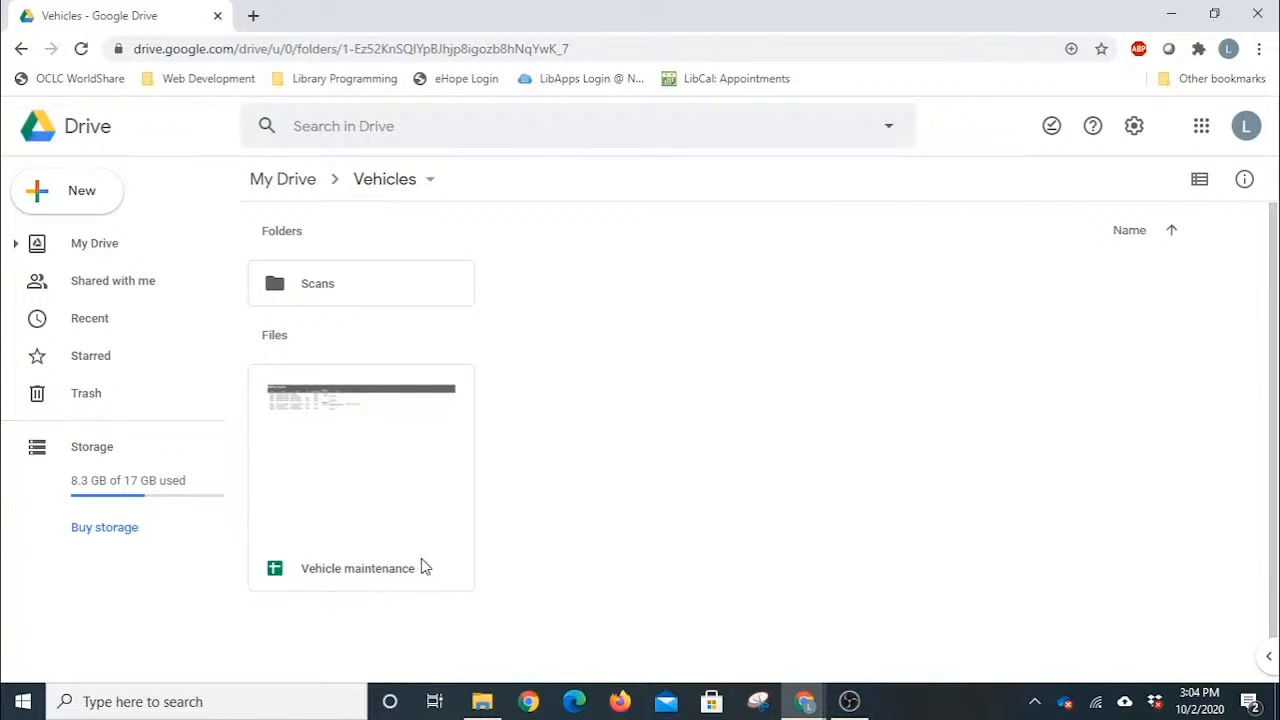
Open the Vehicle maintenance spreadsheet and view the 20190816_civic_brakes.pdf repair order linked in the row for the front brake pads
{"action": "double_click", "coordinate": [346, 473]}
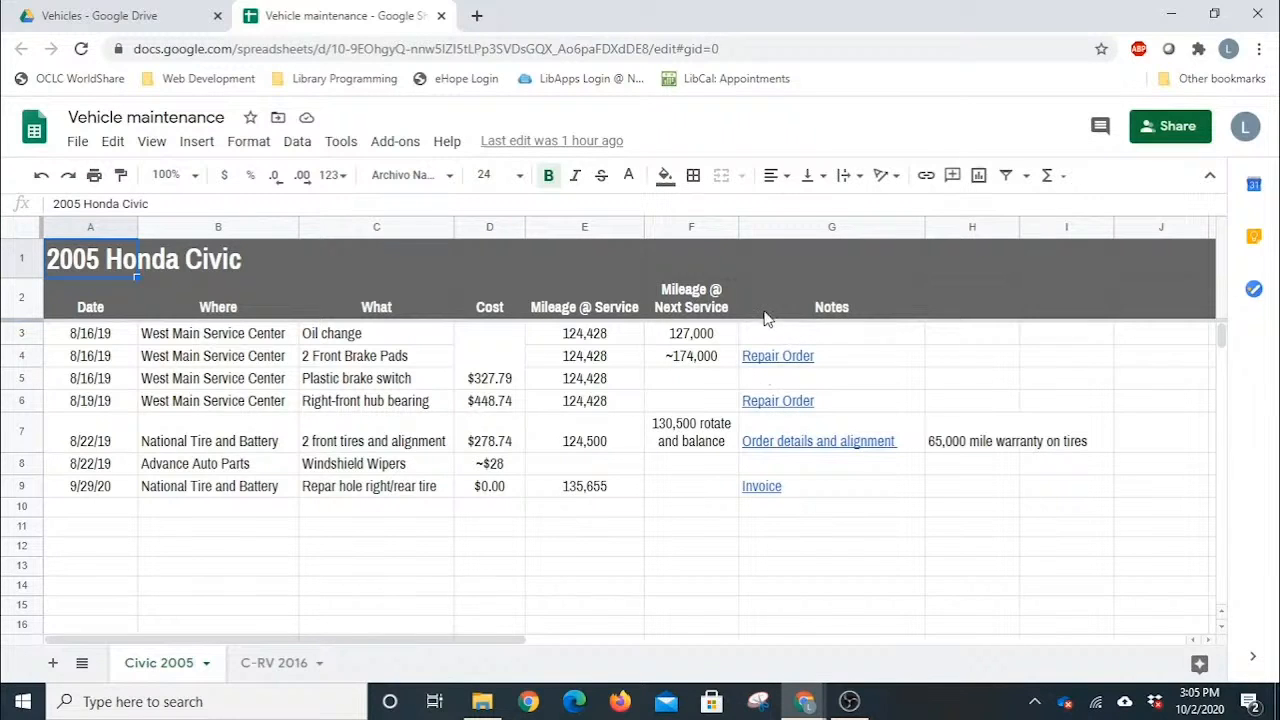
{"action": "mouse_move", "coordinate": [752, 492]}
{"action": "mouse_move", "coordinate": [791, 366]}
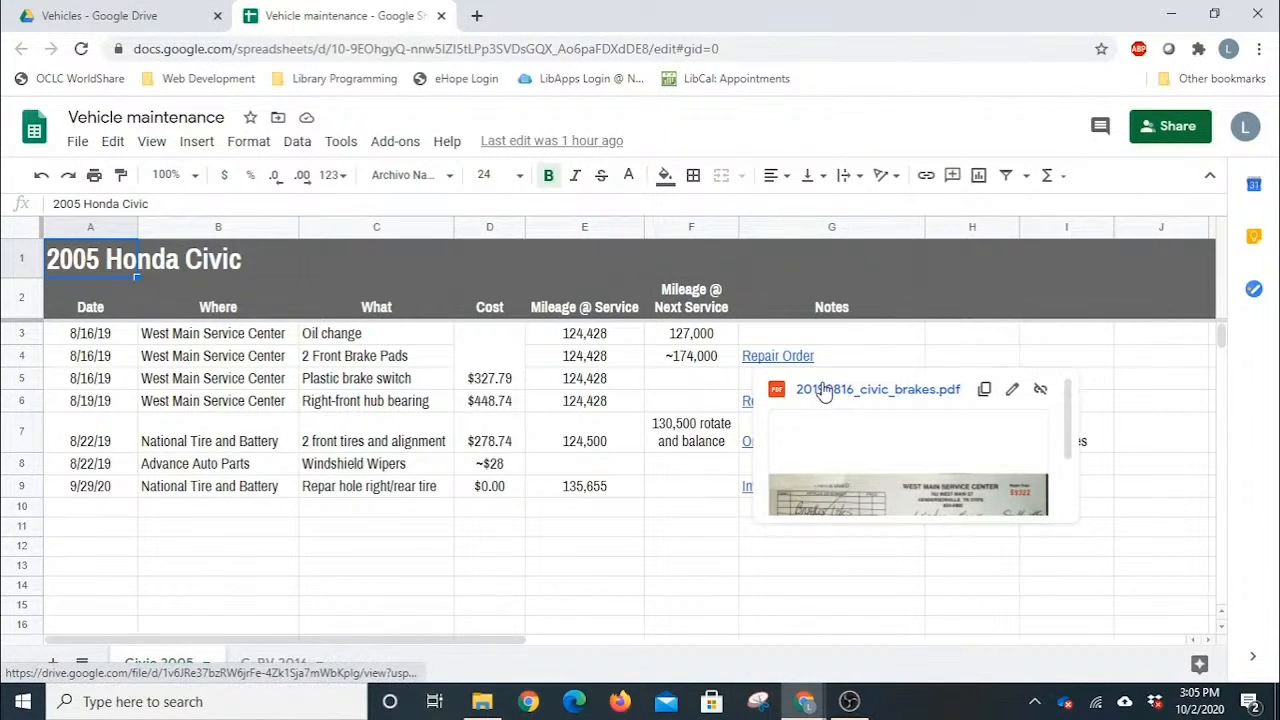
{"action": "left_click", "coordinate": [826, 390]}
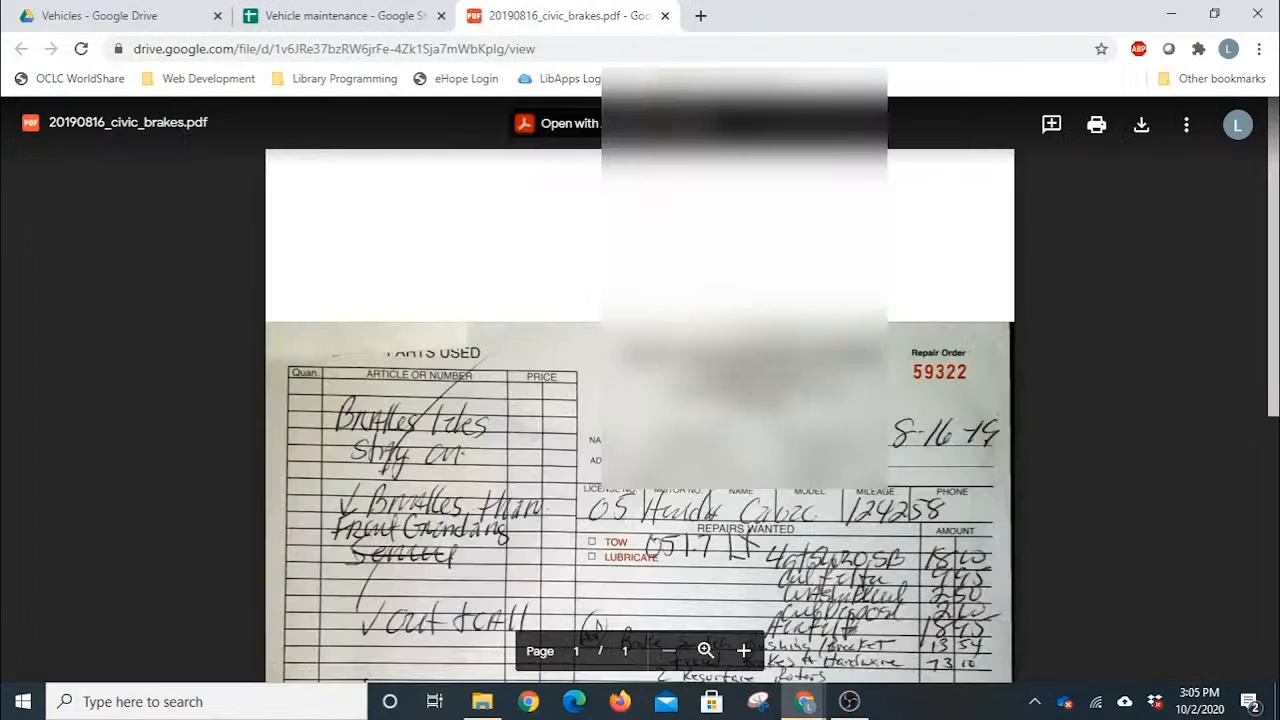
{"action": "scroll", "coordinate": [640, 400], "scroll_direction": "down", "scroll_amount": 5}
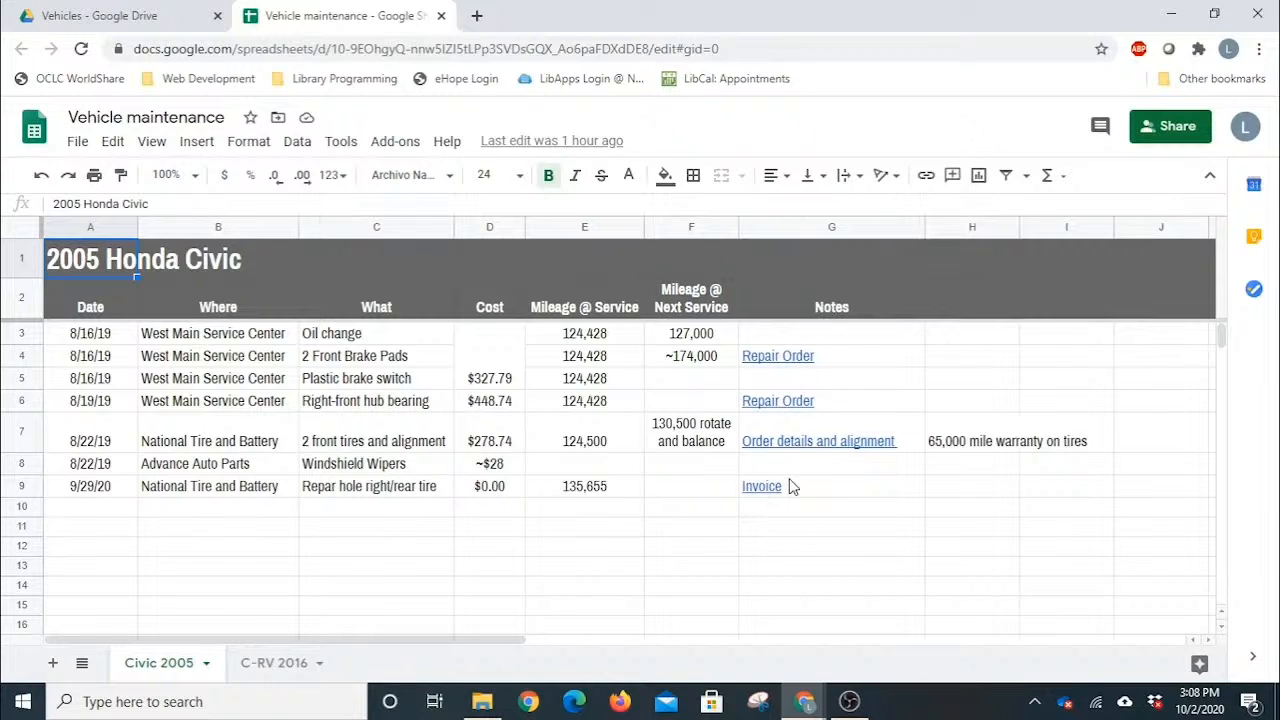
Preview the invoice linked in the 9/29/20 row and close the Vehicle maintenance spreadsheet
{"action": "mouse_move", "coordinate": [789, 486]}
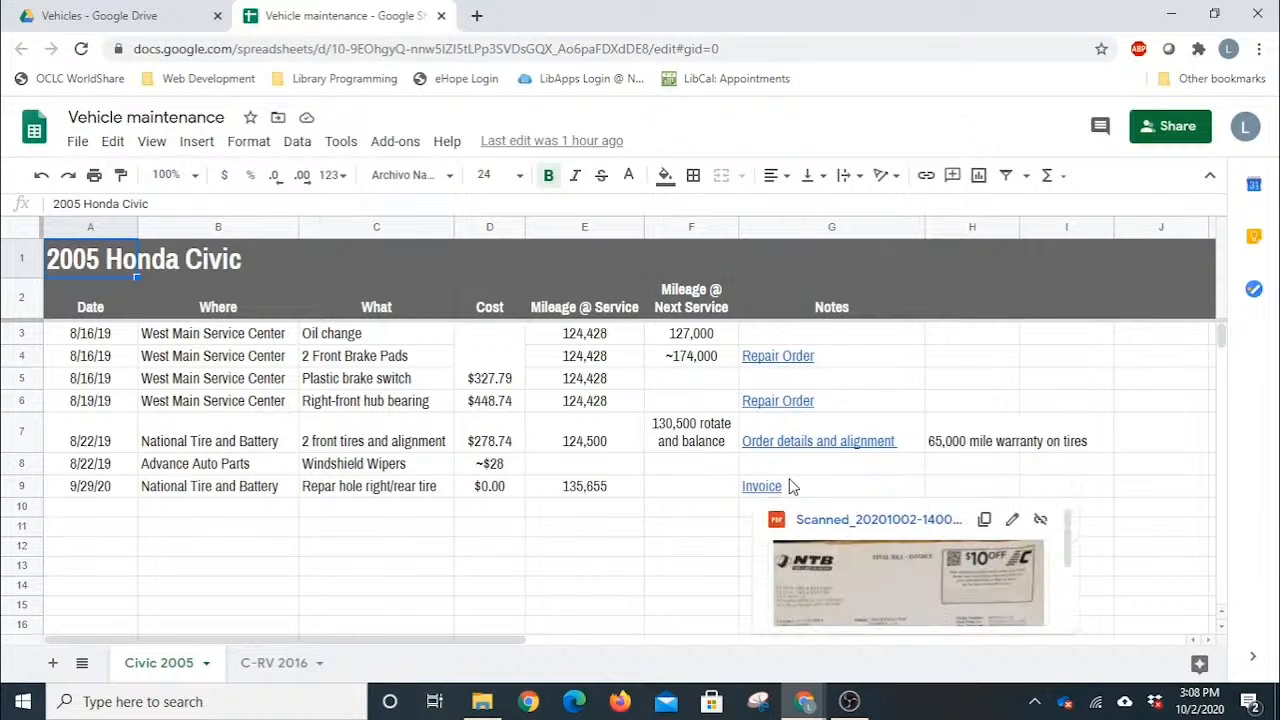
{"action": "key", "text": "ctrl+w"}
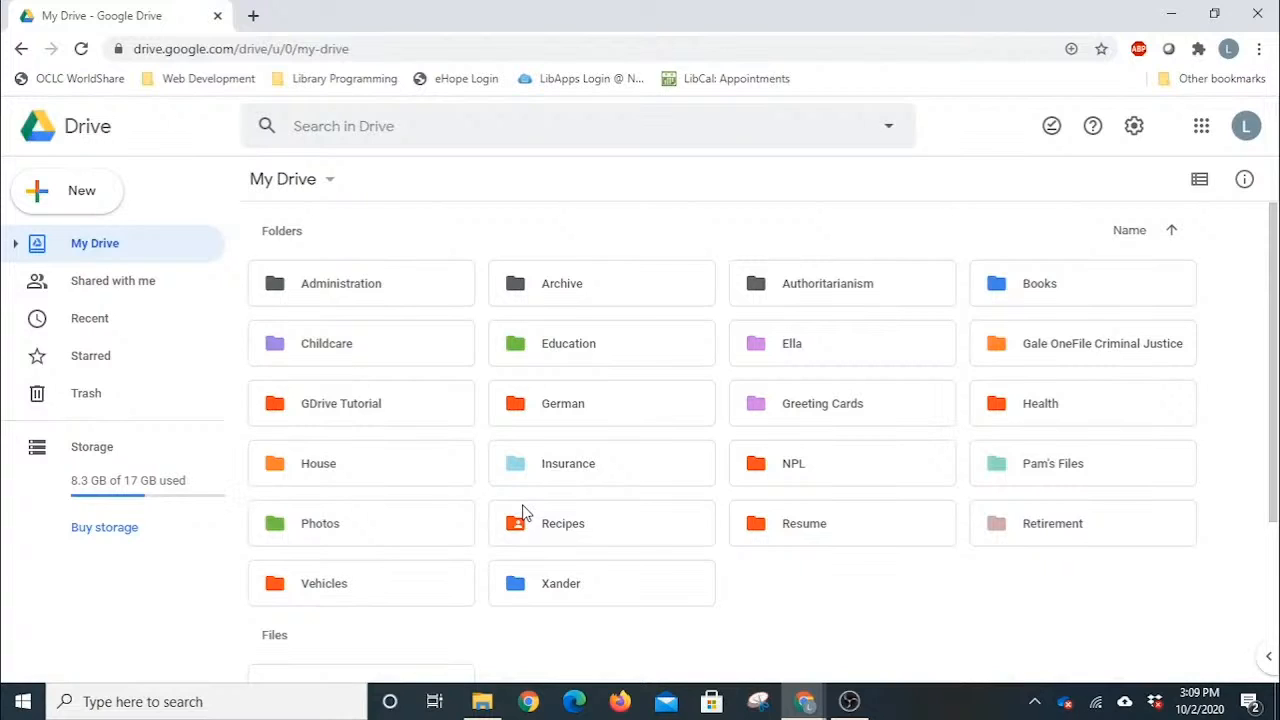
From My Drive, open Greeting Cards, the second family member's folder and its Birthday folder
{"action": "left_click", "coordinate": [801, 404]}
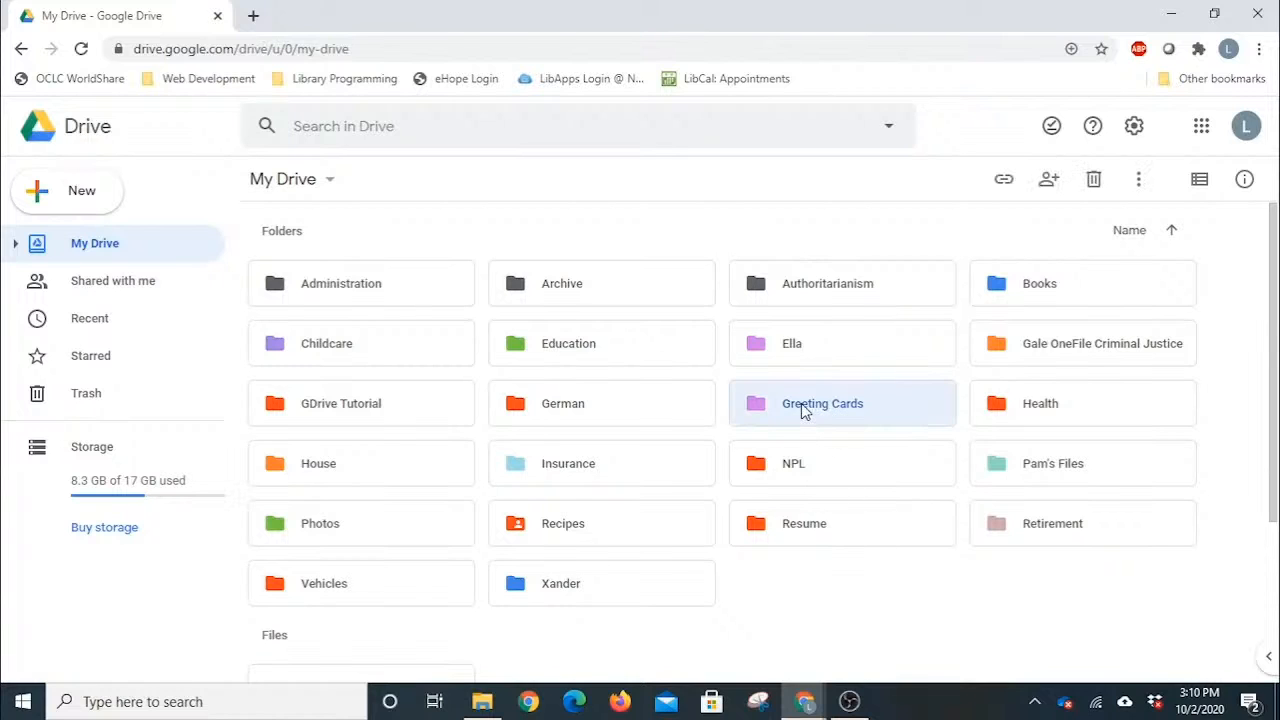
{"action": "double_click", "coordinate": [801, 403]}
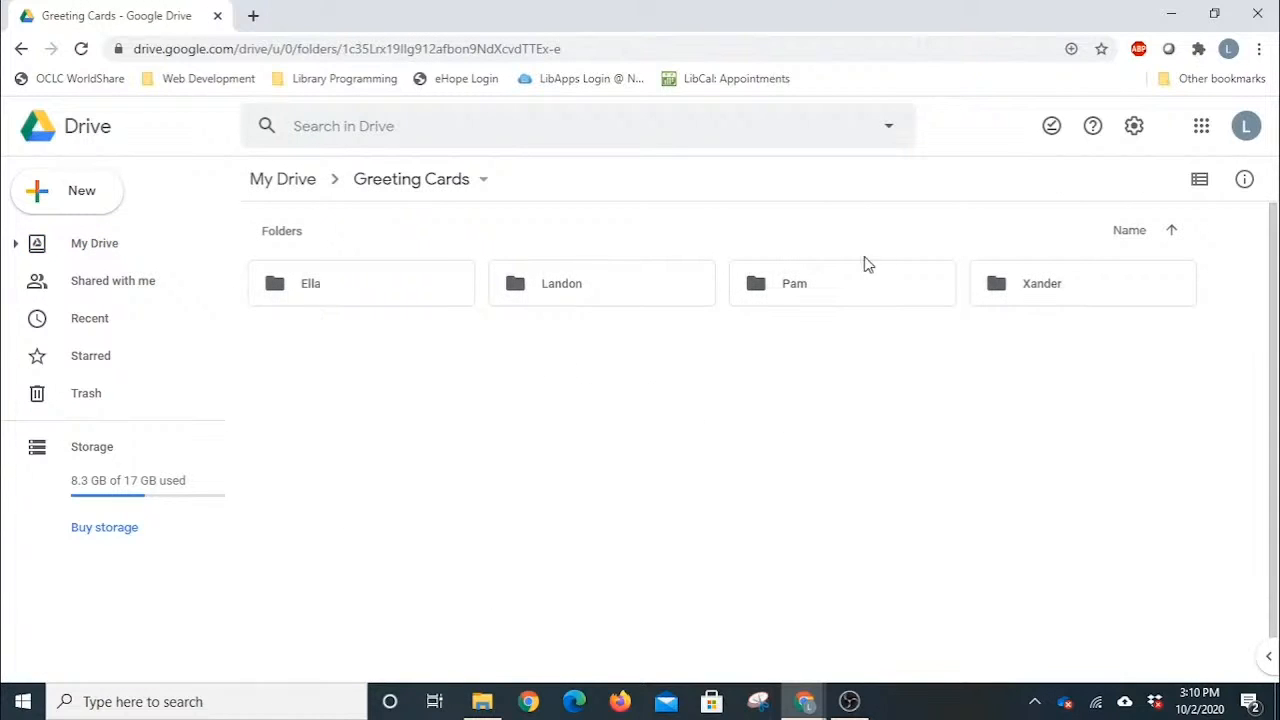
{"action": "left_click", "coordinate": [590, 289]}
{"action": "double_click", "coordinate": [590, 289]}
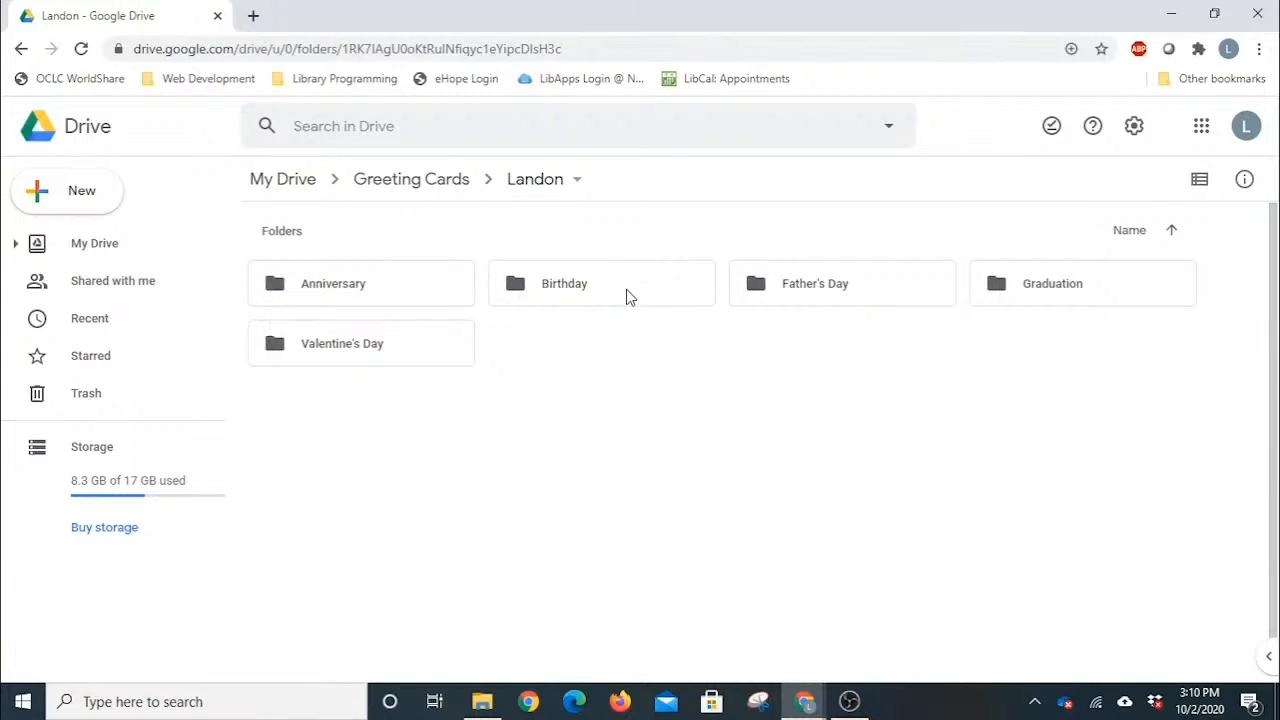
{"action": "double_click", "coordinate": [600, 283]}
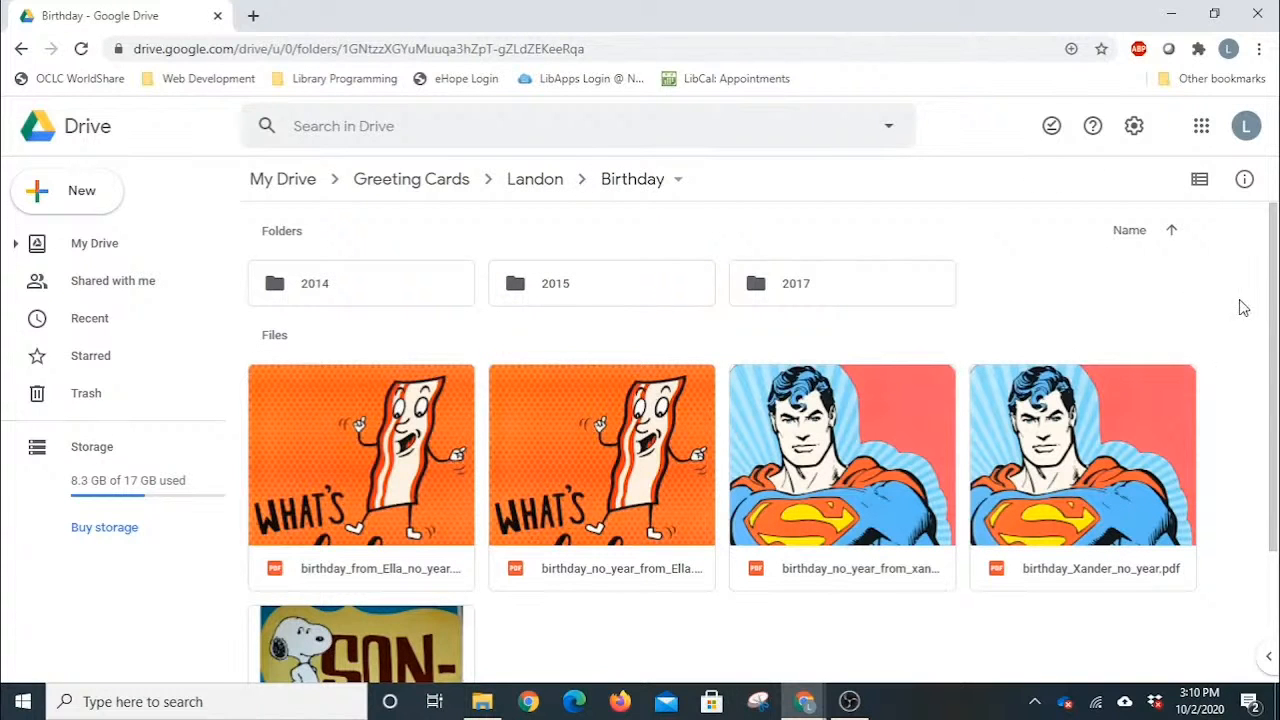
Look through the Birthday folder, view the second bacon-themed card PDF down to its inside page, and close the preview
{"action": "scroll", "coordinate": [1258, 346], "scroll_direction": "down", "scroll_amount": 1}
{"action": "scroll", "coordinate": [1258, 346], "scroll_direction": "down", "scroll_amount": 2}
{"action": "scroll", "coordinate": [1249, 400], "scroll_direction": "up", "scroll_amount": 3}
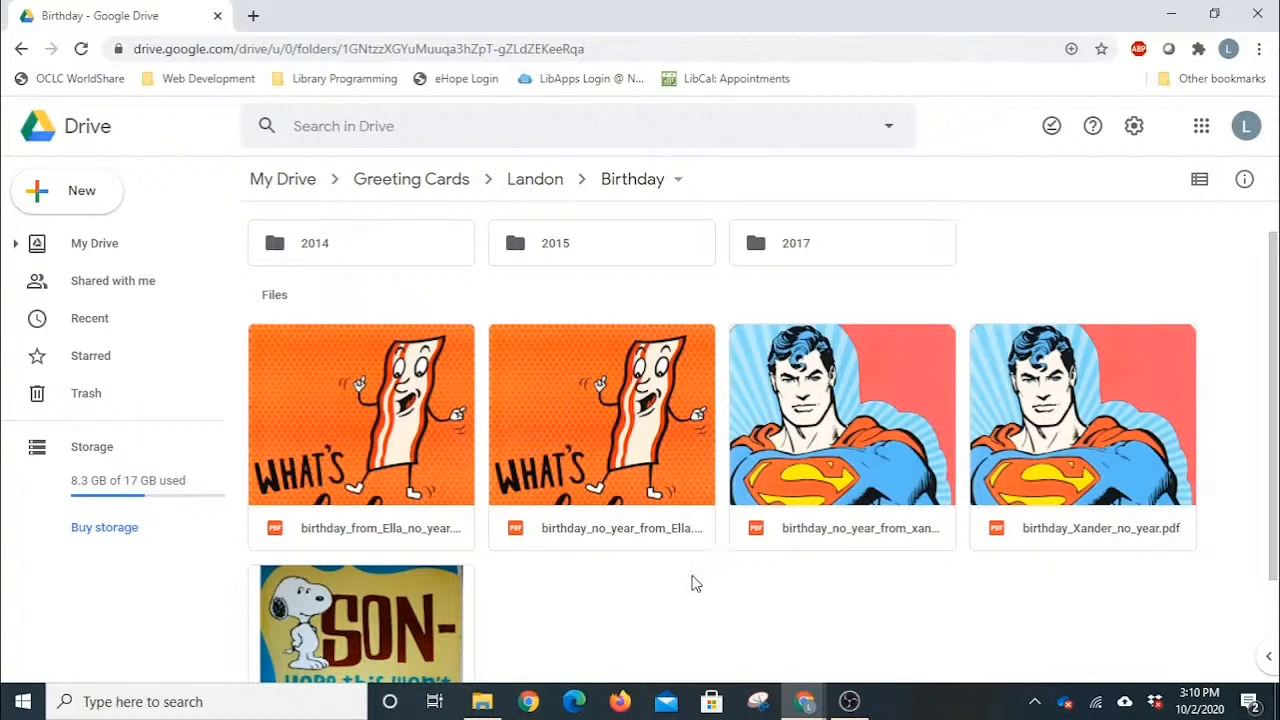
{"action": "scroll", "coordinate": [745, 490], "scroll_direction": "down", "scroll_amount": 2}
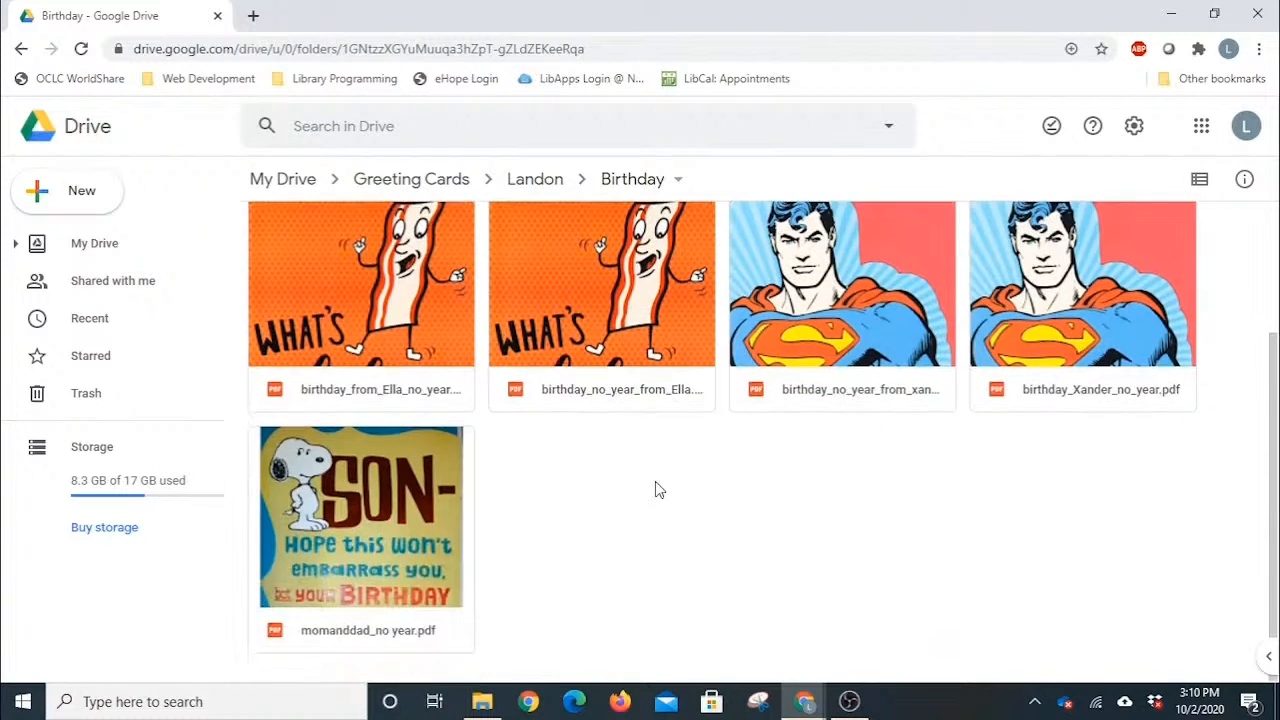
{"action": "scroll", "coordinate": [654, 489], "scroll_direction": "up", "scroll_amount": 3}
{"action": "left_click", "coordinate": [630, 448]}
{"action": "double_click", "coordinate": [630, 448]}
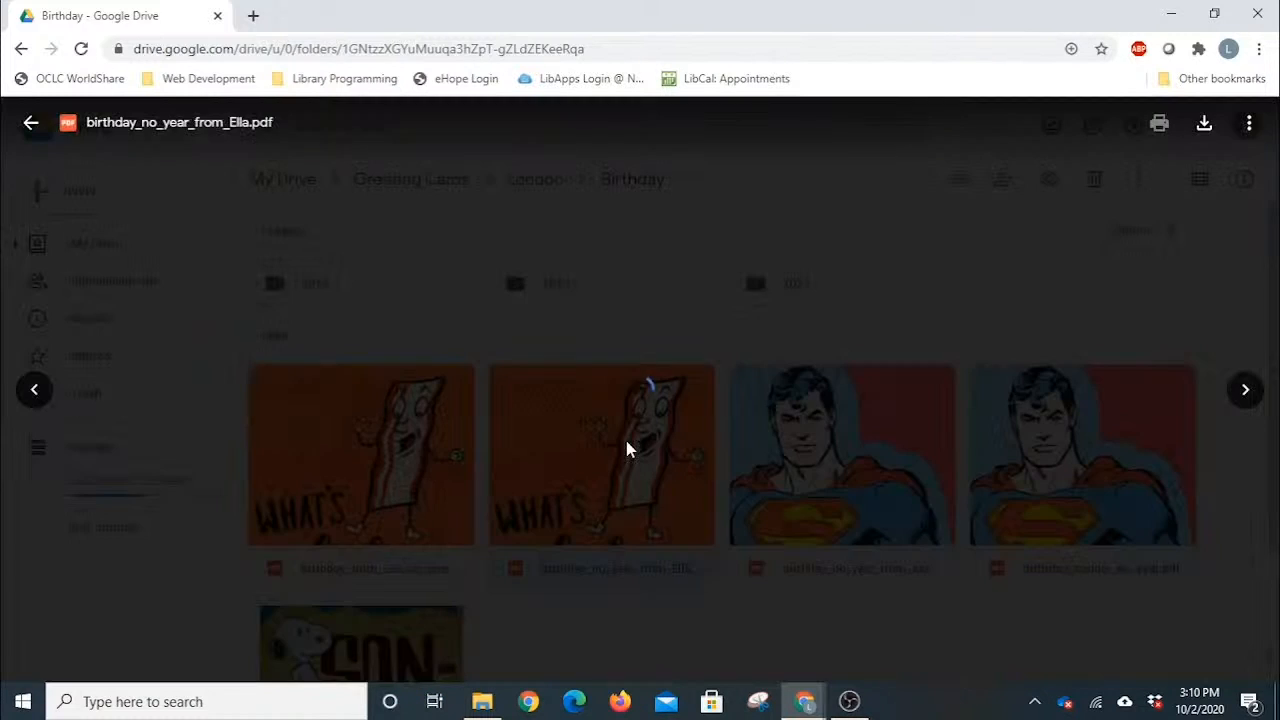
{"action": "scroll", "coordinate": [642, 435], "scroll_direction": "down", "scroll_amount": 8}
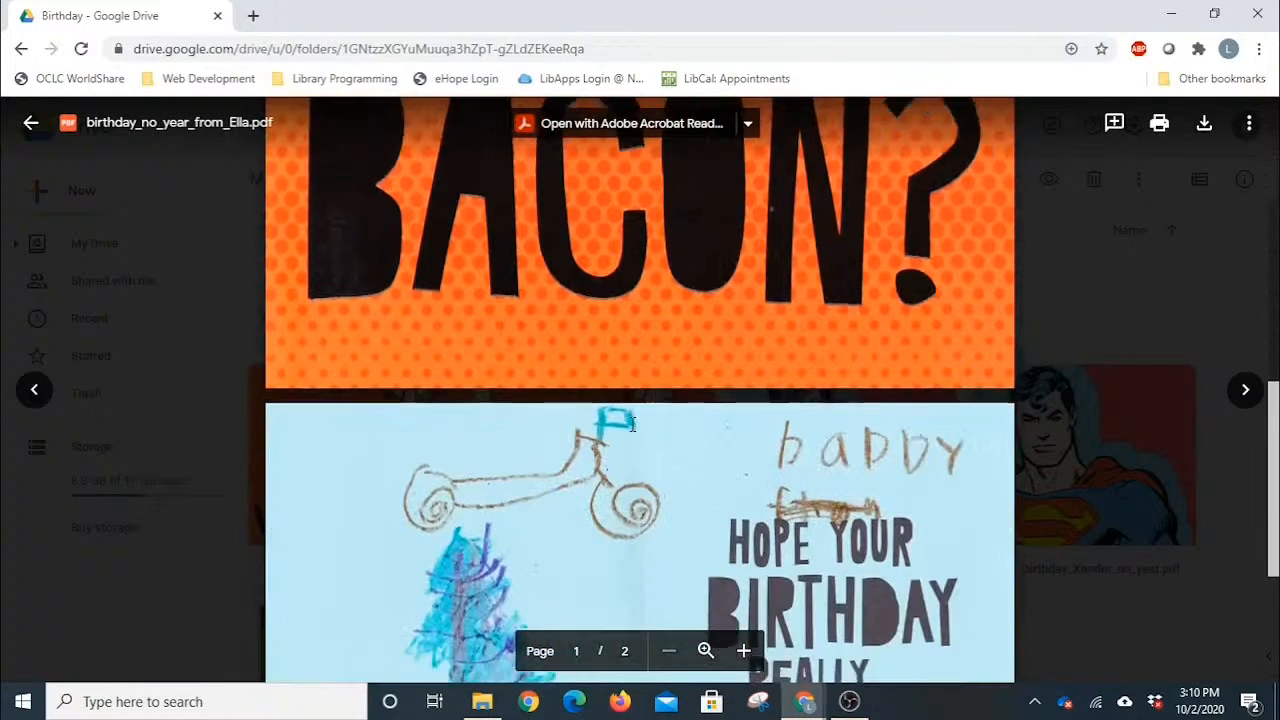
{"action": "key", "text": "Escape"}
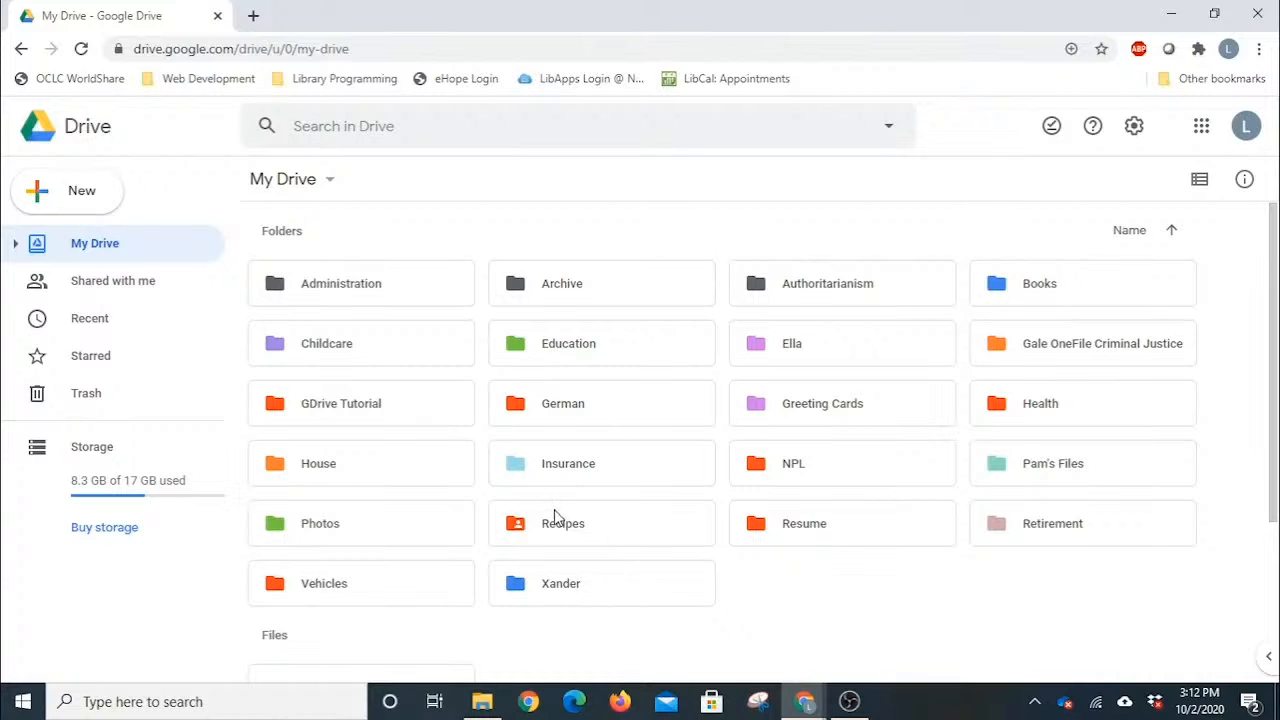
Browse the scanned recipes in the Chicken subfolder of the Recipes folder and return to My Drive
{"action": "double_click", "coordinate": [594, 526]}
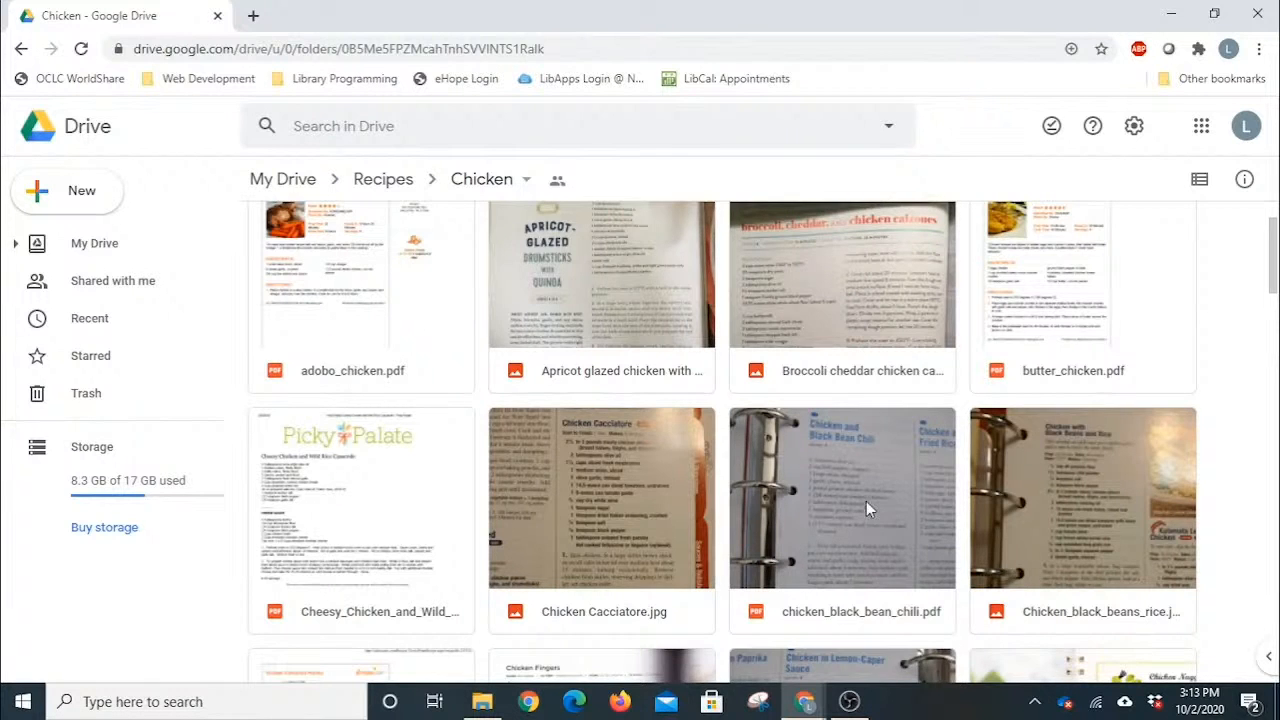
{"action": "scroll", "coordinate": [889, 500], "scroll_direction": "down", "scroll_amount": 3}
{"action": "scroll", "coordinate": [700, 380], "scroll_direction": "up", "scroll_amount": 4}
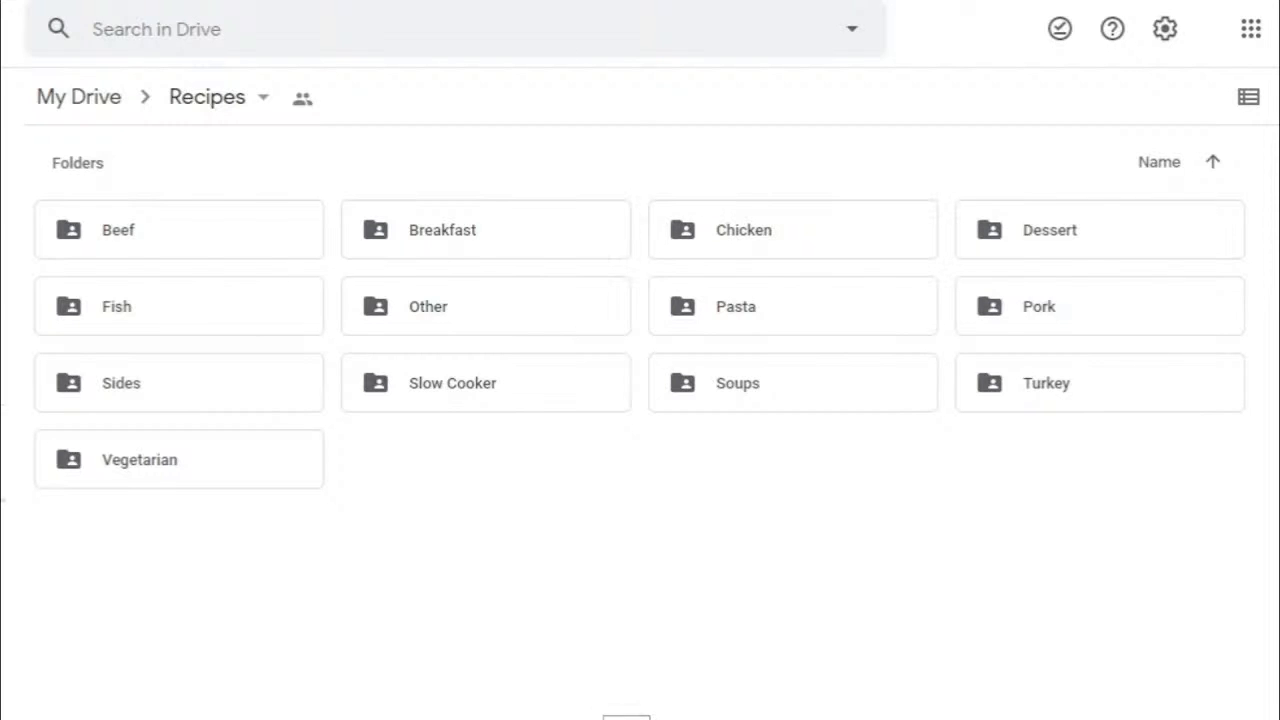
{"action": "left_click", "coordinate": [79, 96]}
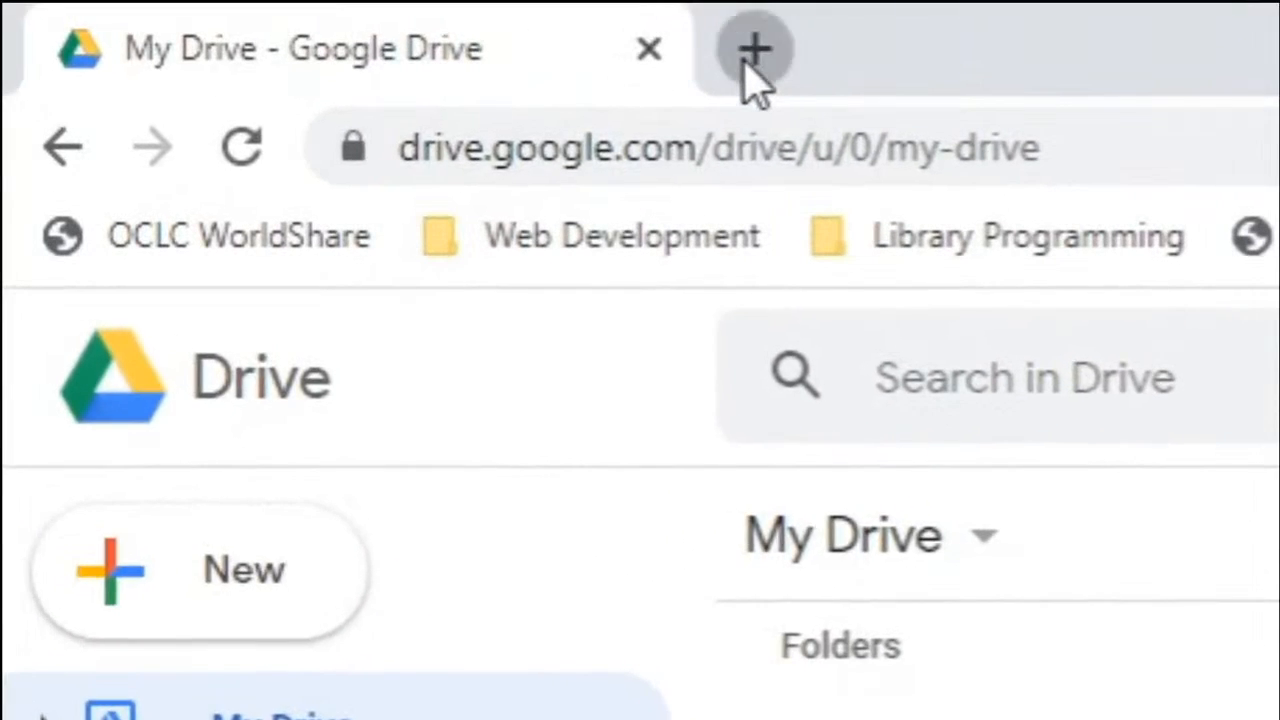
Create a blank Google Docs document in a new browser tab using the docs.new address
{"action": "left_click", "coordinate": [748, 55]}
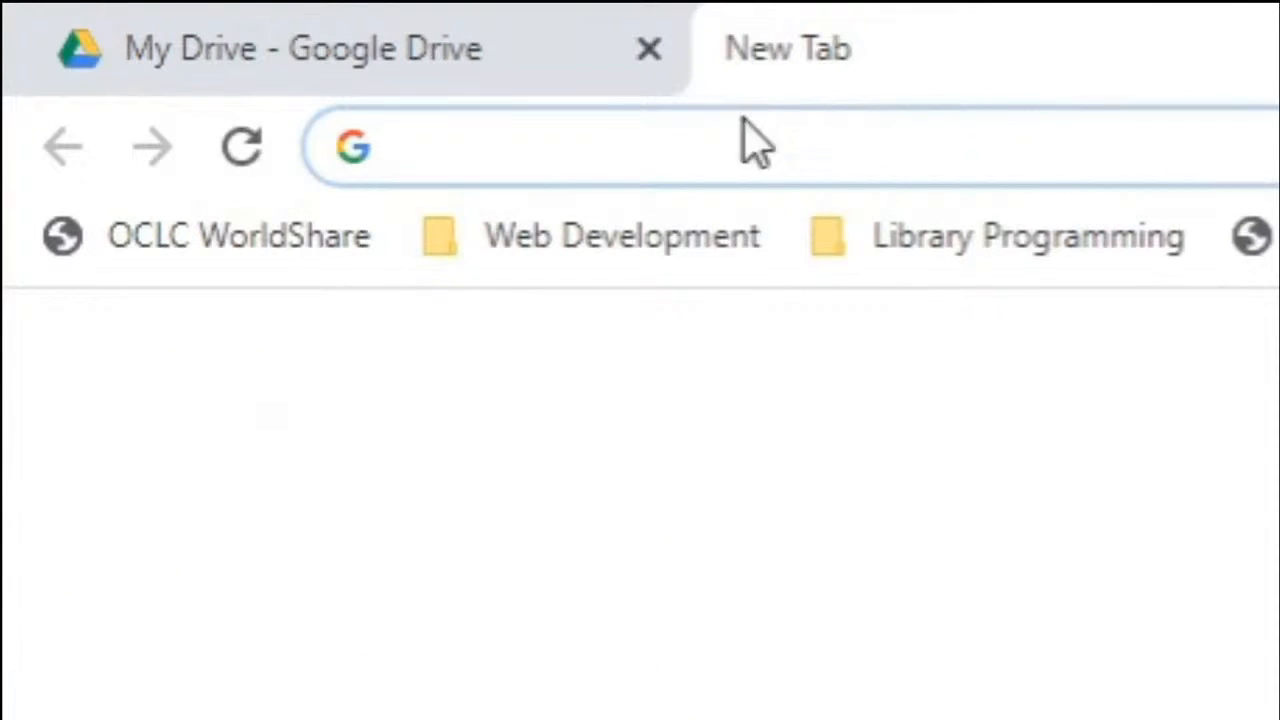
{"action": "left_click", "coordinate": [1137, 171]}
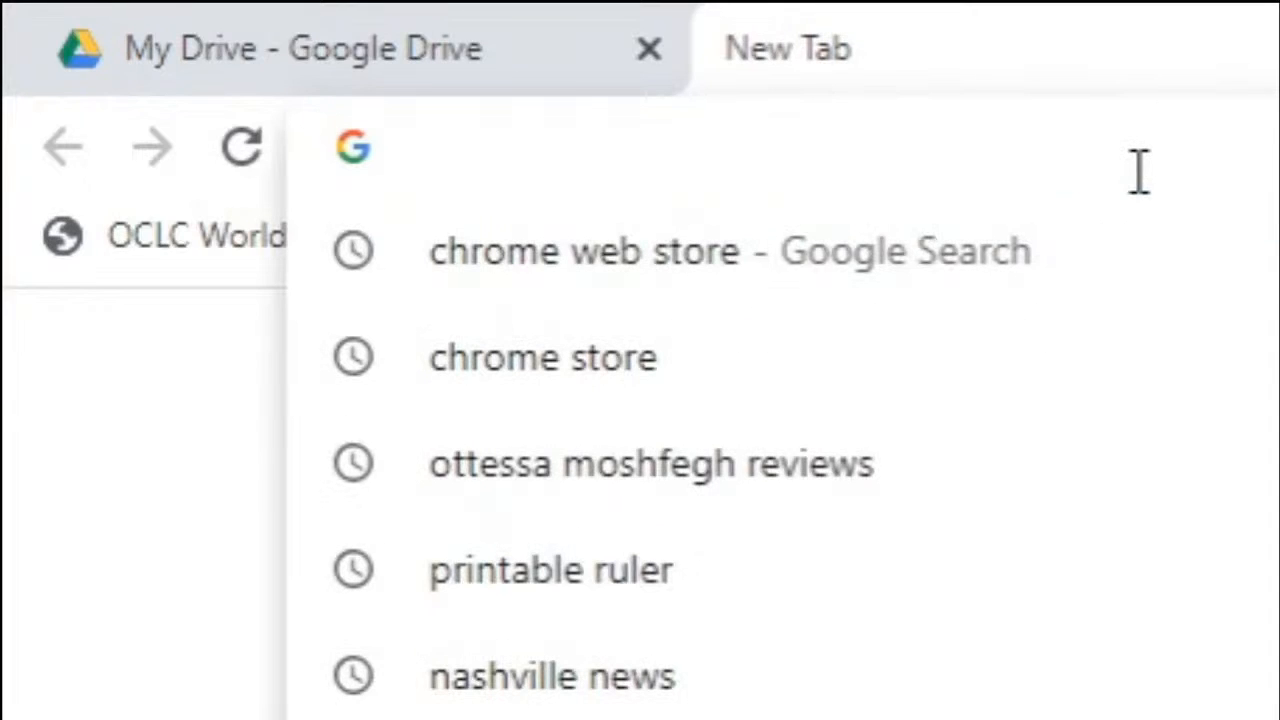
{"action": "type", "text": "docs"}
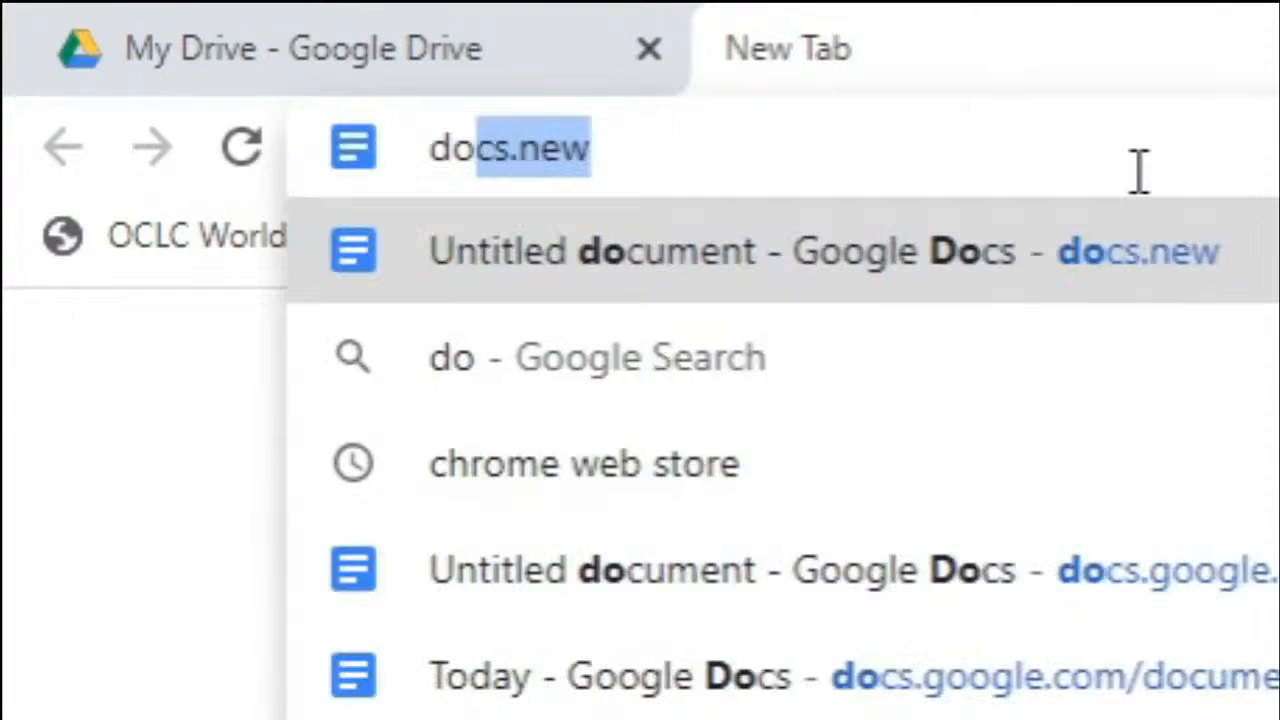
{"action": "key", "text": "Return"}
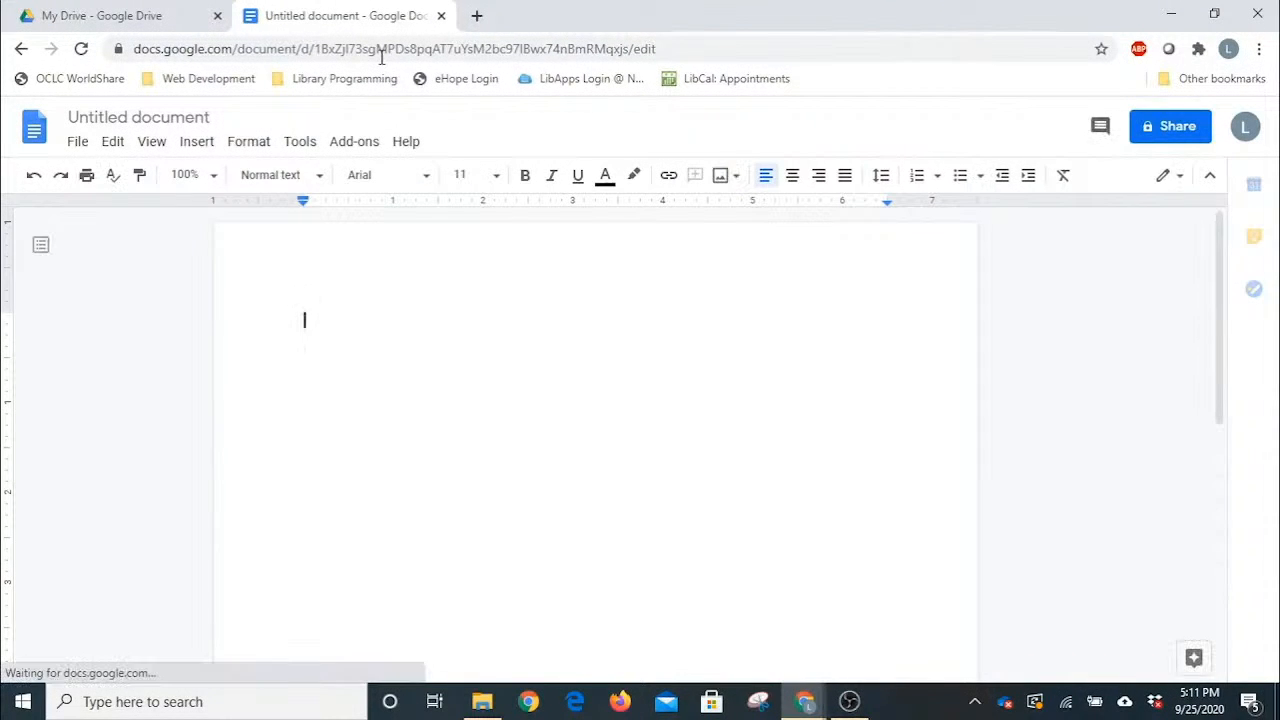
Create a blank Google Sheets spreadsheet in another browser tab using its .new shortcut address
{"action": "left_click", "coordinate": [477, 16]}
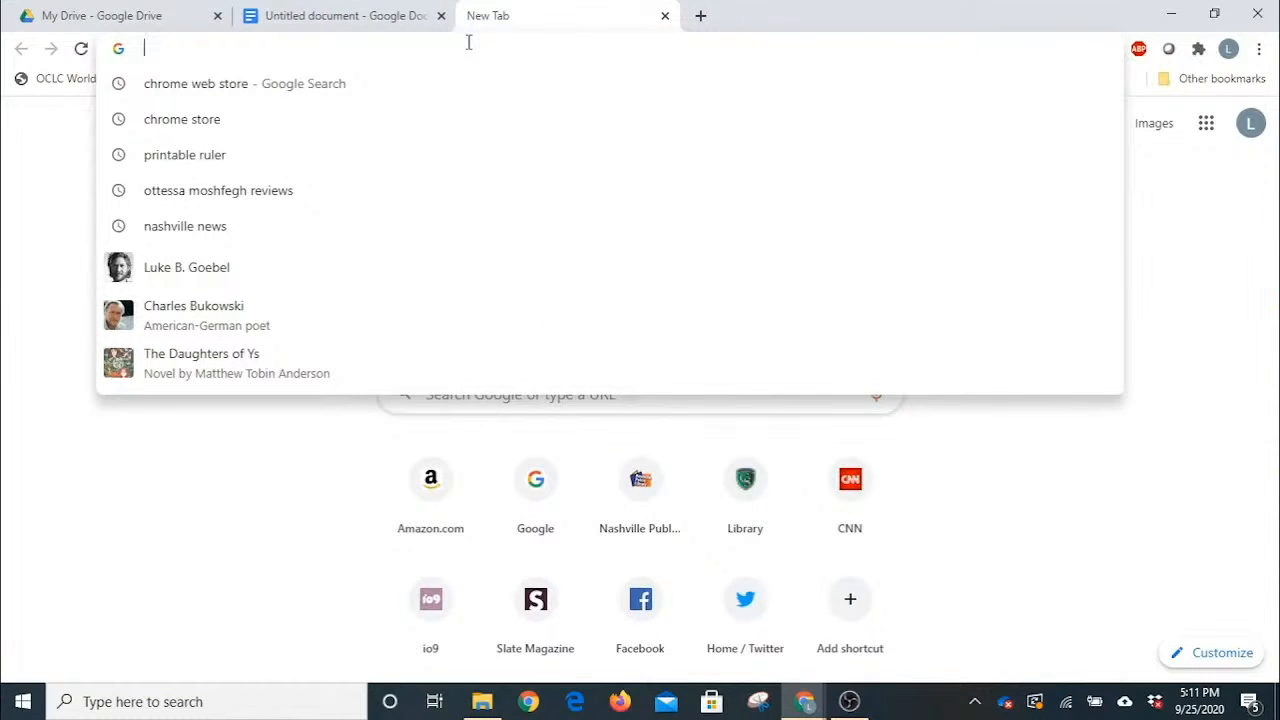
{"action": "type", "text": "shee"}
{"action": "key", "text": "Return"}
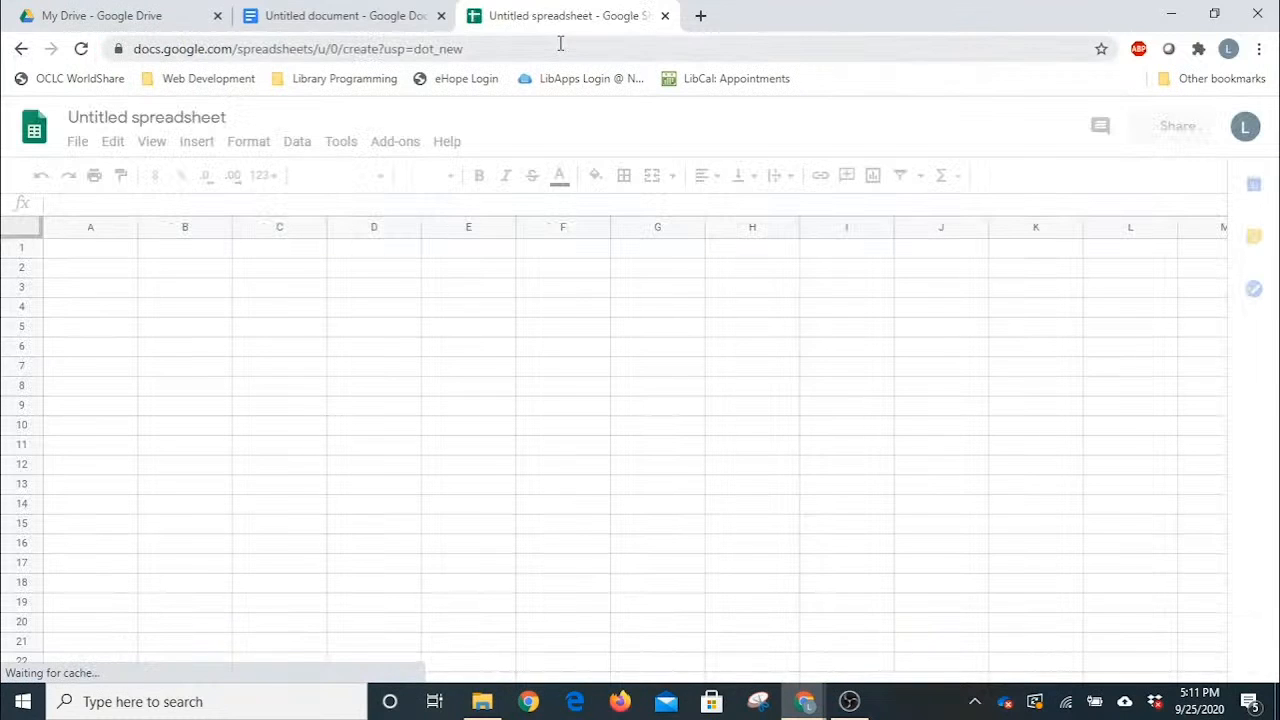
Create a blank Google Slides presentation in another browser tab using the slides.new address
{"action": "left_click", "coordinate": [700, 16]}
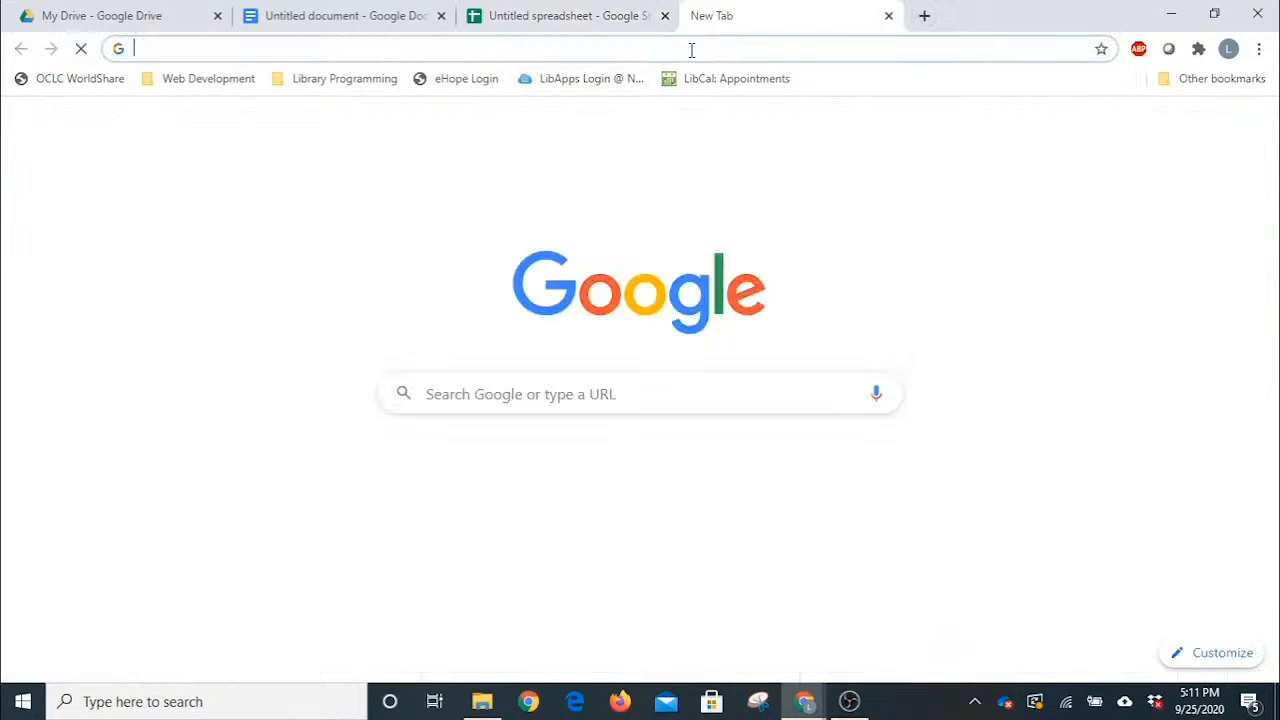
{"action": "type", "text": "slides"}
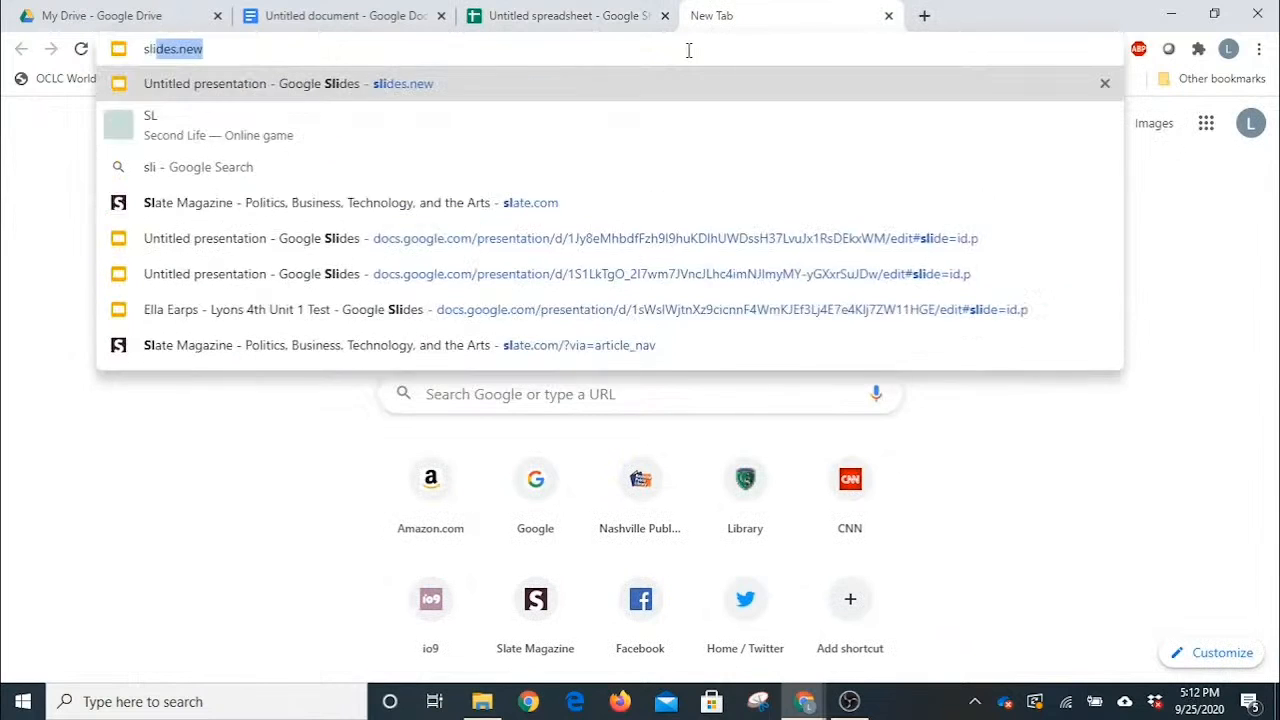
{"action": "key", "text": "Return"}
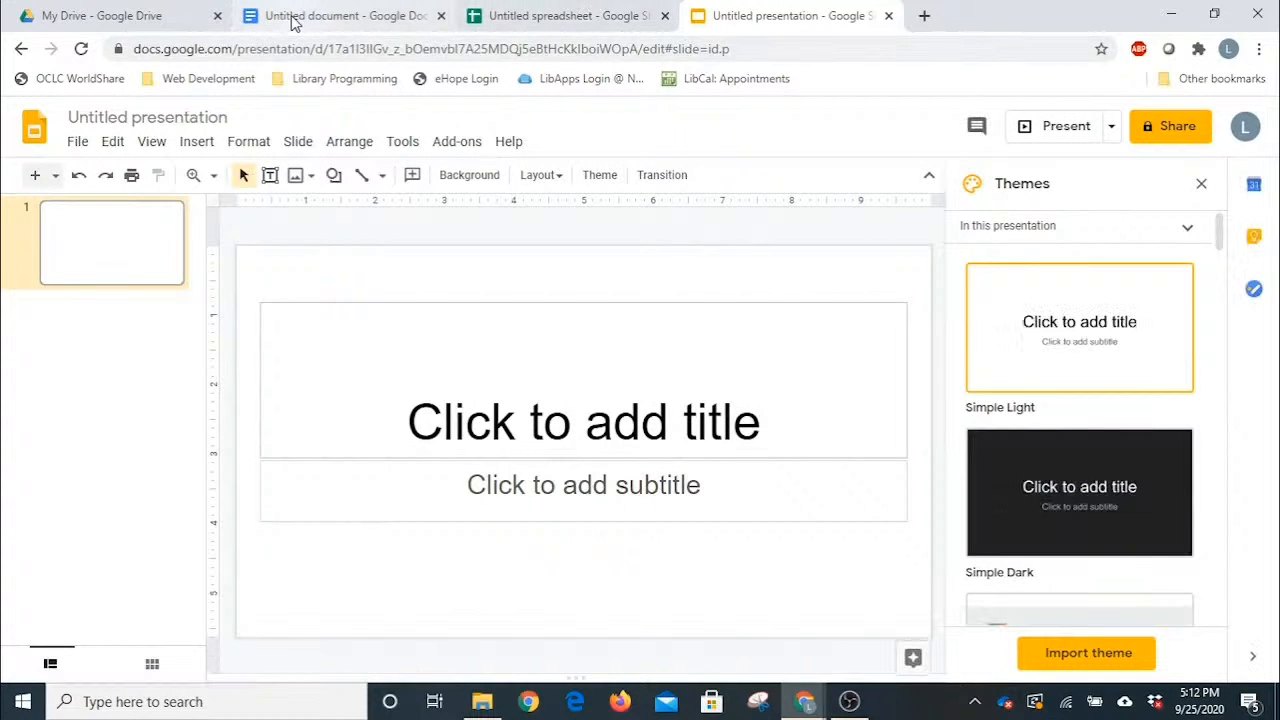
Title the untitled Google Docs document "Today" and enter "HI!" in its body
{"action": "left_click", "coordinate": [355, 14]}
{"action": "left_click", "coordinate": [198, 118]}
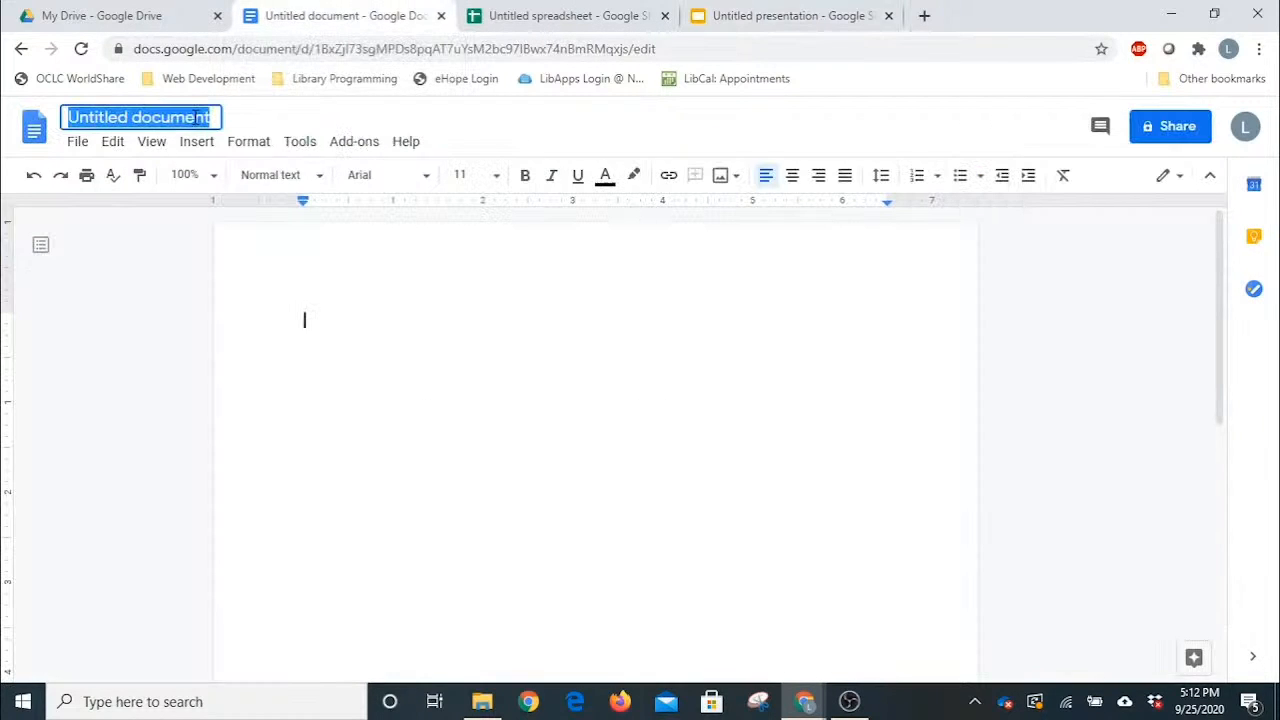
{"action": "type", "text": "Today"}
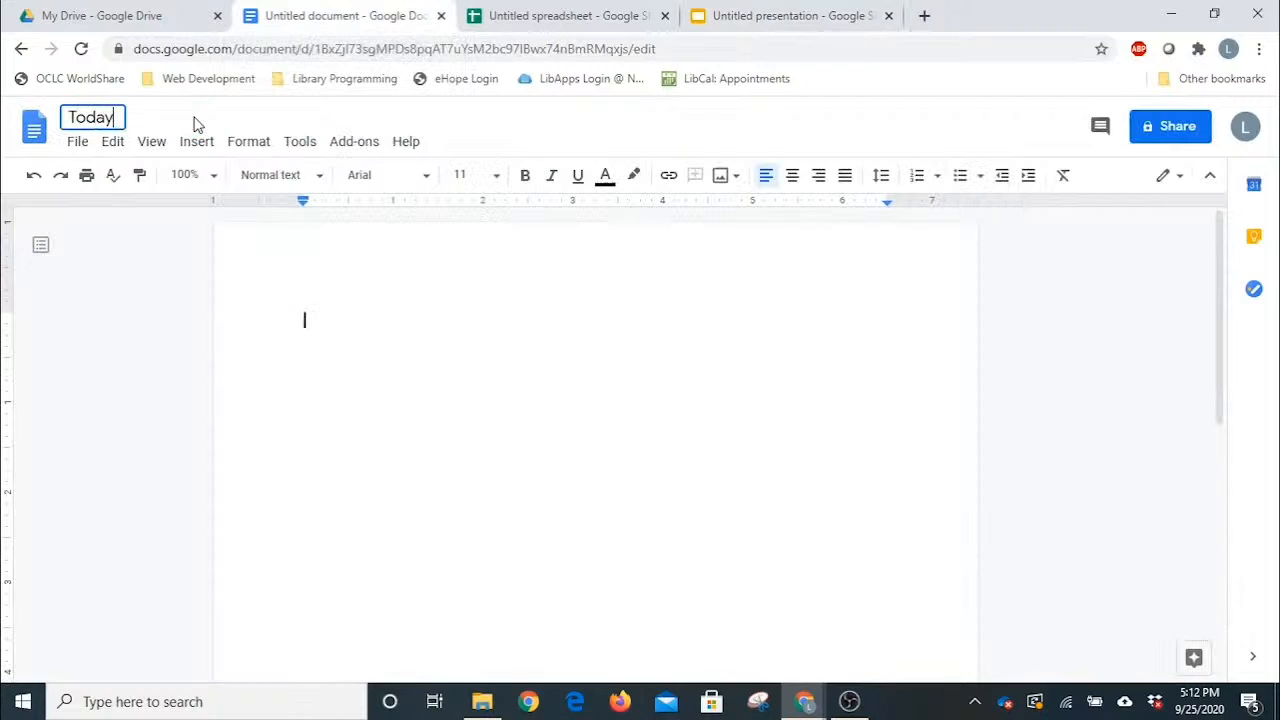
{"action": "left_click", "coordinate": [411, 314]}
{"action": "type", "text": "Hi!"}
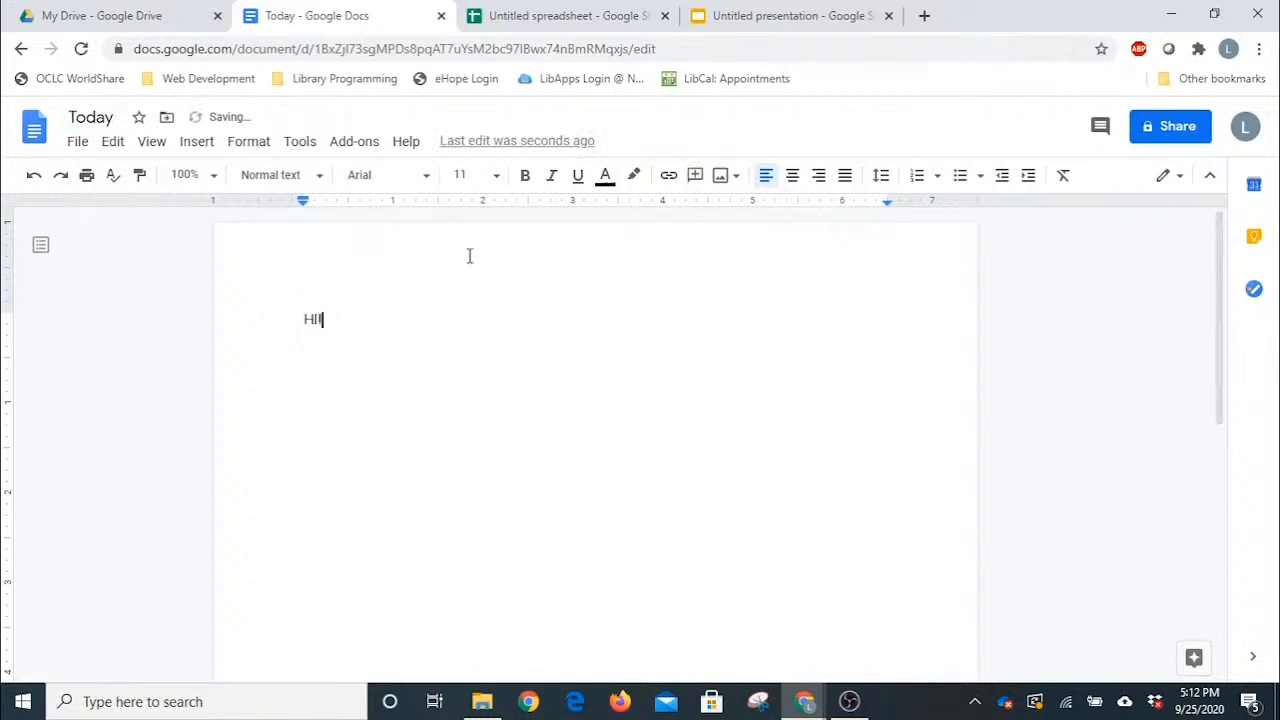
Close the document, spreadsheet and presentation to return to My Drive, and look at the files below the folders
{"action": "left_click", "coordinate": [441, 16]}
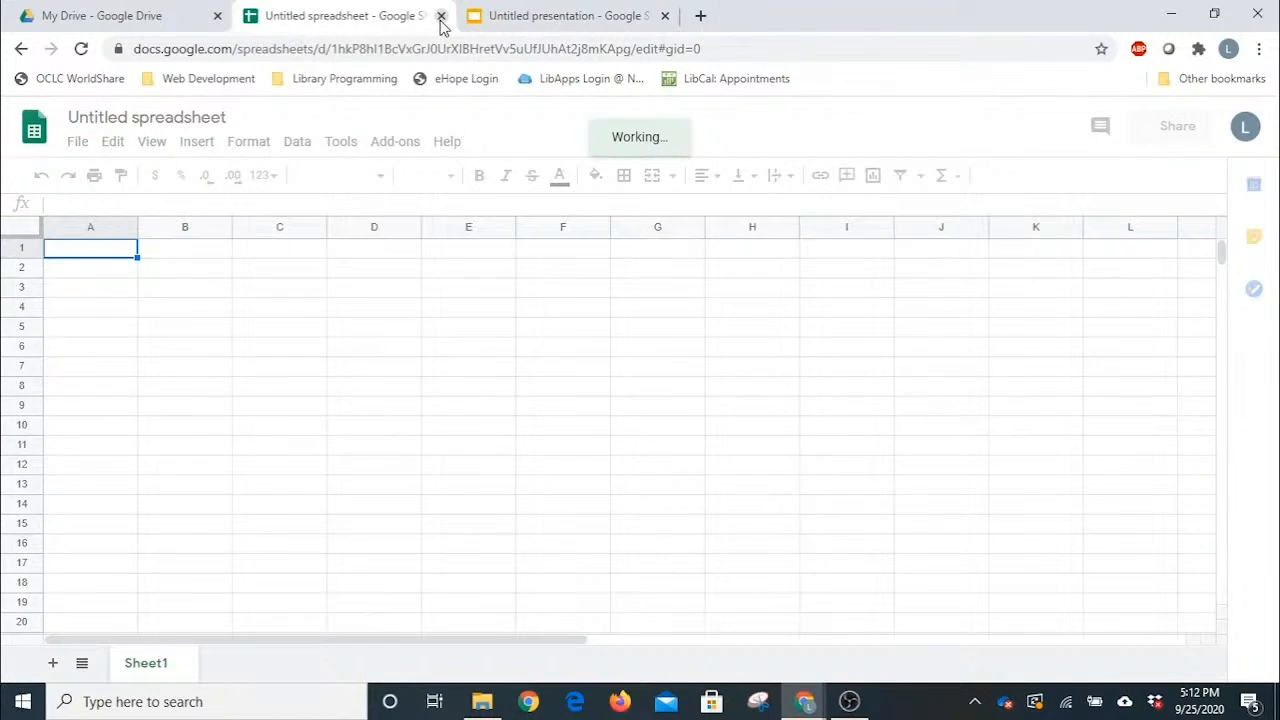
{"action": "left_click", "coordinate": [441, 16]}
{"action": "left_click", "coordinate": [440, 18]}
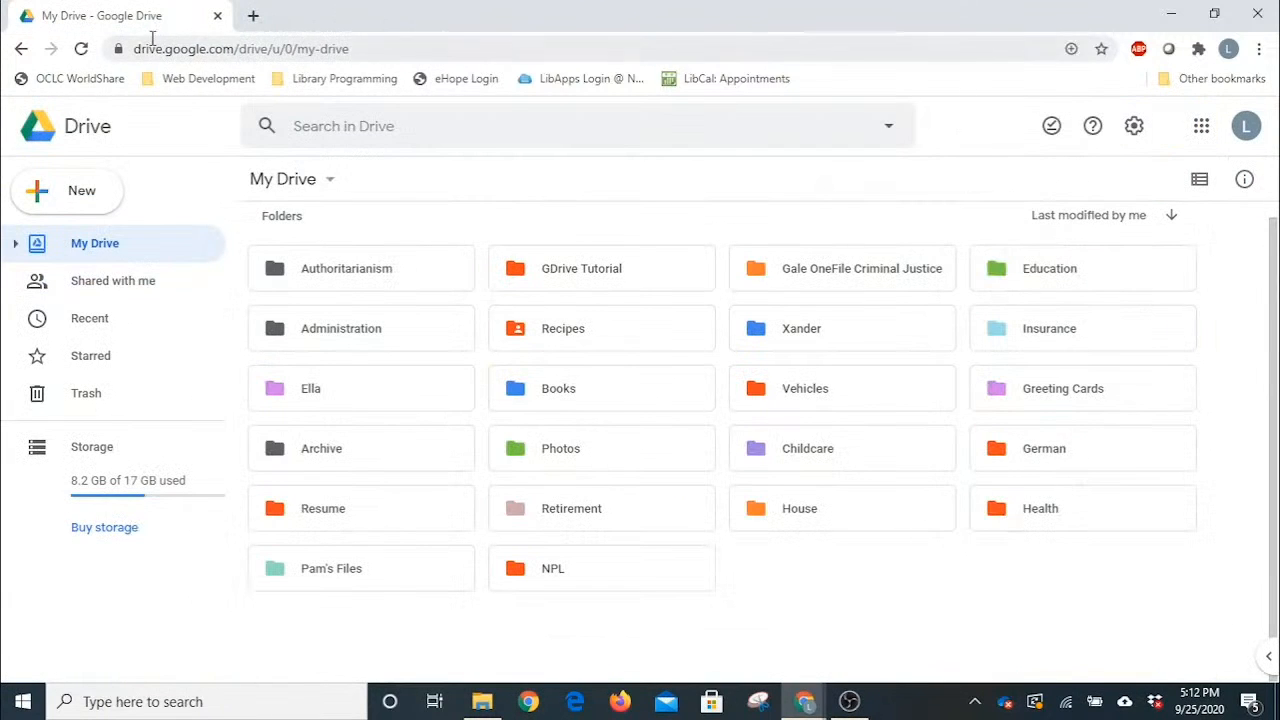
{"action": "scroll", "coordinate": [475, 295], "scroll_direction": "down", "scroll_amount": 3}
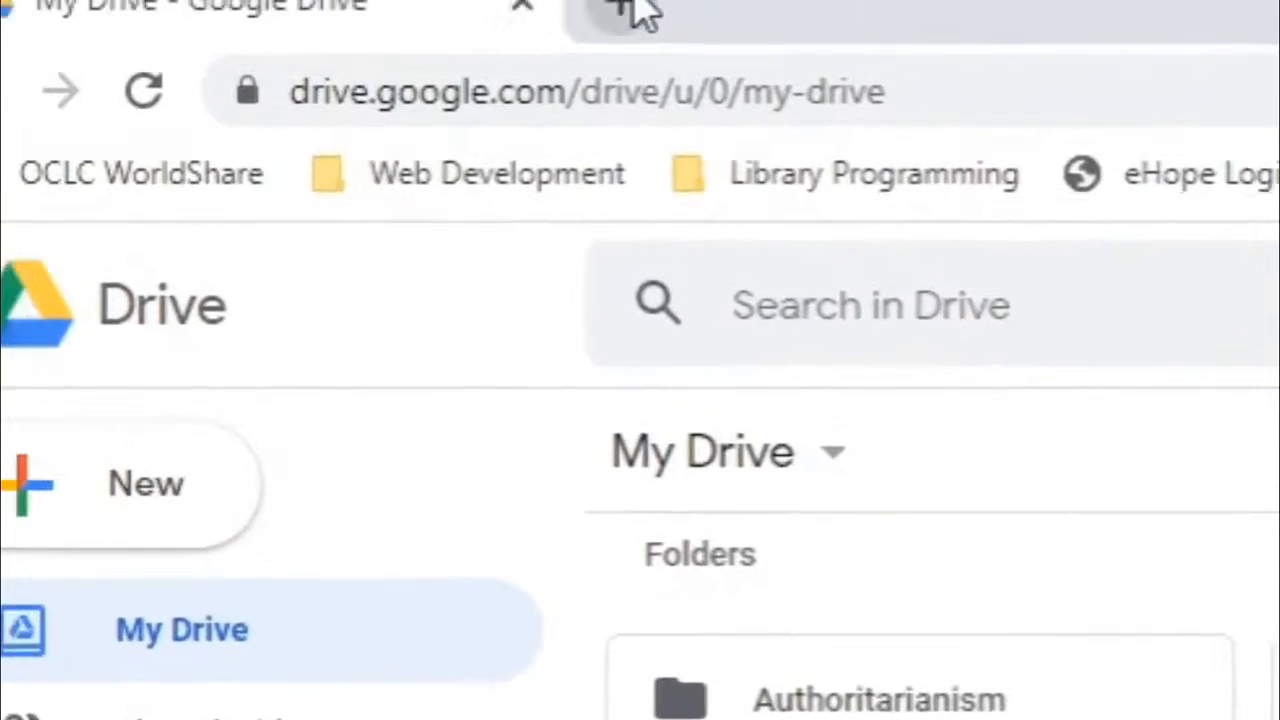
Search the web for "chrom web store" in a new browser tab and open the Chrome Web Store from the results
{"action": "left_click", "coordinate": [629, 11]}
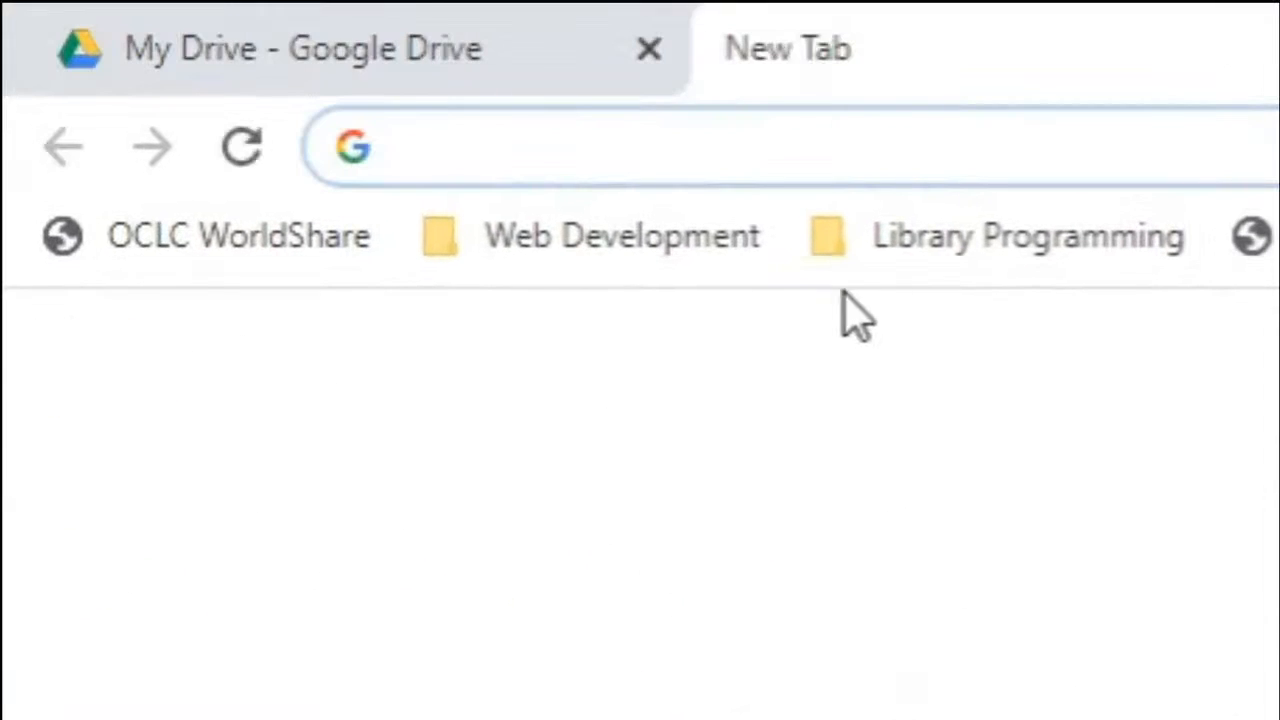
{"action": "left_click", "coordinate": [1266, 163]}
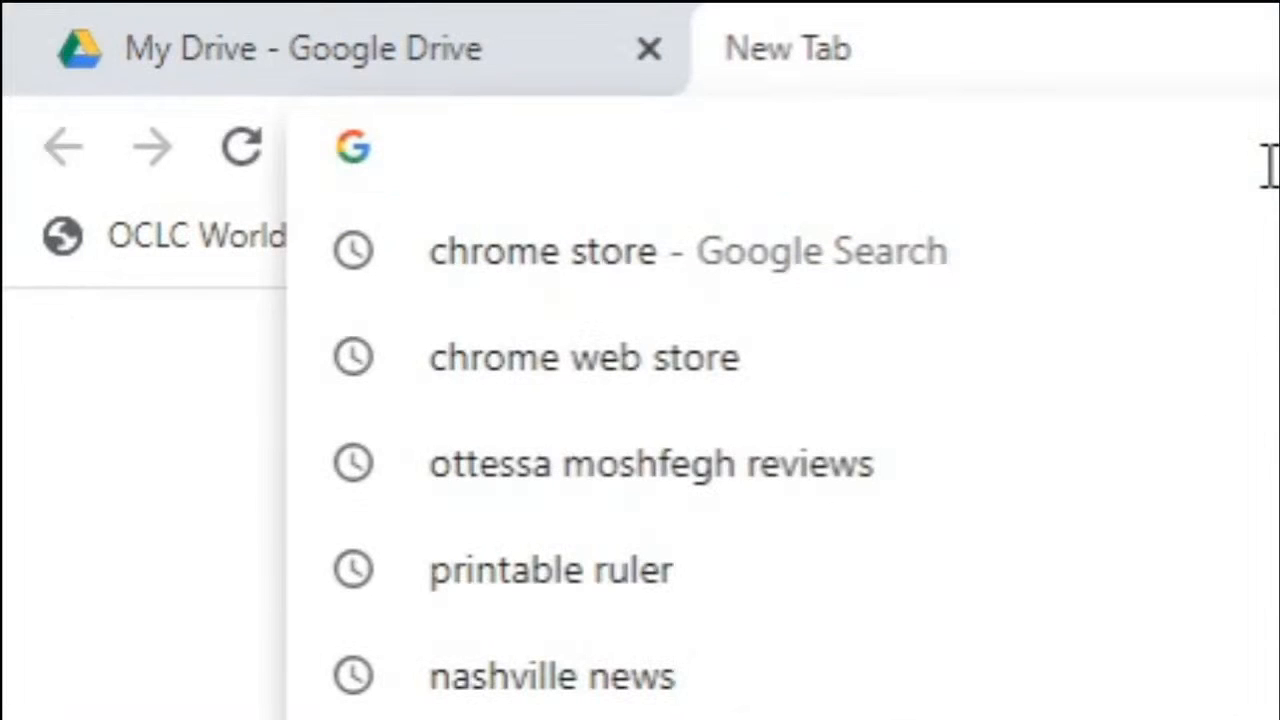
{"action": "type", "text": "hc"}
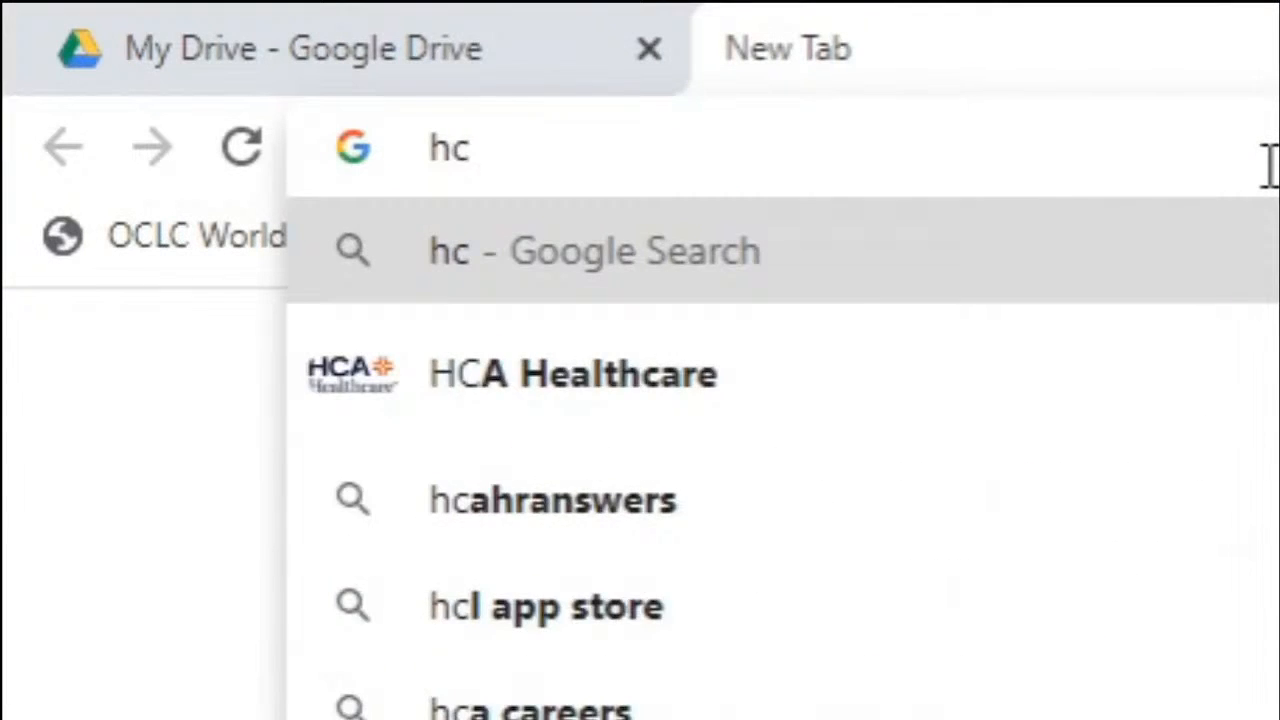
{"action": "key", "text": "BackSpace"}
{"action": "key", "text": "BackSpace"}
{"action": "type", "text": "chrom web sto"}
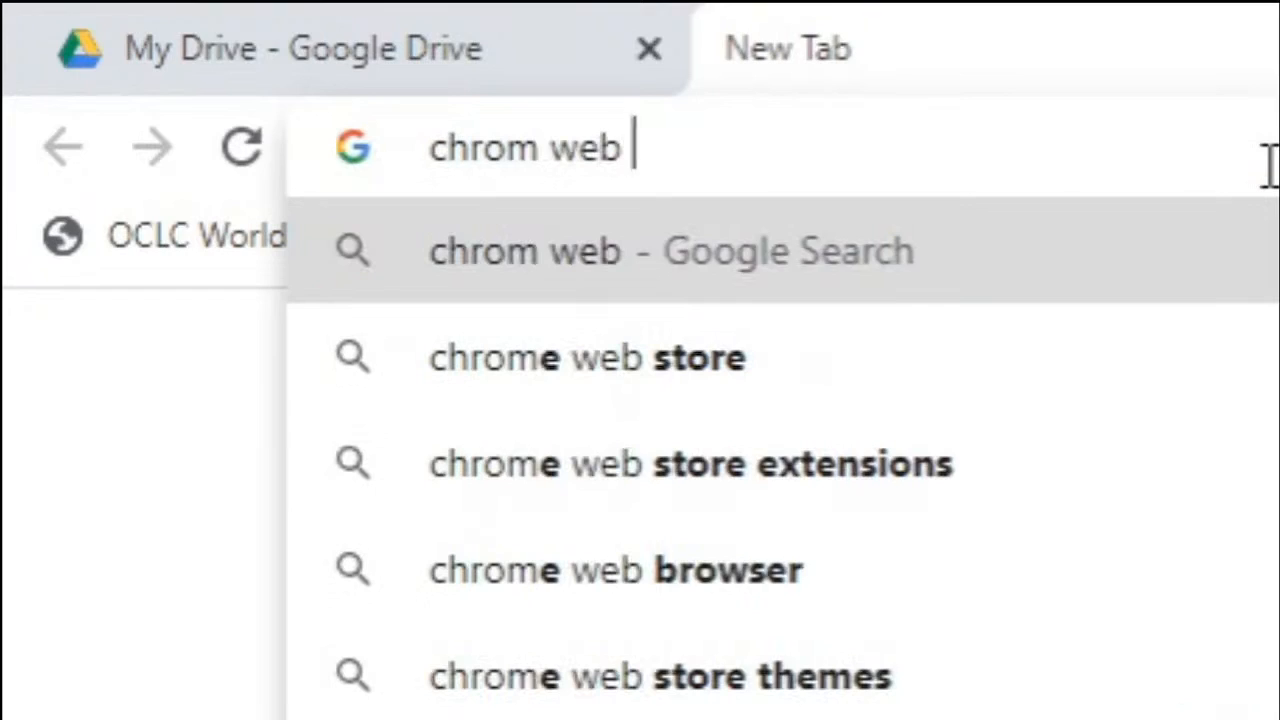
{"action": "type", "text": "re"}
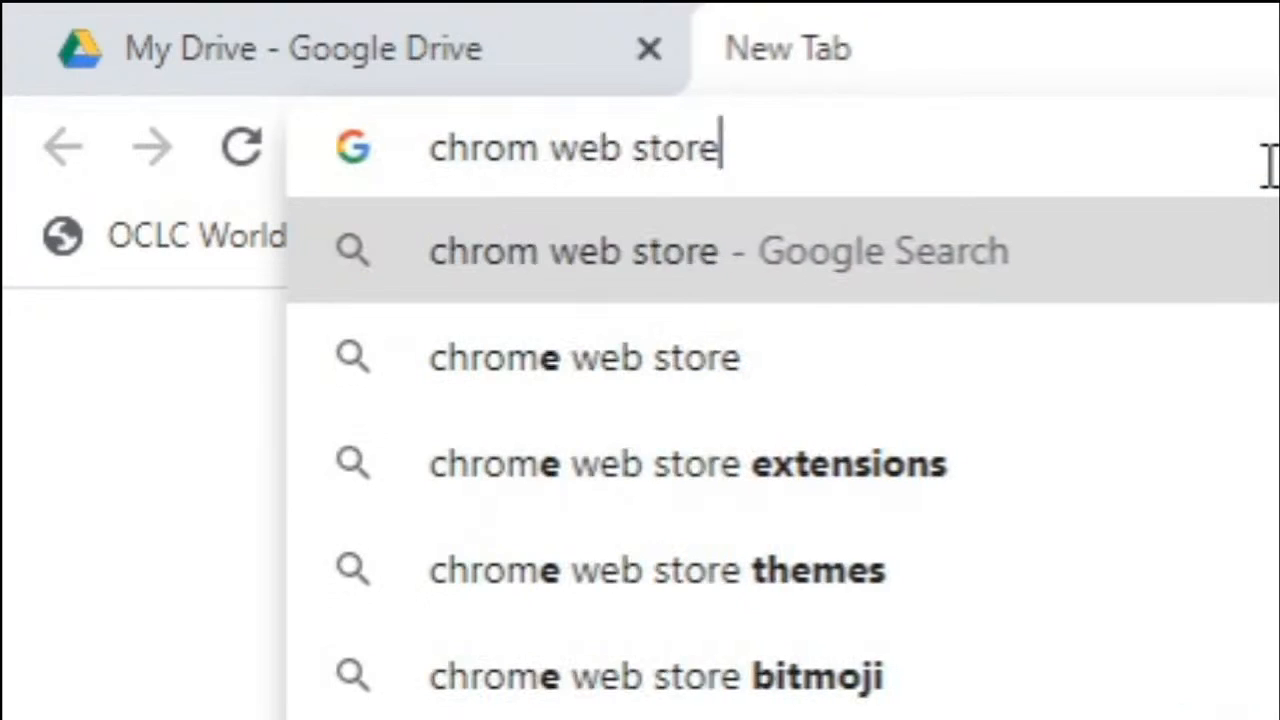
{"action": "key", "text": "Return"}
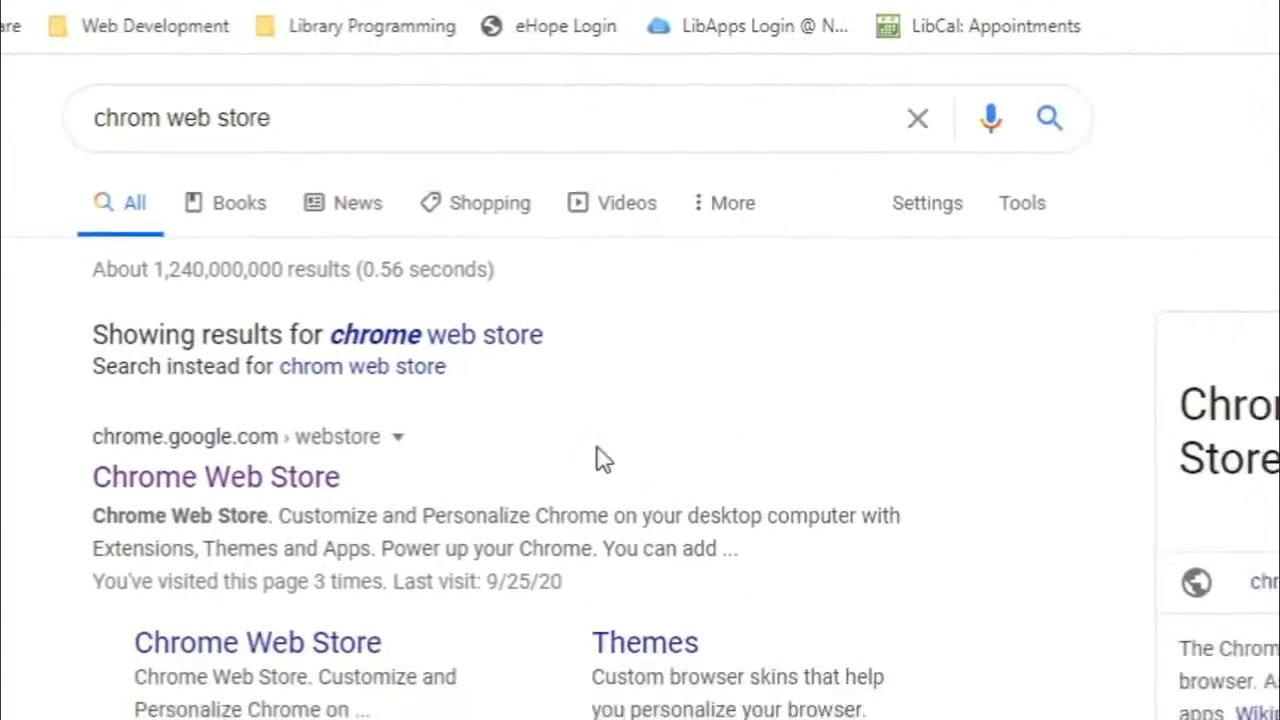
{"action": "scroll", "coordinate": [508, 372], "scroll_direction": "down", "scroll_amount": 2}
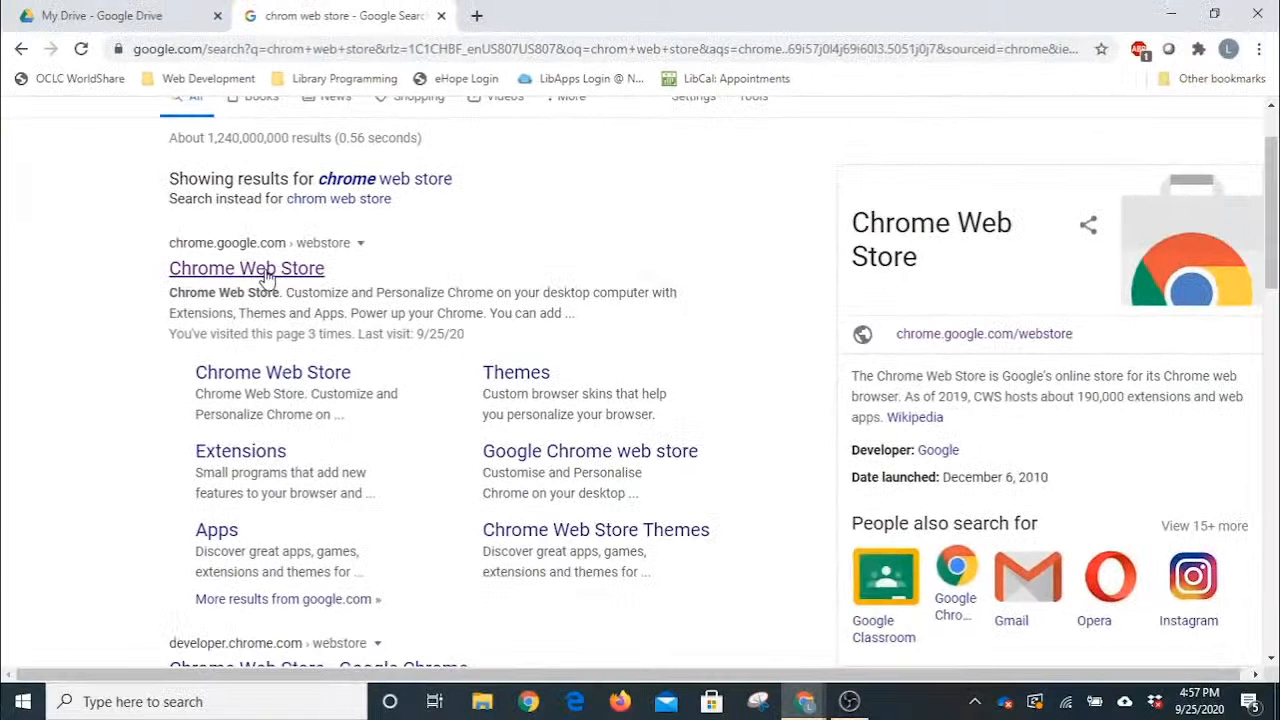
{"action": "left_click", "coordinate": [251, 285]}
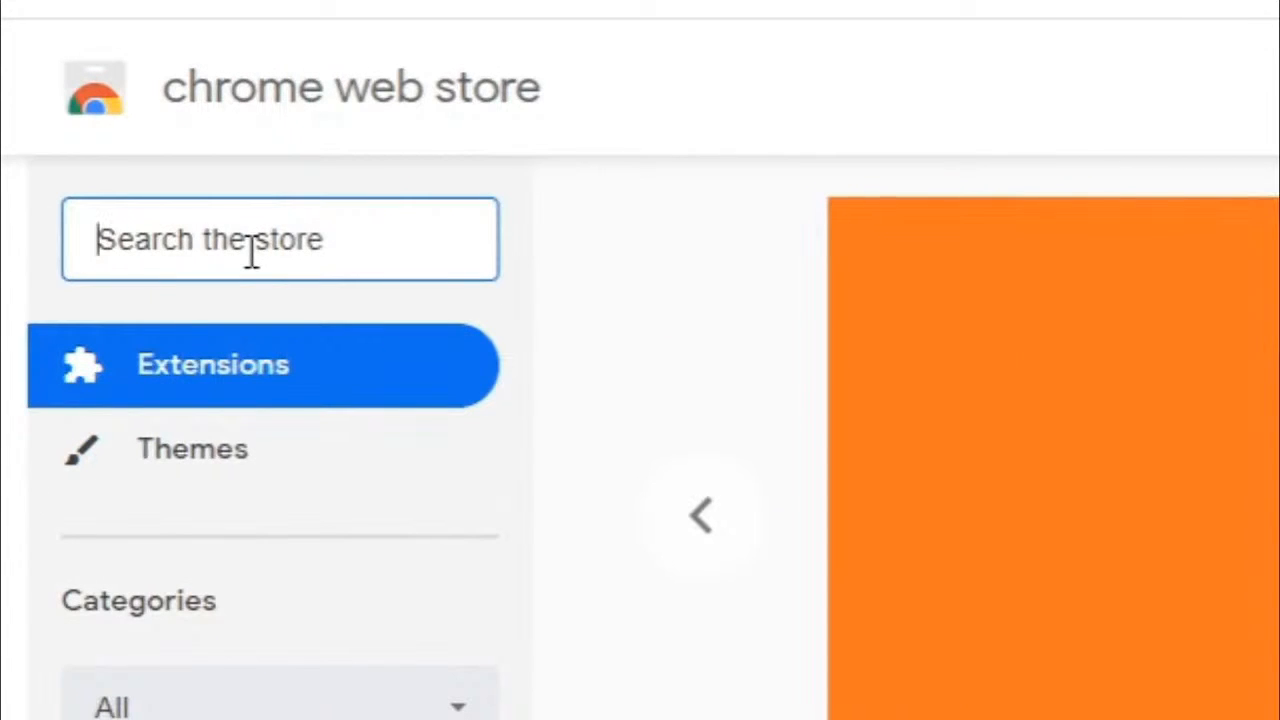
Search the Chrome Web Store for "save to google drive"
{"action": "type", "text": "save to go"}
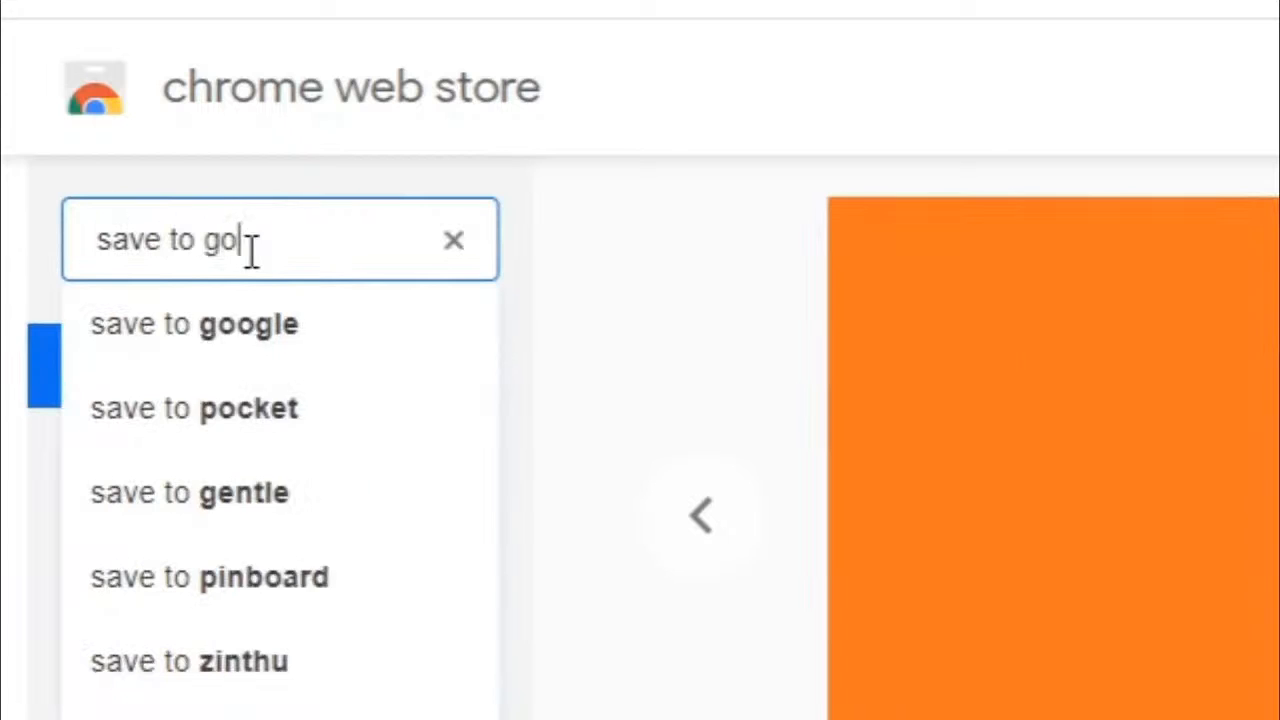
{"action": "type", "text": "ogle drive"}
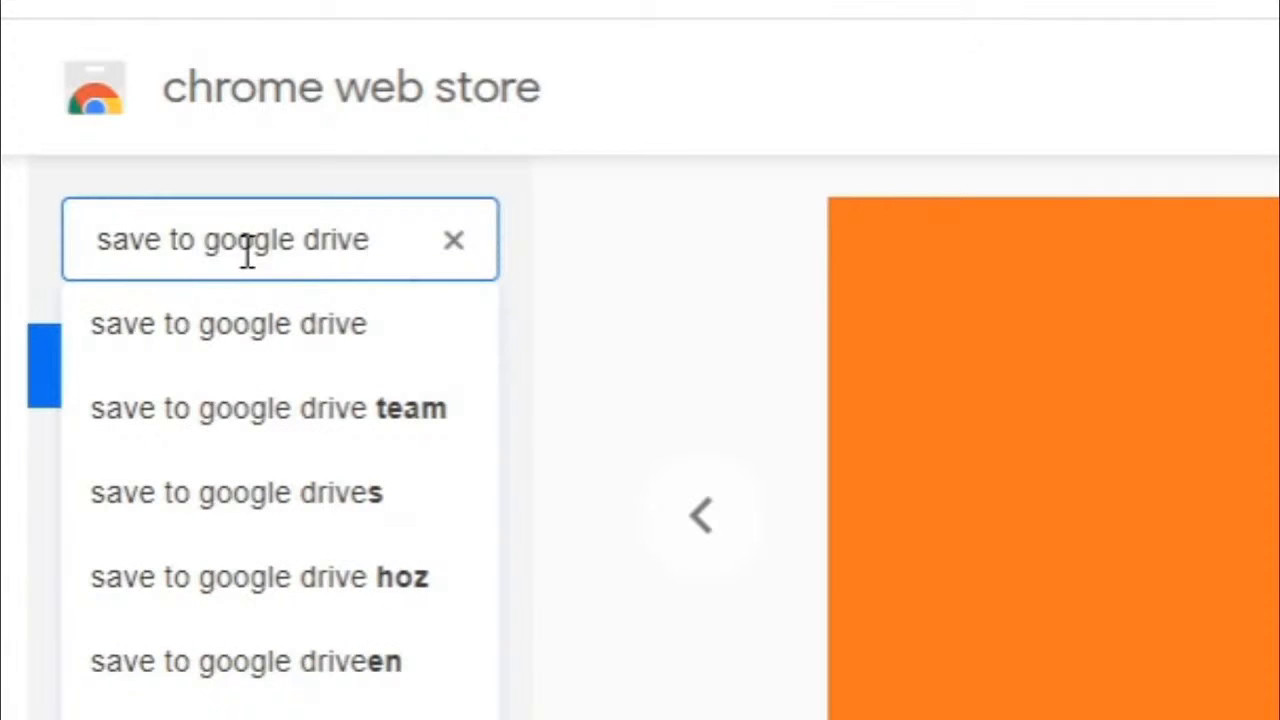
{"action": "key", "text": "Down"}
{"action": "key", "text": "Return"}
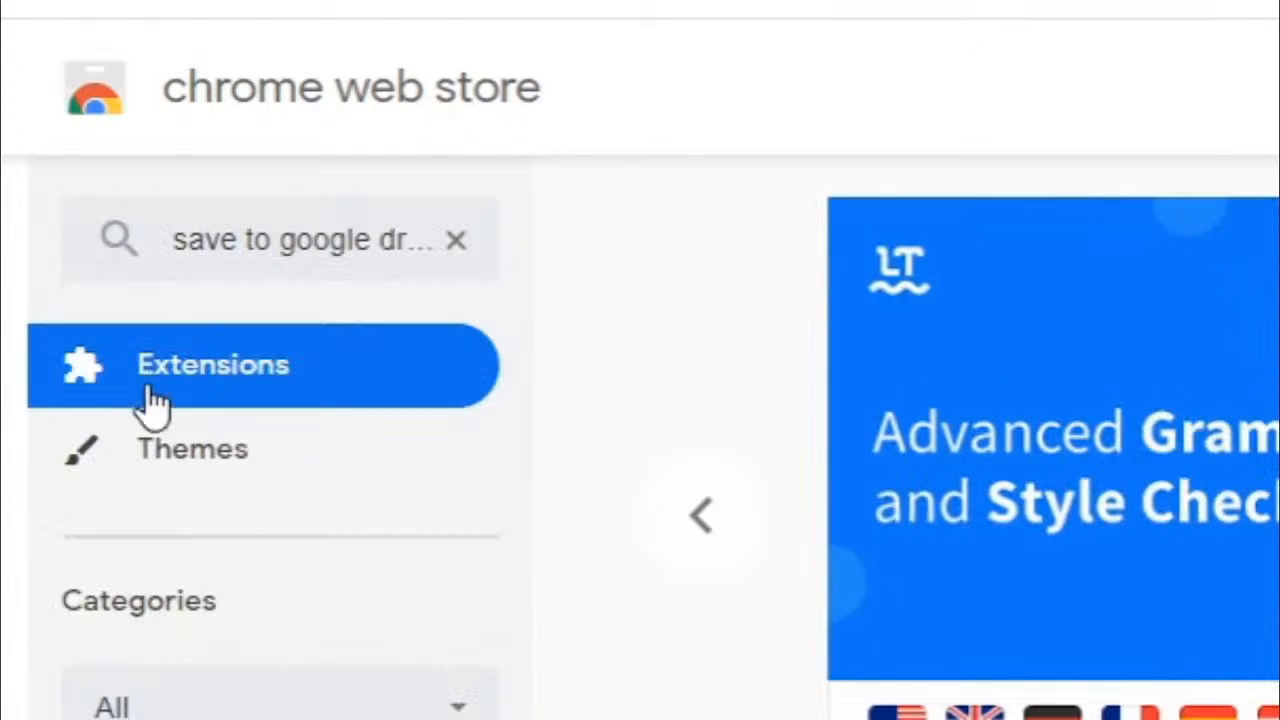
{"action": "left_click", "coordinate": [265, 250]}
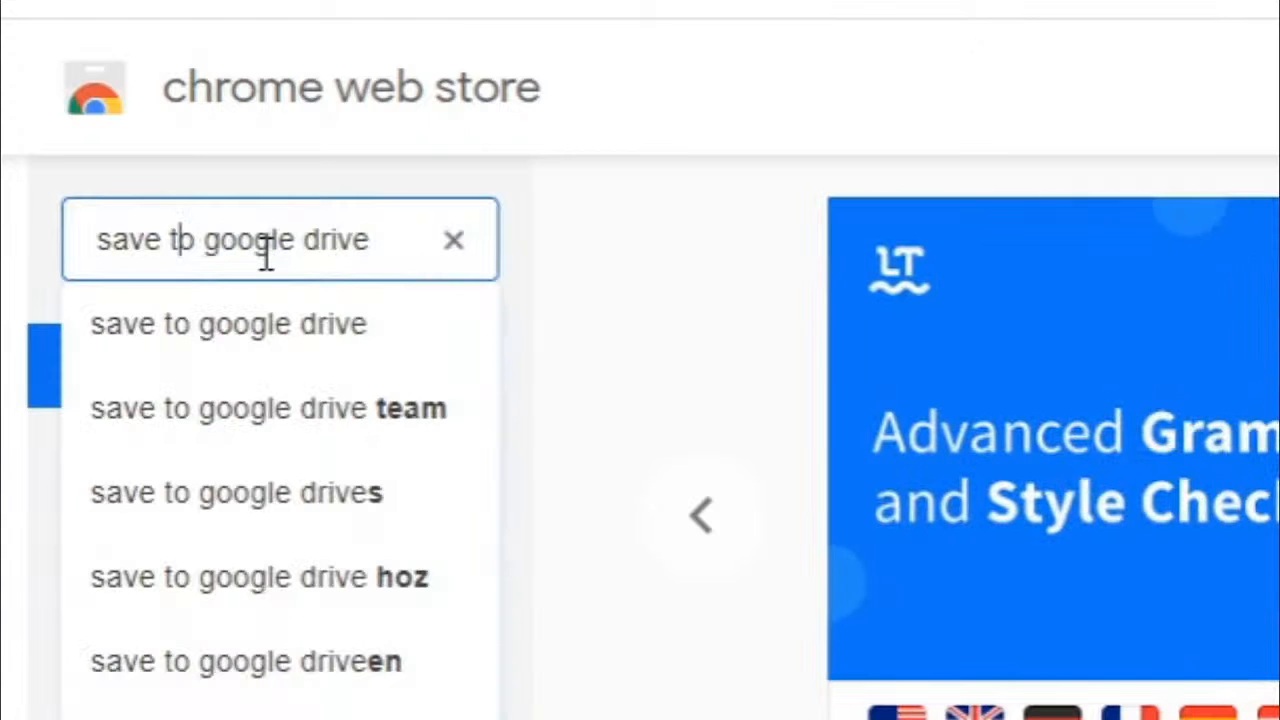
{"action": "left_click", "coordinate": [386, 232]}
{"action": "key", "text": "Return"}
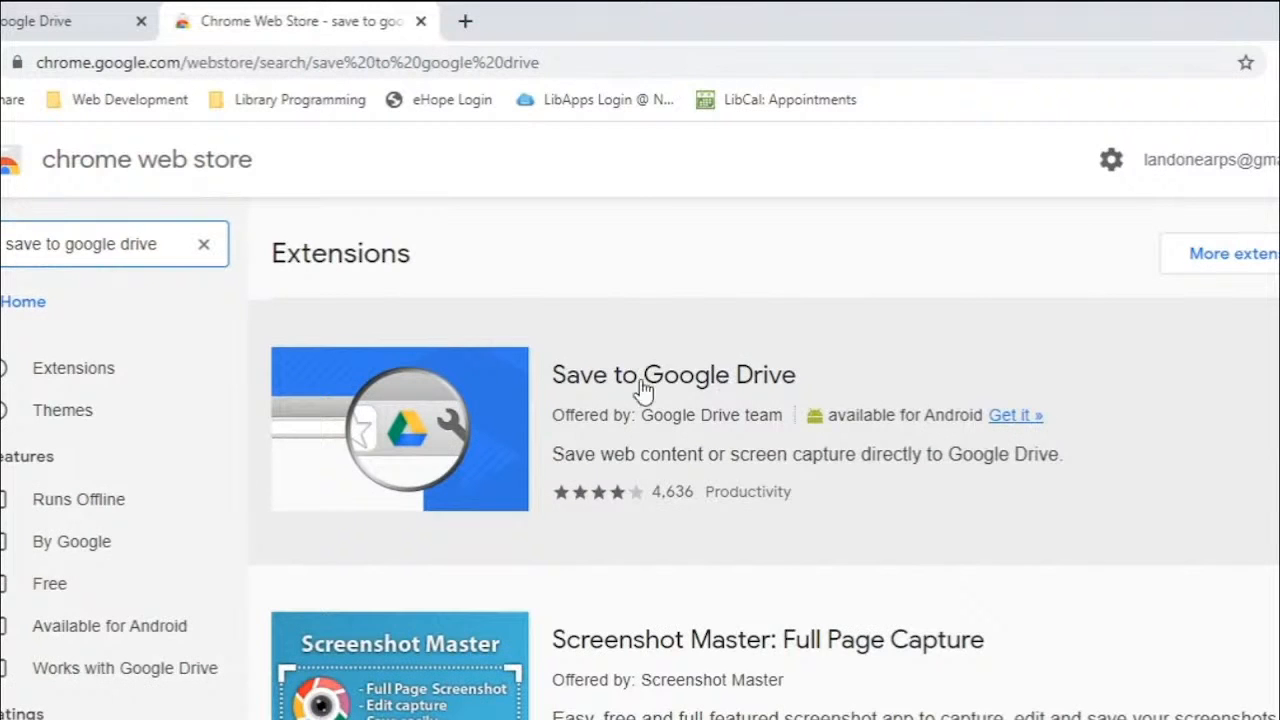
Add the Save to Google Drive extension by the Google Drive team to Chrome and close the store page
{"action": "left_click", "coordinate": [675, 388]}
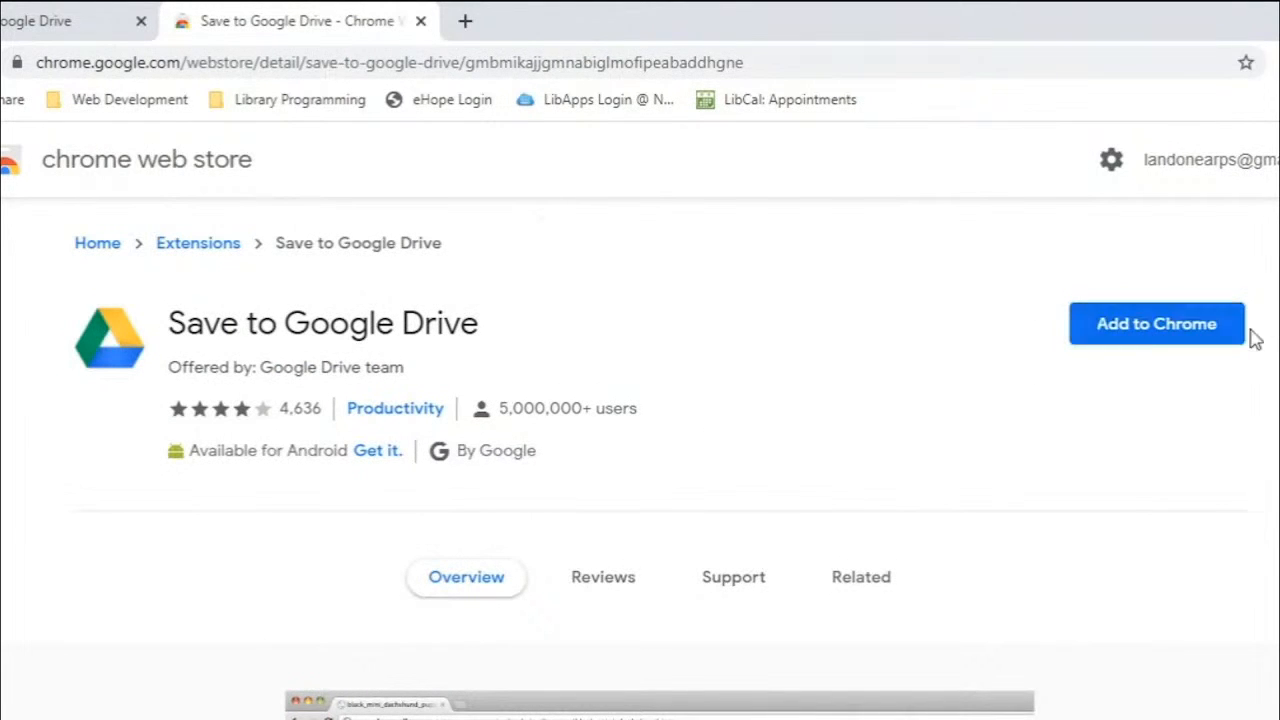
{"action": "left_click", "coordinate": [1158, 338]}
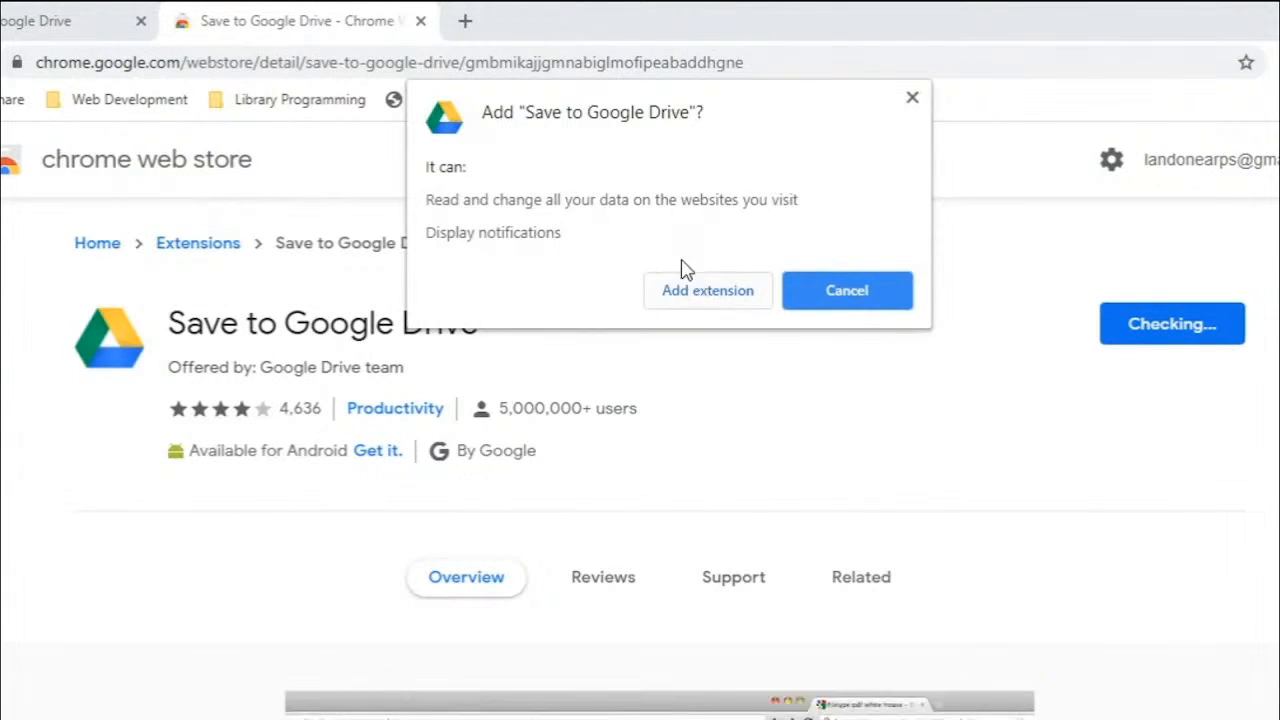
{"action": "left_click", "coordinate": [714, 304]}
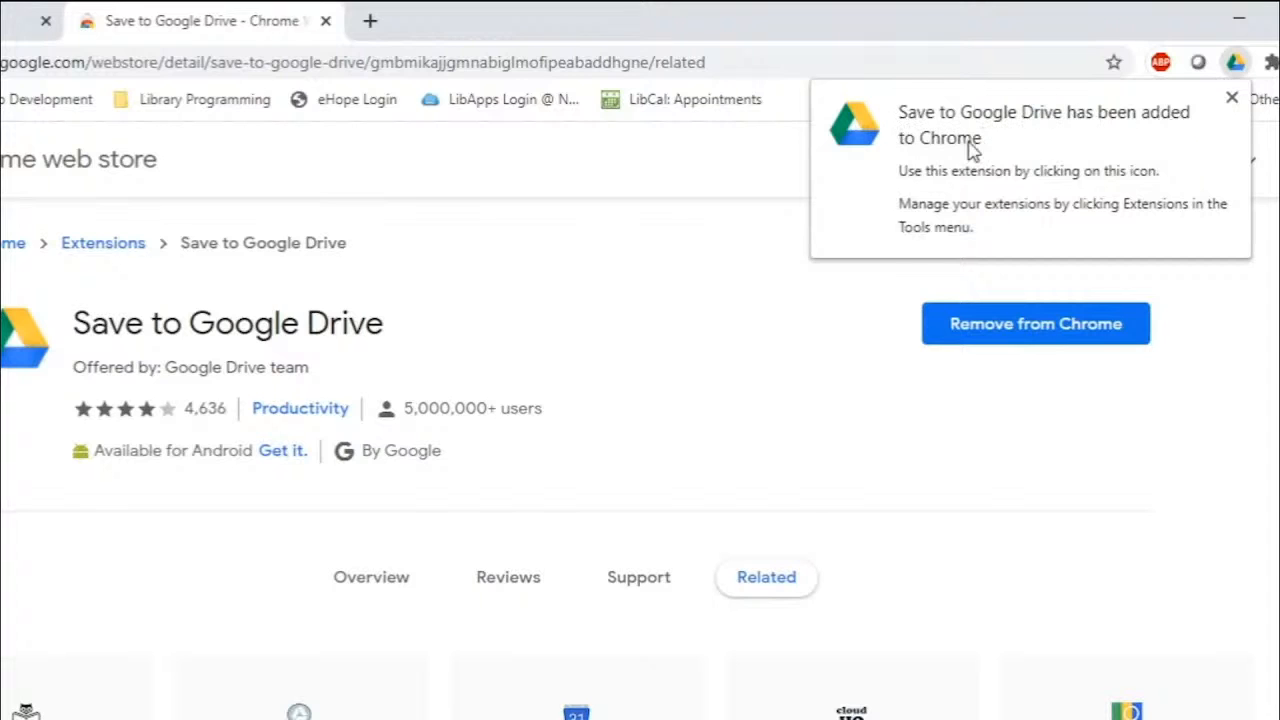
{"action": "left_click", "coordinate": [1233, 99]}
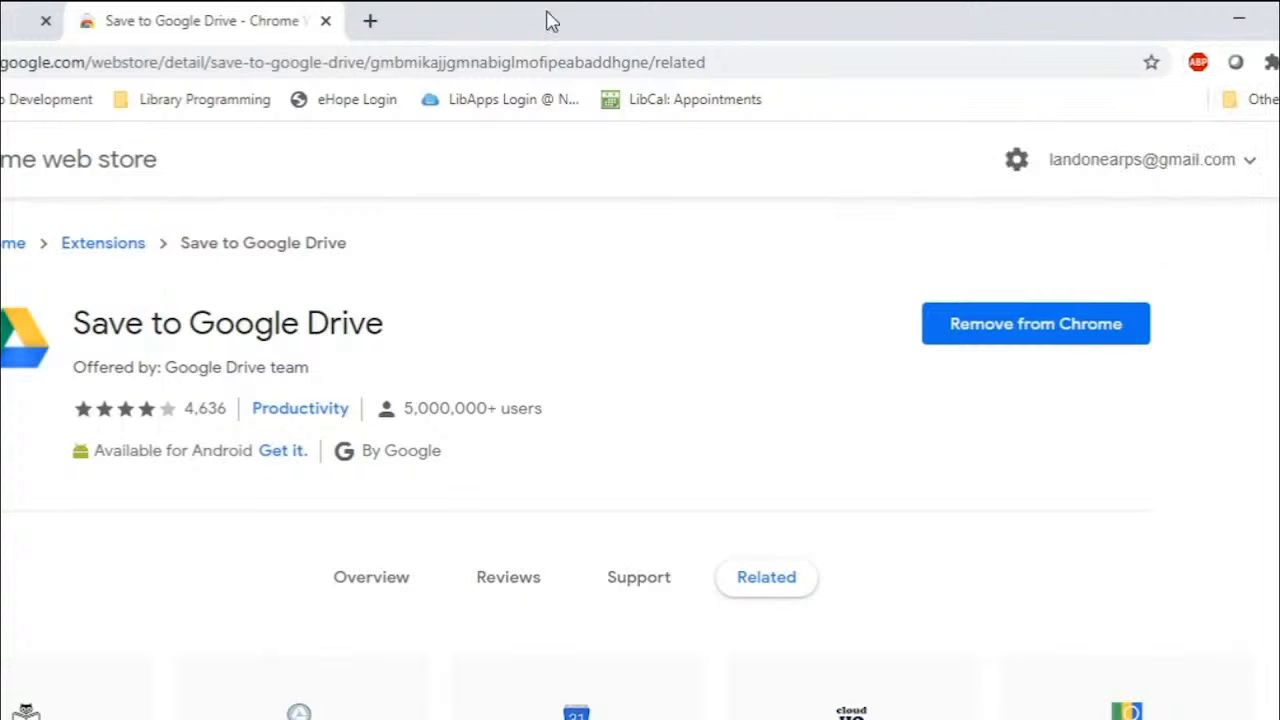
{"action": "left_click", "coordinate": [325, 20]}
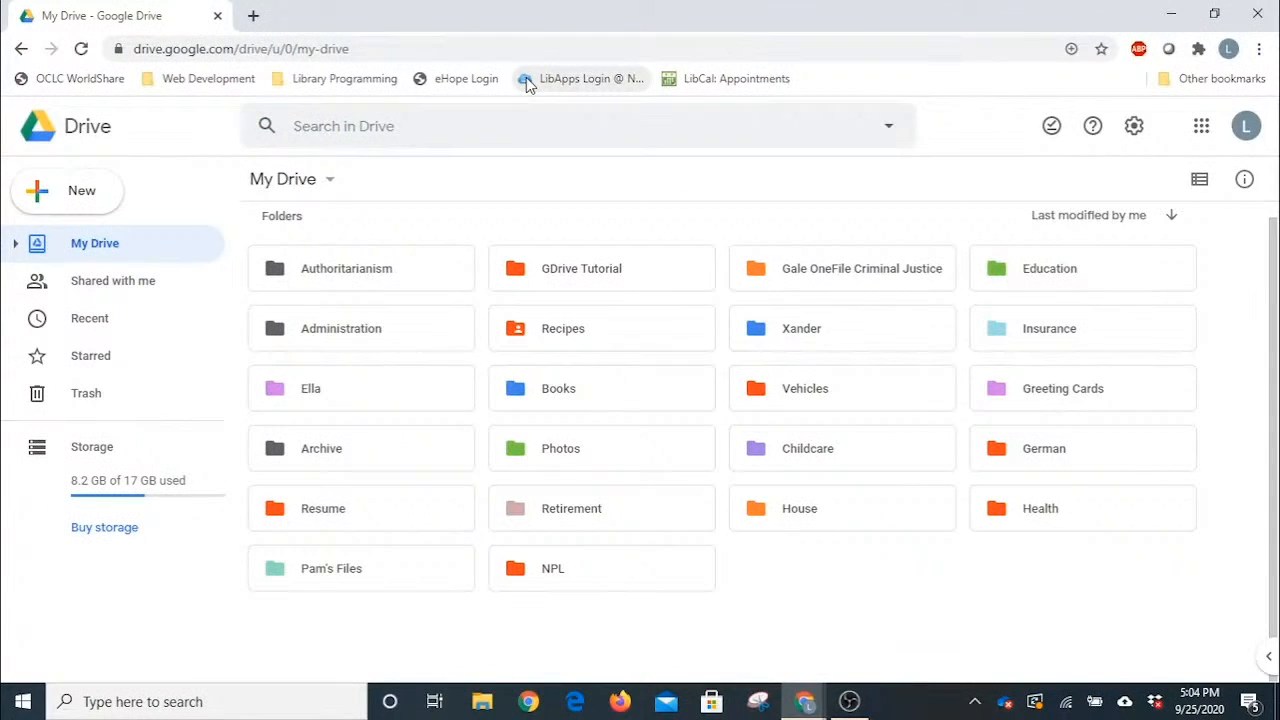
Open the Nashville Public Library homepage, library.nashville.org, in a new browser tab
{"action": "left_click", "coordinate": [255, 15]}
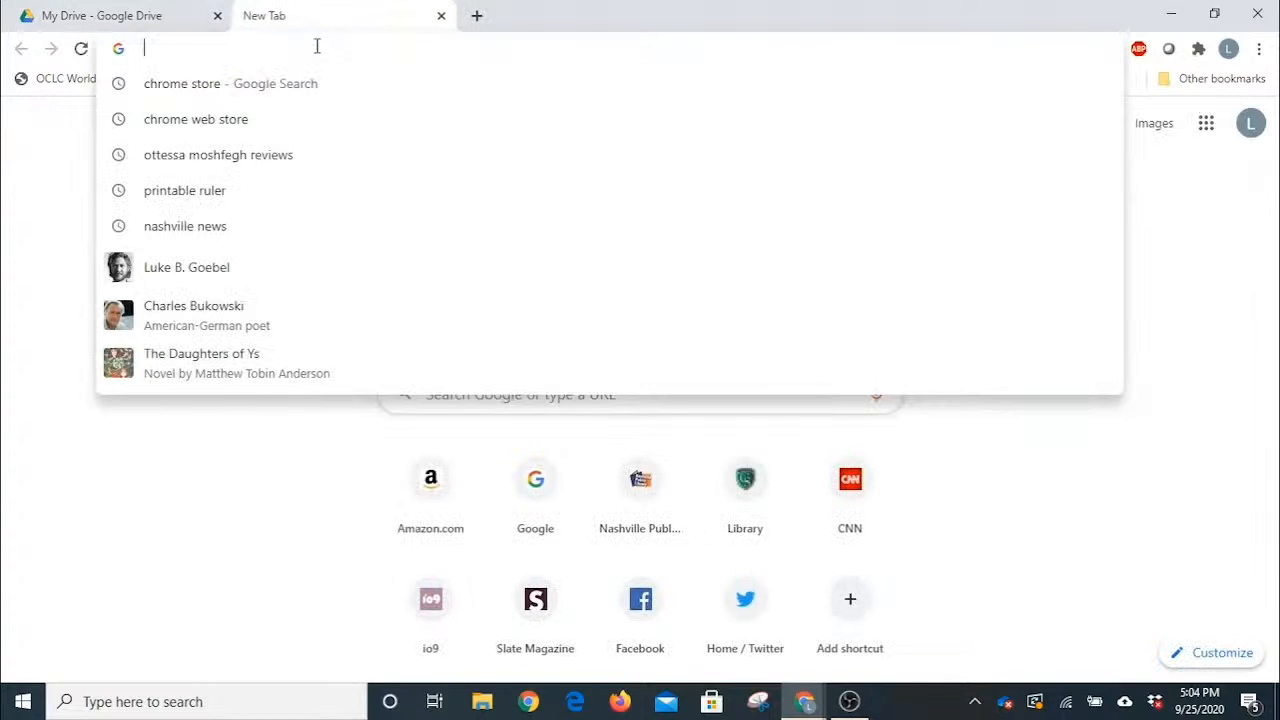
{"action": "type", "text": "li"}
{"action": "key", "text": "Return"}
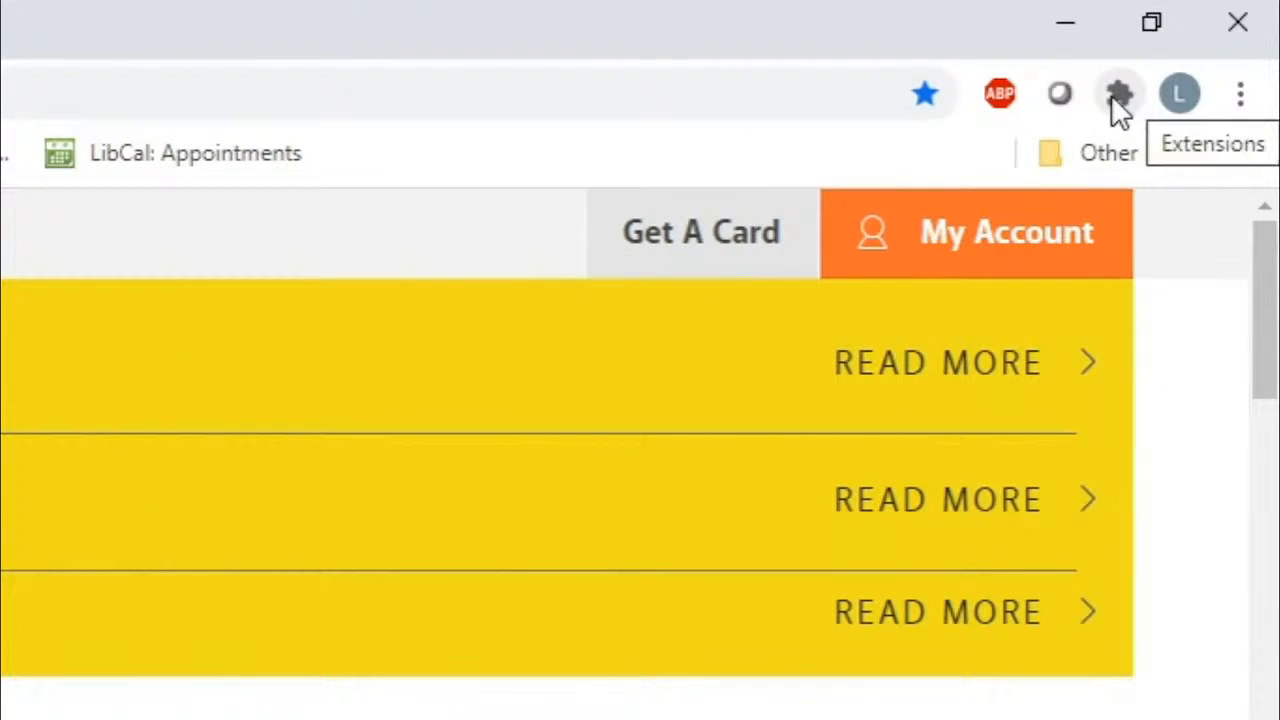
Save the library homepage to My Drive with the Save to Google Drive extension and dismiss its save window
{"action": "left_click", "coordinate": [1113, 95]}
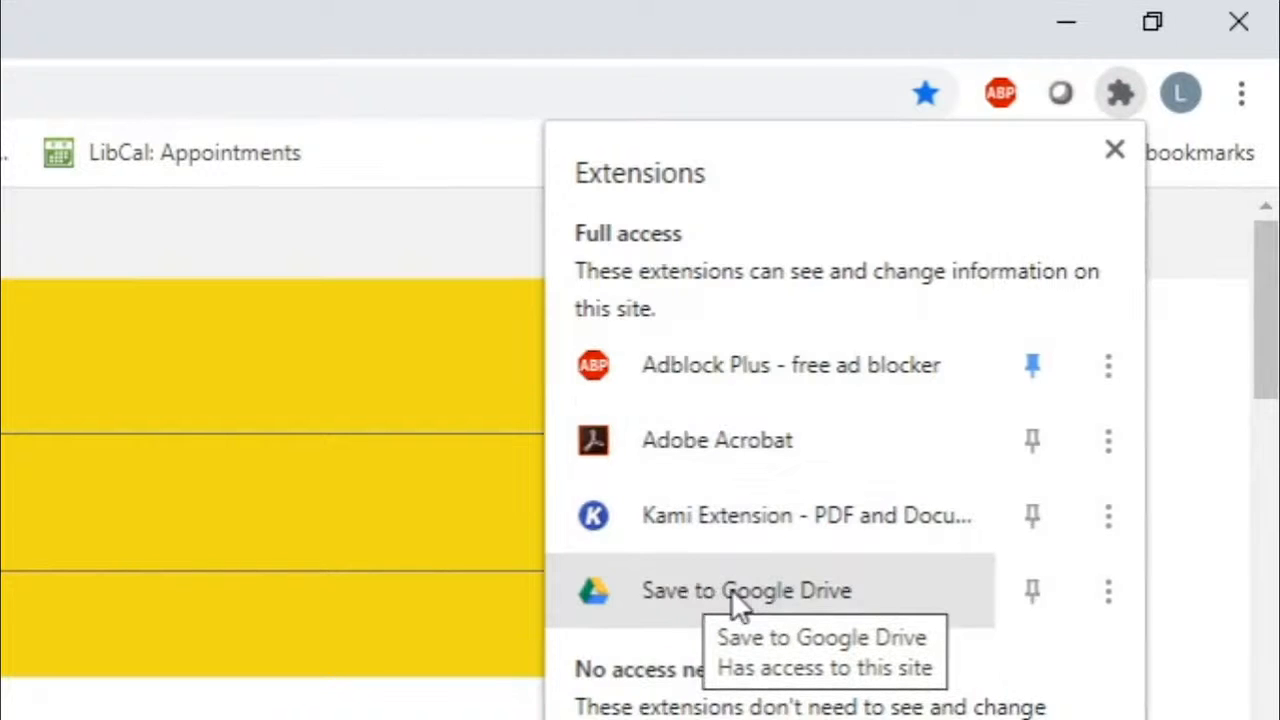
{"action": "left_click", "coordinate": [677, 592]}
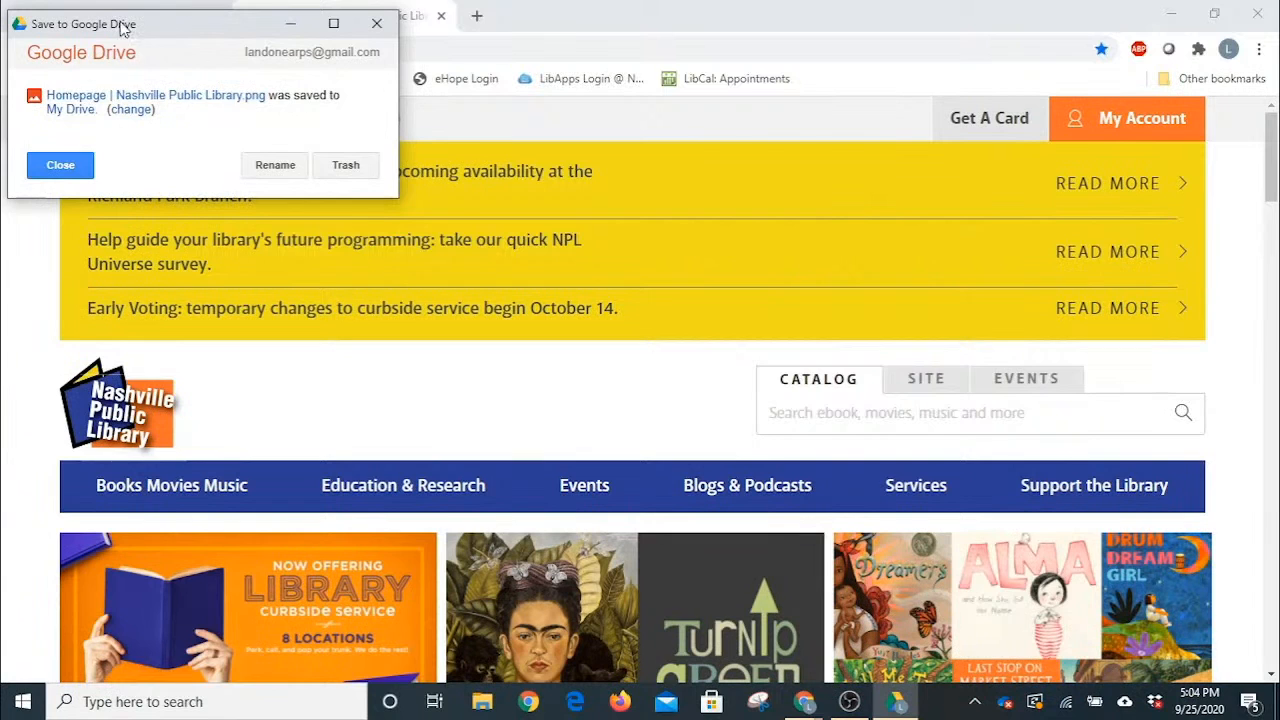
{"action": "left_click", "coordinate": [52, 165]}
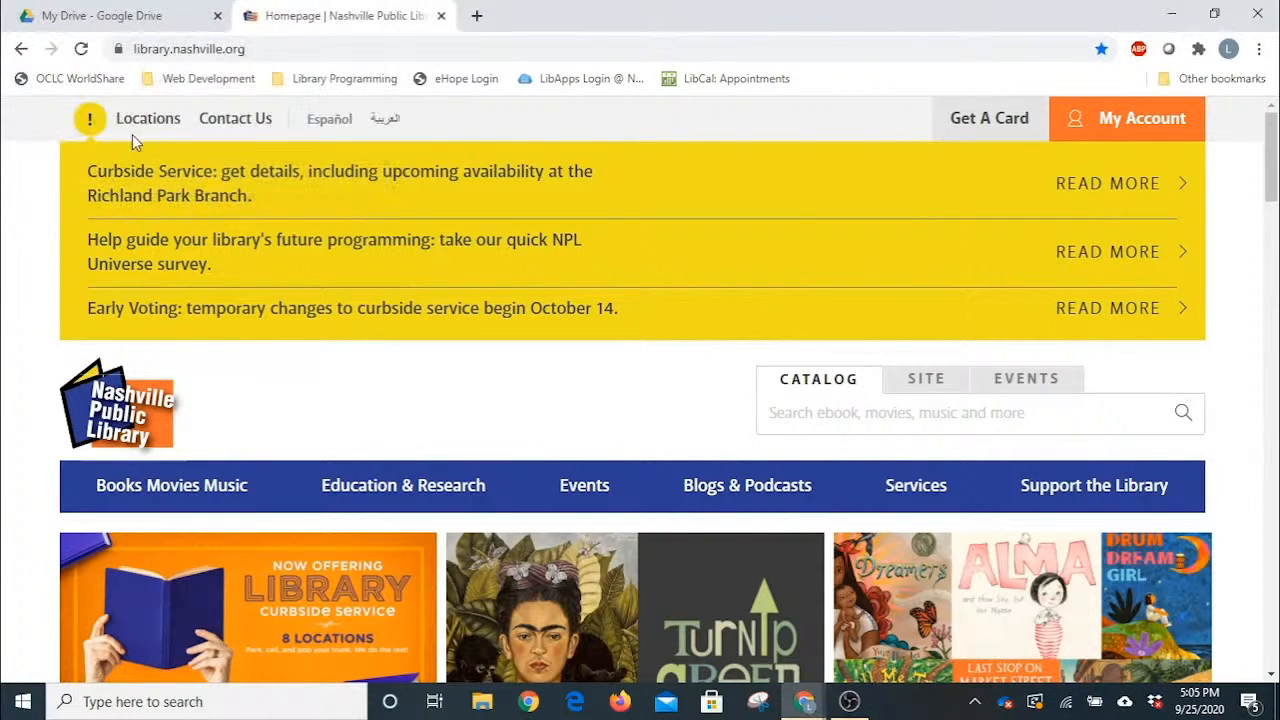
Return to My Drive and open the saved file "Homepage | Nashville Public Library.png" from below the folders
{"action": "left_click", "coordinate": [140, 17]}
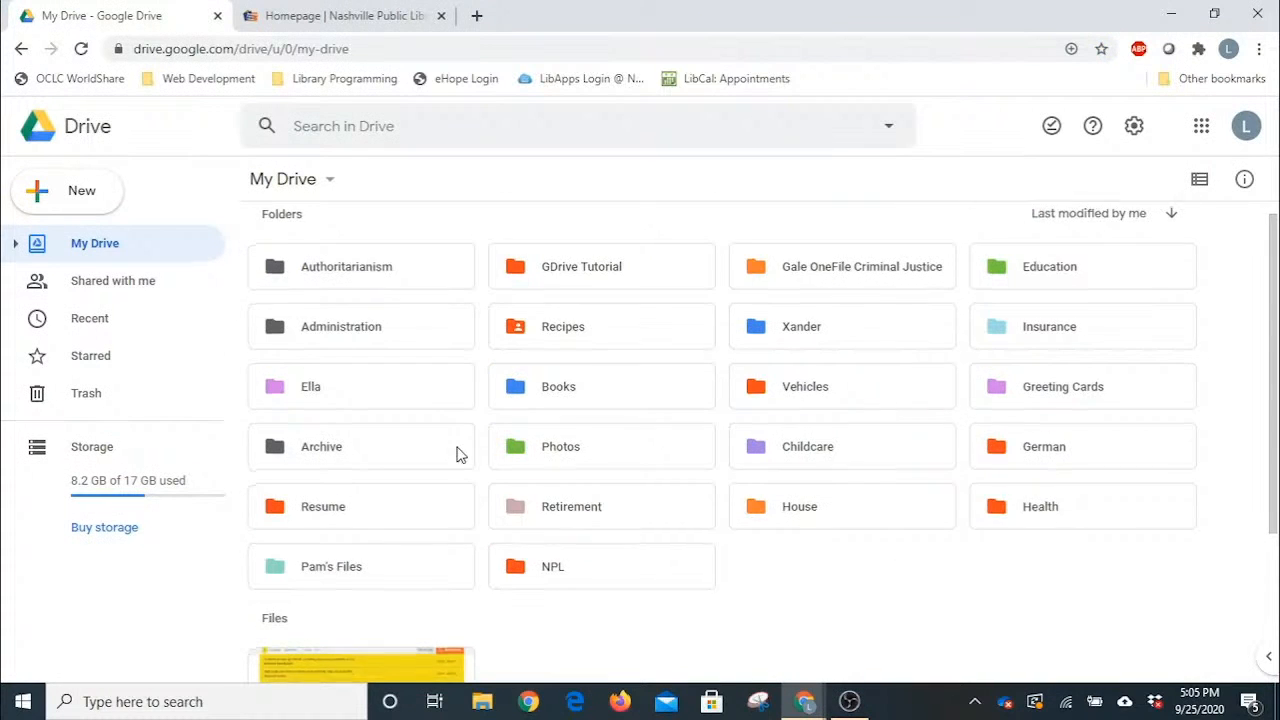
{"action": "scroll", "coordinate": [480, 448], "scroll_direction": "down", "scroll_amount": 2}
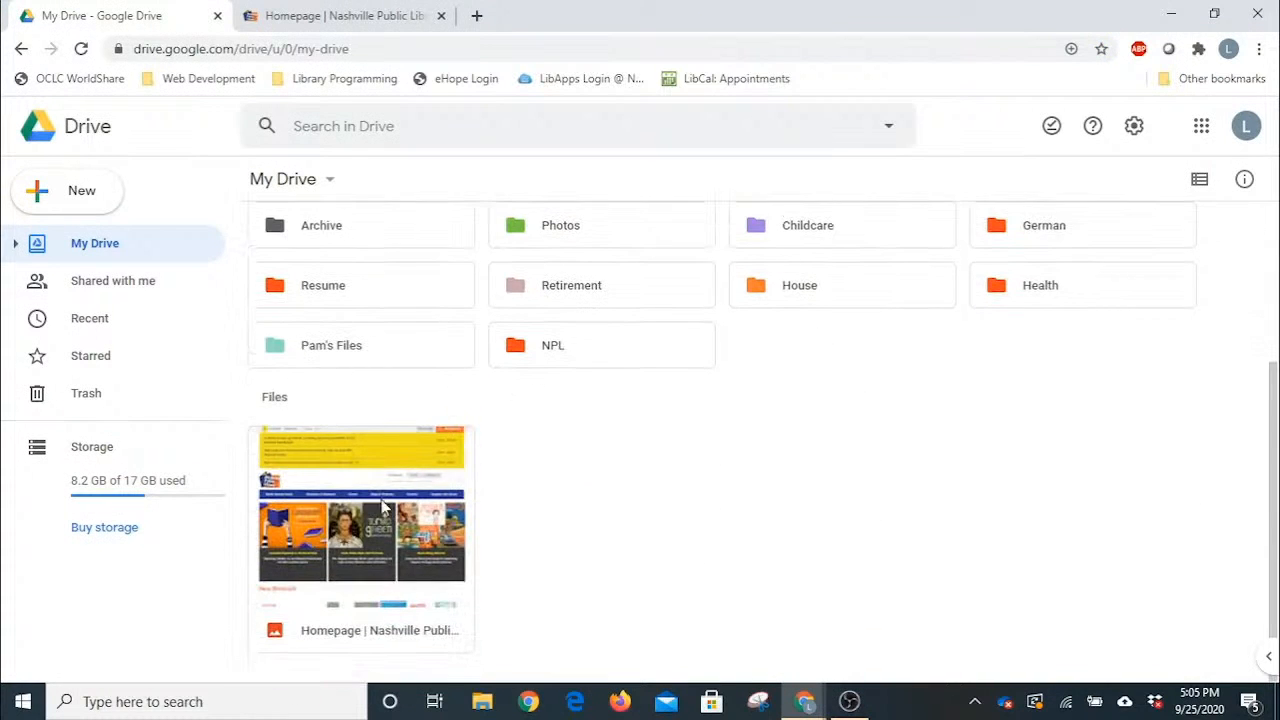
{"action": "double_click", "coordinate": [355, 530]}
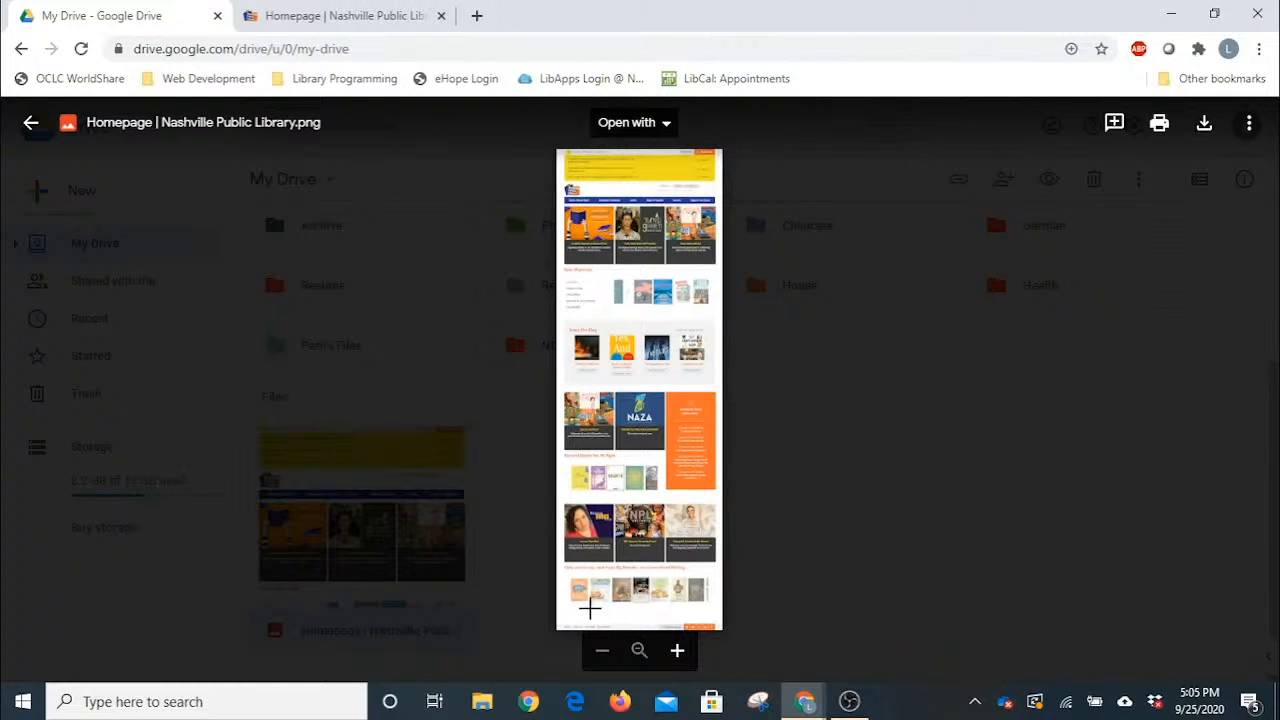
Examine the saved homepage image up close and as a whole, and close its preview
{"action": "left_click", "coordinate": [677, 652]}
{"action": "left_click", "coordinate": [677, 652]}
{"action": "left_click", "coordinate": [677, 652]}
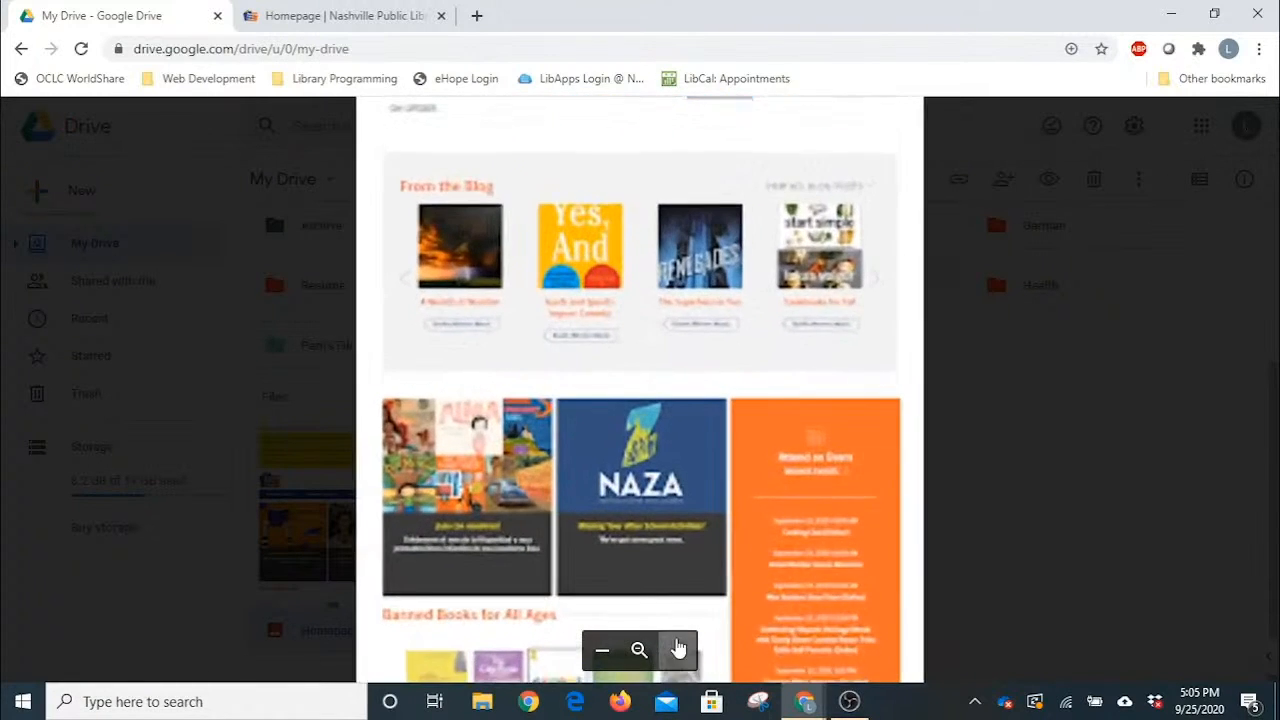
{"action": "scroll", "coordinate": [685, 494], "scroll_direction": "up", "scroll_amount": 4}
{"action": "scroll", "coordinate": [683, 489], "scroll_direction": "down", "scroll_amount": 5}
{"action": "scroll", "coordinate": [681, 486], "scroll_direction": "down", "scroll_amount": 6}
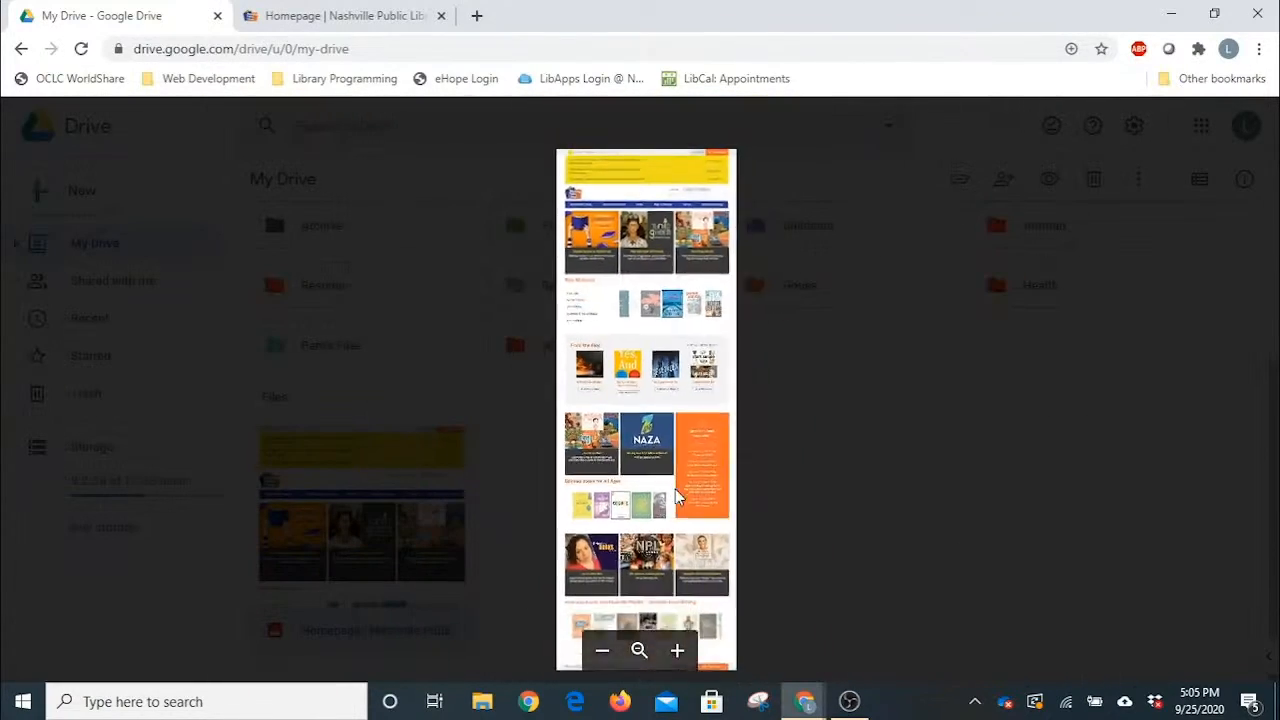
{"action": "scroll", "coordinate": [644, 472], "scroll_direction": "up", "scroll_amount": 2}
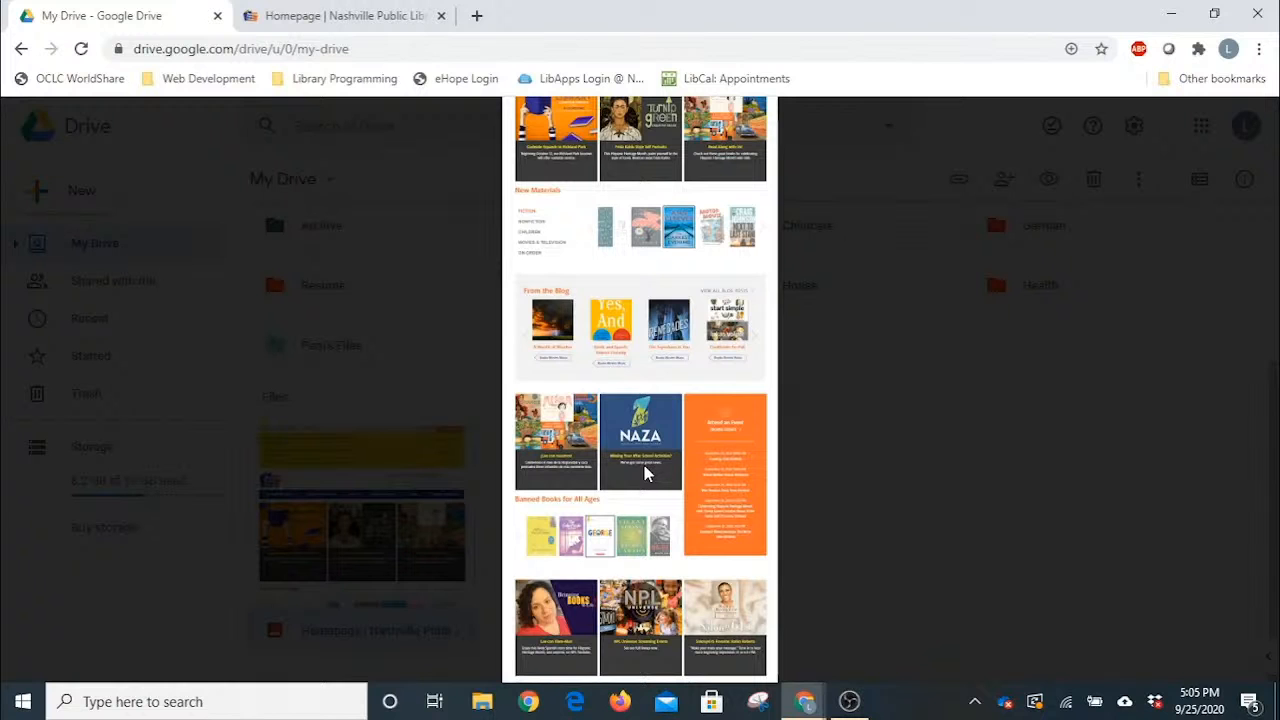
{"action": "scroll", "coordinate": [662, 477], "scroll_direction": "up", "scroll_amount": 2}
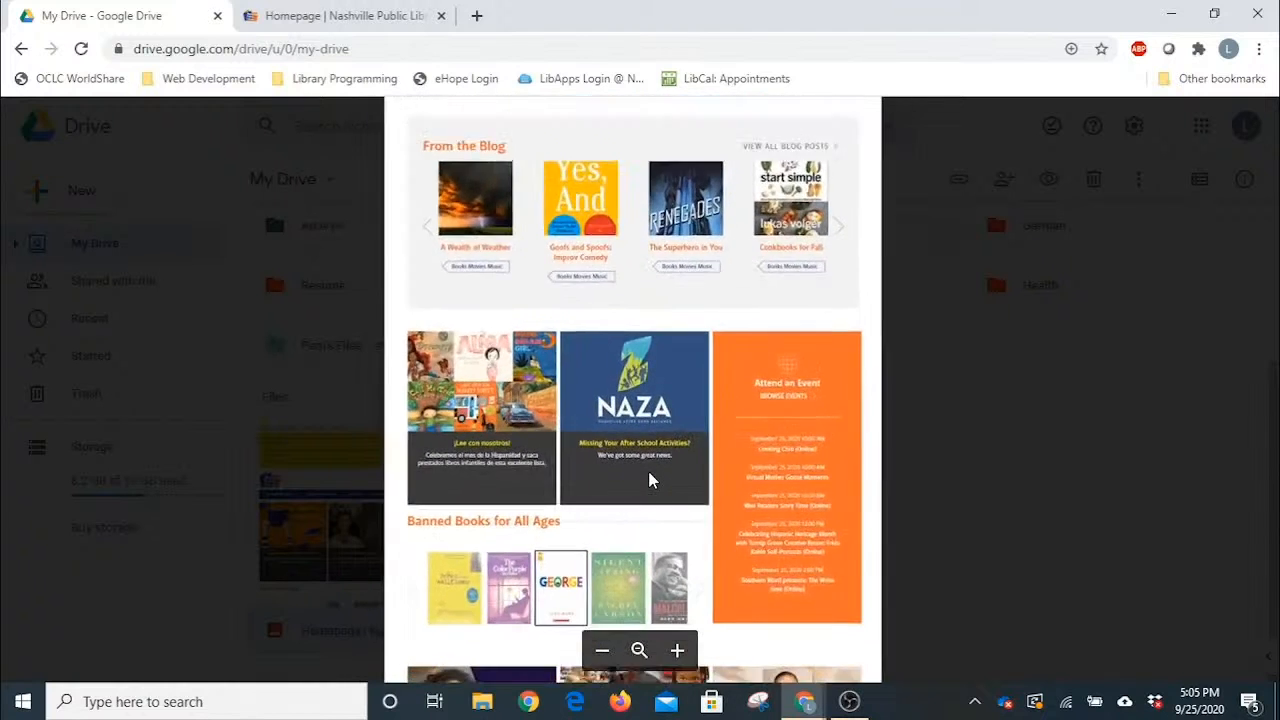
{"action": "scroll", "coordinate": [650, 481], "scroll_direction": "down", "scroll_amount": 4}
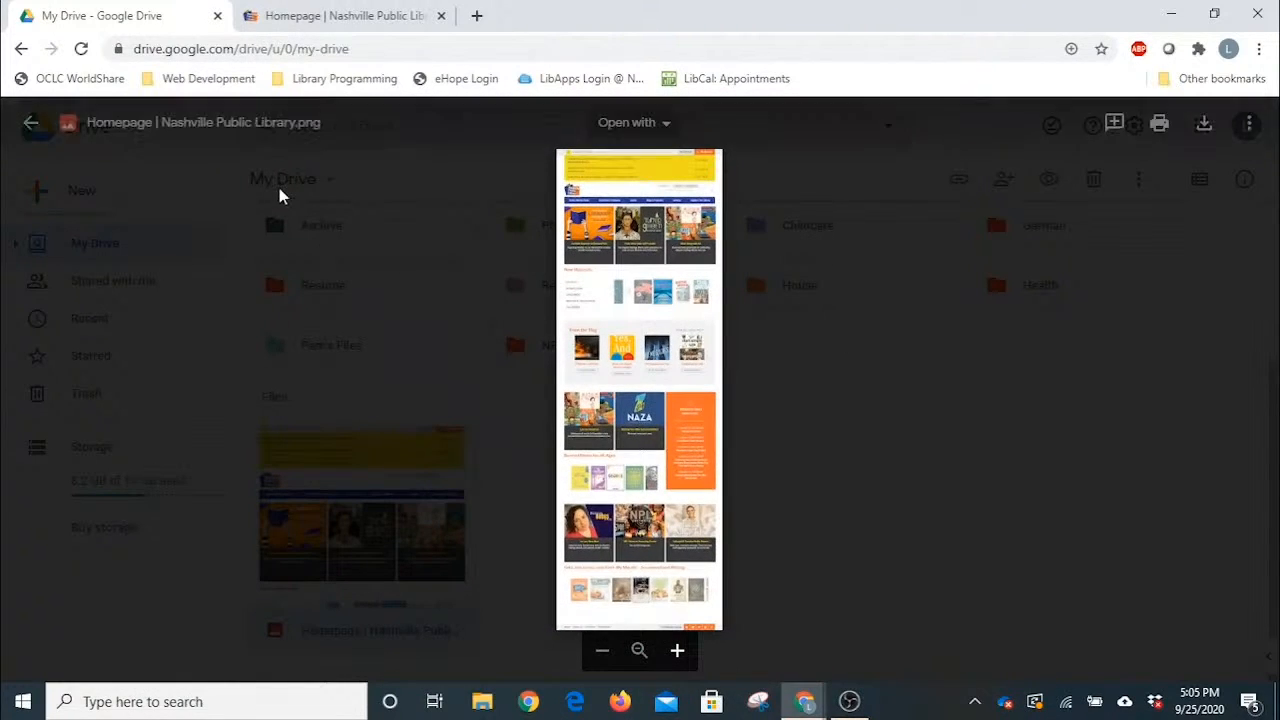
{"action": "left_click", "coordinate": [28, 124]}
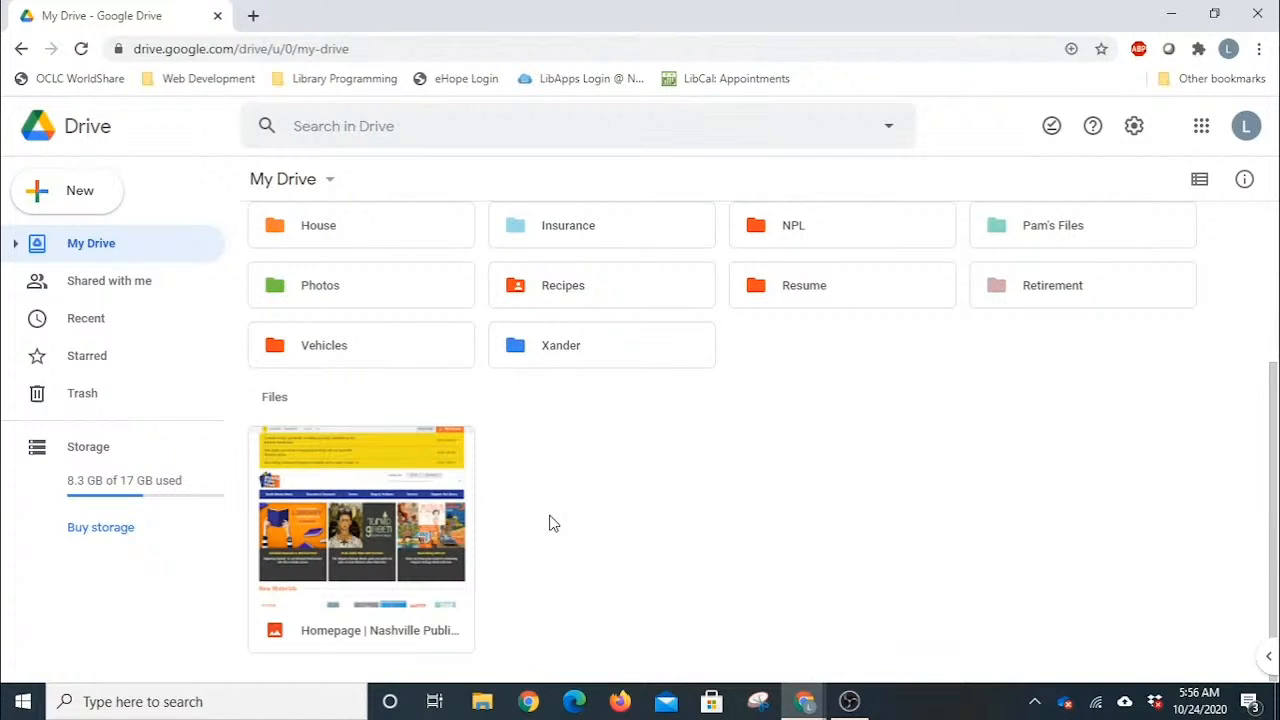
Search Google Images for "forest" in a new browser tab and open the positive.news picture in the preview
{"action": "left_click", "coordinate": [253, 15]}
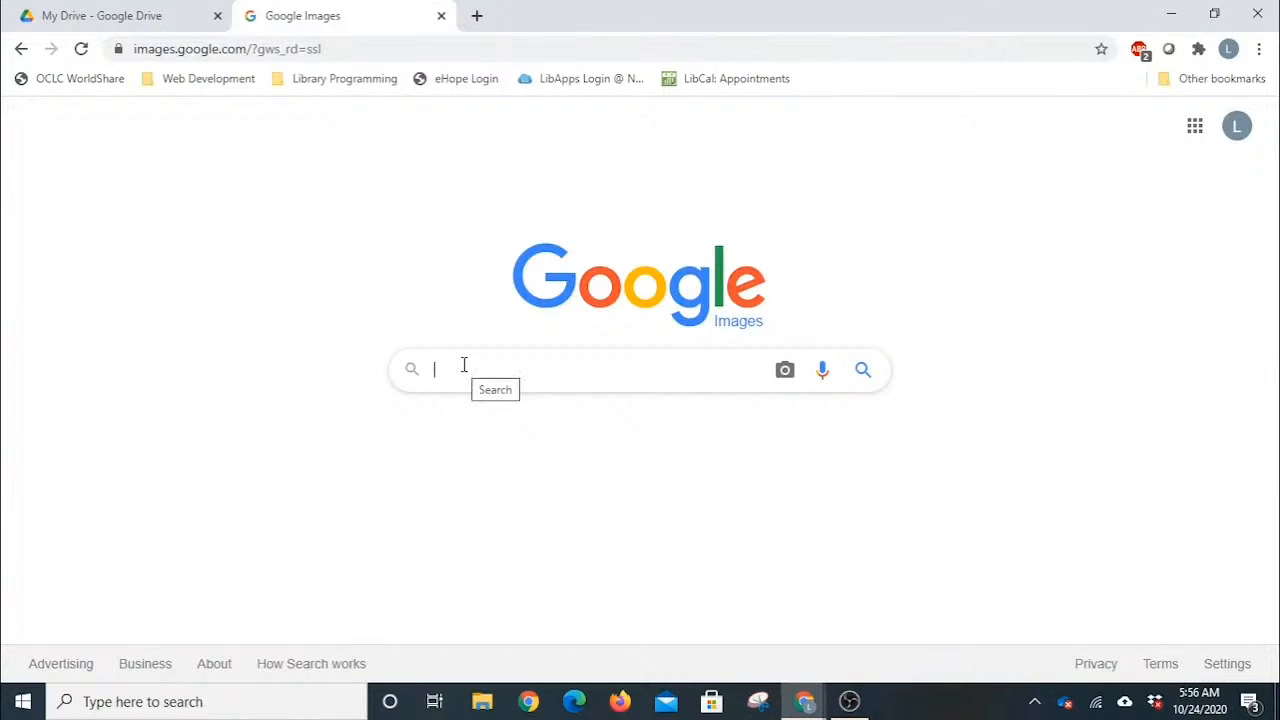
{"action": "type", "text": "forest"}
{"action": "key", "text": "Return"}
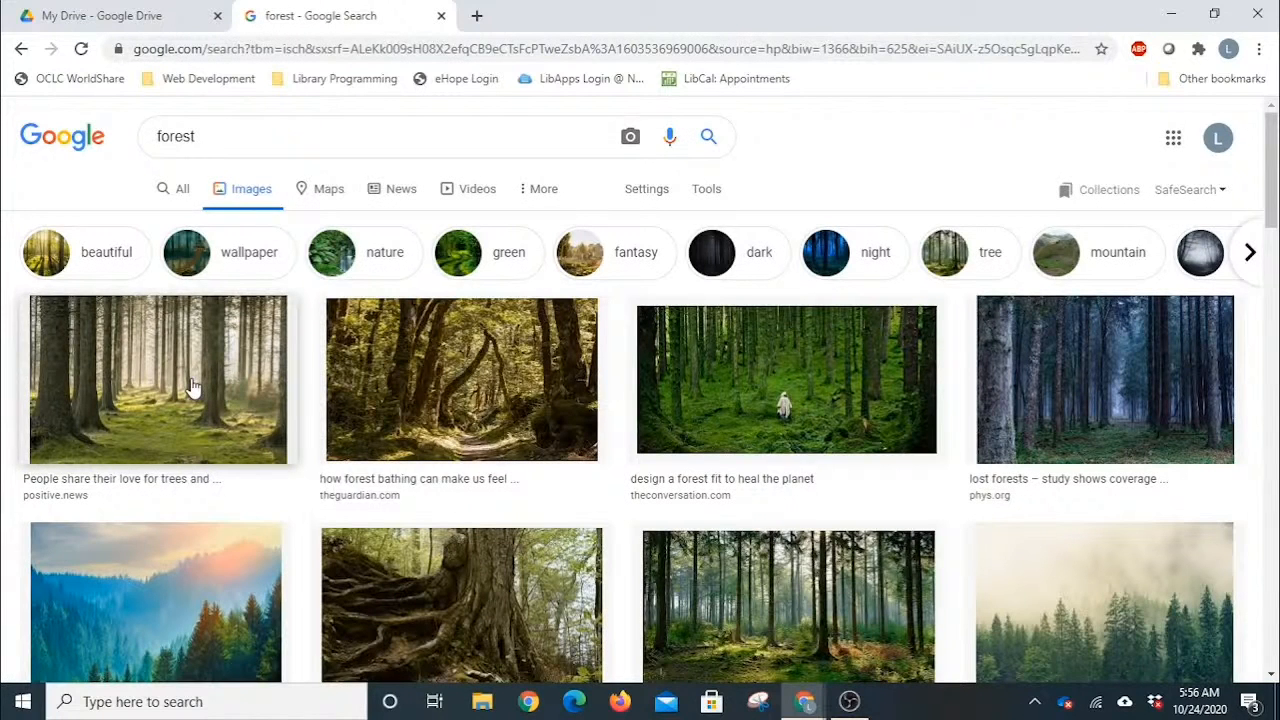
{"action": "left_click", "coordinate": [193, 387]}
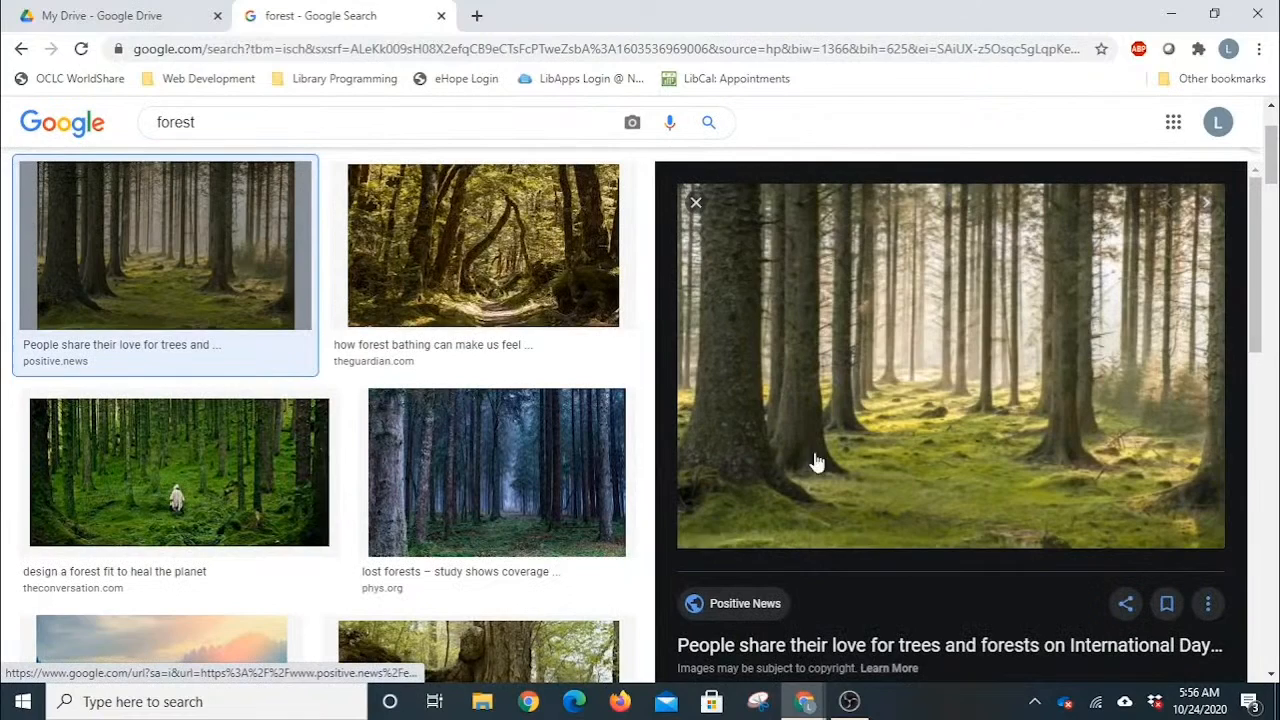
Open the positive.news forest picture as a full-size image in its own browser tab and switch to it
{"action": "right_click", "coordinate": [1088, 320]}
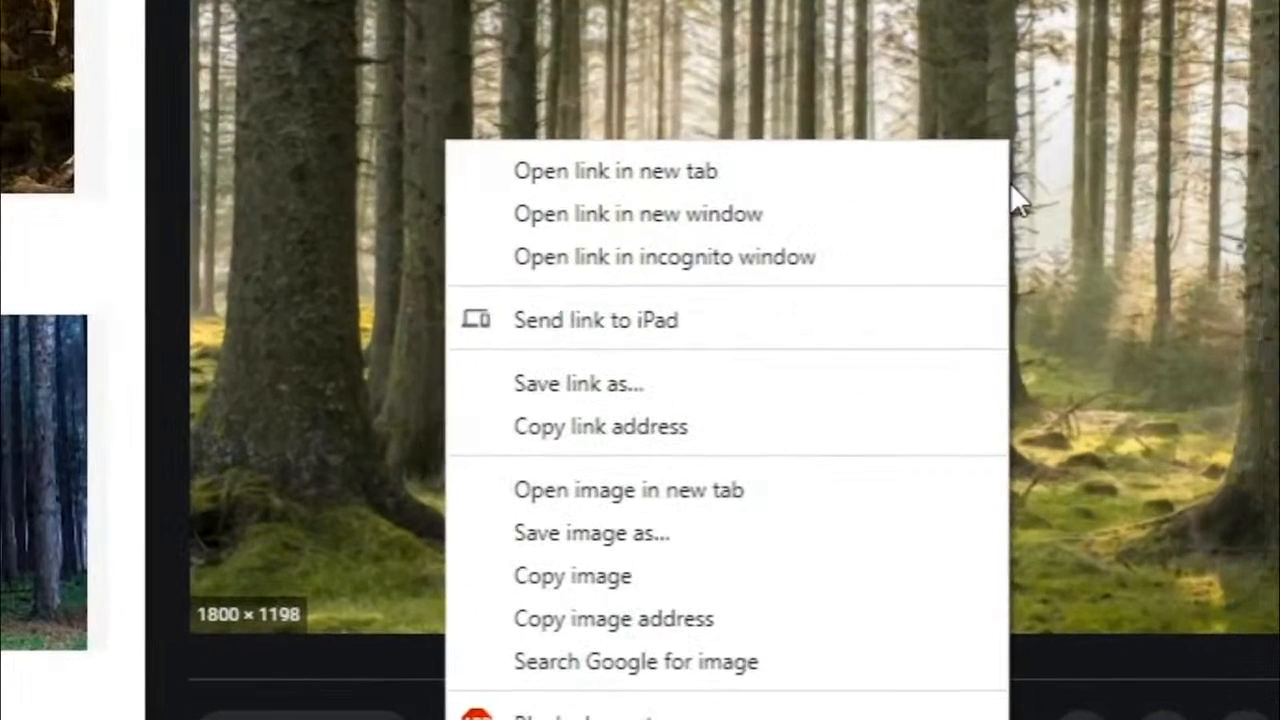
{"action": "left_click", "coordinate": [647, 488]}
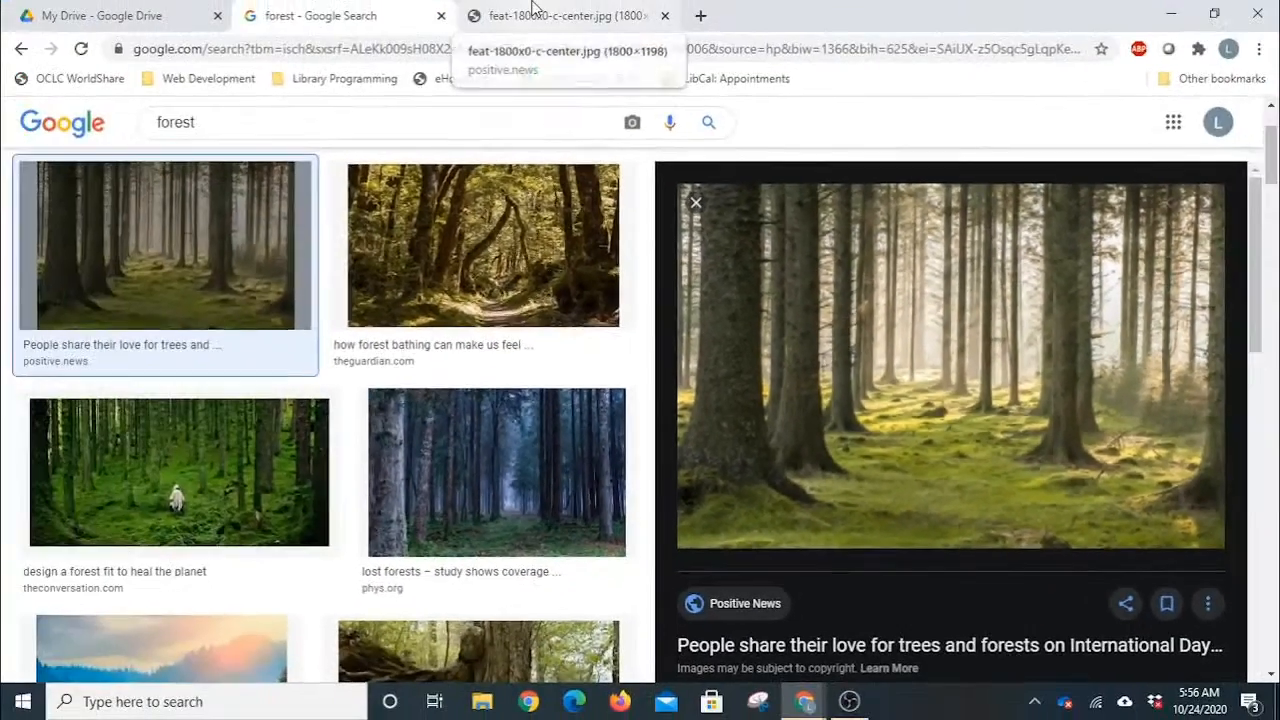
{"action": "left_click", "coordinate": [533, 8]}
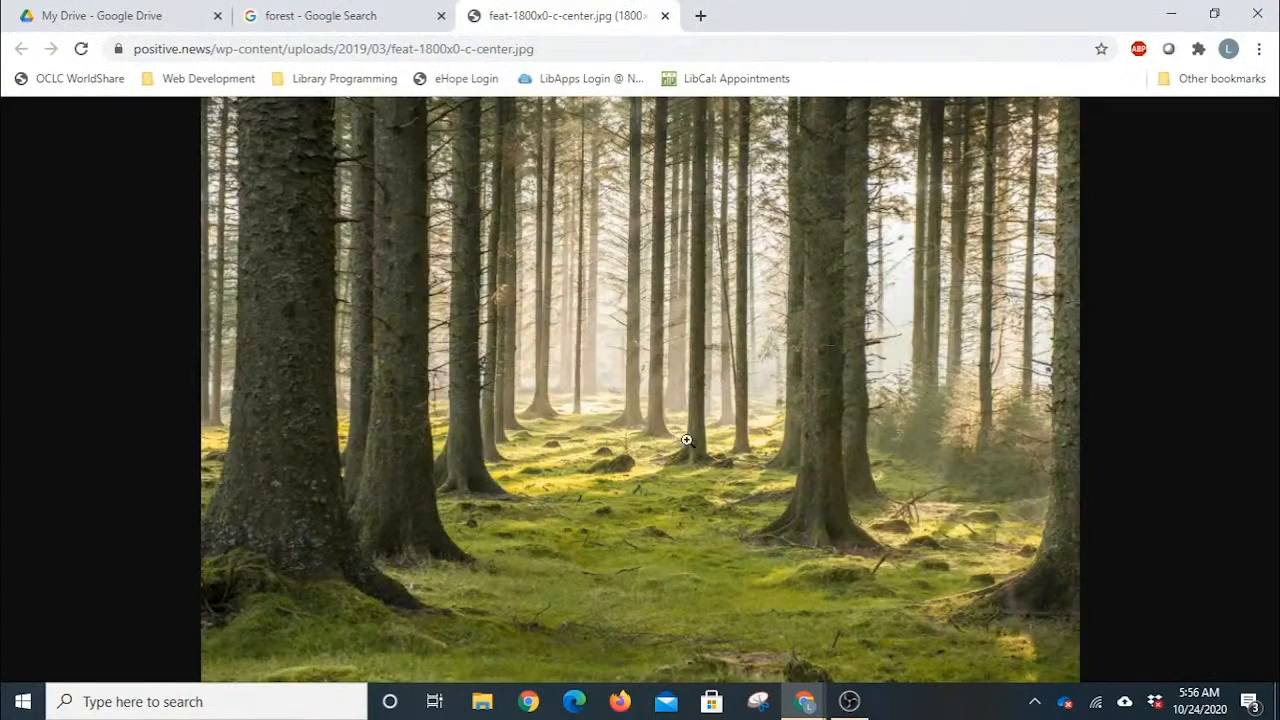
Save the forest image to Google Drive with the extension, dismiss its save window and return to My Drive
{"action": "right_click", "coordinate": [688, 369]}
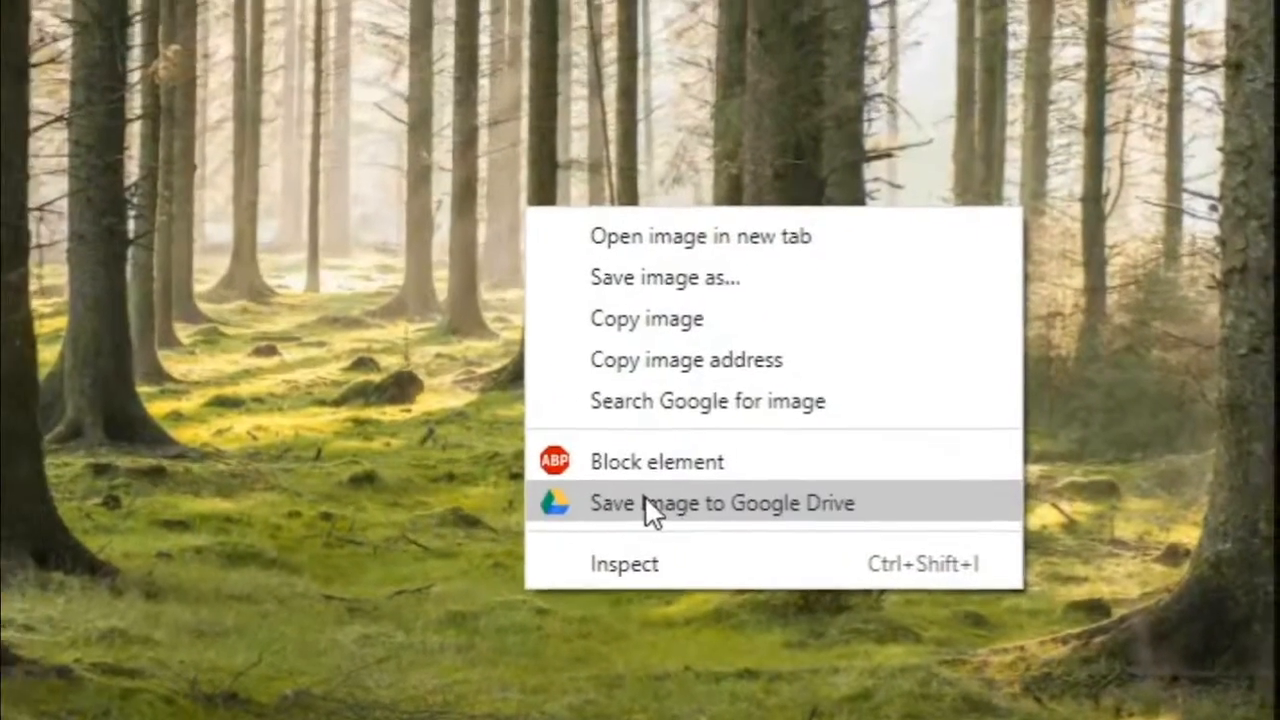
{"action": "left_click", "coordinate": [640, 497]}
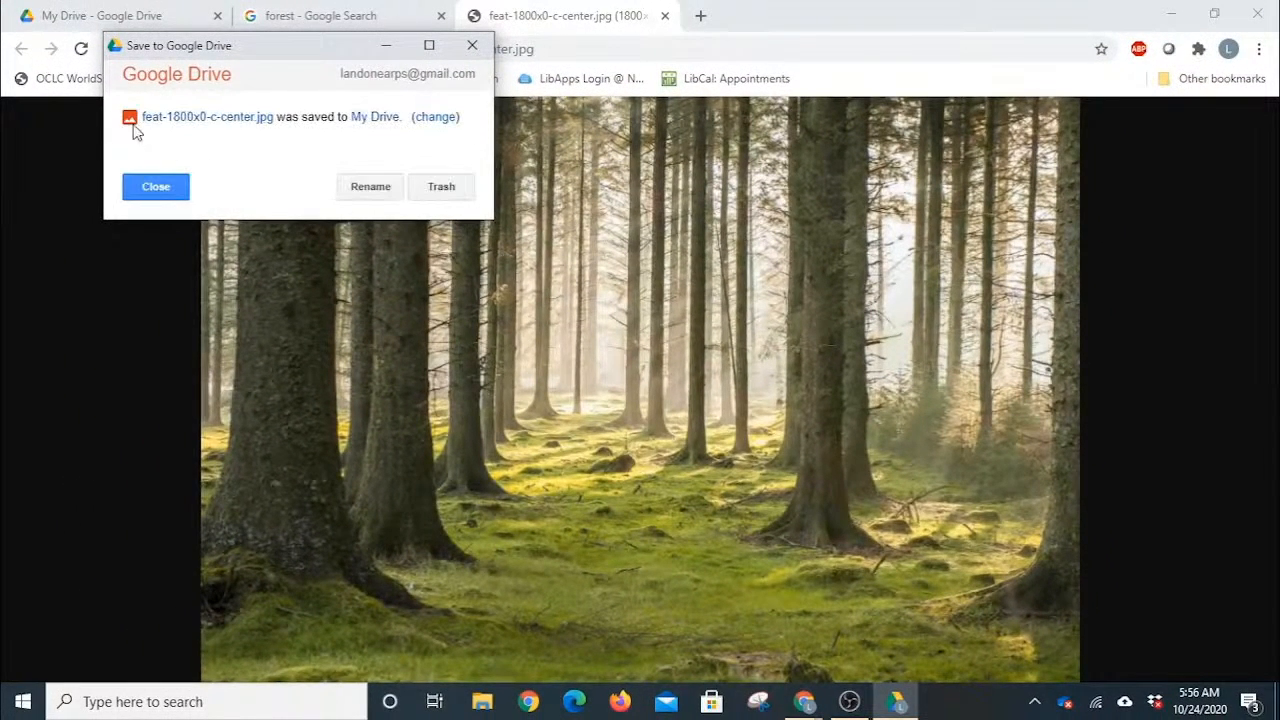
{"action": "left_click", "coordinate": [152, 189]}
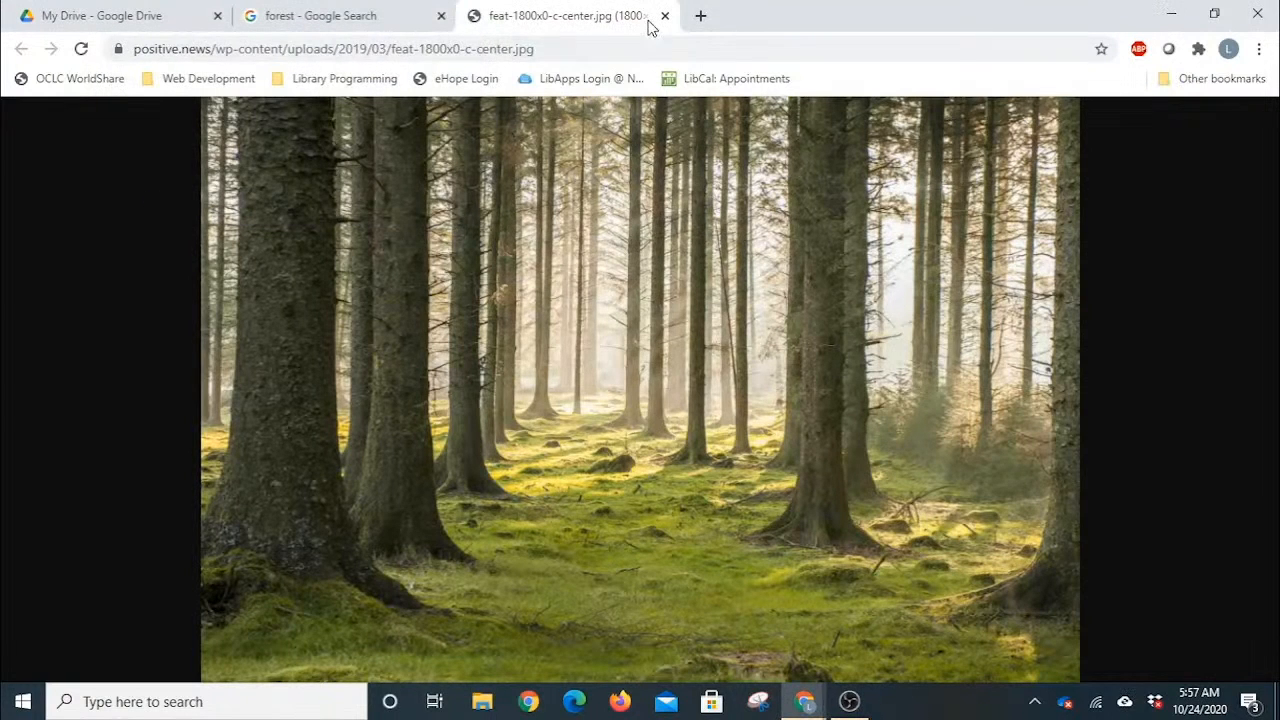
{"action": "left_click", "coordinate": [80, 13]}
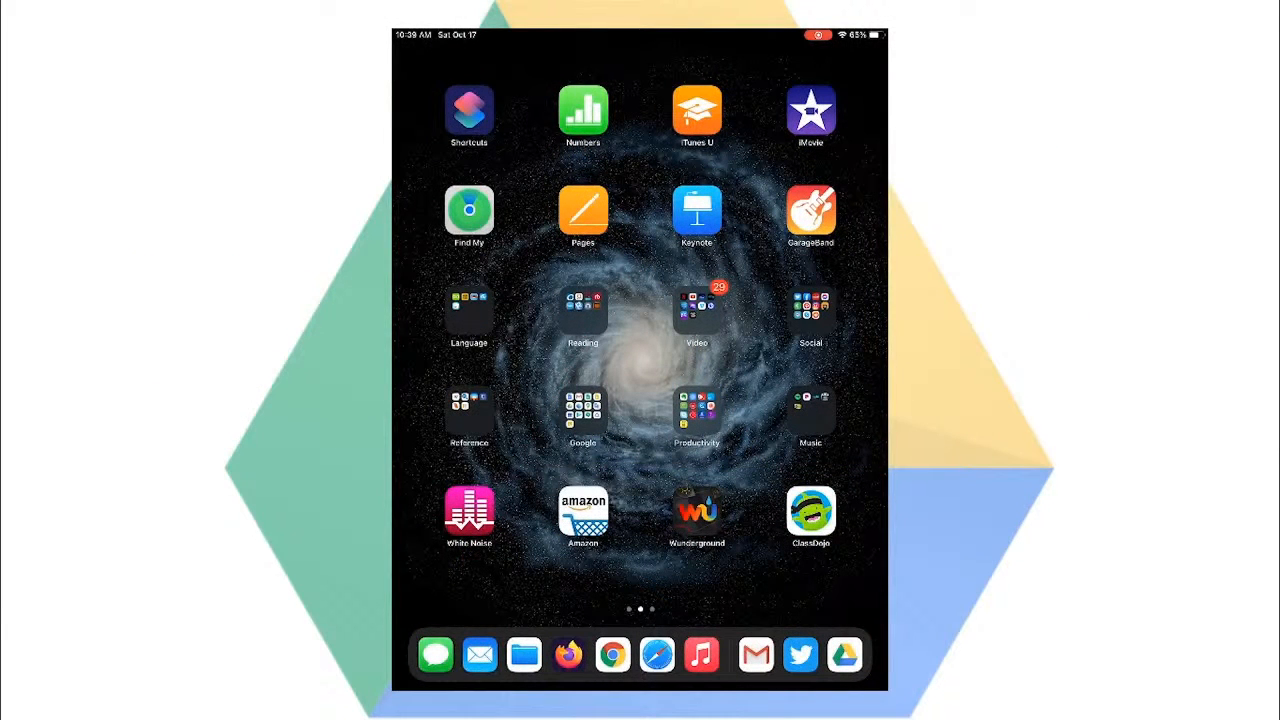
Switch to the Drive app in the iPad's Google folder and decline the Privacy Screen offer
{"action": "left_click", "coordinate": [583, 410]}
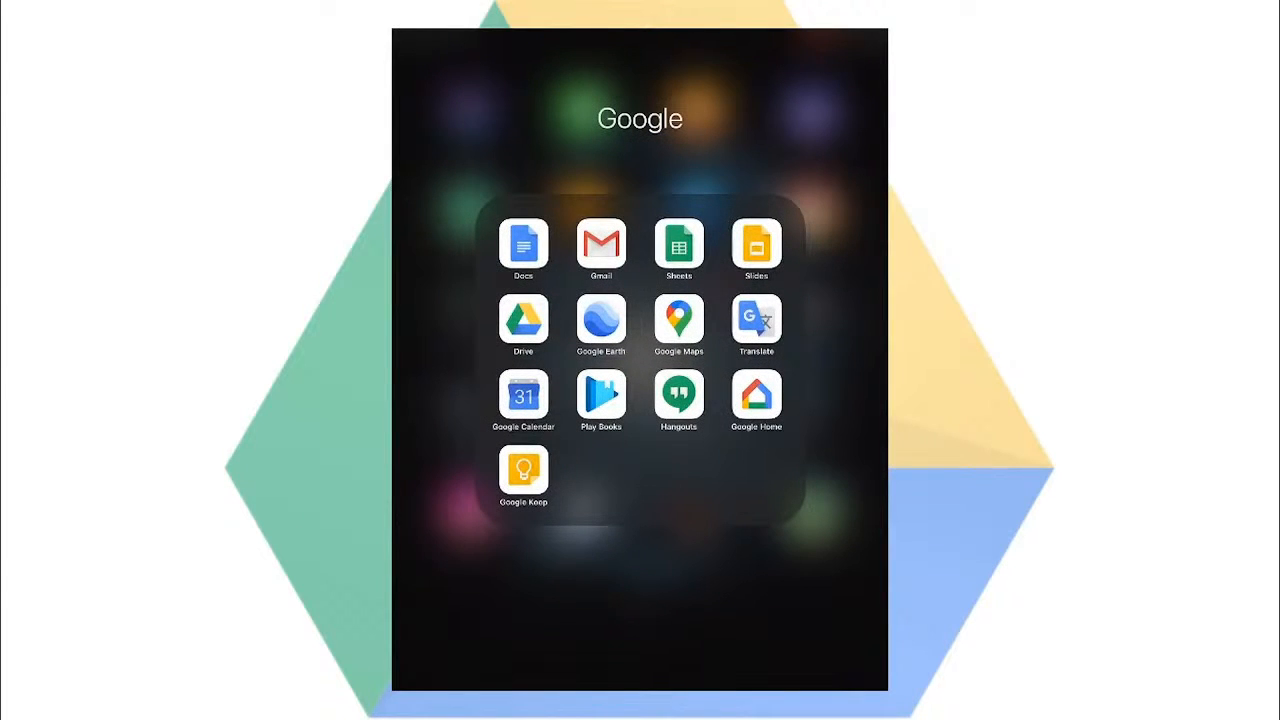
{"action": "left_click", "coordinate": [523, 319]}
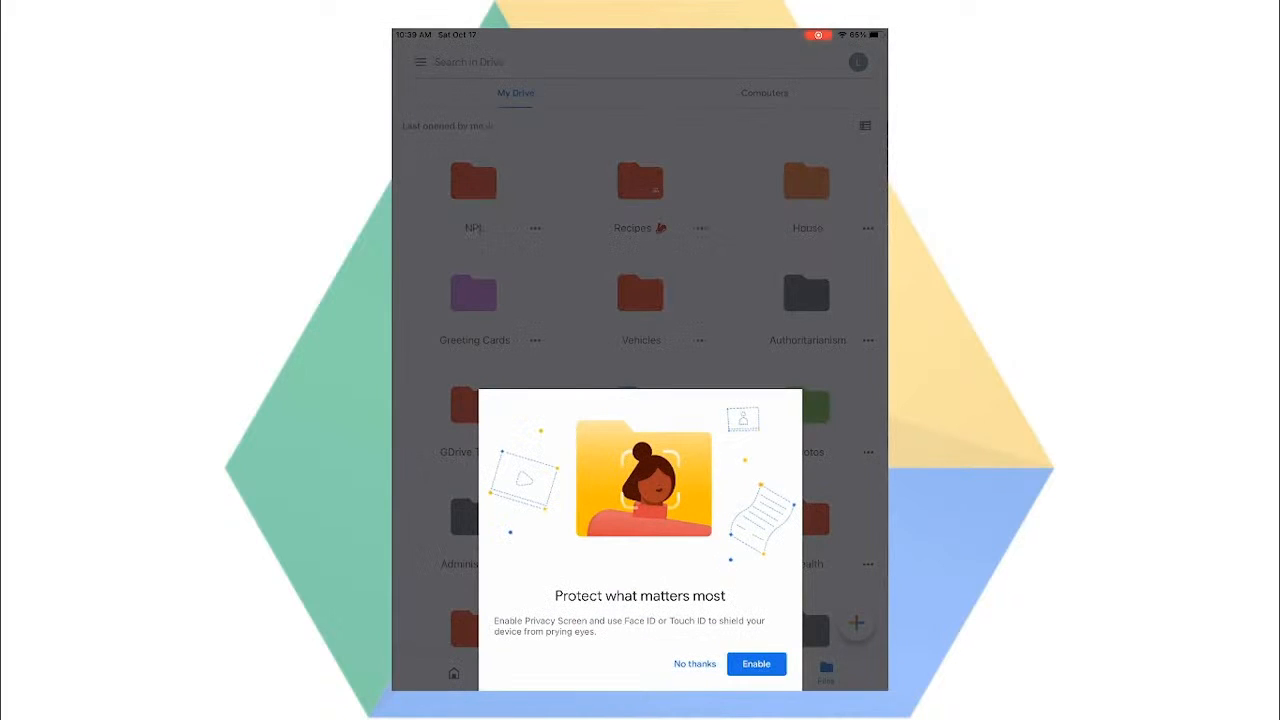
{"action": "left_click", "coordinate": [695, 664]}
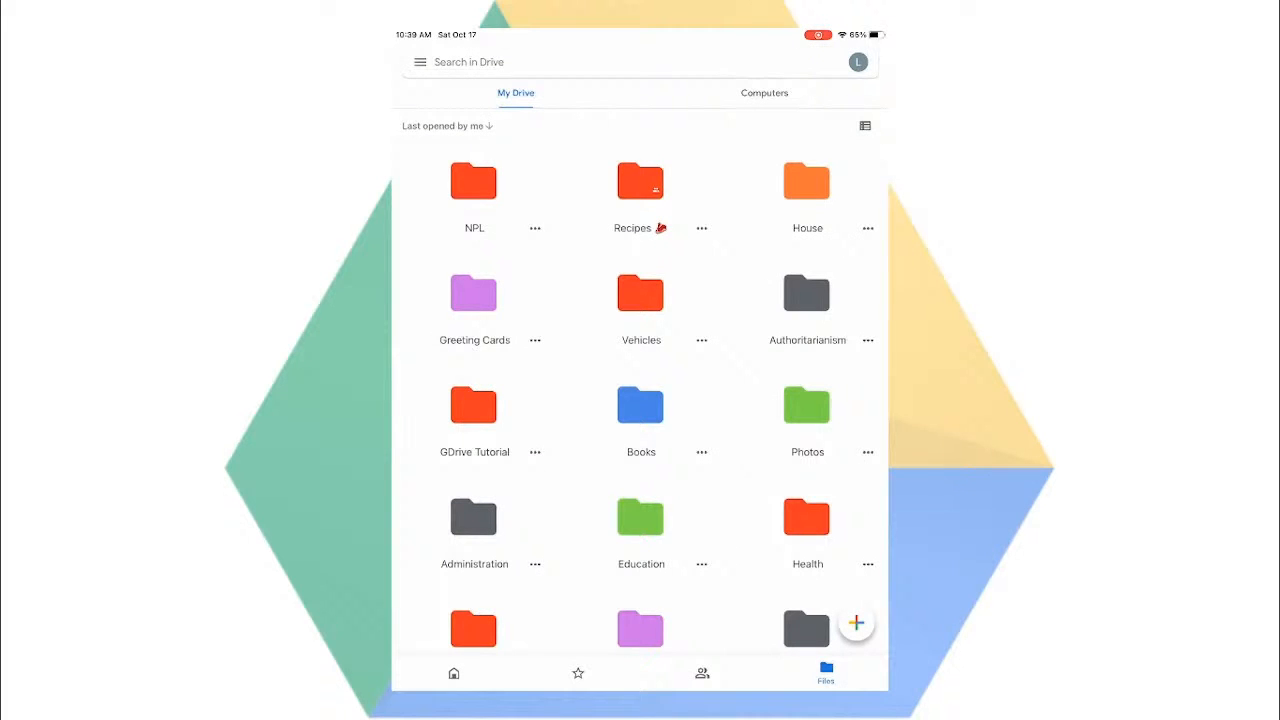
Open the Soups folder inside Recipes, photograph the turkey meatball and rice soup page with the camera, and upload the photo there
{"action": "left_click", "coordinate": [640, 190]}
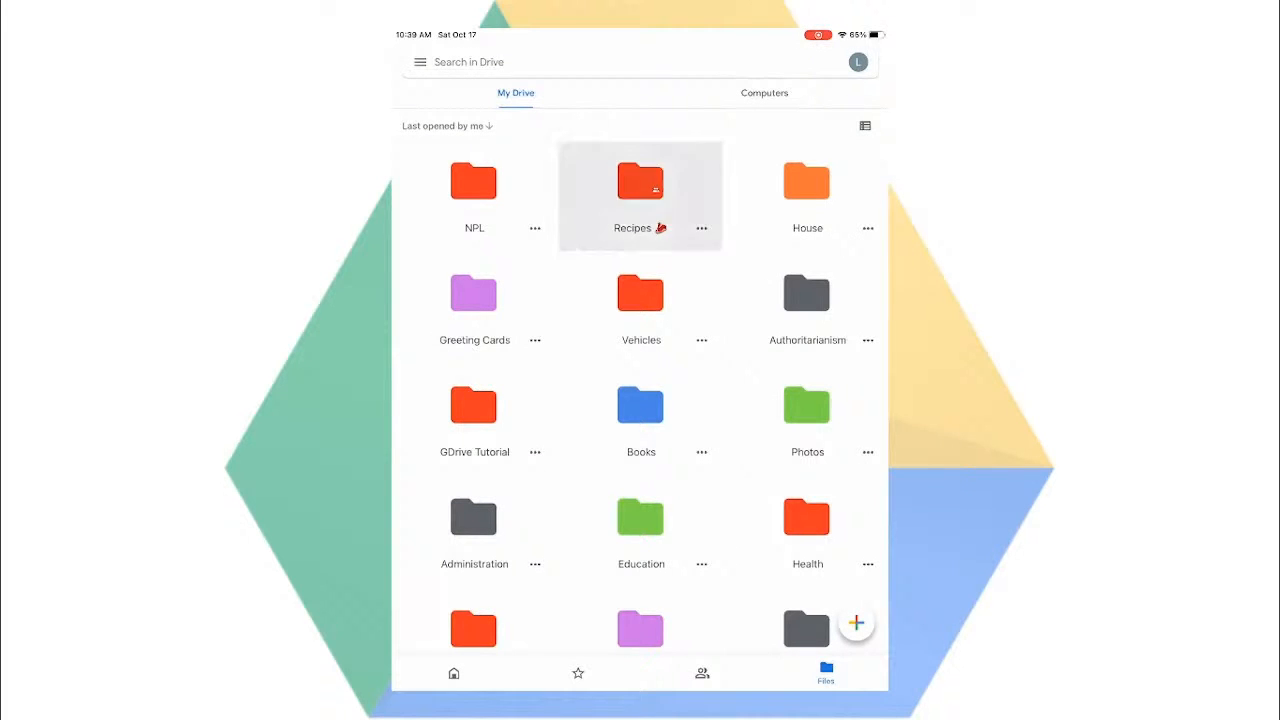
{"action": "left_click", "coordinate": [806, 490]}
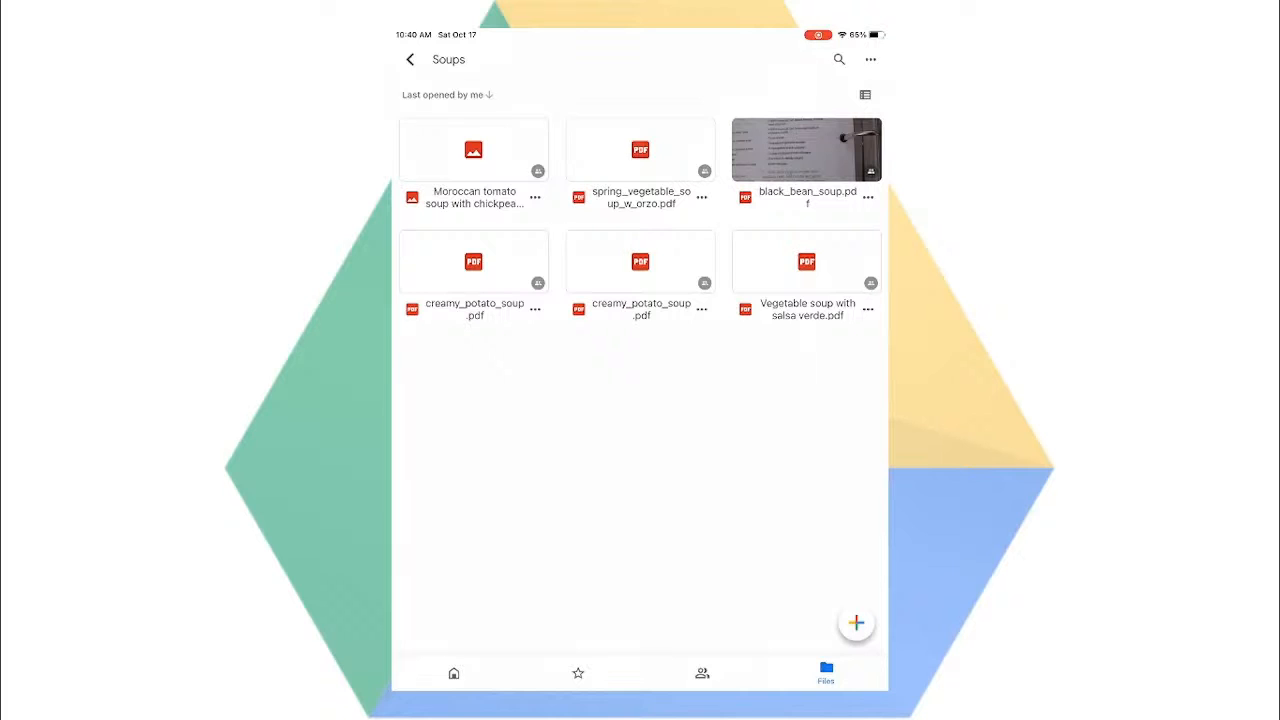
{"action": "left_click", "coordinate": [856, 623]}
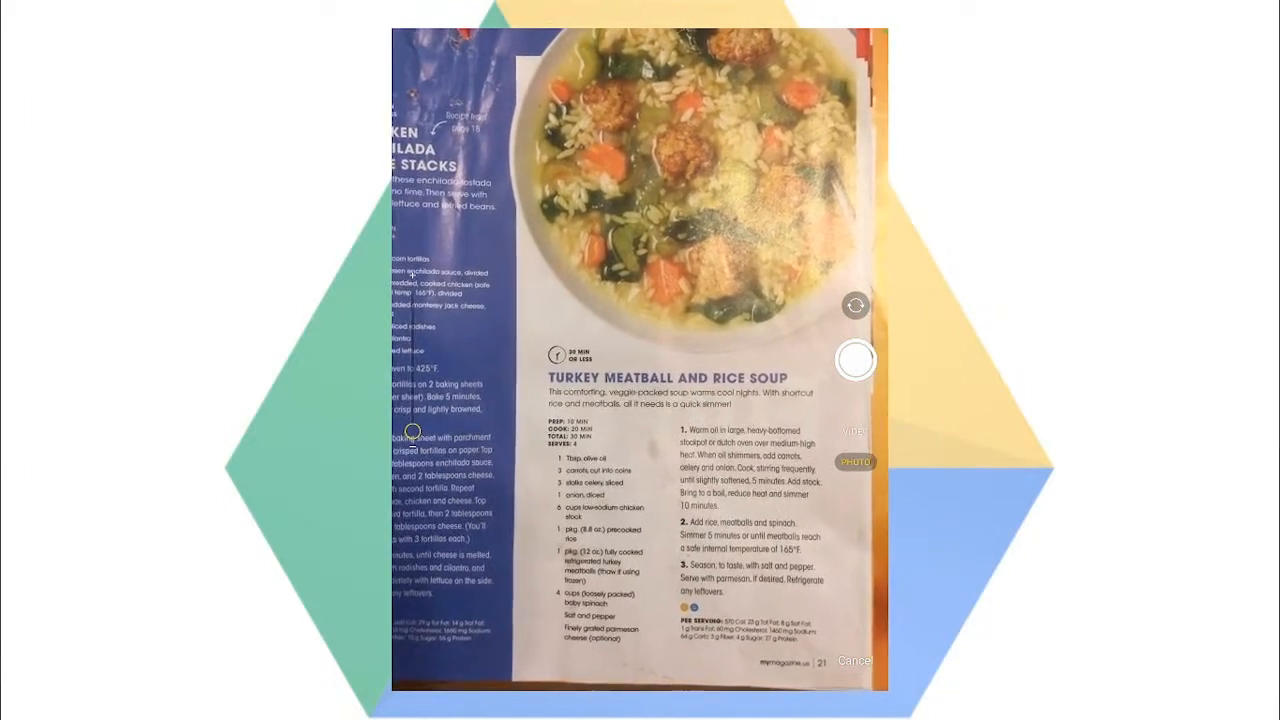
{"action": "left_click", "coordinate": [855, 360]}
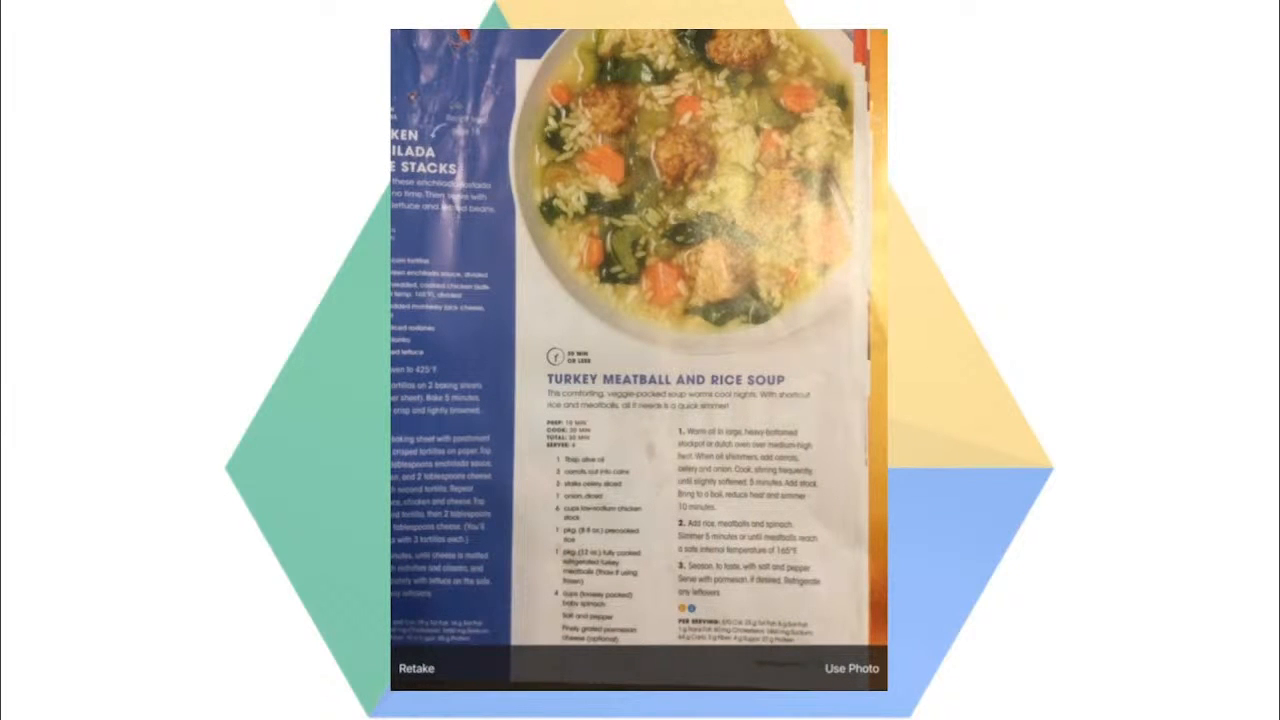
{"action": "left_click", "coordinate": [851, 668]}
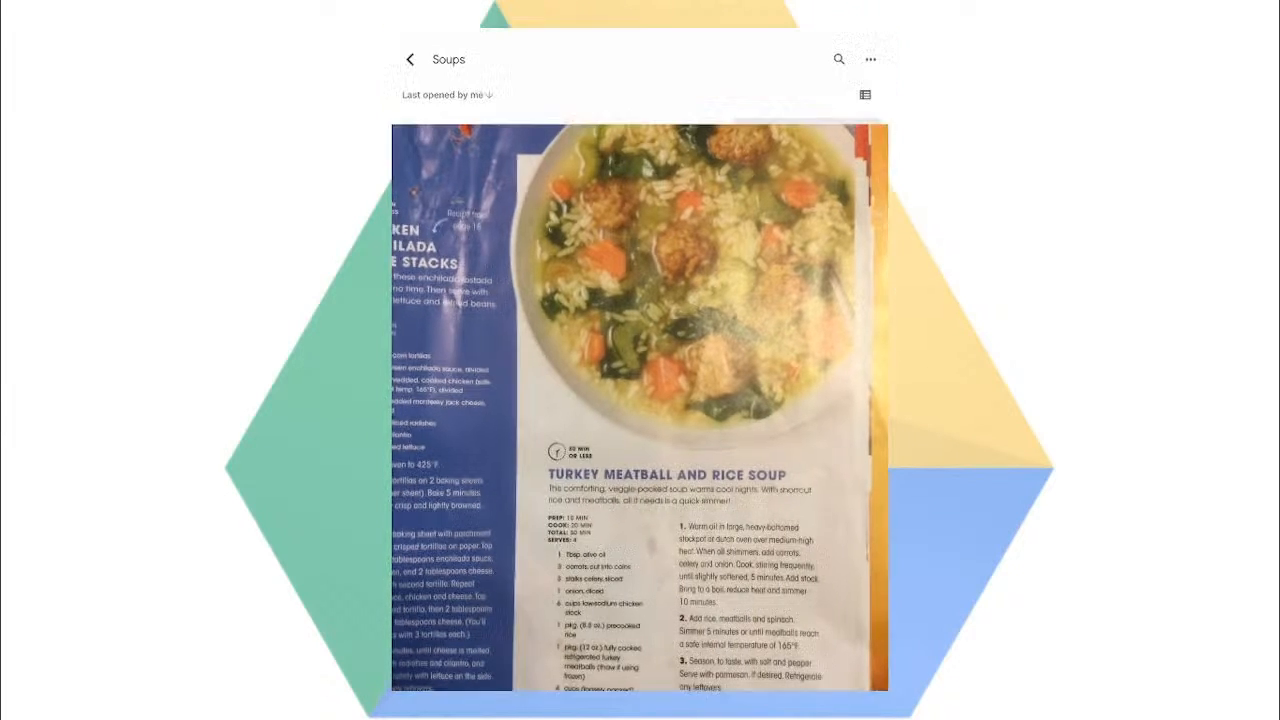
{"action": "left_click", "coordinate": [640, 404]}
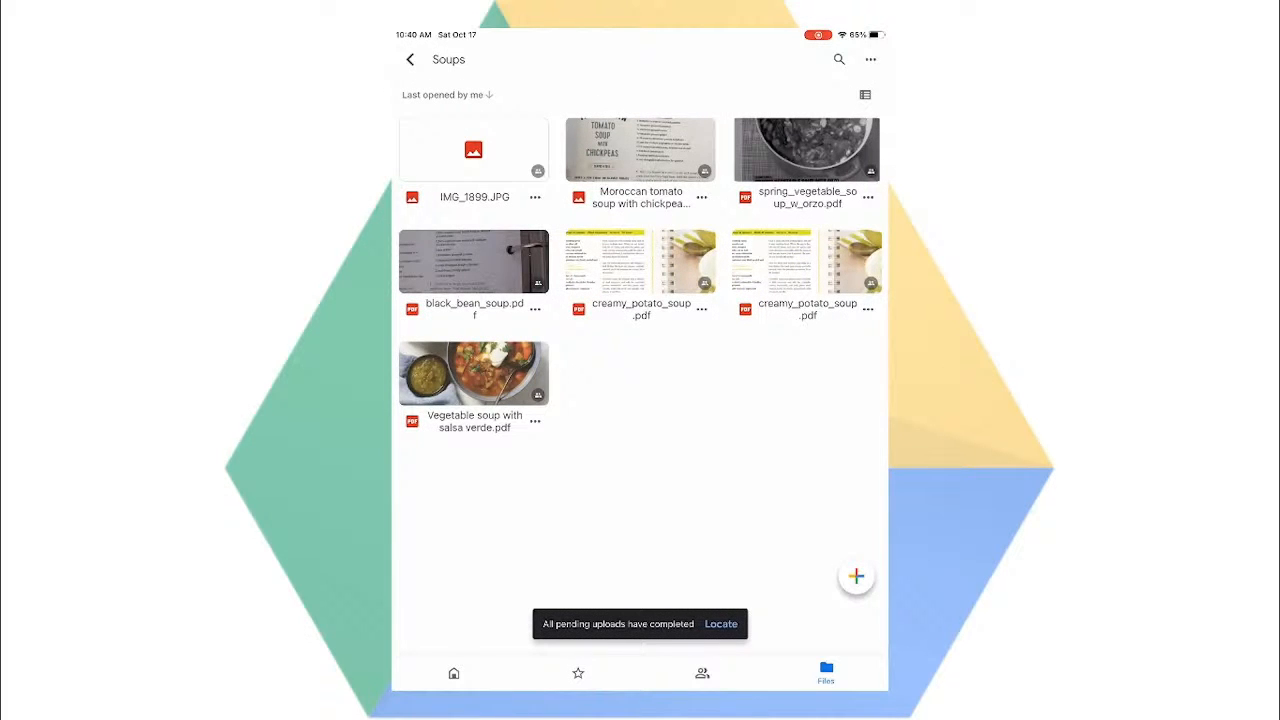
Open the uploaded recipe photo in Soups, rename it "Turkey meatball and rice soup.JPG" and close its preview
{"action": "left_click", "coordinate": [474, 151]}
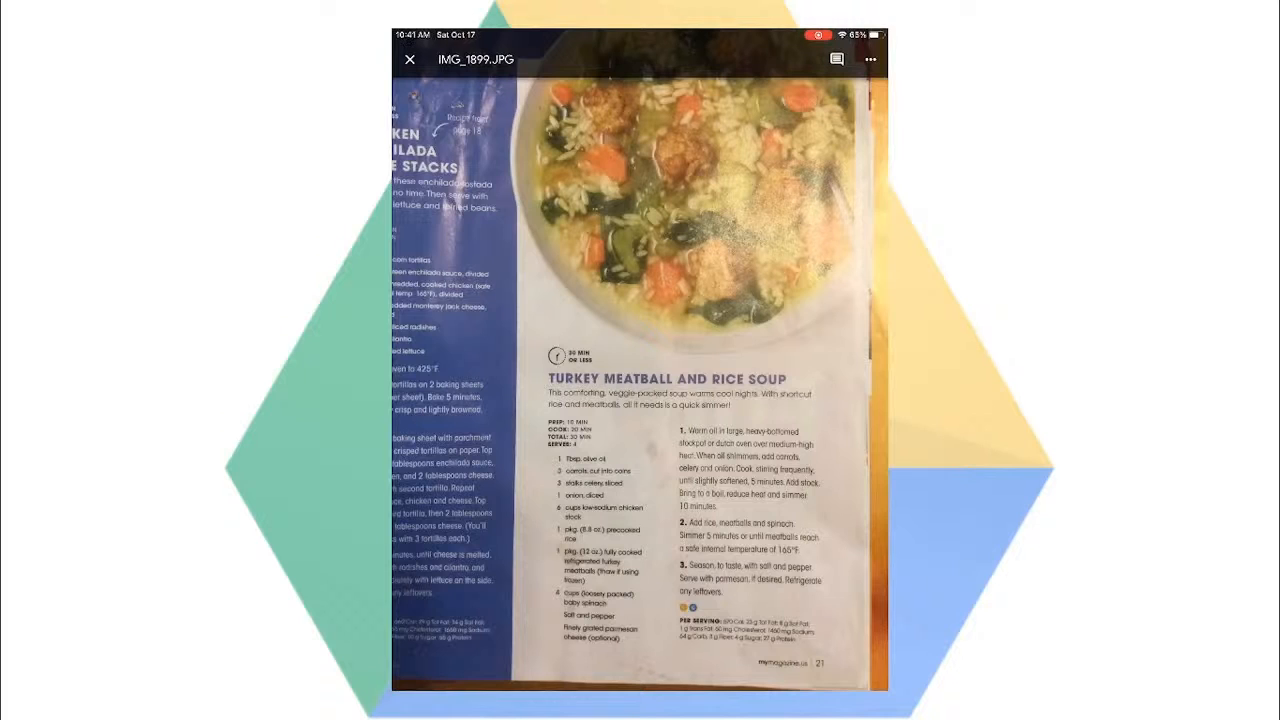
{"action": "left_click", "coordinate": [870, 59]}
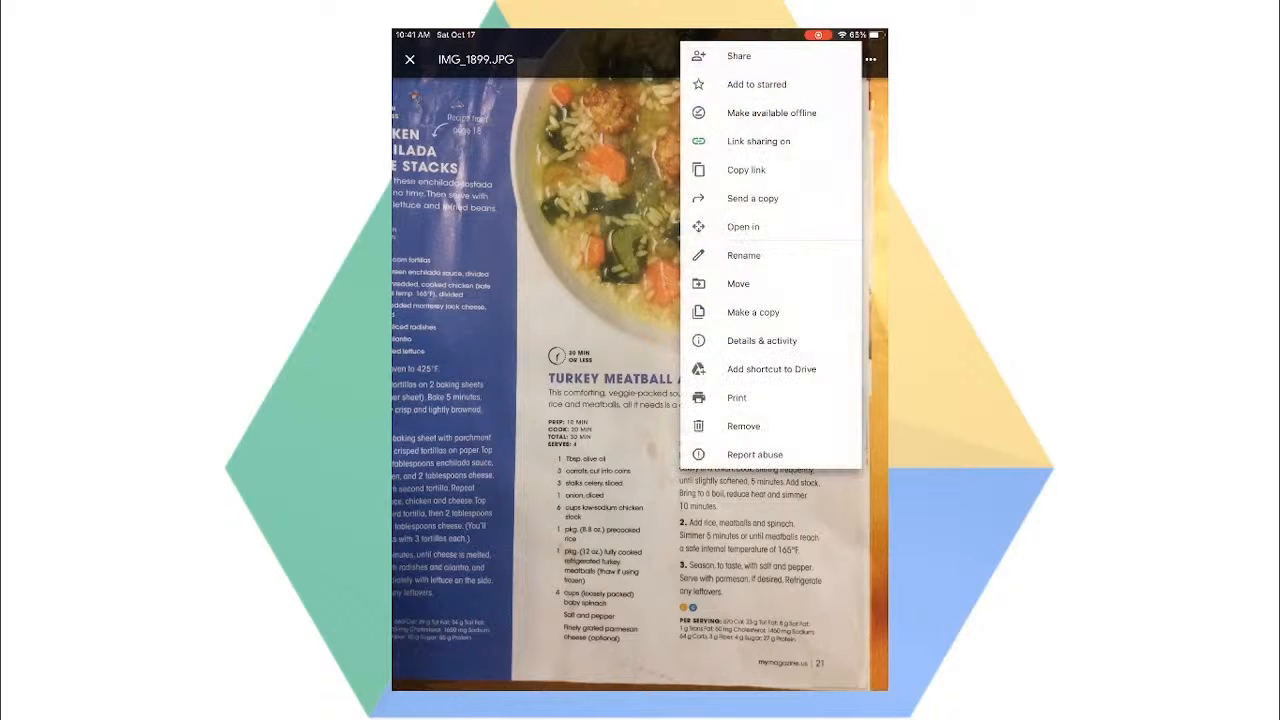
{"action": "left_click", "coordinate": [743, 255]}
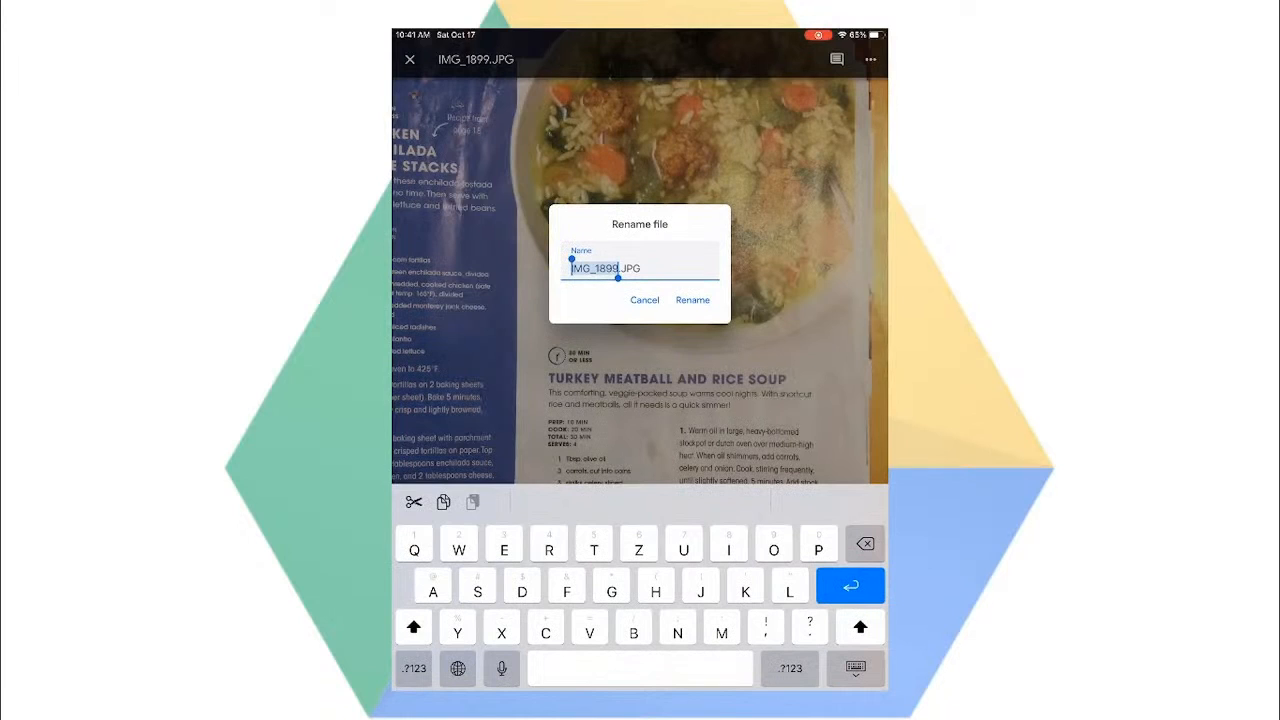
{"action": "type", "text": "Turkey "}
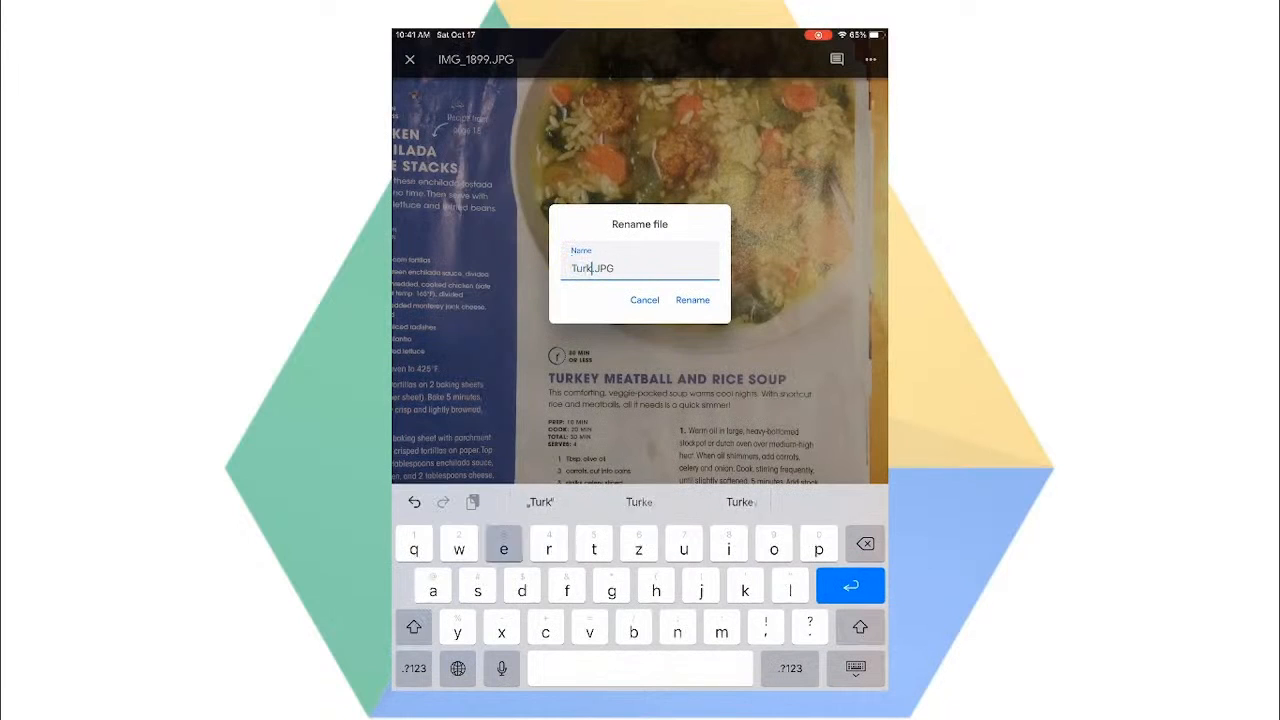
{"action": "type", "text": "meatball"}
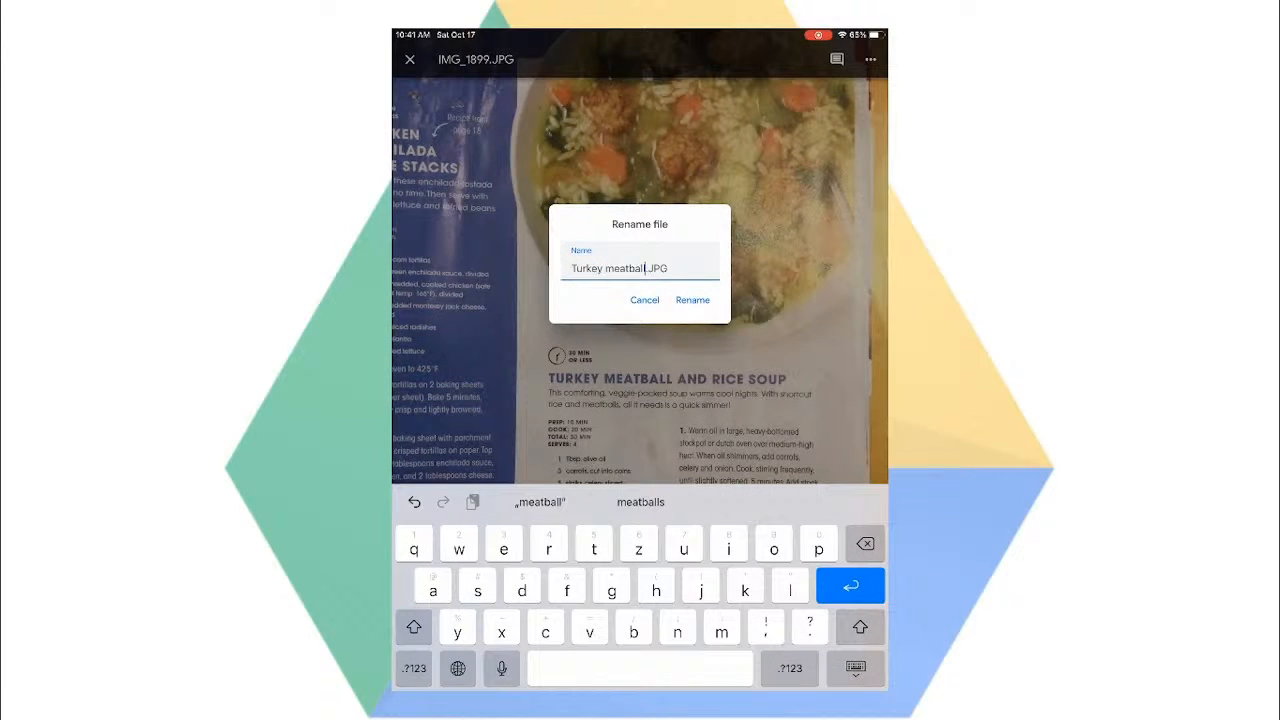
{"action": "type", "text": " and rice soup"}
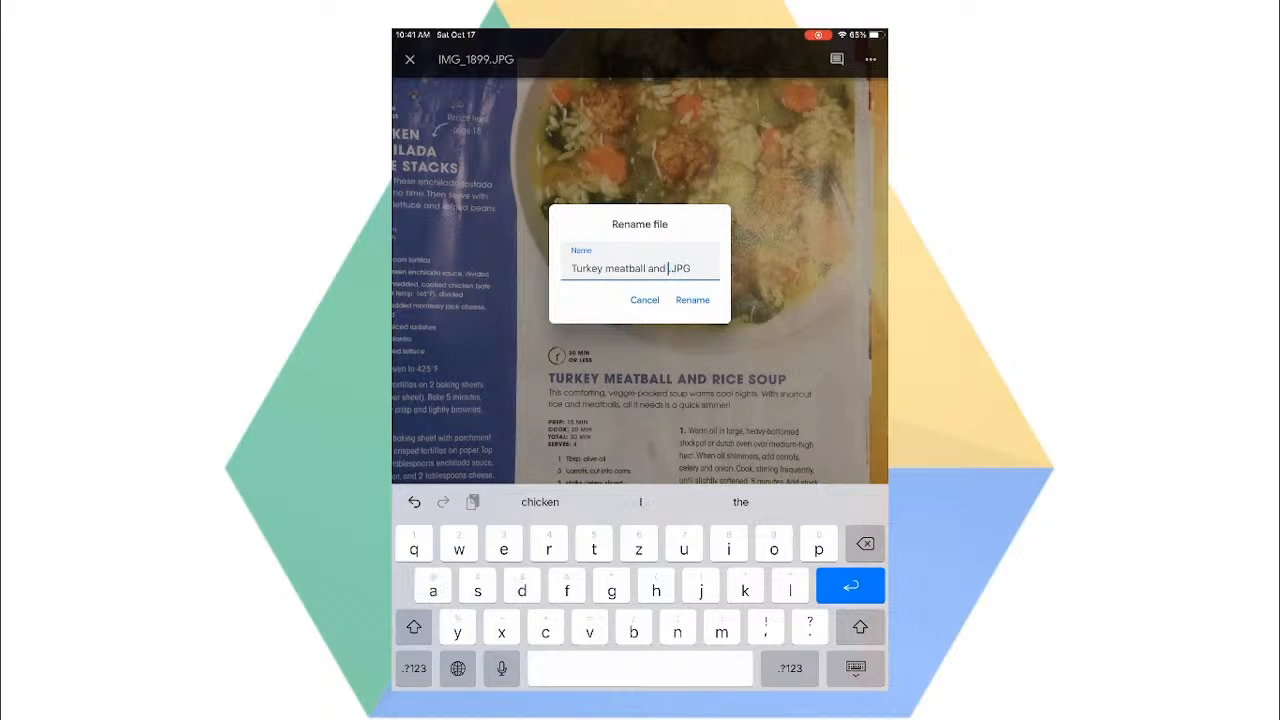
{"action": "left_click", "coordinate": [692, 300]}
{"action": "left_click", "coordinate": [410, 60]}
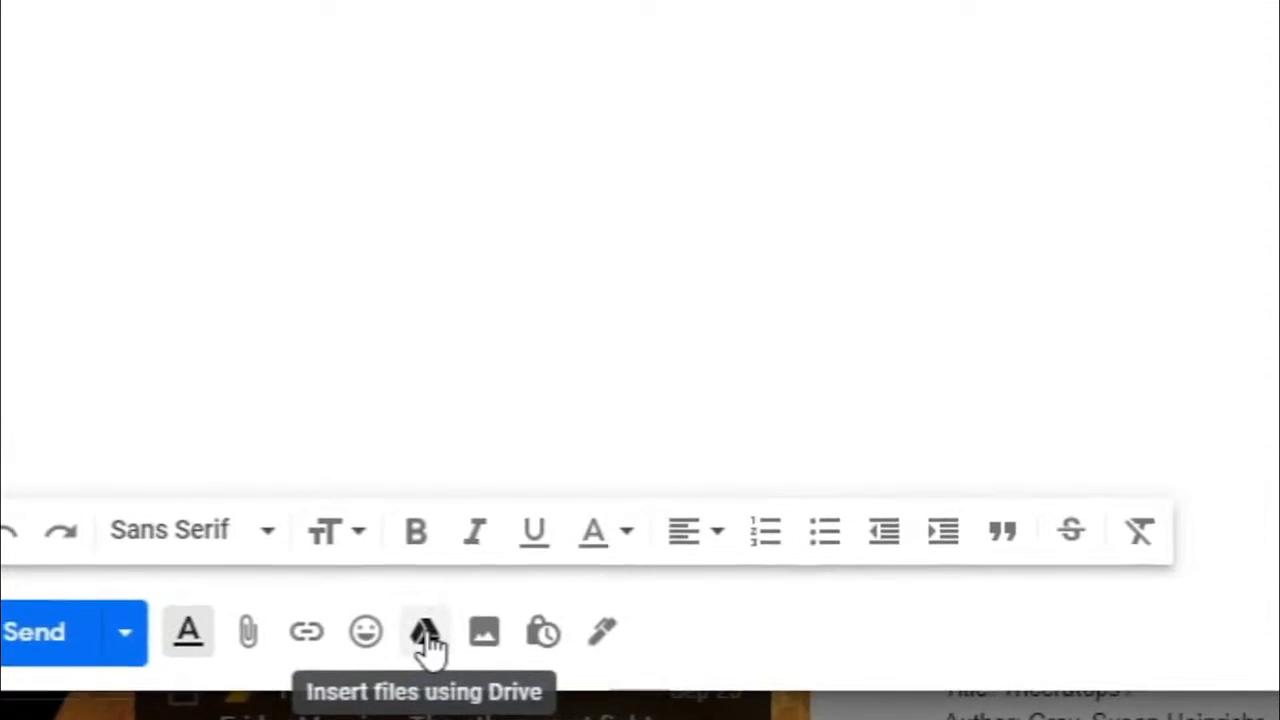
In a new Gmail message, insert "Sunday Slow Cooker- White Chicken Chili.pdf" from Drive's Recipes > Slow Cooker folder as an attachment
{"action": "left_click", "coordinate": [336, 672]}
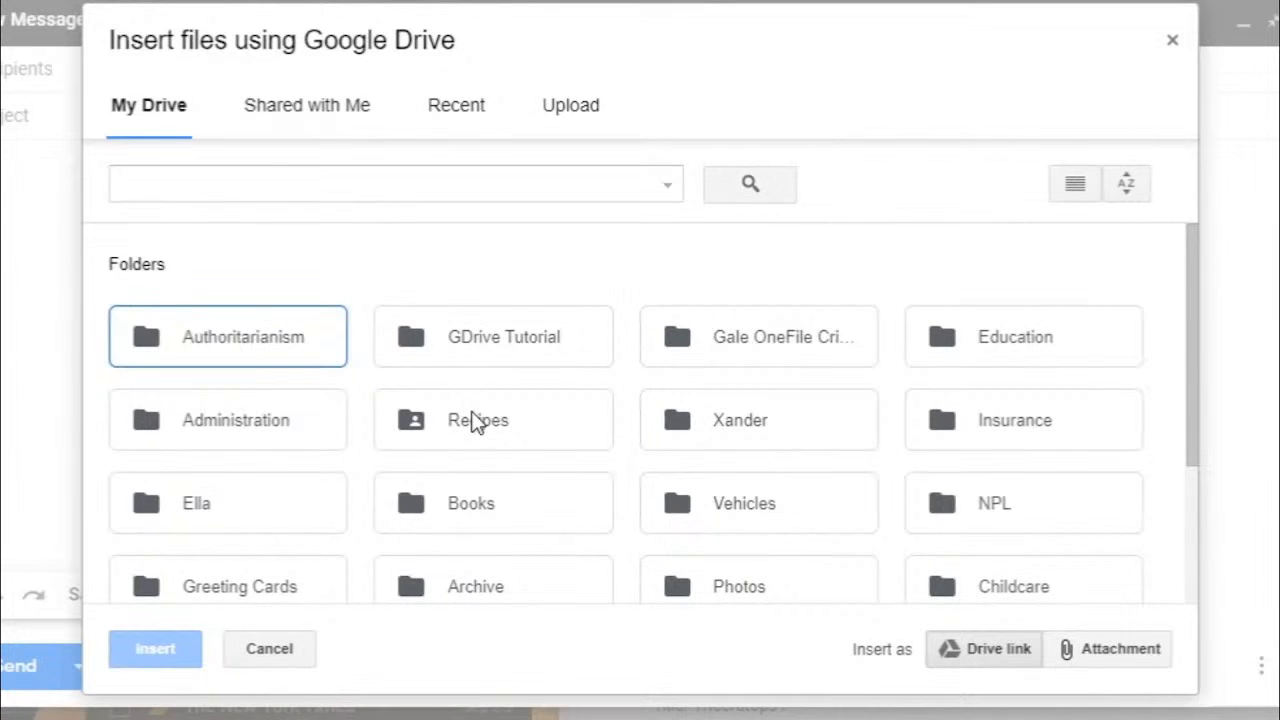
{"action": "double_click", "coordinate": [476, 420]}
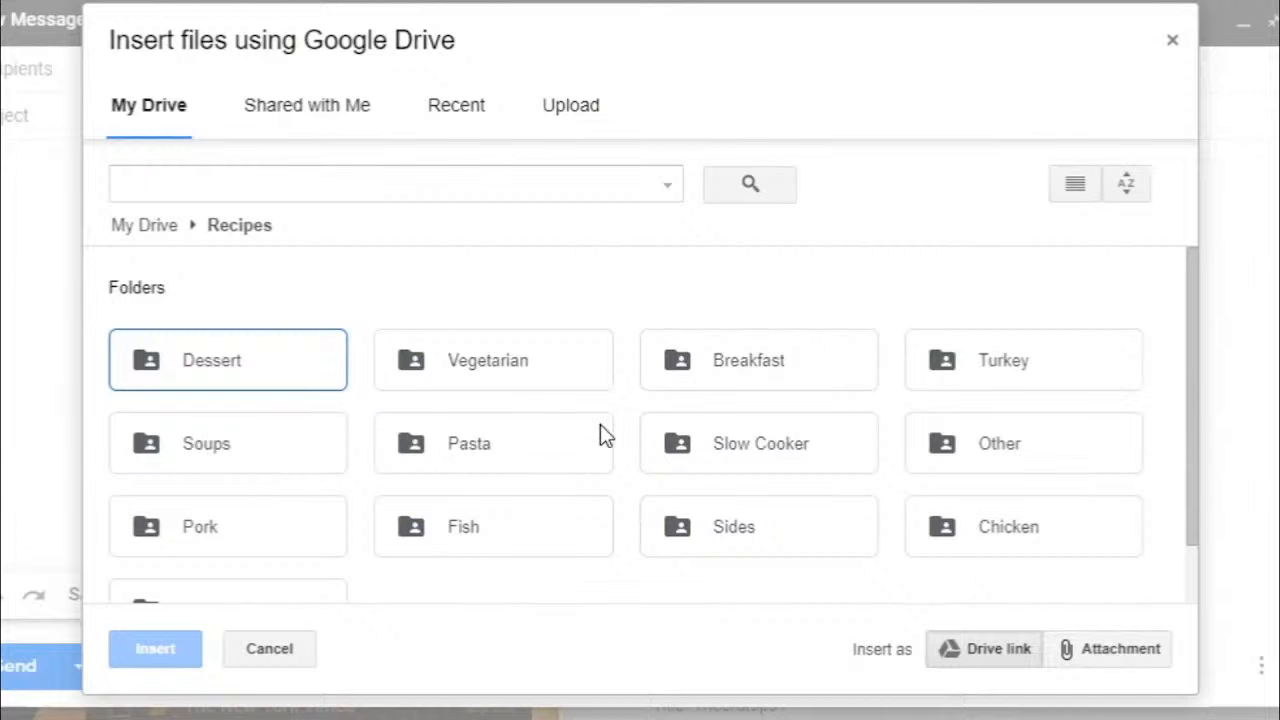
{"action": "double_click", "coordinate": [777, 443]}
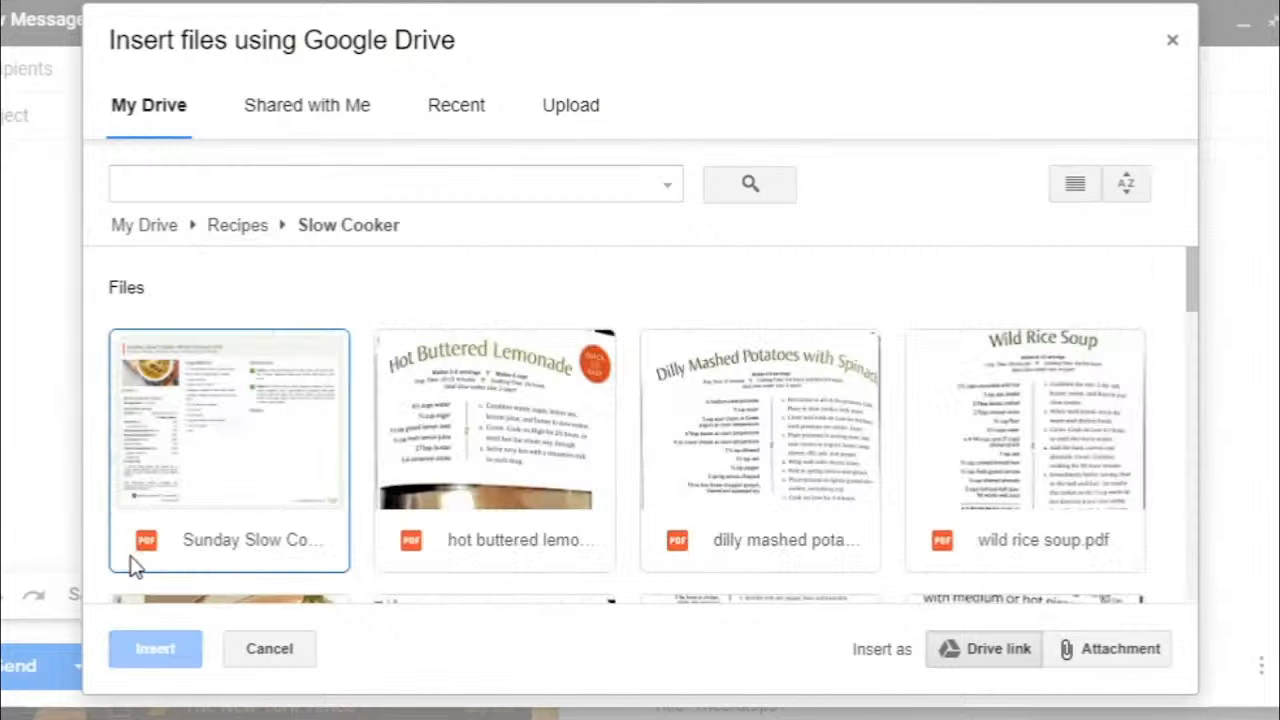
{"action": "left_click", "coordinate": [225, 433]}
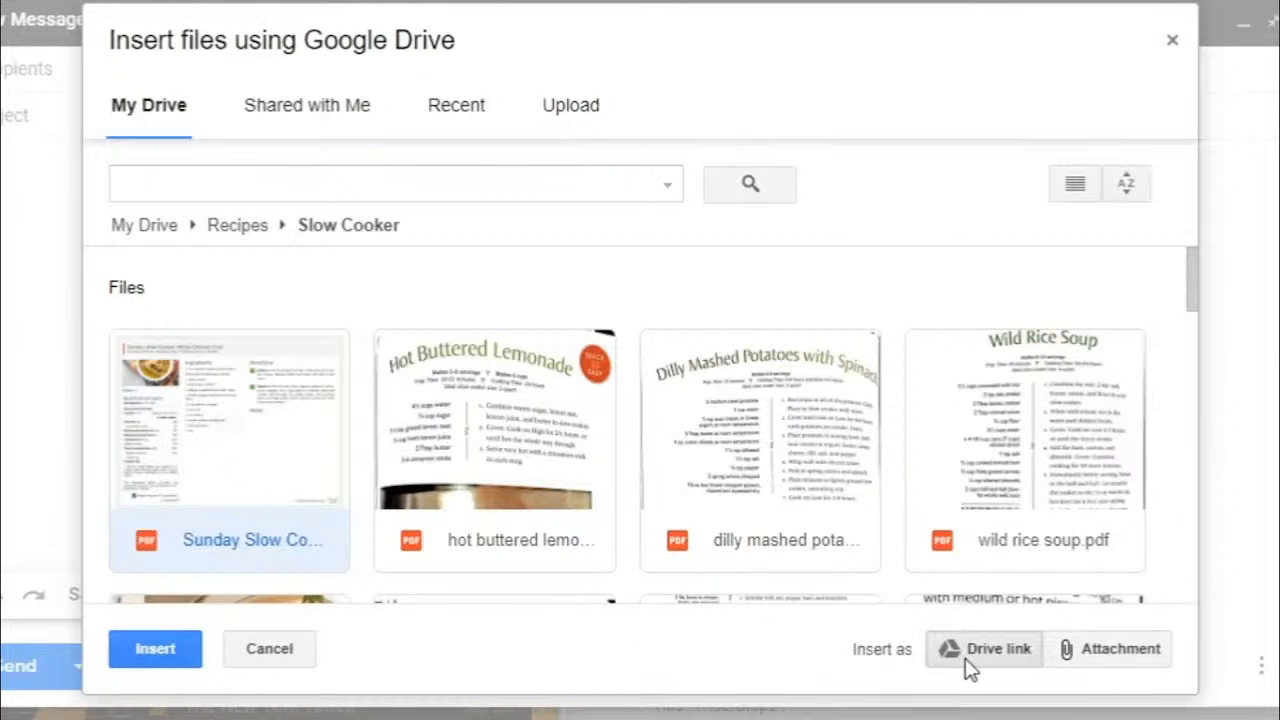
{"action": "left_click", "coordinate": [1105, 658]}
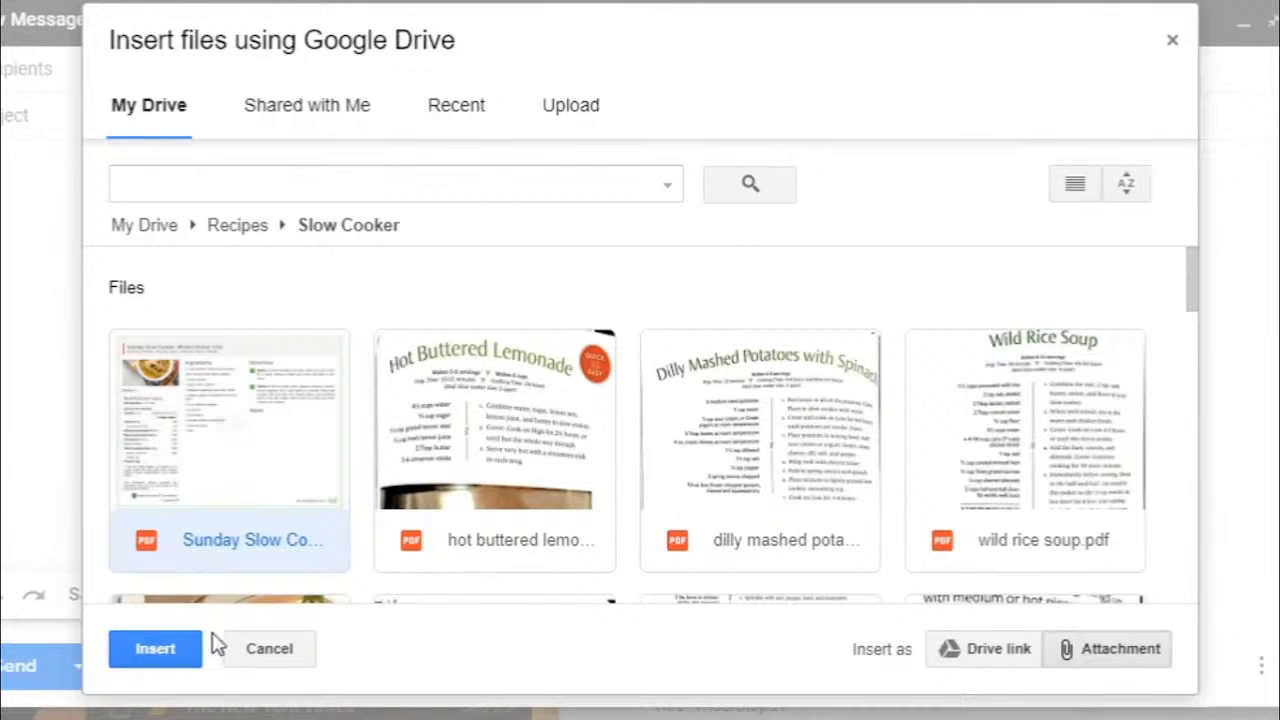
{"action": "left_click", "coordinate": [161, 653]}
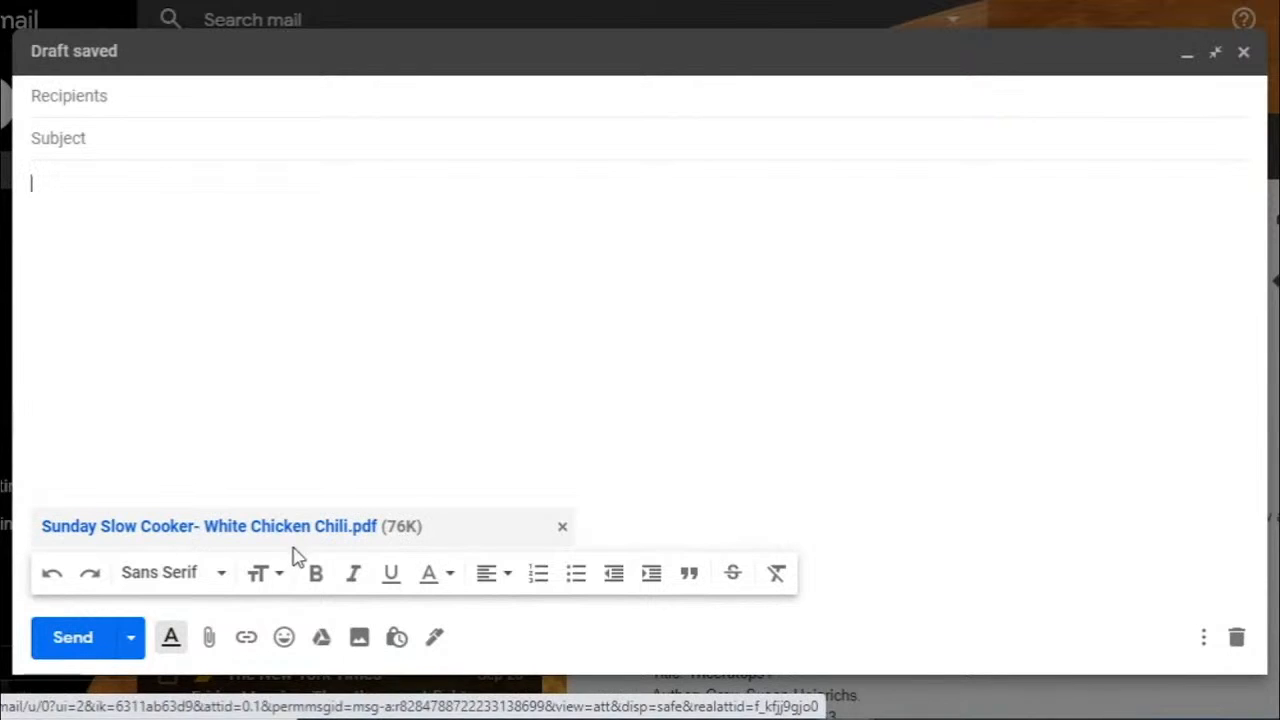
Insert the "Bagel Recipe" document from Drive's Recipes > Breakfast folder into the message as a Drive link
{"action": "left_click", "coordinate": [321, 638]}
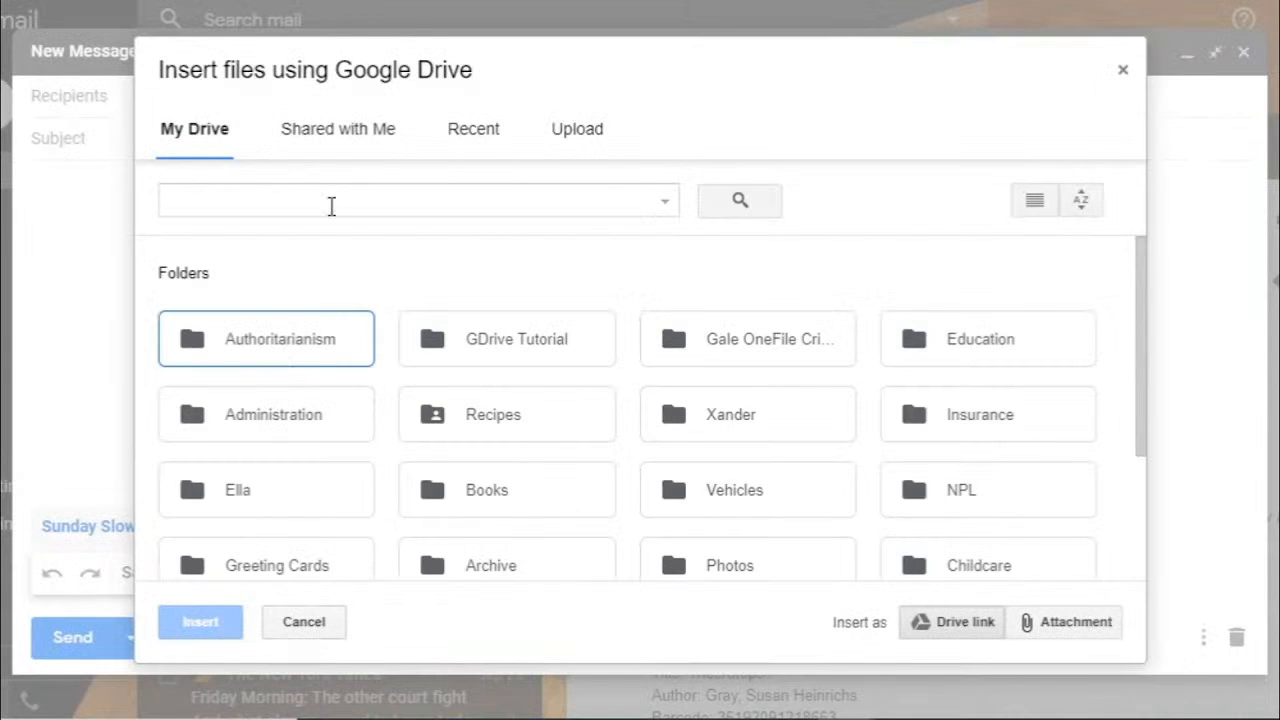
{"action": "double_click", "coordinate": [525, 416]}
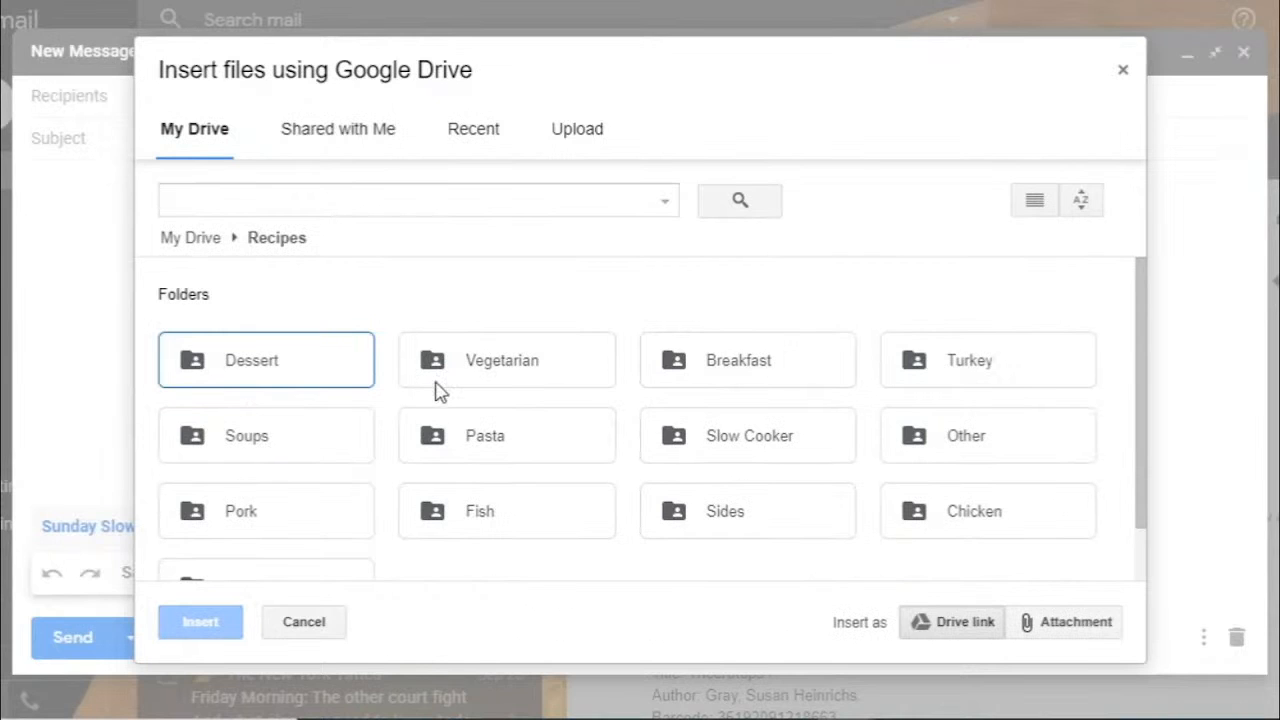
{"action": "double_click", "coordinate": [780, 380]}
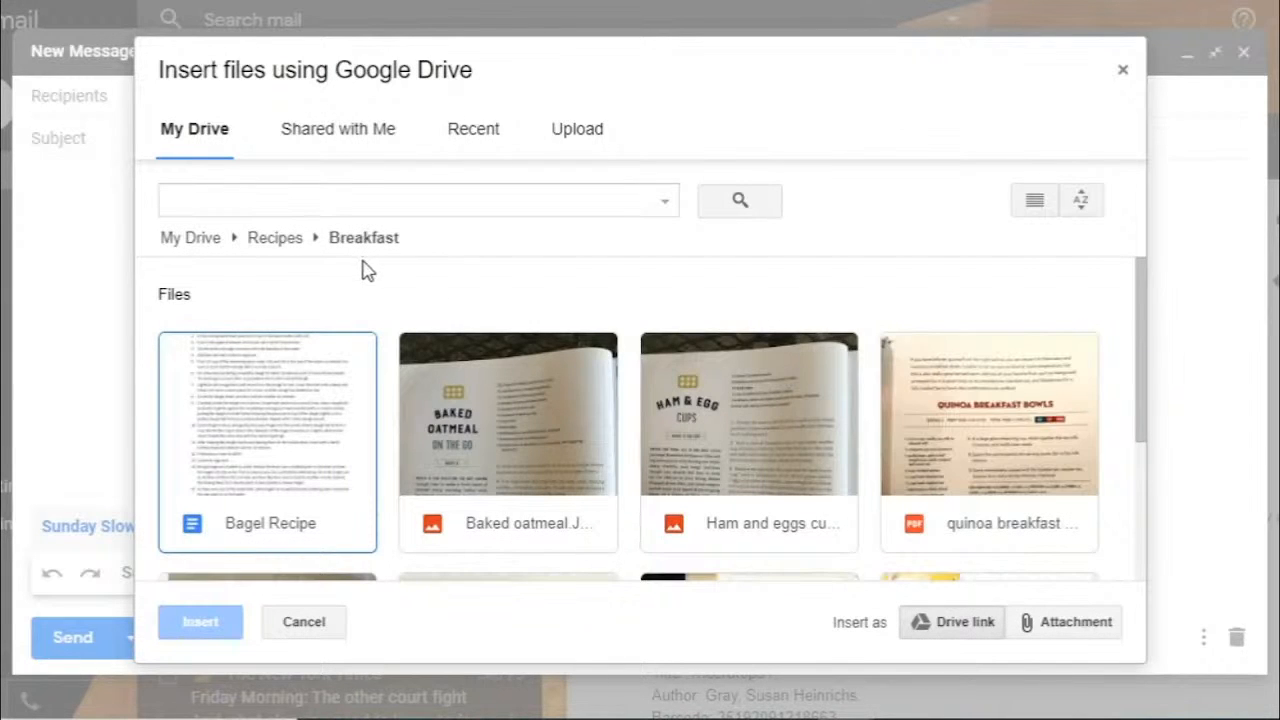
{"action": "scroll", "coordinate": [360, 266], "scroll_direction": "down", "scroll_amount": 1}
{"action": "scroll", "coordinate": [300, 330], "scroll_direction": "up", "scroll_amount": 1}
{"action": "left_click", "coordinate": [288, 428]}
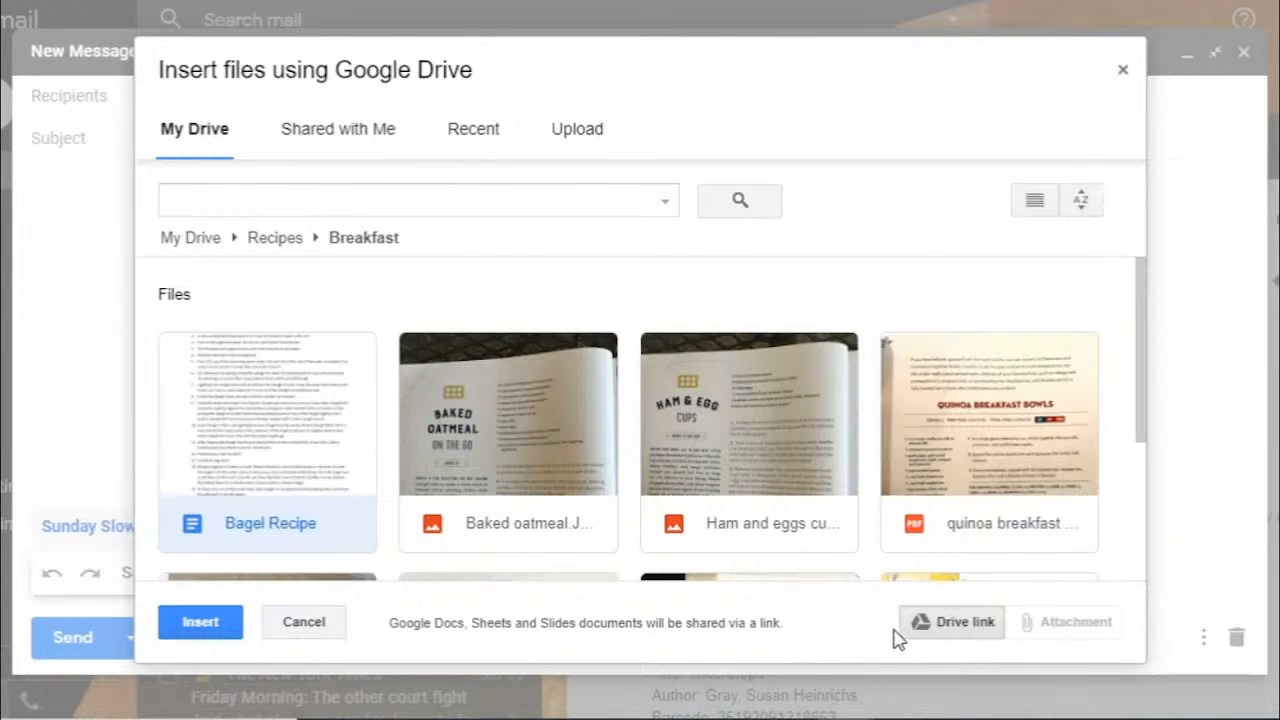
{"action": "left_click", "coordinate": [203, 623]}
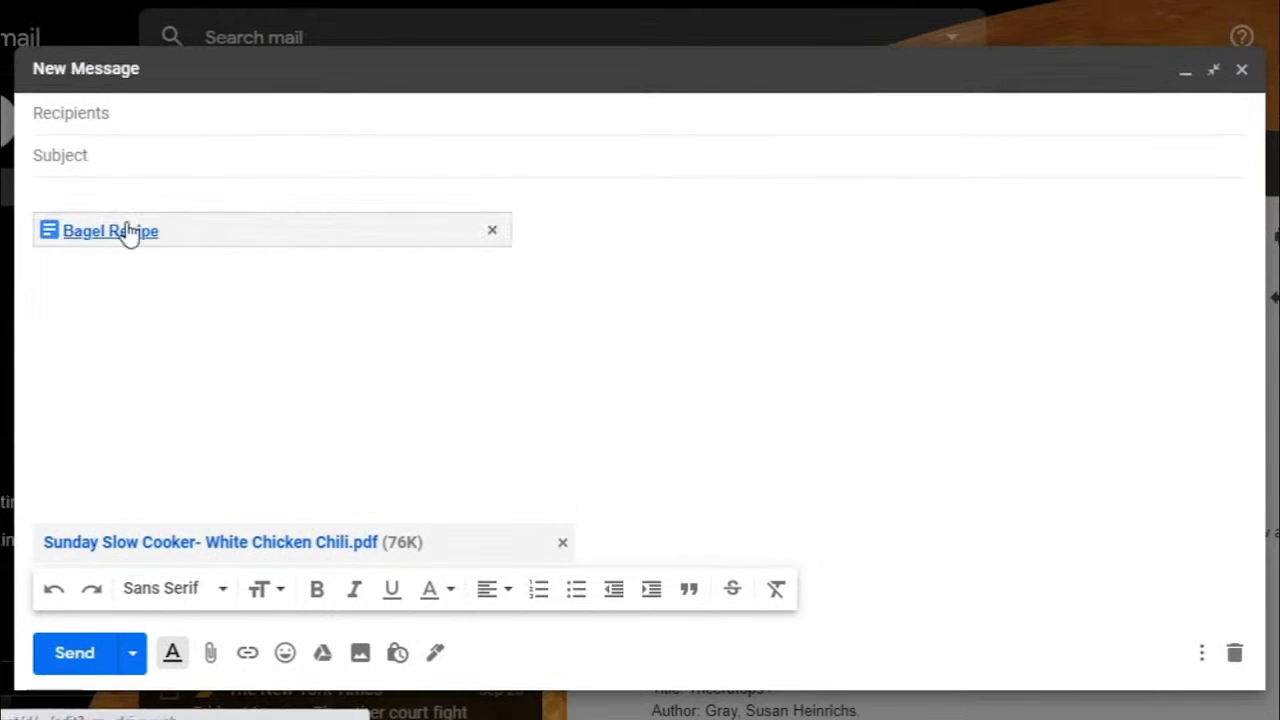
Insert the hypertufa pot video from the Resume builder folder shared with the account into the message as a Drive link
{"action": "left_click", "coordinate": [322, 653]}
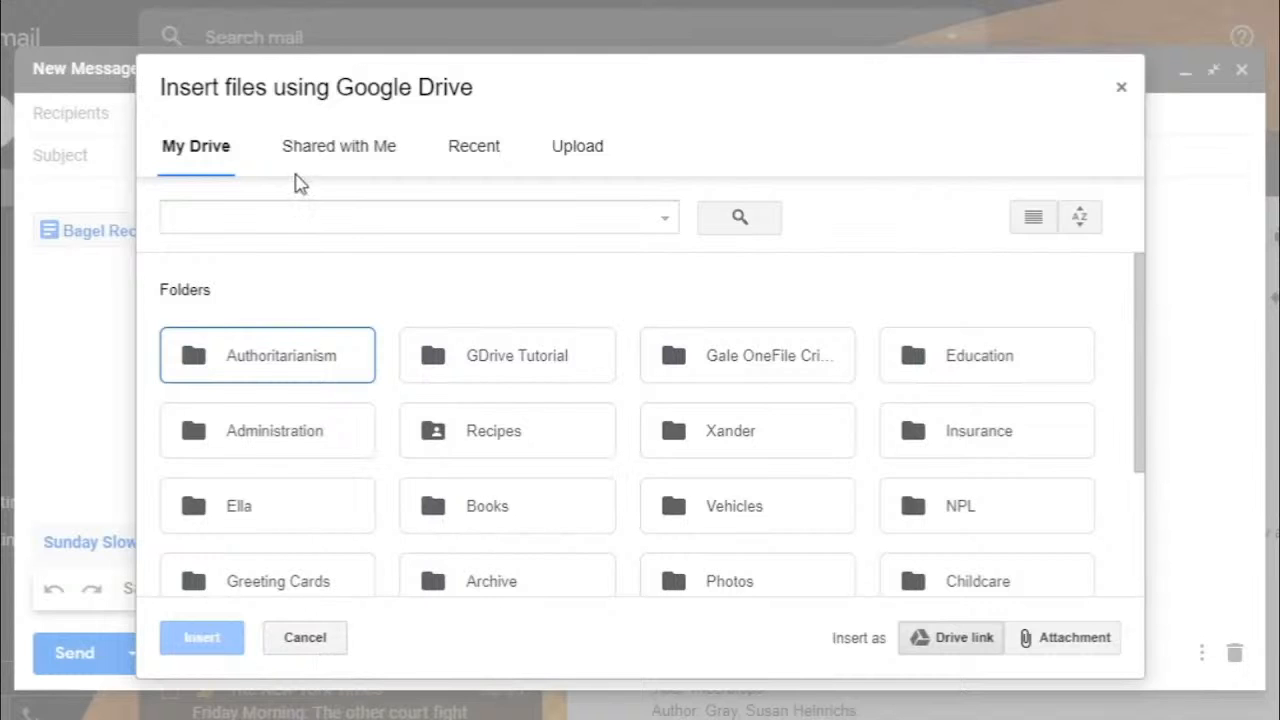
{"action": "left_click", "coordinate": [340, 150]}
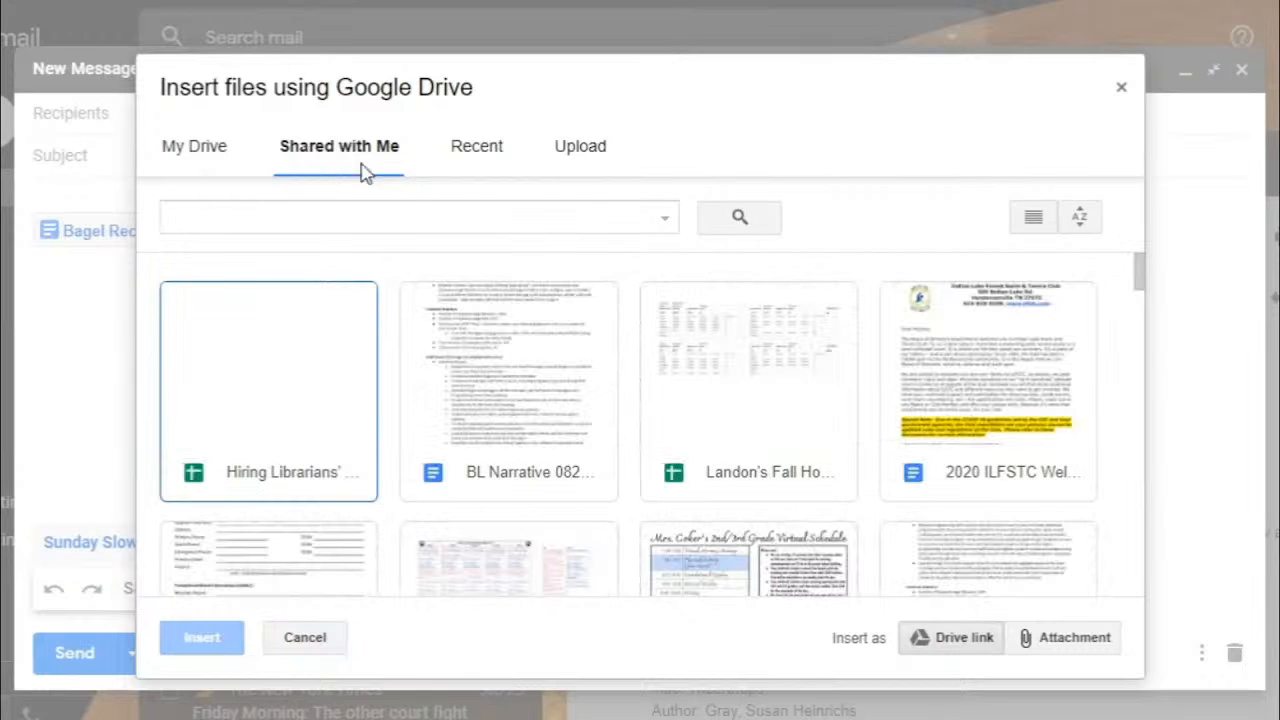
{"action": "scroll", "coordinate": [510, 270], "scroll_direction": "down", "scroll_amount": 4}
{"action": "scroll", "coordinate": [528, 300], "scroll_direction": "down", "scroll_amount": 5}
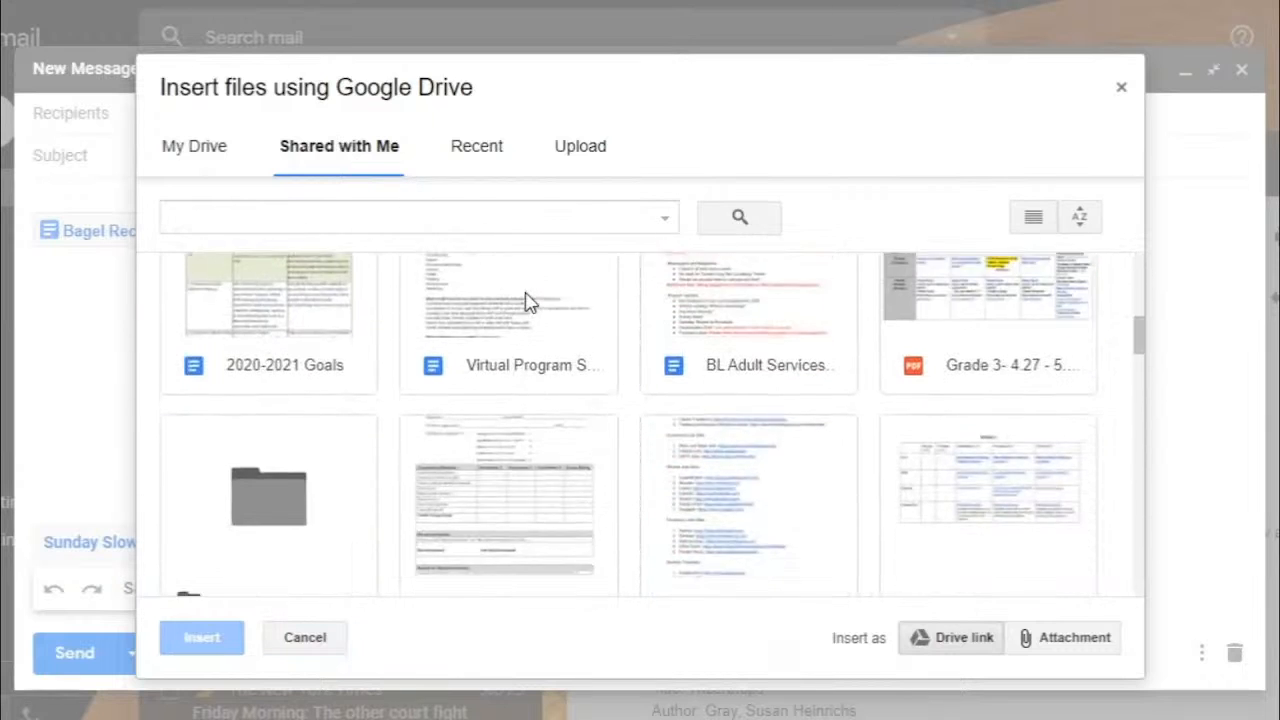
{"action": "scroll", "coordinate": [303, 290], "scroll_direction": "up", "scroll_amount": 1}
{"action": "double_click", "coordinate": [303, 290]}
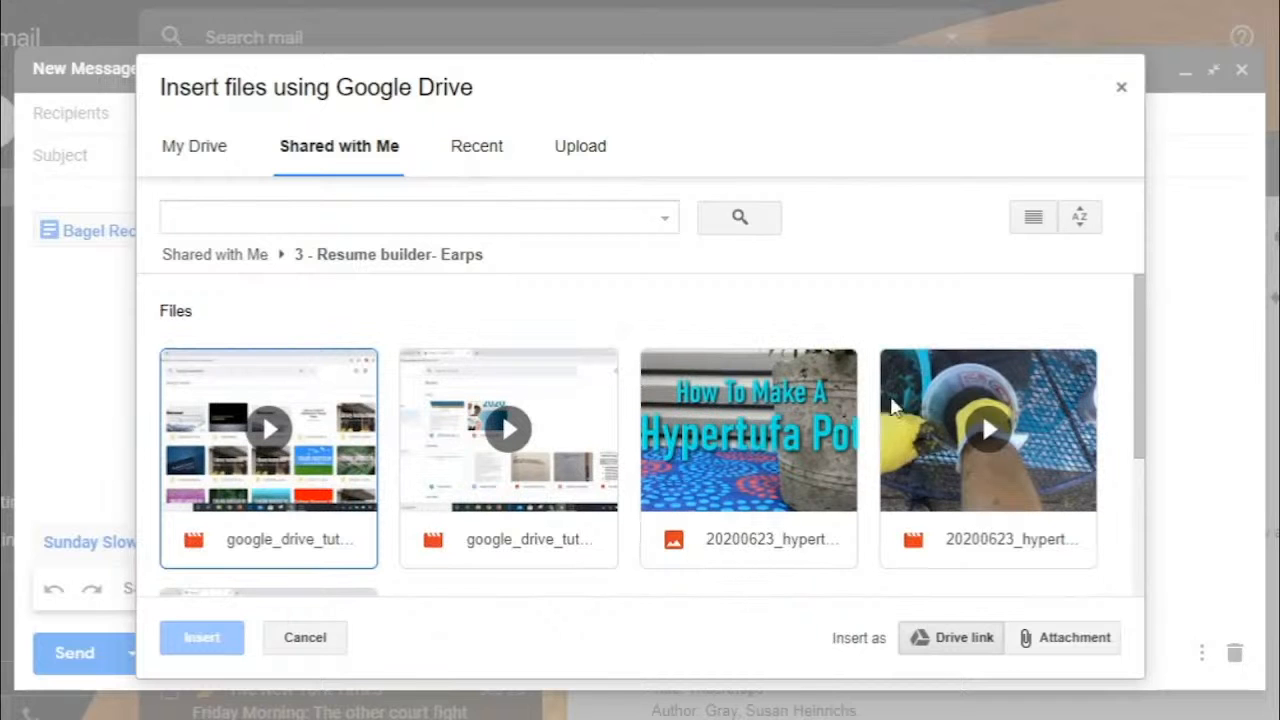
{"action": "left_click", "coordinate": [985, 503]}
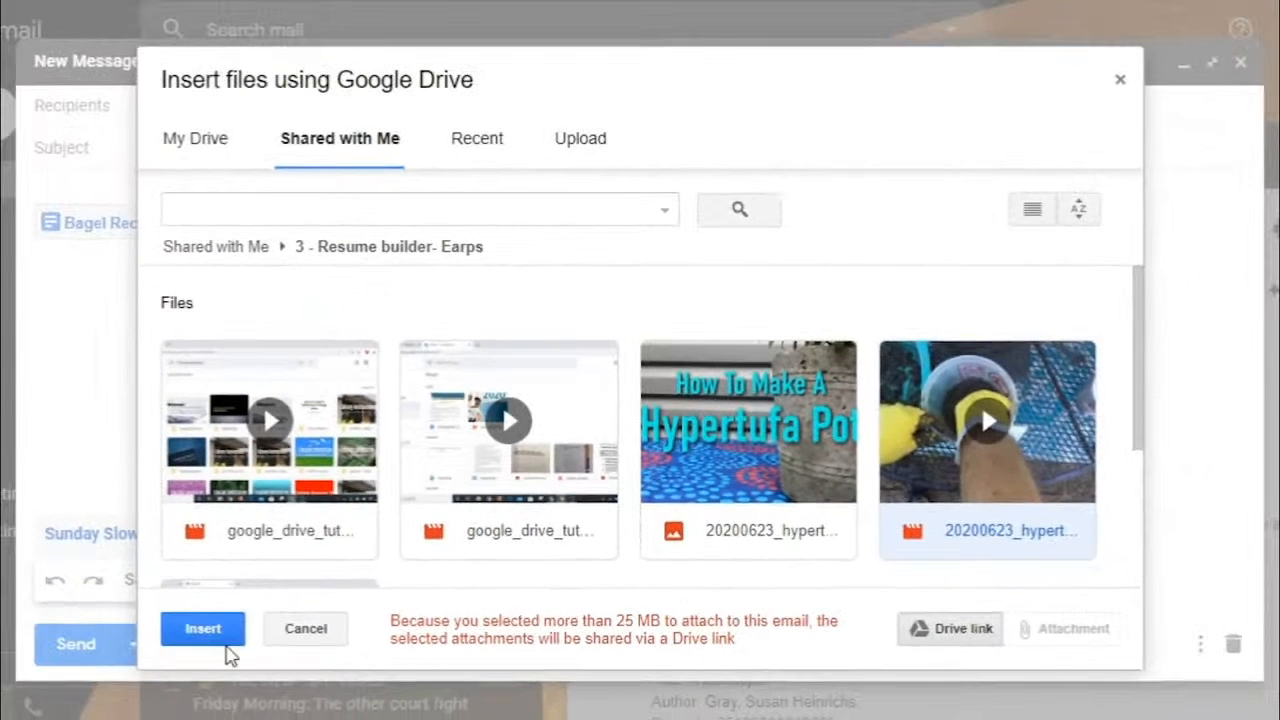
{"action": "left_click", "coordinate": [224, 640]}
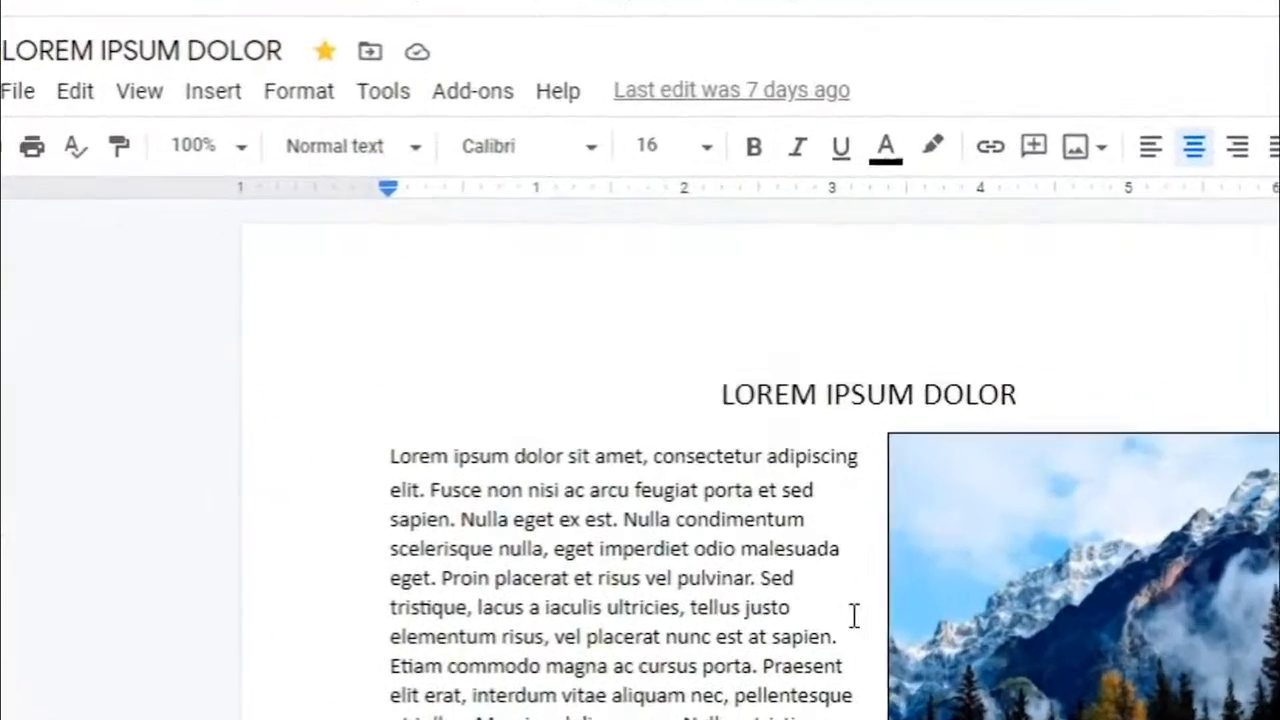
Publish the "LOREM IPSUM DOLOR" document to the web as a link and select the published address
{"action": "left_click", "coordinate": [196, 112]}
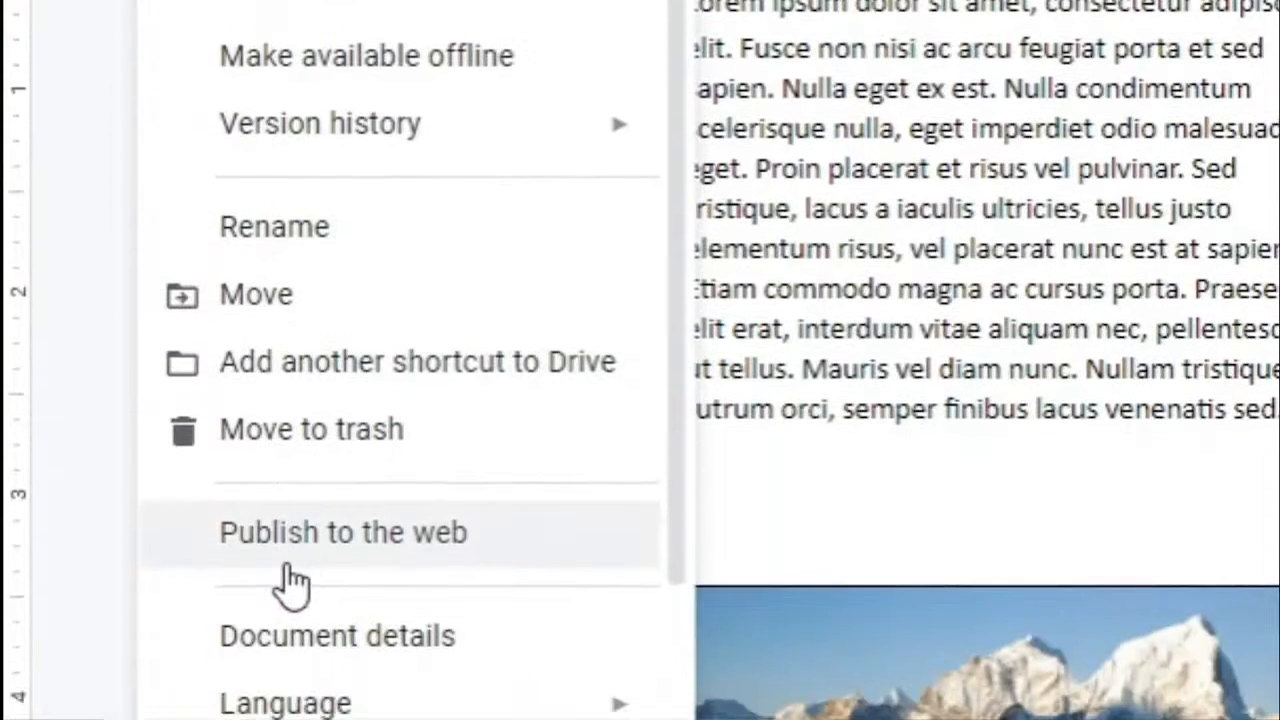
{"action": "left_click", "coordinate": [350, 548]}
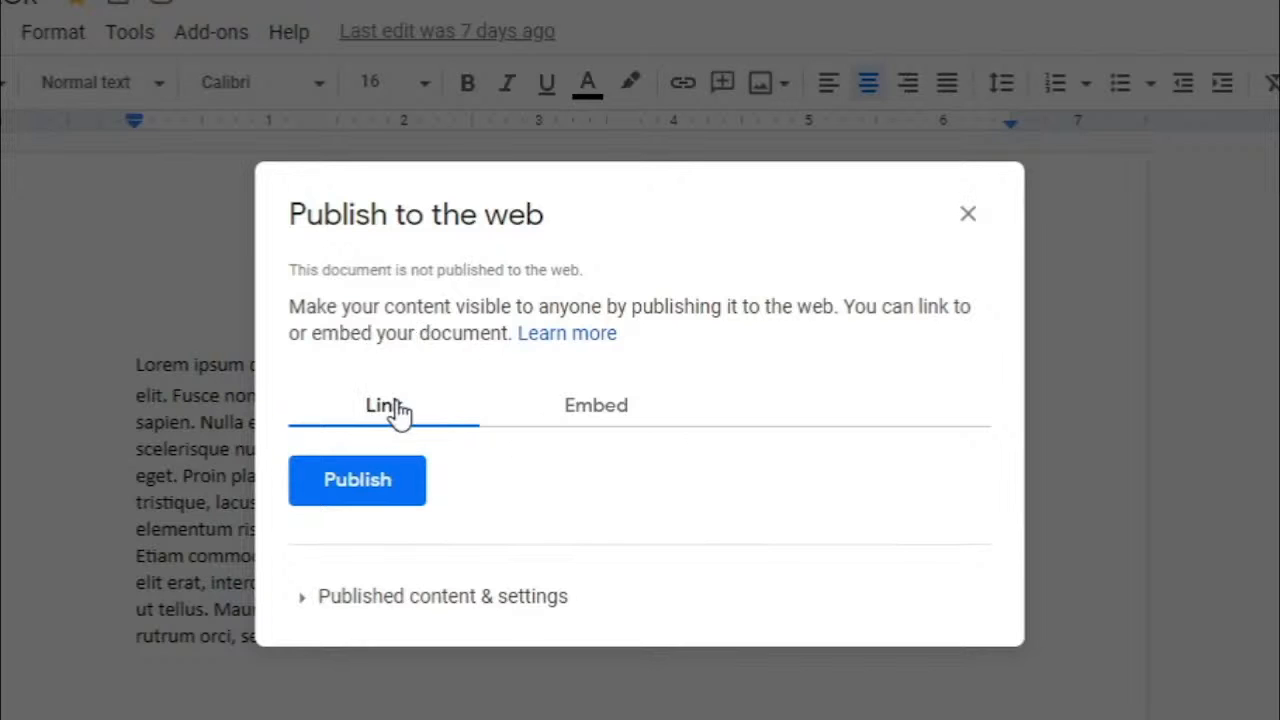
{"action": "left_click", "coordinate": [374, 488]}
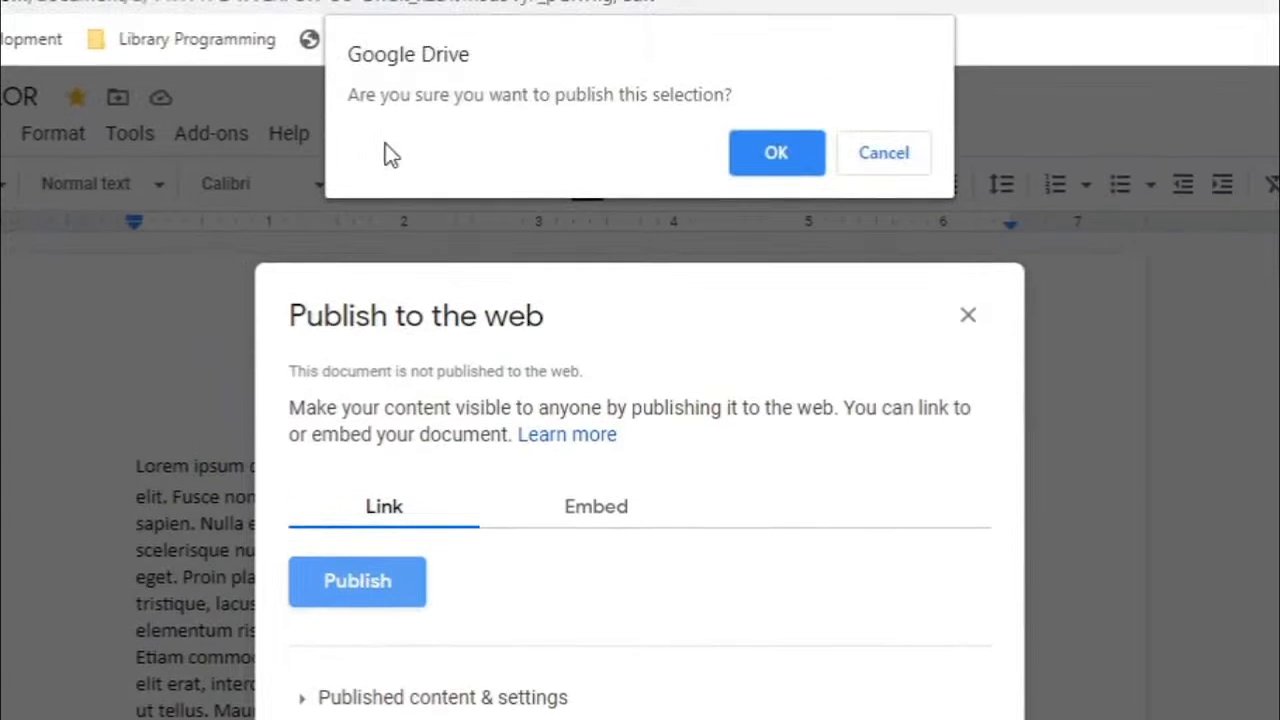
{"action": "left_click", "coordinate": [778, 150]}
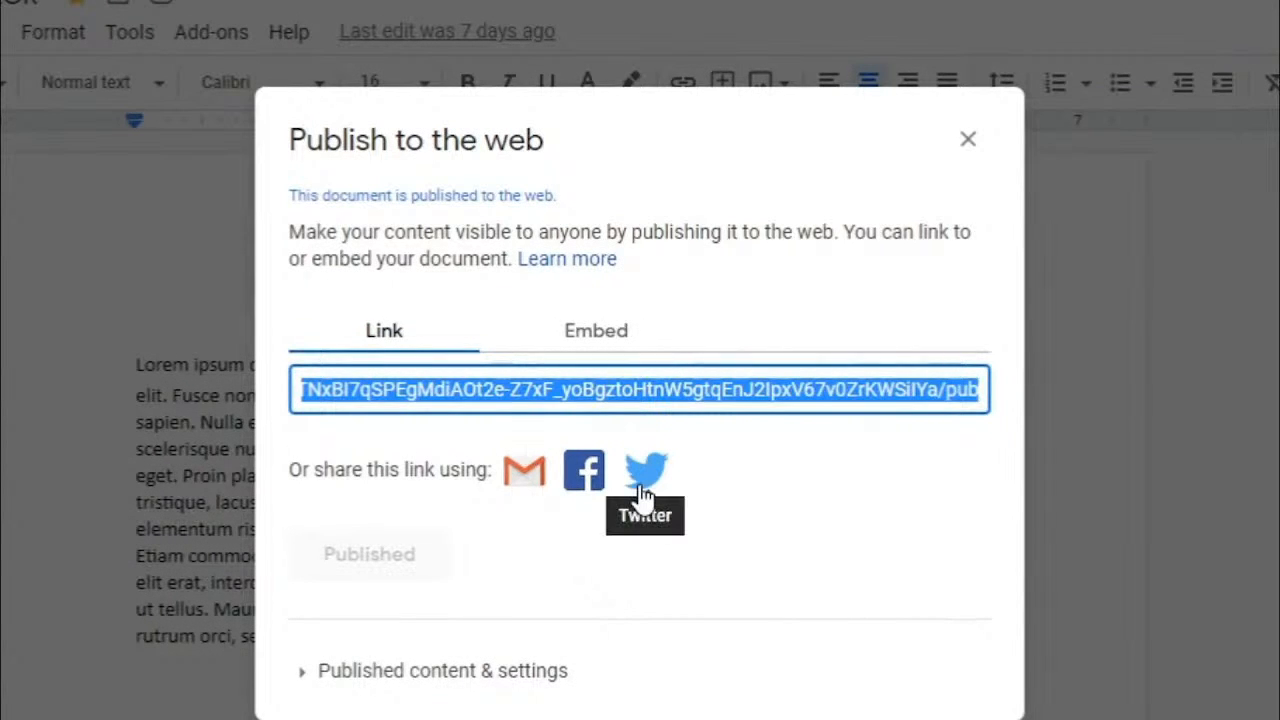
{"action": "left_click", "coordinate": [708, 385]}
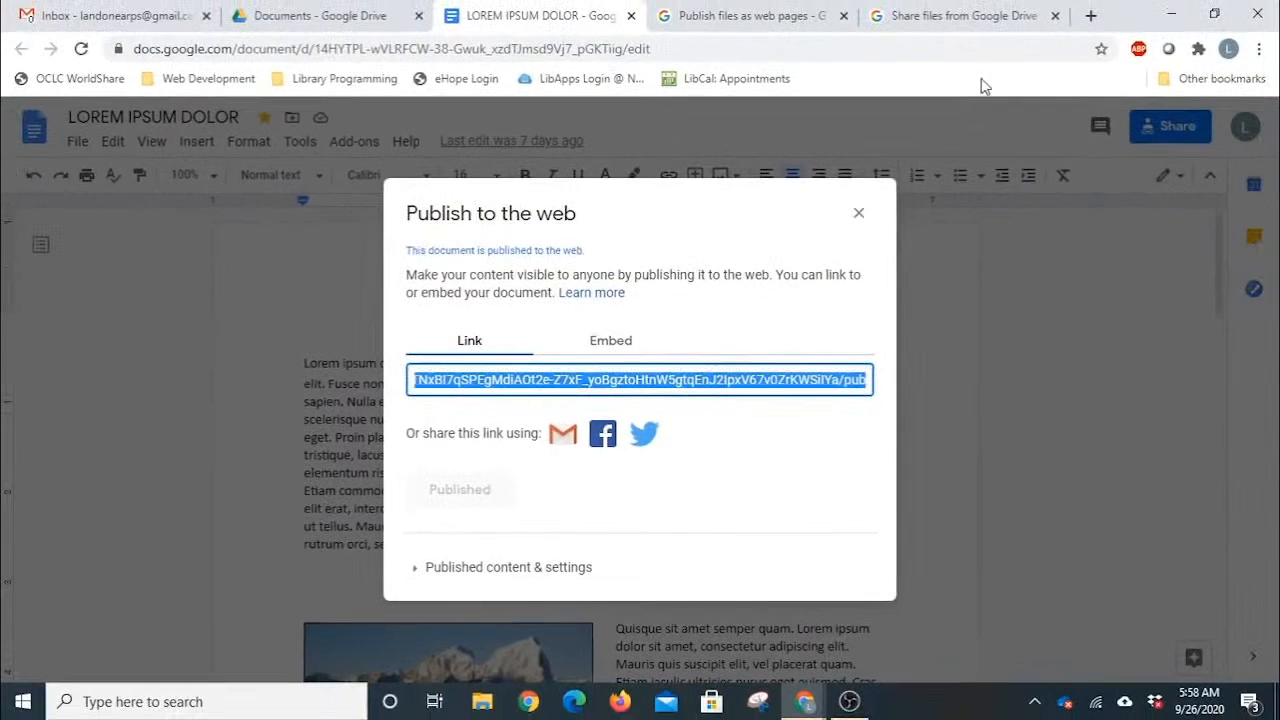
Load the published document's link in a new browser tab, dismiss the translation offer and look through the web page
{"action": "left_click", "coordinate": [1091, 15]}
{"action": "left_click", "coordinate": [844, 44]}
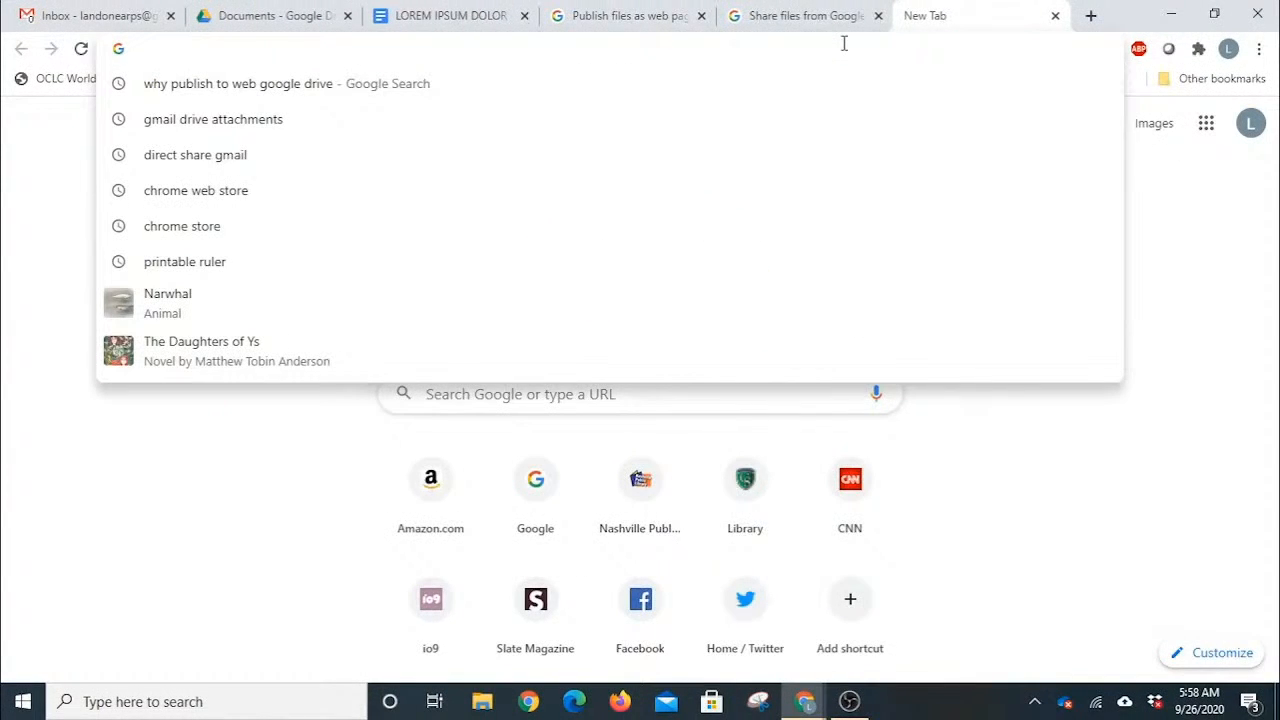
{"action": "type", "text": "https://docs.google.com/document/d/e/2PACX-1vQScl9piyFpGEo9ROATNxBI7qSPEgMdiAOt2e-Z7xF_yoBgztoHtnW5gtqEnJ2lpxV67v0ZrKWSilYa/pub"}
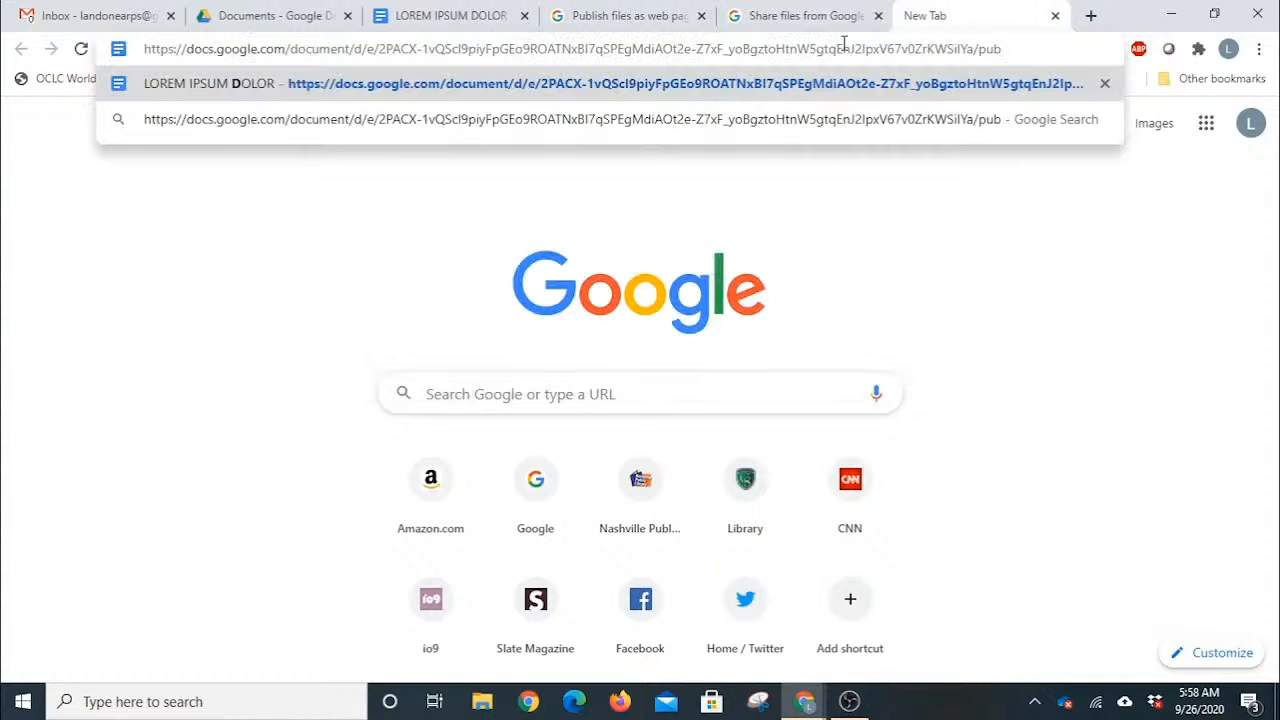
{"action": "key", "text": "Return"}
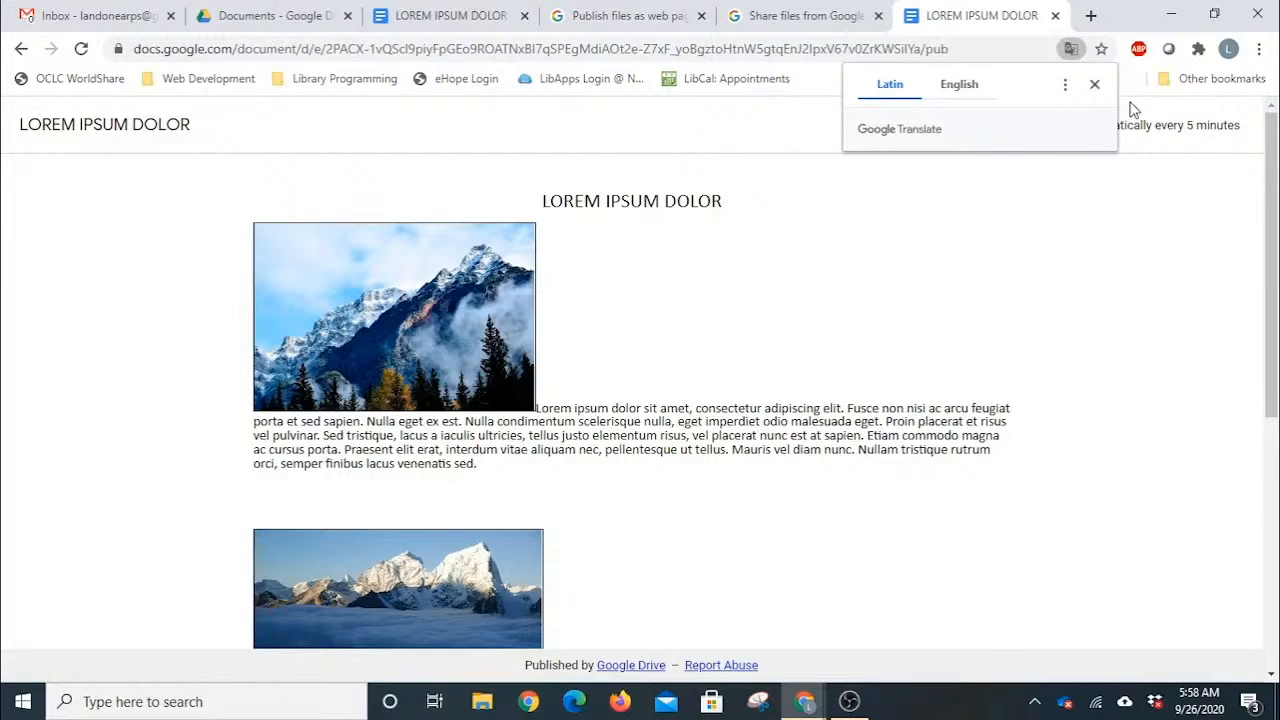
{"action": "left_click", "coordinate": [1095, 86]}
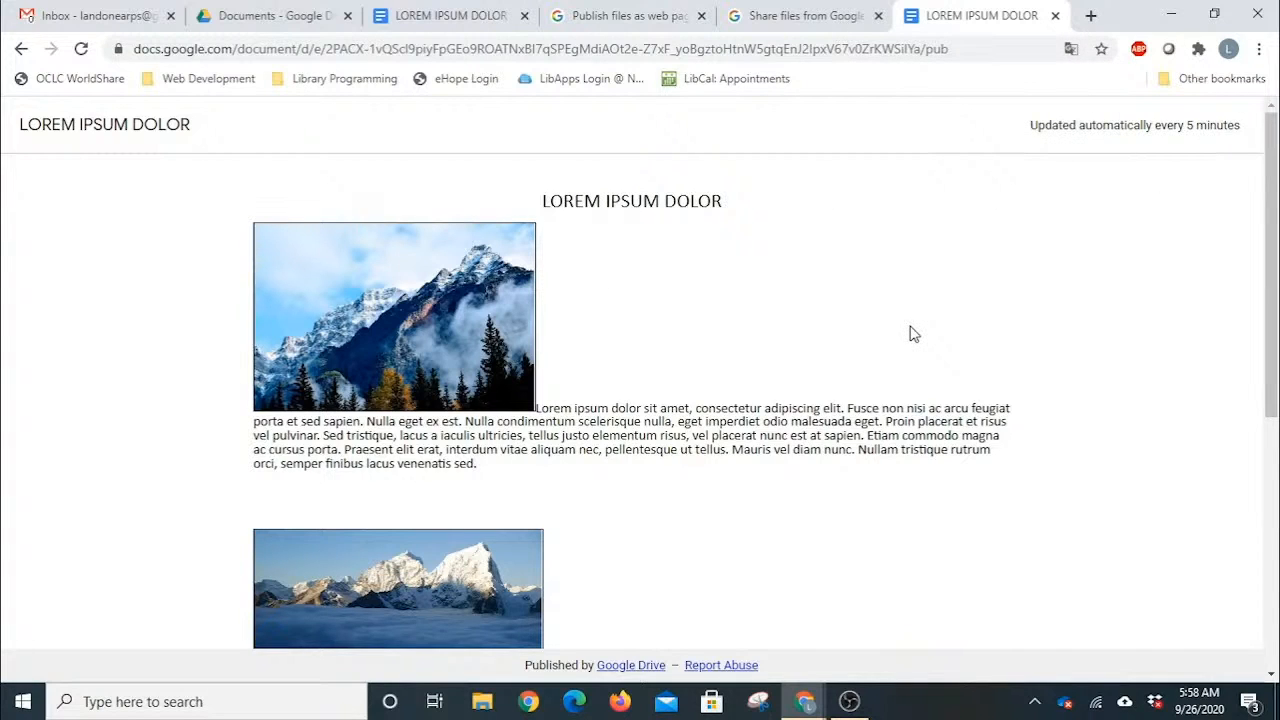
{"action": "scroll", "coordinate": [808, 379], "scroll_direction": "down", "scroll_amount": 1}
{"action": "scroll", "coordinate": [805, 376], "scroll_direction": "down", "scroll_amount": 5}
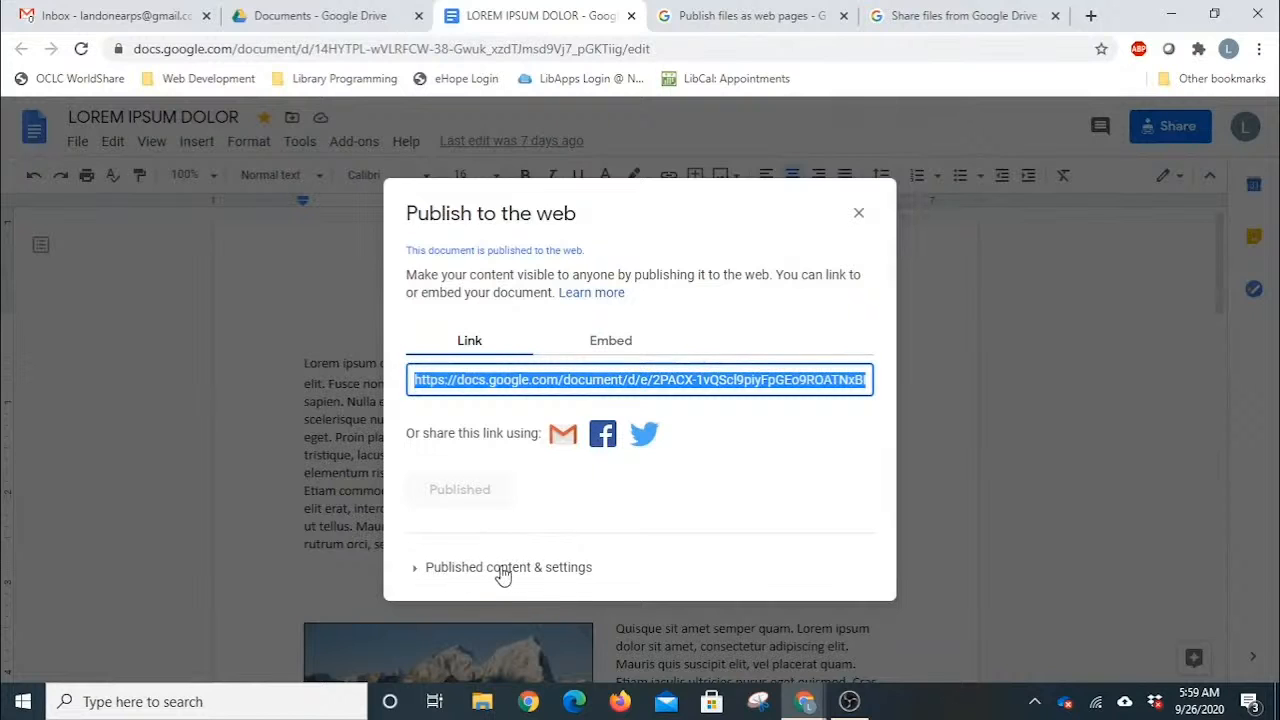
Stop publishing the "LOREM IPSUM DOLOR" document from its published content settings and close the publishing dialog
{"action": "left_click", "coordinate": [545, 573]}
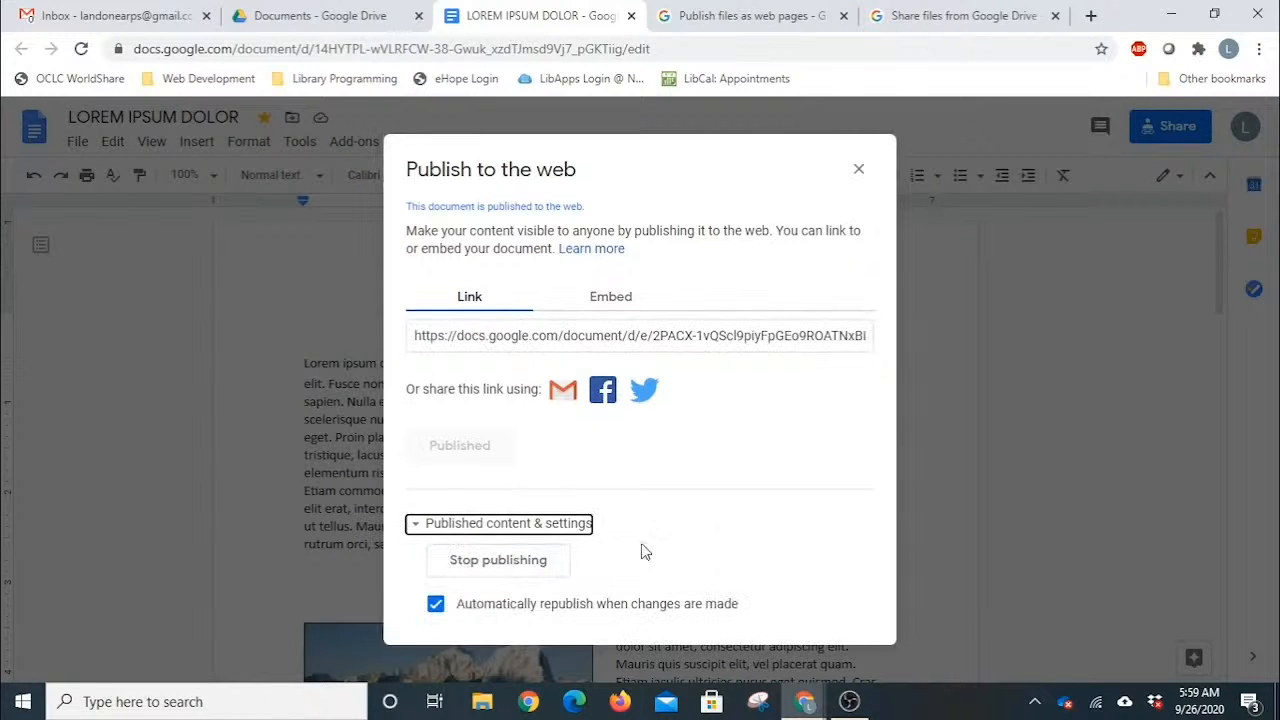
{"action": "left_click", "coordinate": [484, 562]}
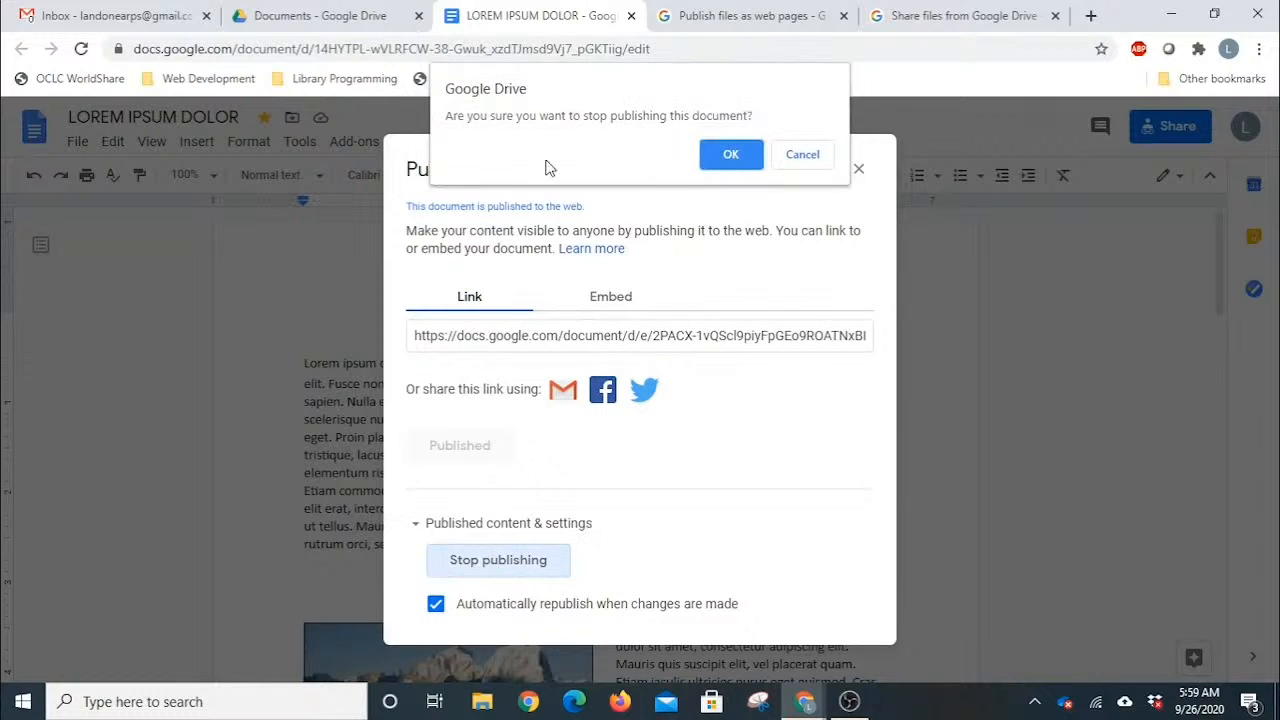
{"action": "left_click", "coordinate": [730, 155]}
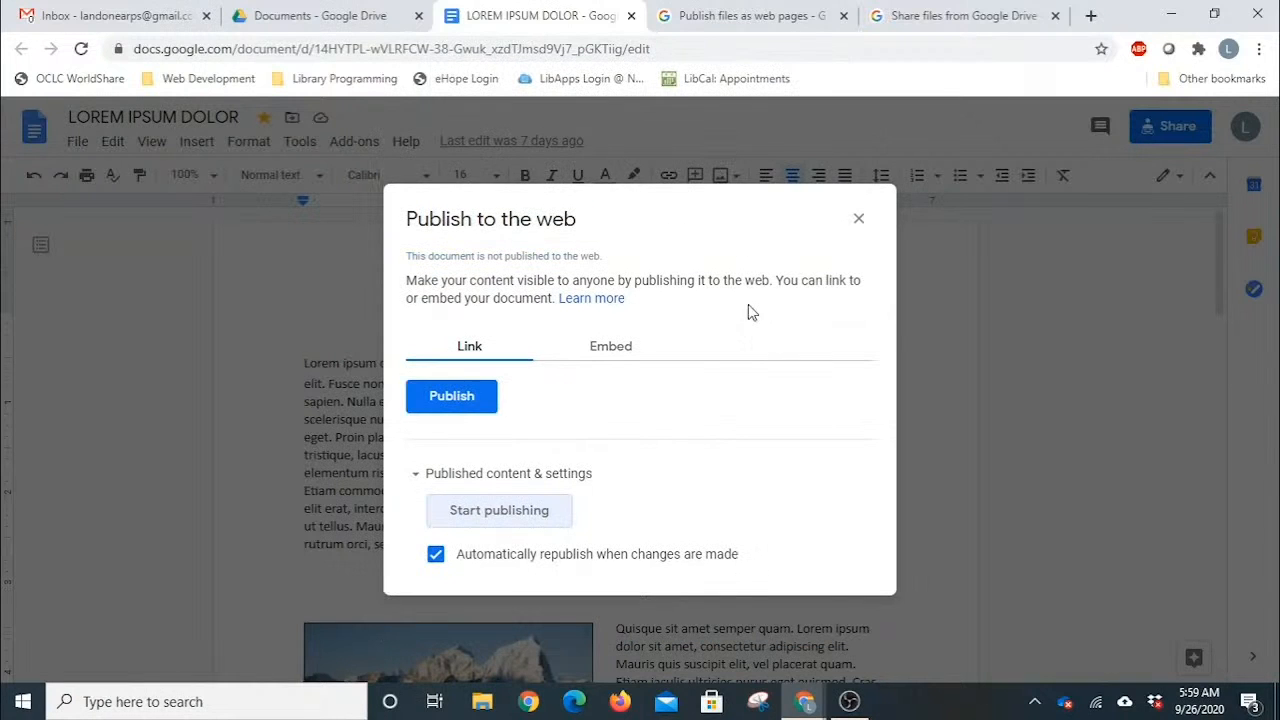
{"action": "left_click", "coordinate": [856, 221]}
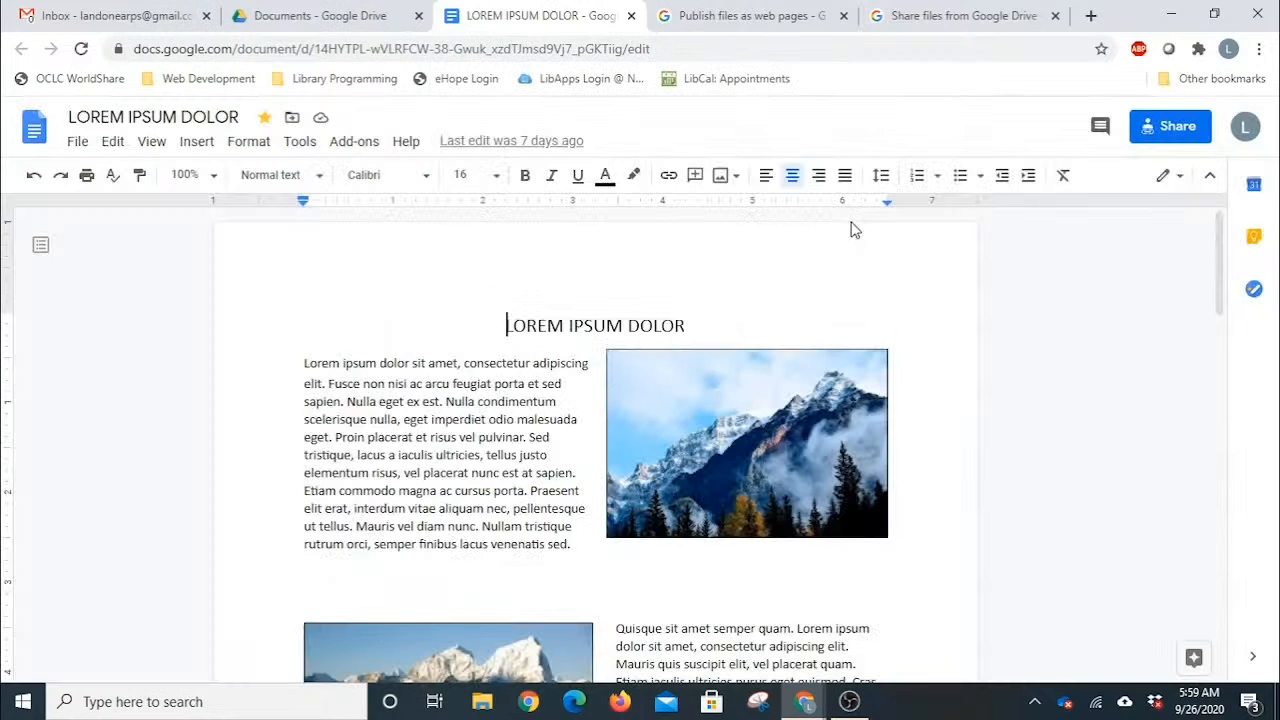
Visit the document's published address again in a new browser tab to check the page, and return to the document
{"action": "left_click", "coordinate": [757, 46]}
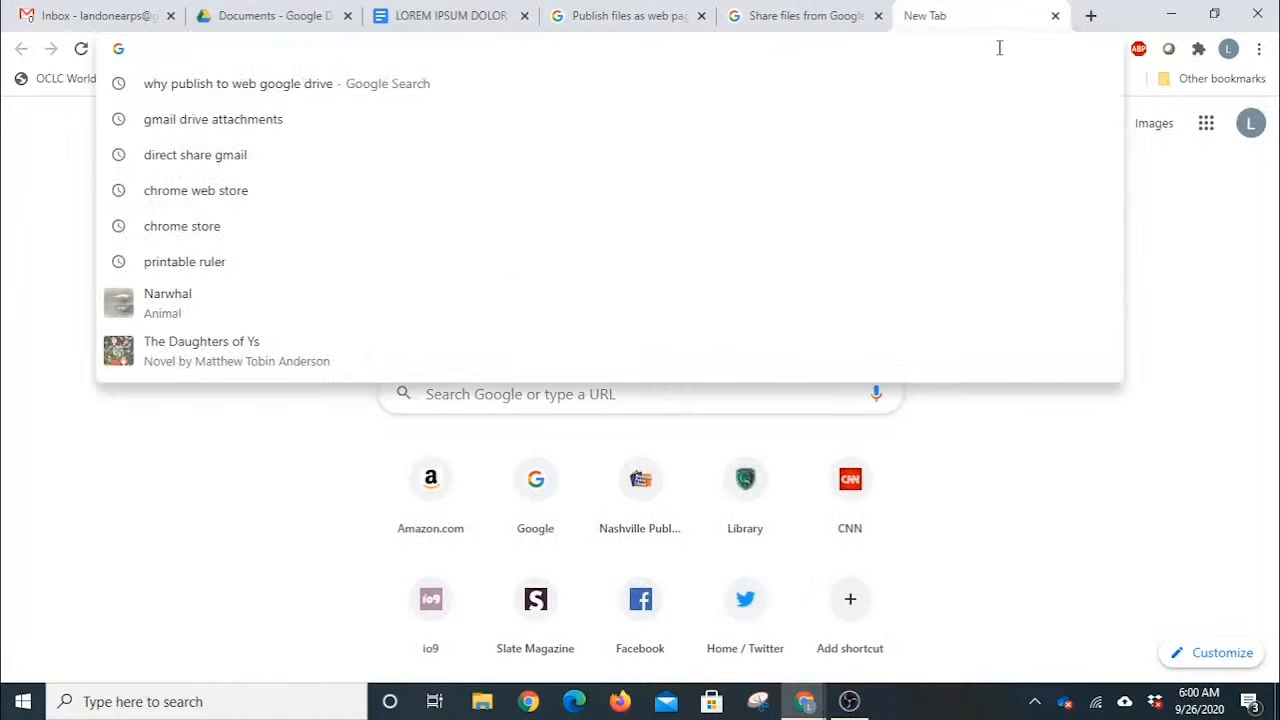
{"action": "type", "text": "https://docs.google.com/document/d/e/2PACX-1vQScl9piyFpGEo9ROATNxBI7qSPEgMdiAOt2e-Z7xF_yoBgztoHtnW5gtqEnJ2IpxV67v0ZrKWSiIYa/pub"}
{"action": "key", "text": "Return"}
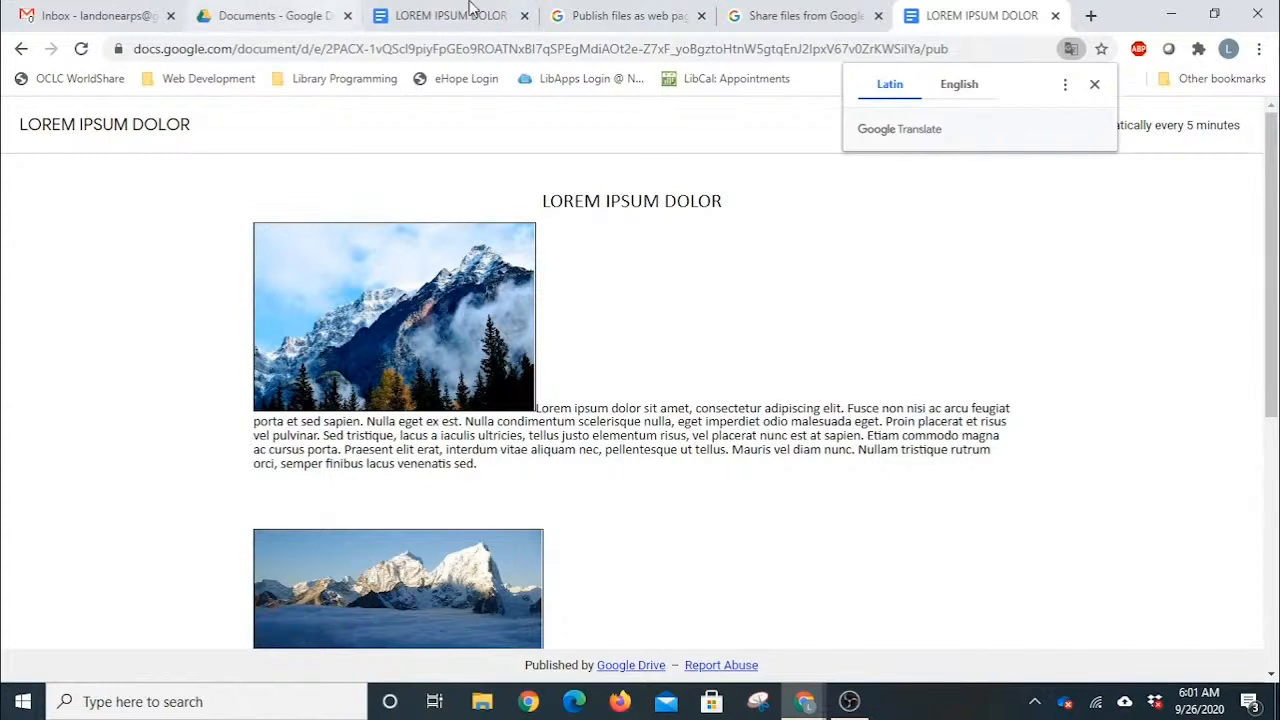
{"action": "left_click", "coordinate": [757, 337]}
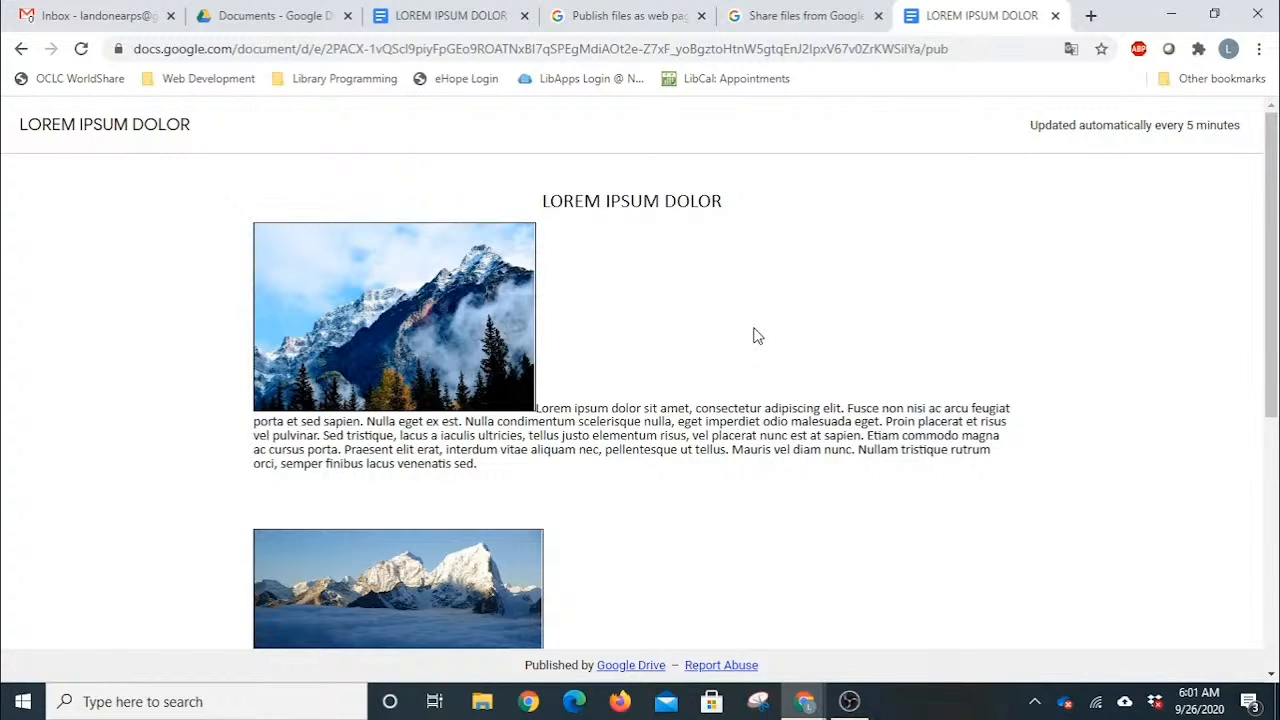
{"action": "left_click", "coordinate": [442, 16]}
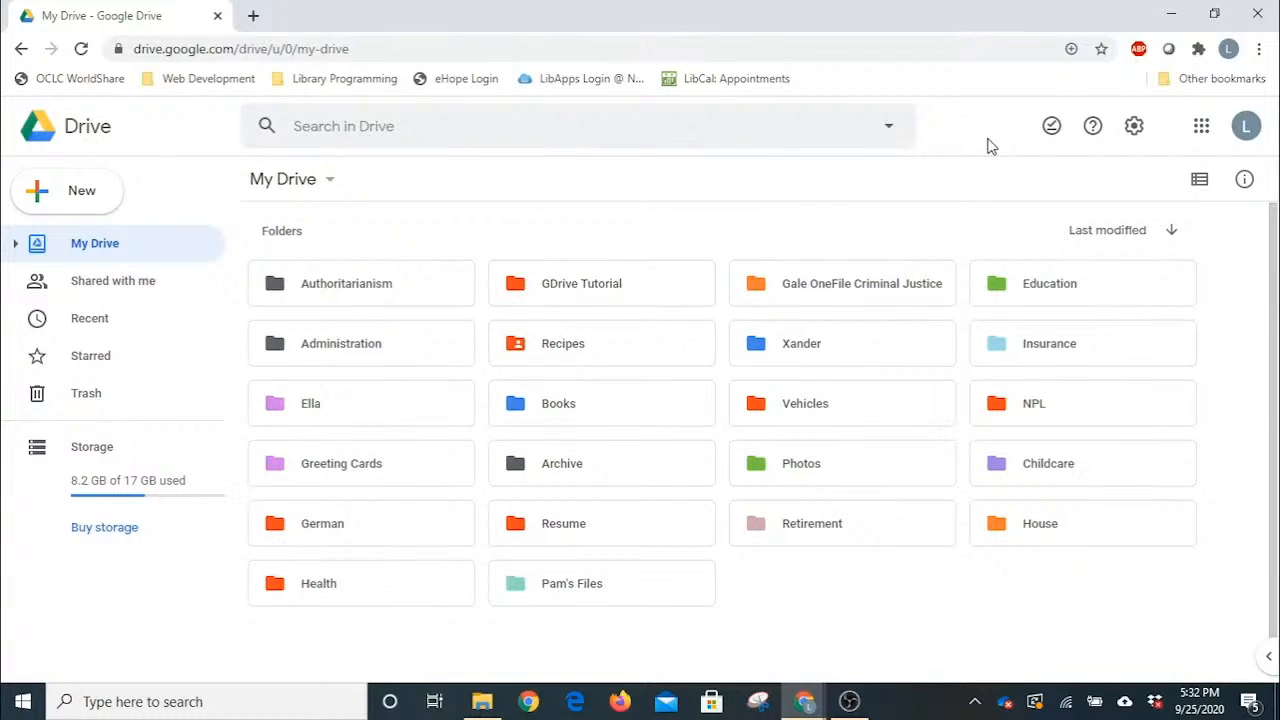
Display Drive's keyboard shortcuts list, examine the Selection, Create and Actions shortcuts, and close the list
{"action": "key", "text": "Tab"}
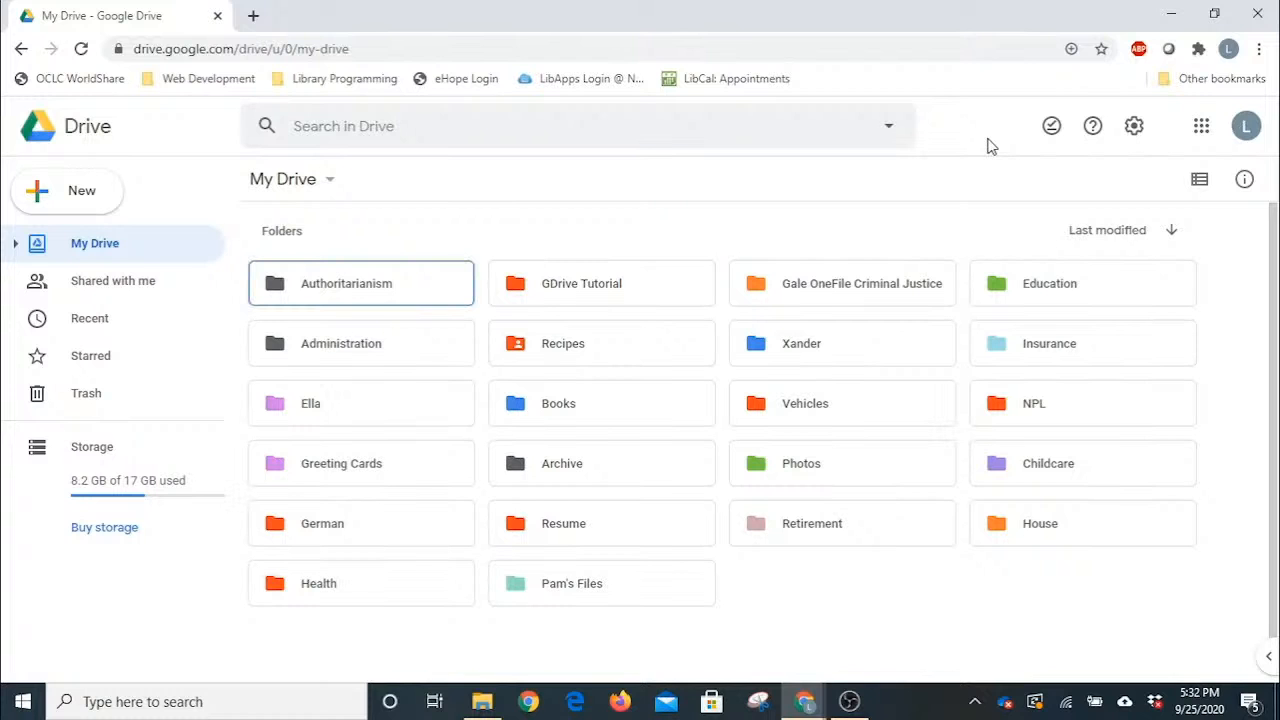
{"action": "key", "text": "ctrl+slash"}
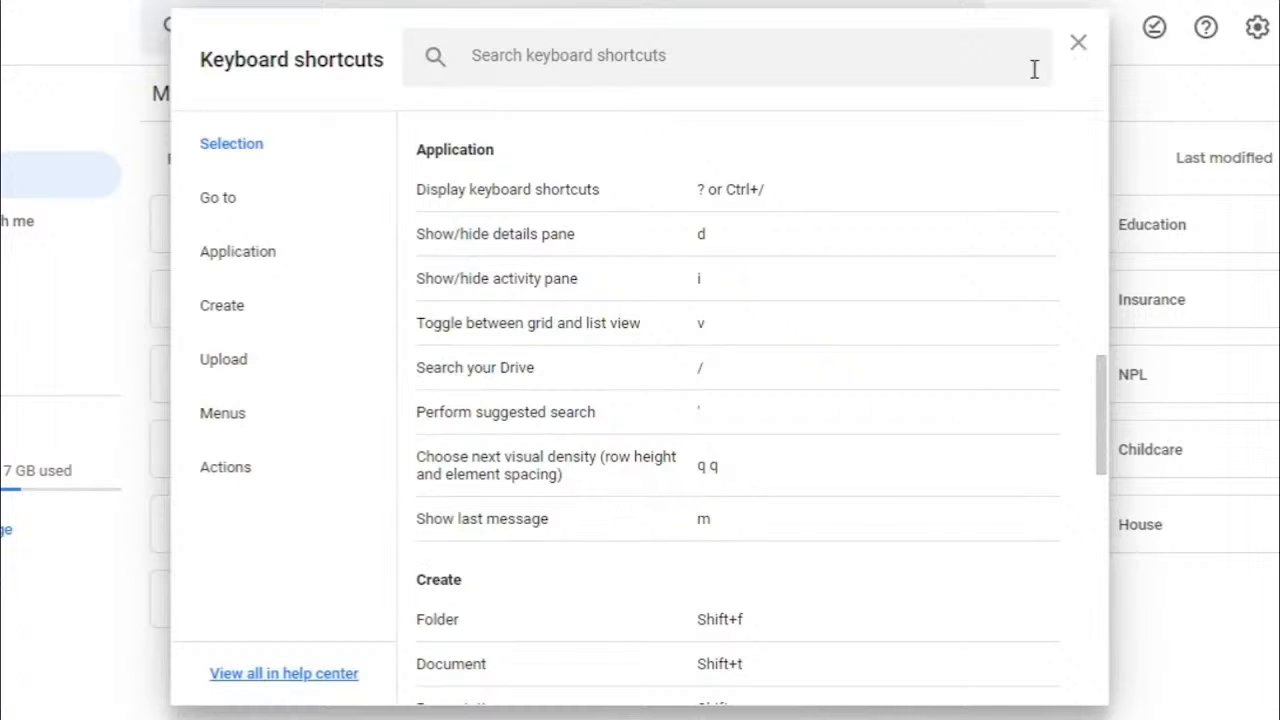
{"action": "left_click_drag", "start_coordinate": [1105, 413], "coordinate": [1101, 170]}
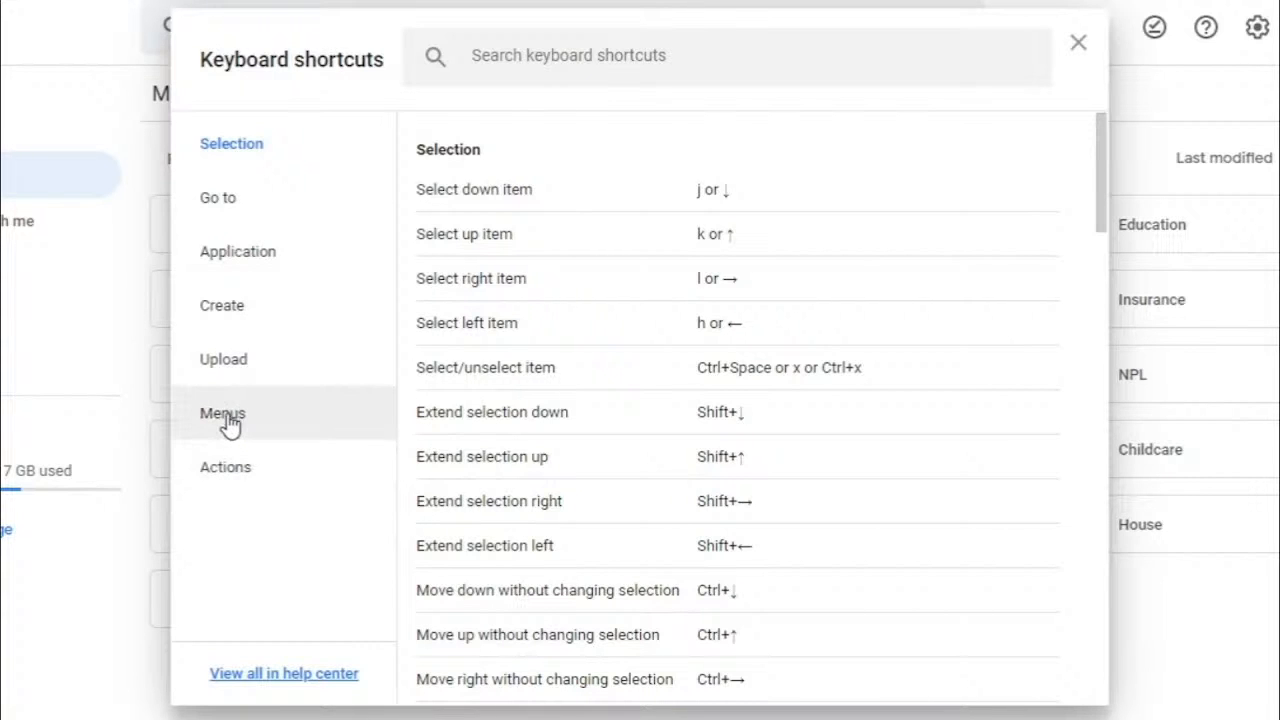
{"action": "left_click", "coordinate": [218, 322]}
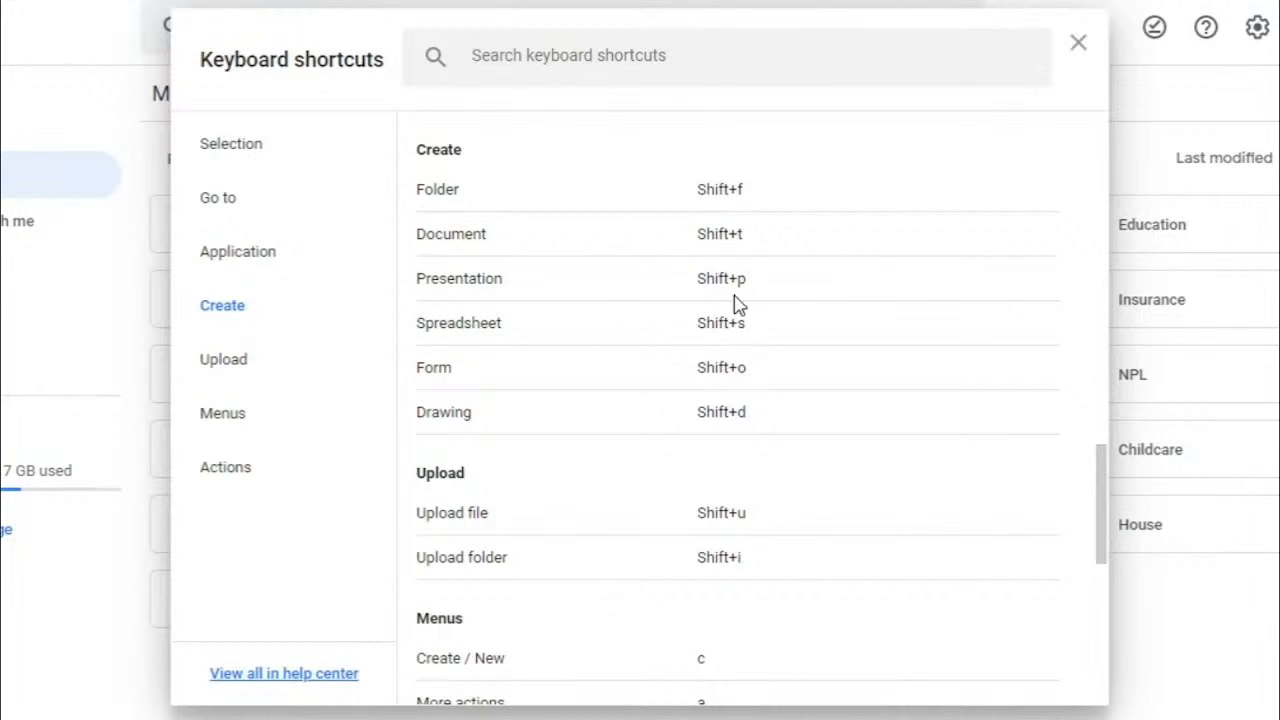
{"action": "left_click_drag", "start_coordinate": [1099, 482], "coordinate": [1103, 635]}
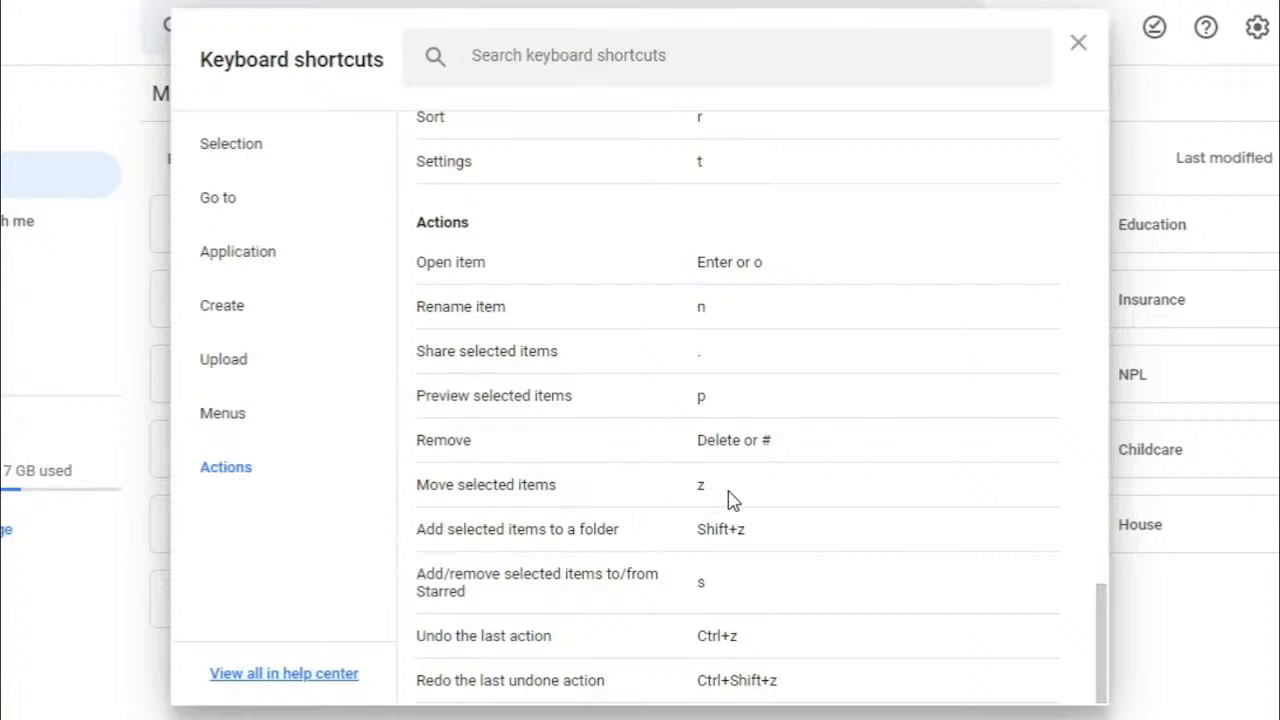
{"action": "left_click", "coordinate": [1079, 46]}
Create a blank Google document from My Drive and close it, and start a new folder but cancel it
{"action": "key", "text": "shift+t"}
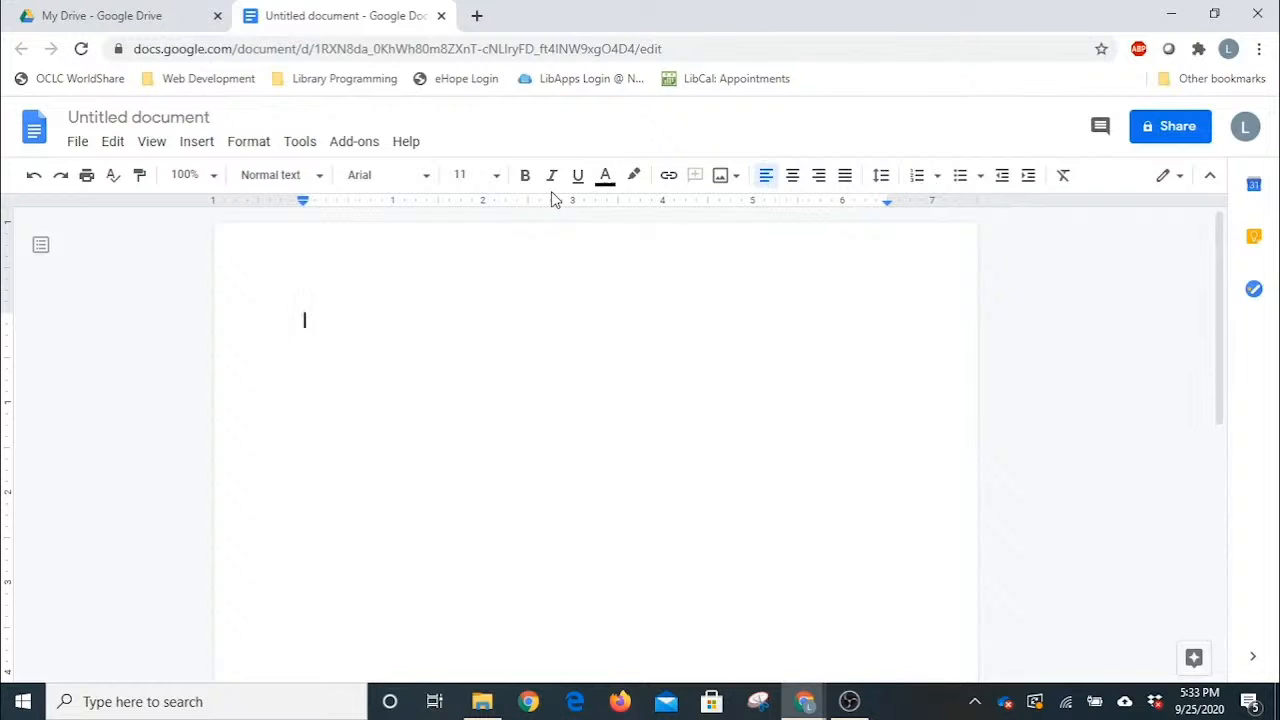
{"action": "key", "text": "ctrl+w"}
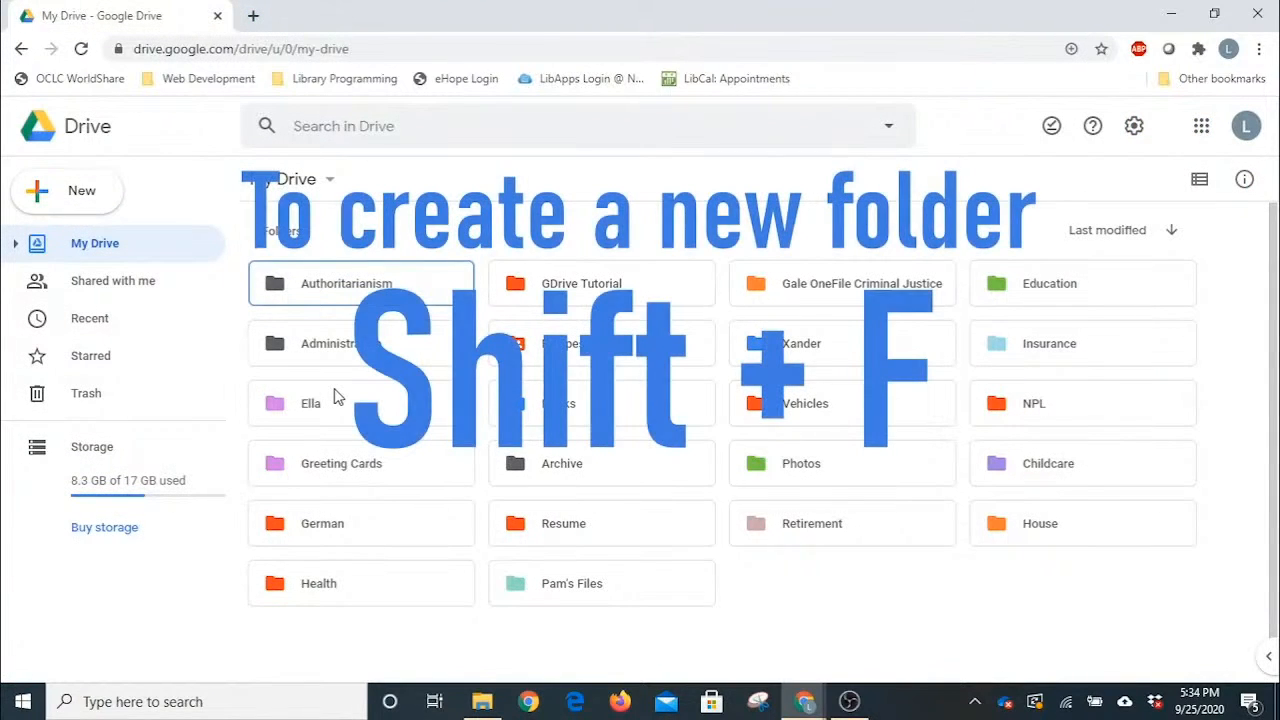
{"action": "key", "text": "shift+f"}
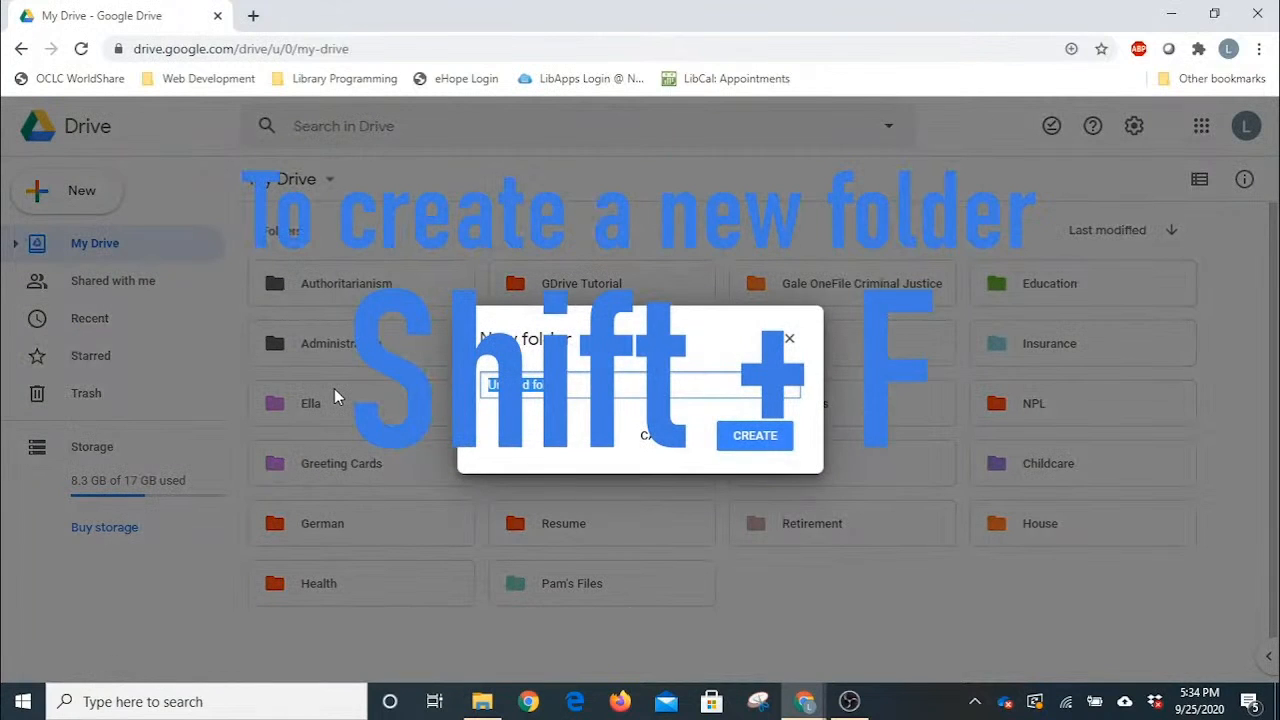
{"action": "left_click", "coordinate": [645, 437]}
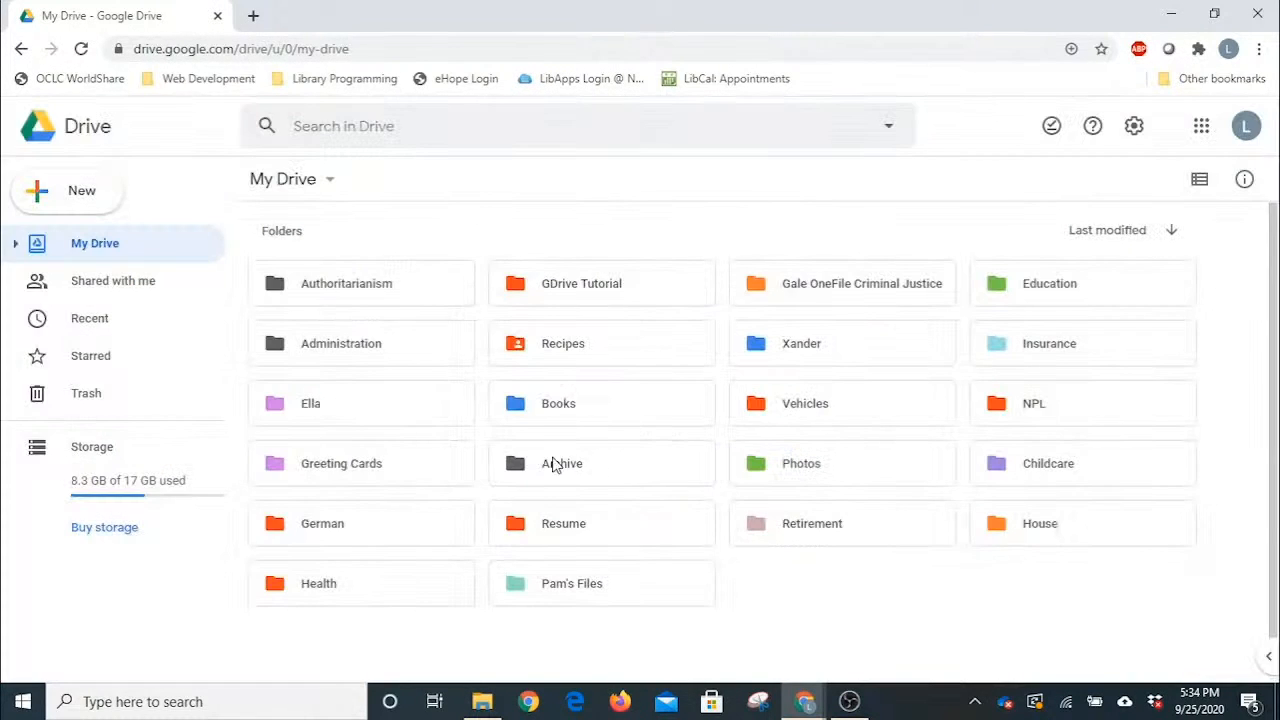
Display the move destinations for the GDrive Tutorial folder and browse the My Drive folder list
{"action": "left_click", "coordinate": [599, 287]}
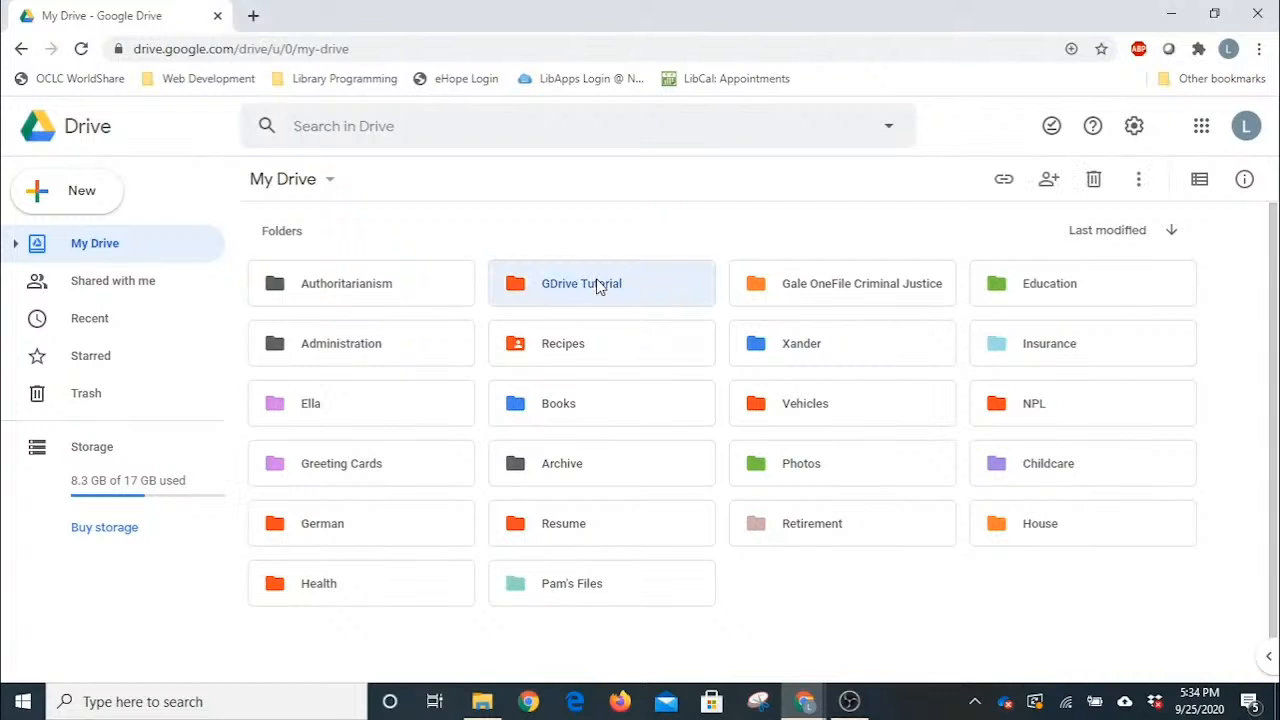
{"action": "key", "text": "z"}
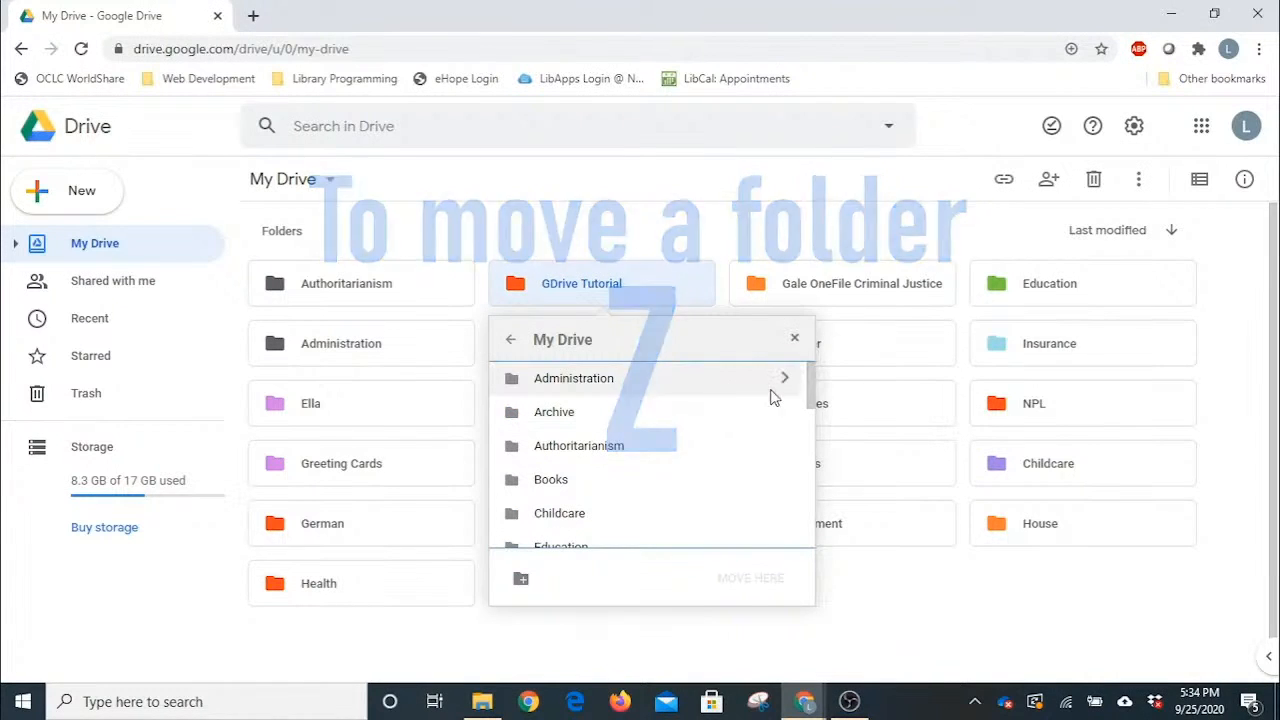
{"action": "mouse_move", "coordinate": [811, 383]}
{"action": "left_mouse_down"}
{"action": "mouse_move", "coordinate": [810, 525]}
{"action": "mouse_move", "coordinate": [811, 366]}
{"action": "left_mouse_up"}
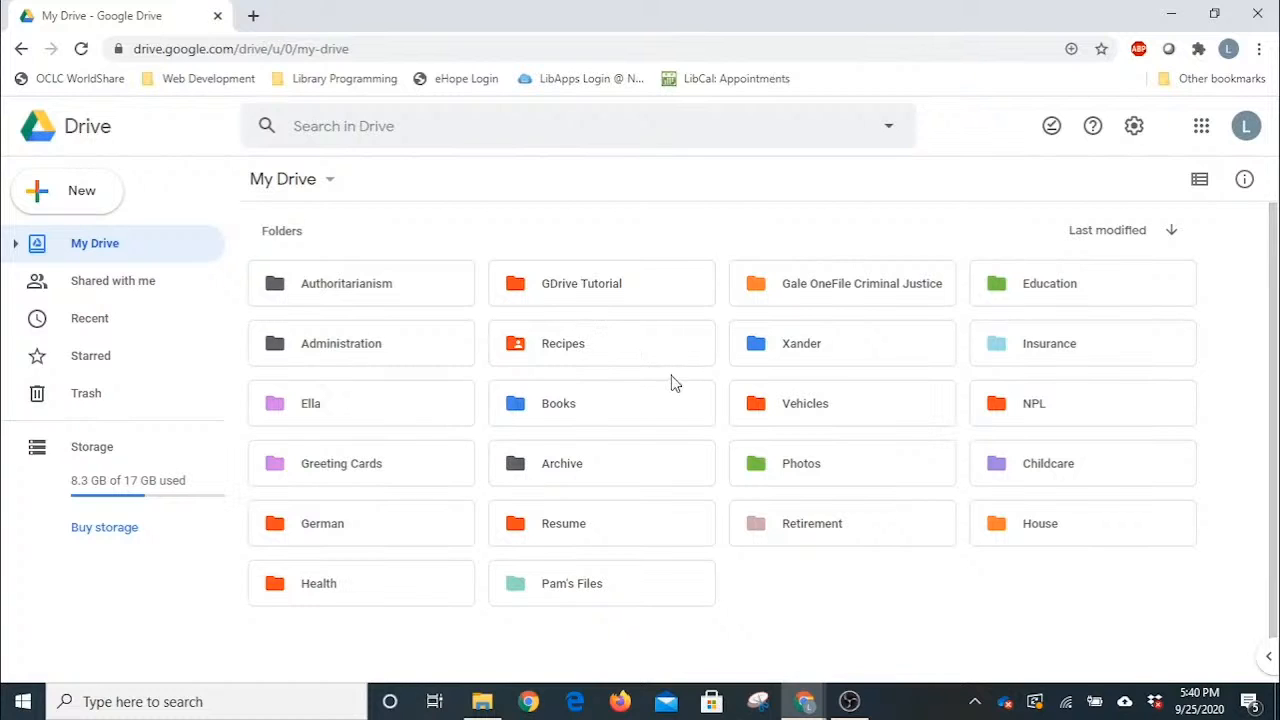
Go to the Documents folder inside GDrive Tutorial > Assets
{"action": "double_click", "coordinate": [594, 294]}
{"action": "double_click", "coordinate": [380, 290]}
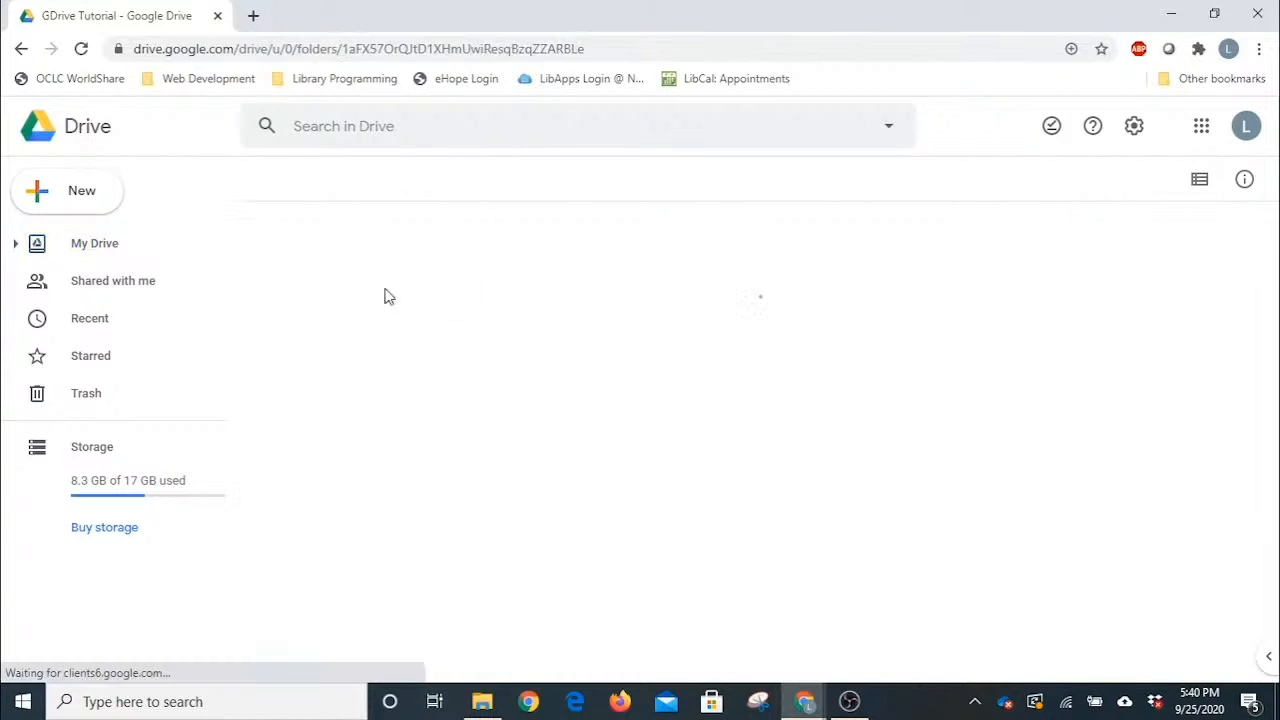
{"action": "double_click", "coordinate": [1058, 296]}
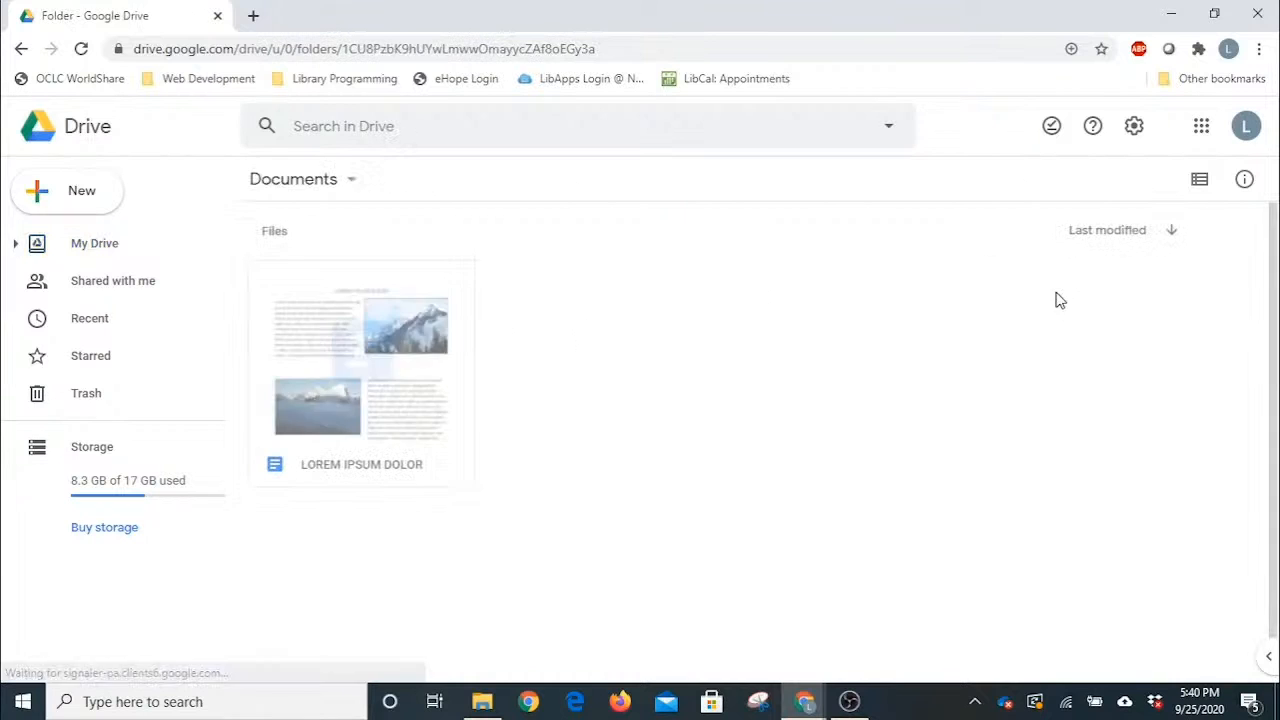
Add a shortcut to the LOREM IPSUM DOLOR document in My Drive's Books folder, and open that folder from My Drive
{"action": "left_click", "coordinate": [463, 426]}
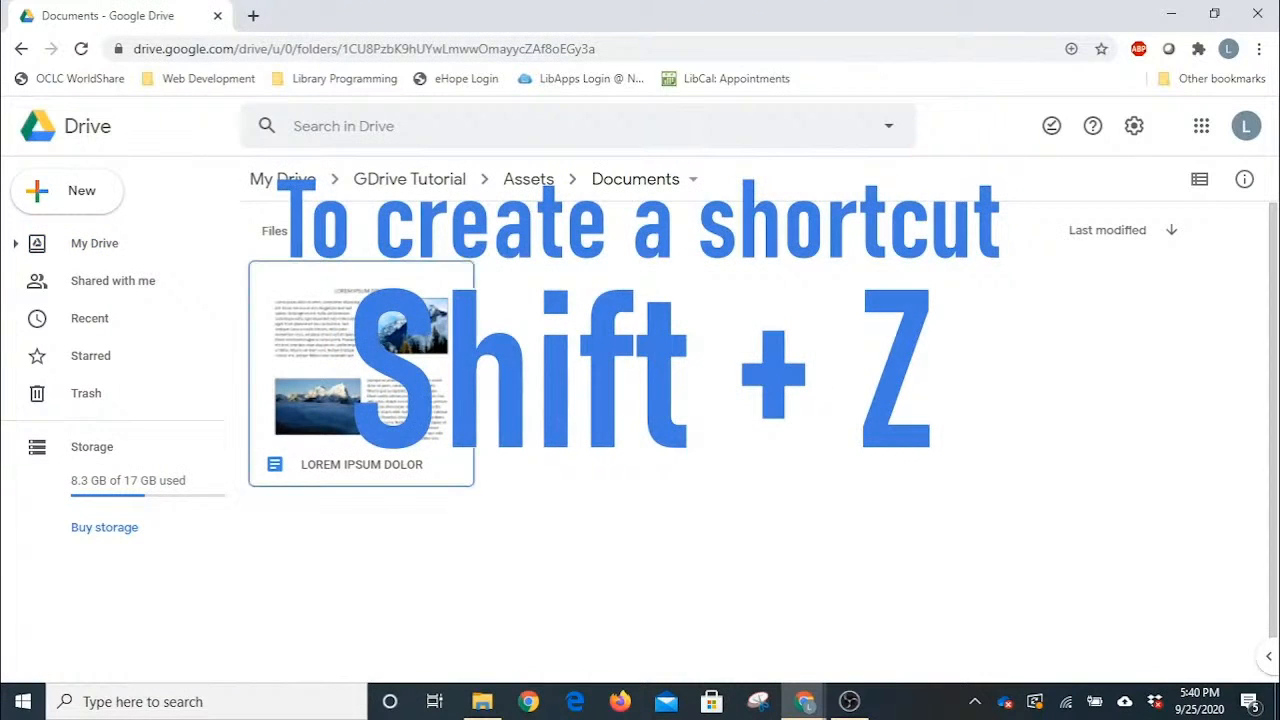
{"action": "key", "text": "shift+z"}
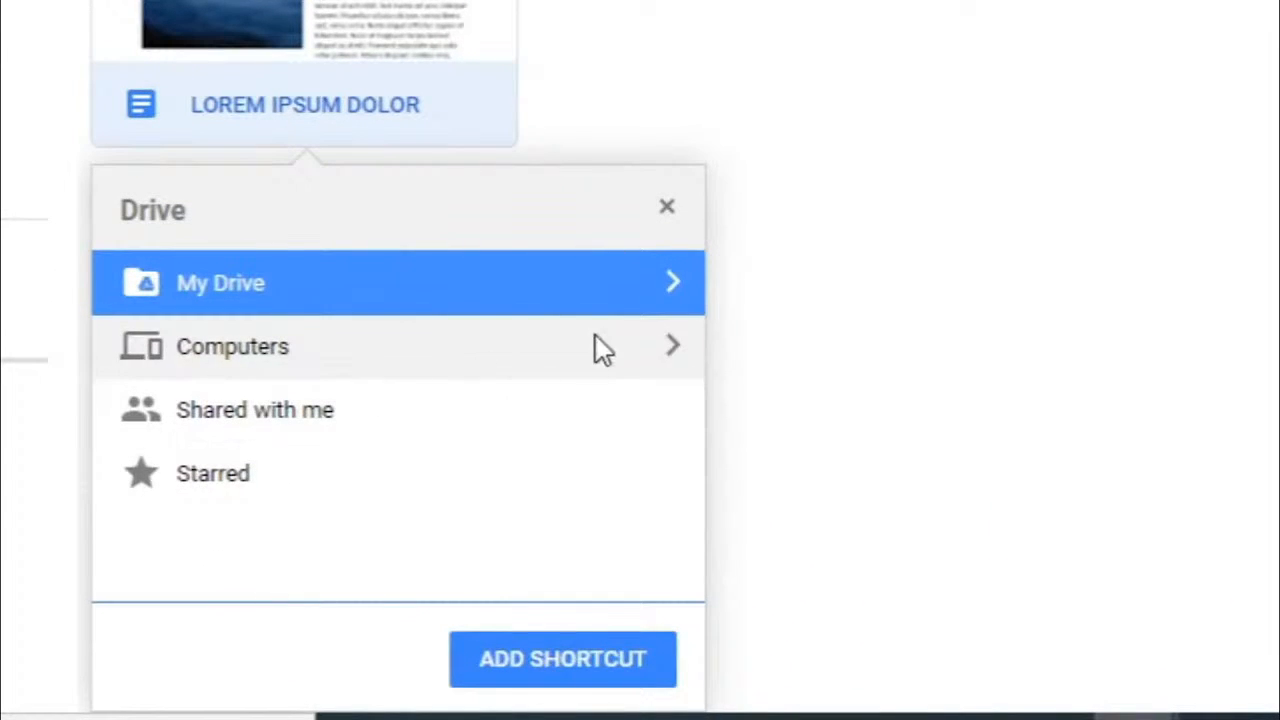
{"action": "left_click", "coordinate": [673, 284]}
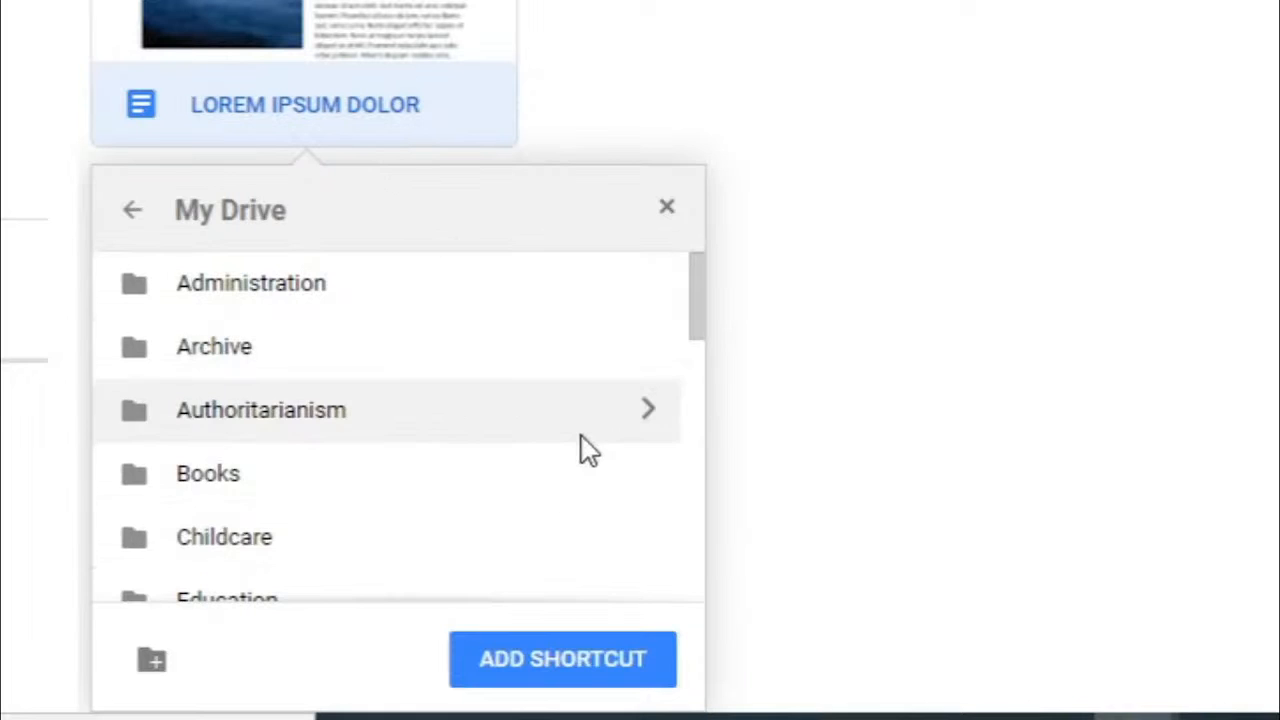
{"action": "scroll", "coordinate": [583, 434], "scroll_direction": "down", "scroll_amount": 2}
{"action": "scroll", "coordinate": [582, 434], "scroll_direction": "down", "scroll_amount": 1}
{"action": "scroll", "coordinate": [582, 434], "scroll_direction": "up", "scroll_amount": 3}
{"action": "scroll", "coordinate": [557, 425], "scroll_direction": "down", "scroll_amount": 3}
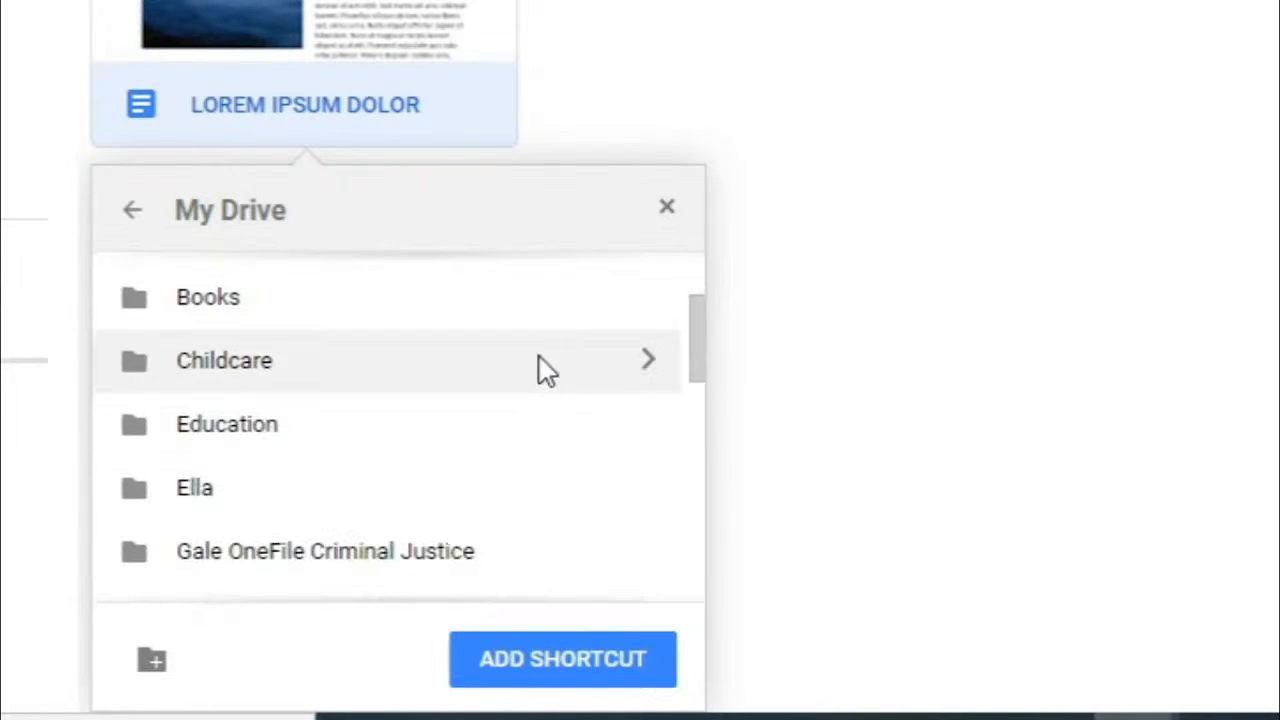
{"action": "left_click", "coordinate": [648, 314]}
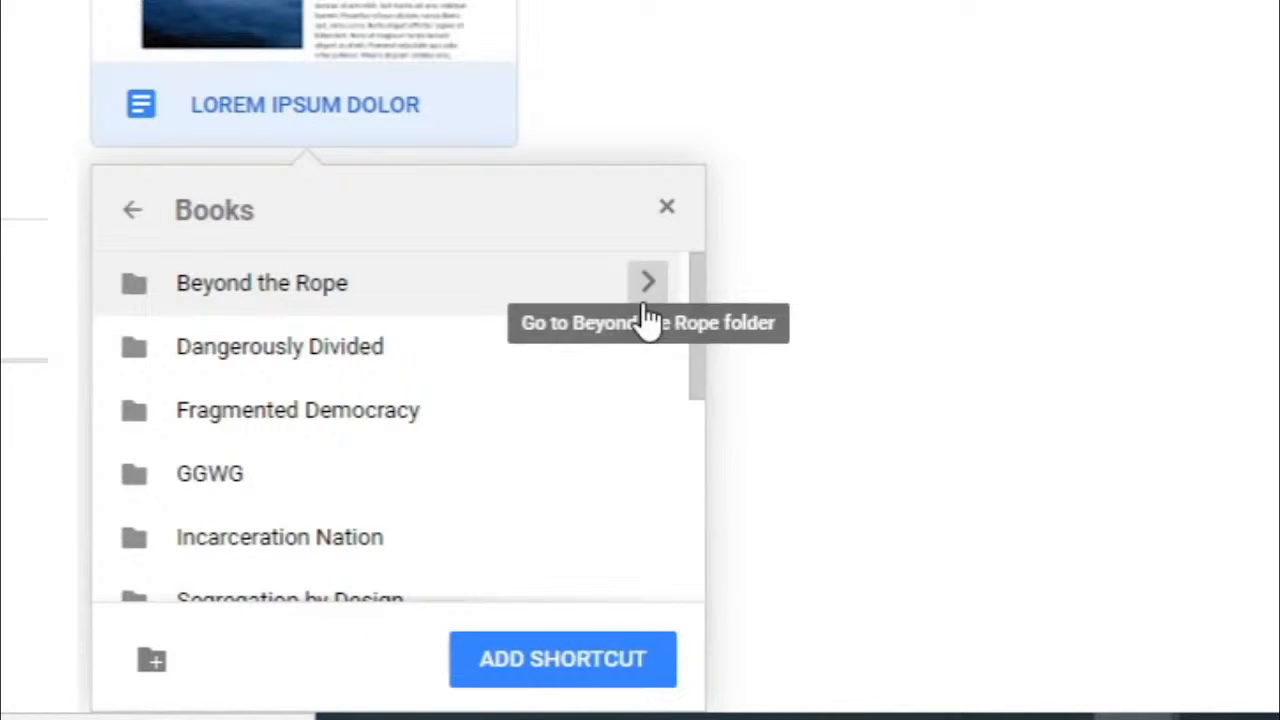
{"action": "left_click", "coordinate": [514, 651]}
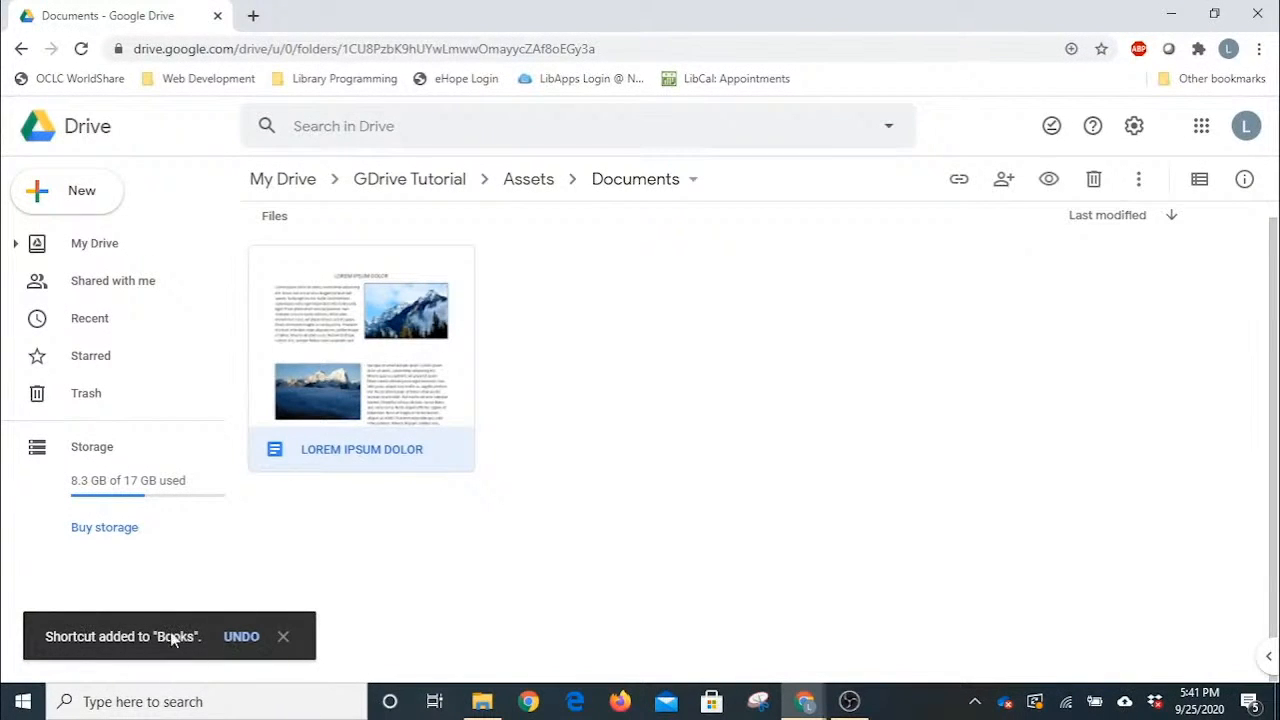
{"action": "left_click", "coordinate": [284, 179]}
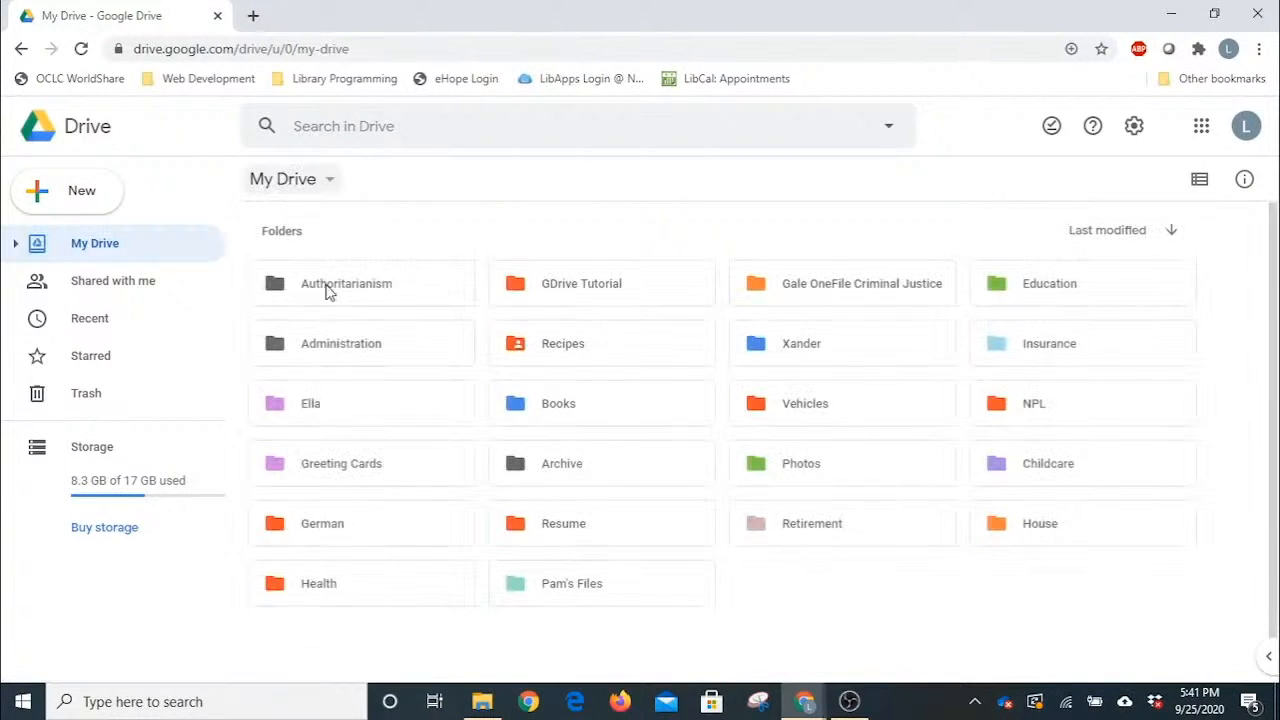
{"action": "double_click", "coordinate": [630, 410]}
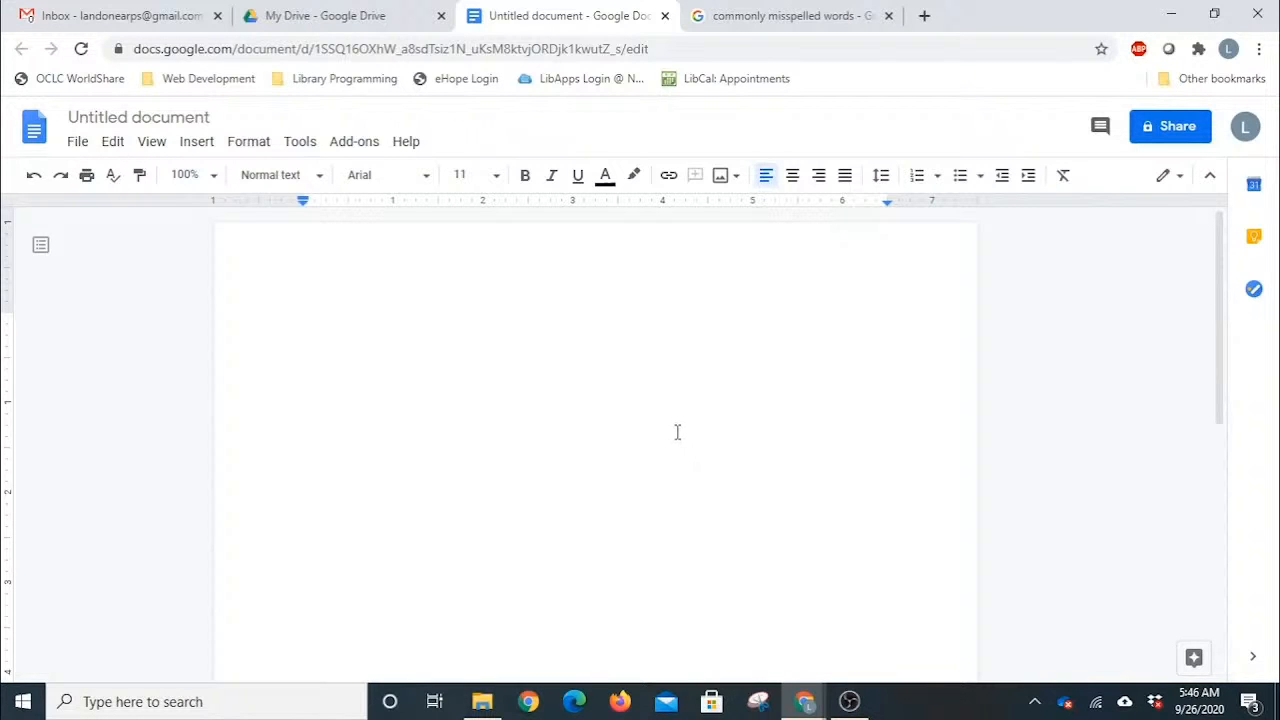
Open the untitled document's Substitutions preferences and look through the existing replacement pairs
{"action": "left_click", "coordinate": [299, 142]}
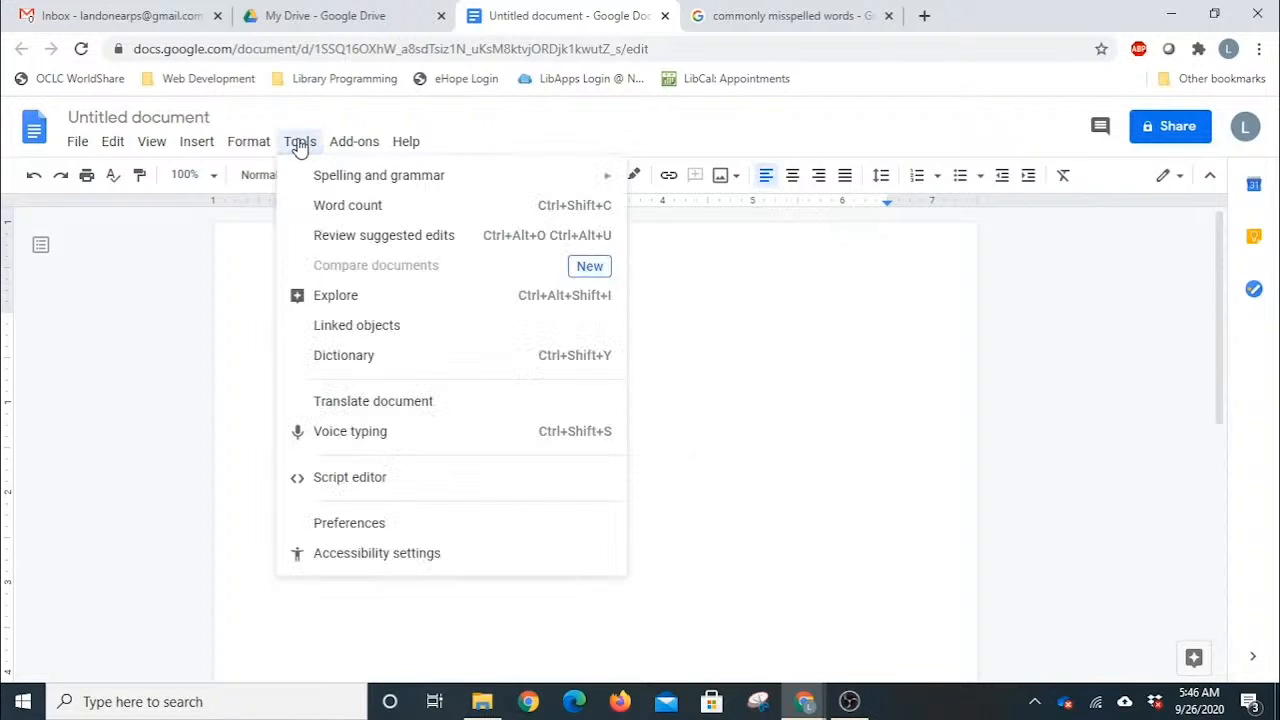
{"action": "left_click", "coordinate": [337, 525]}
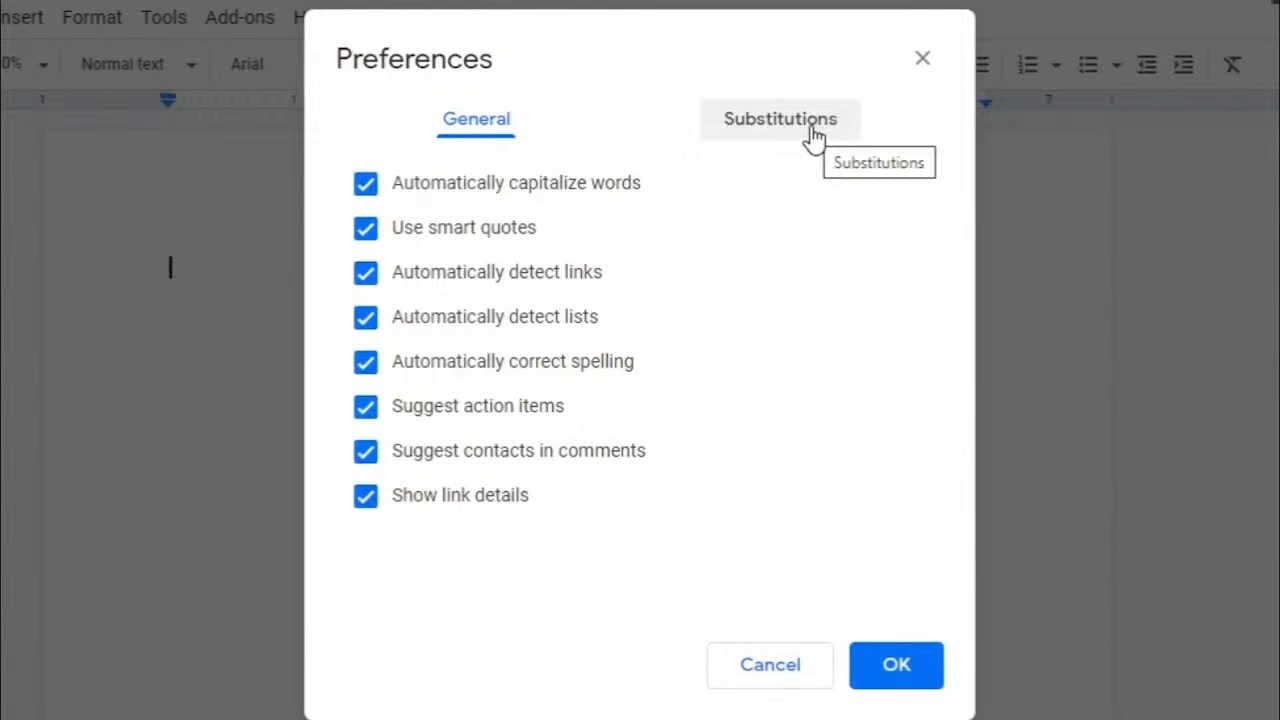
{"action": "left_click", "coordinate": [814, 138]}
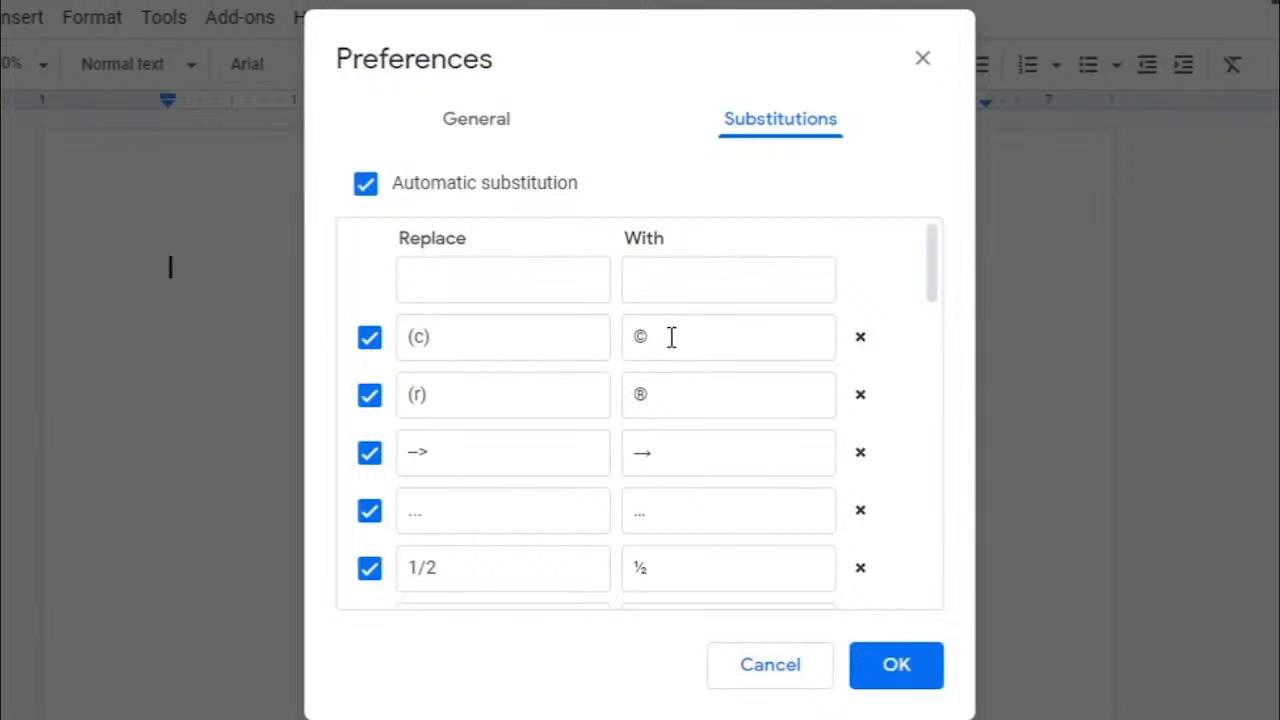
{"action": "scroll", "coordinate": [508, 502], "scroll_direction": "down", "scroll_amount": 3}
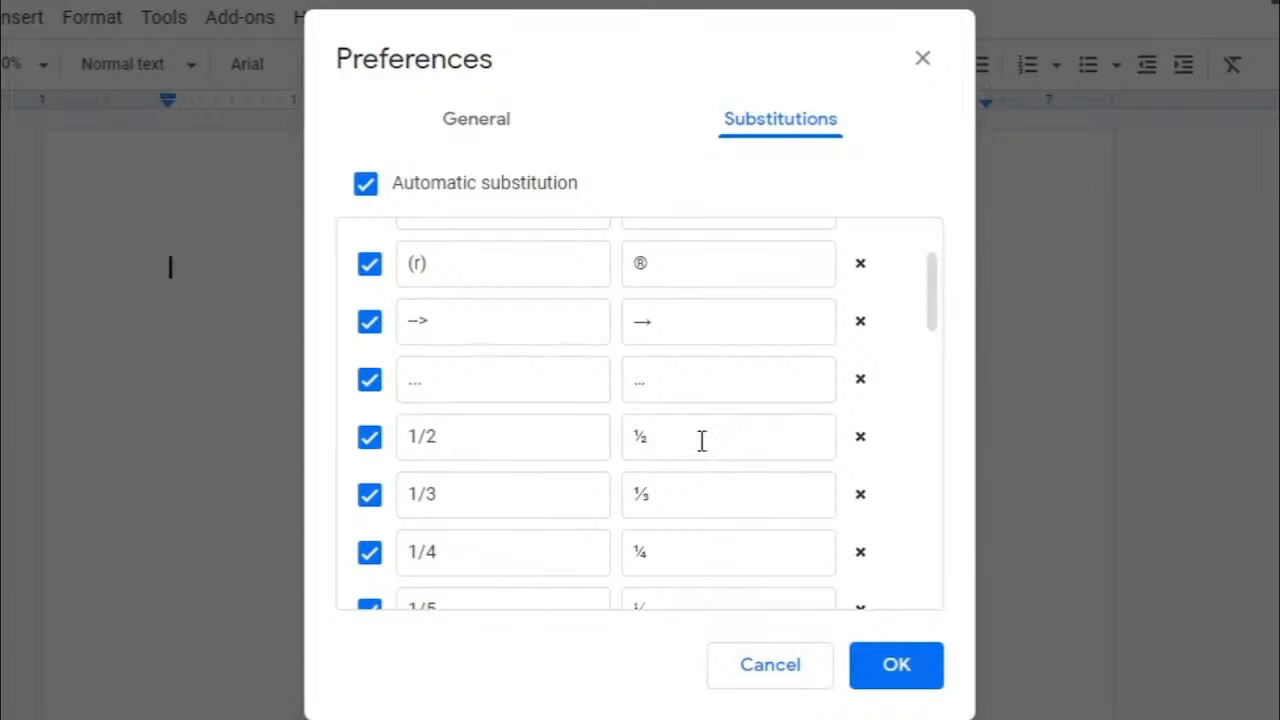
{"action": "left_click_drag", "start_coordinate": [926, 291], "coordinate": [926, 262]}
Add an automatic substitution that replaces "narwahl" with "narwhal" and save the preferences
{"action": "left_click", "coordinate": [520, 286]}
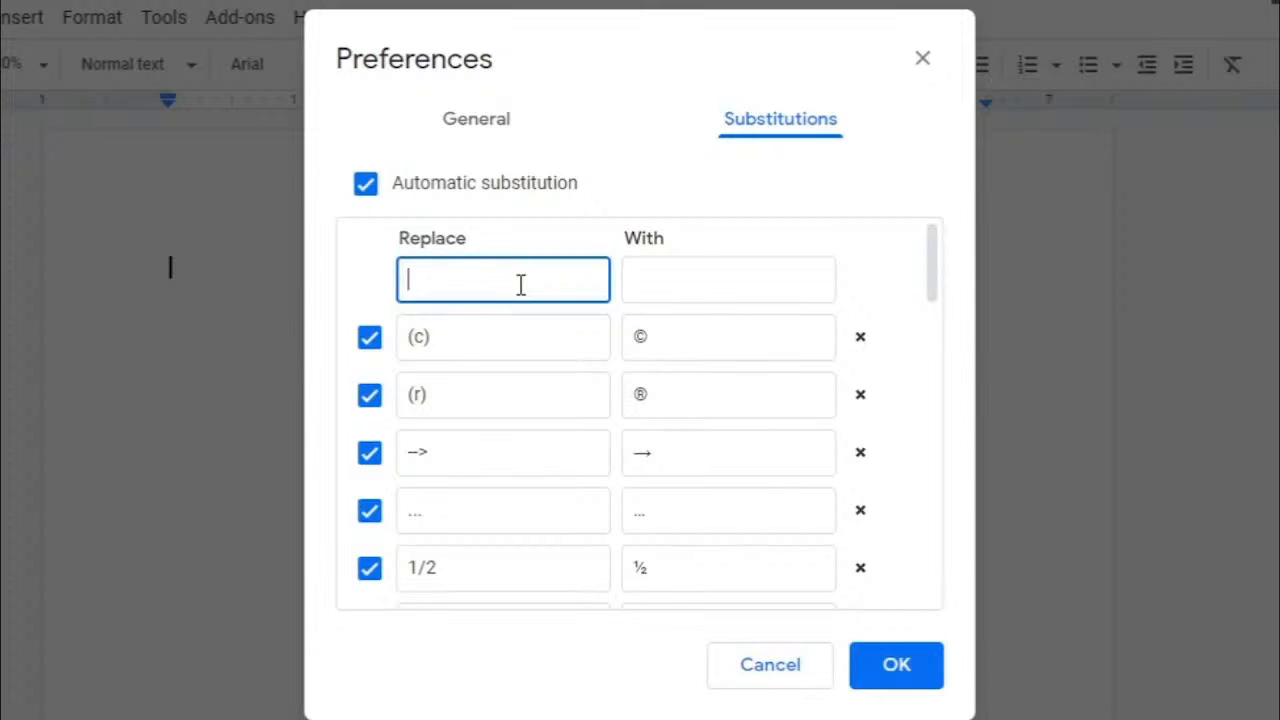
{"action": "type", "text": "narwahl"}
{"action": "left_click", "coordinate": [668, 286]}
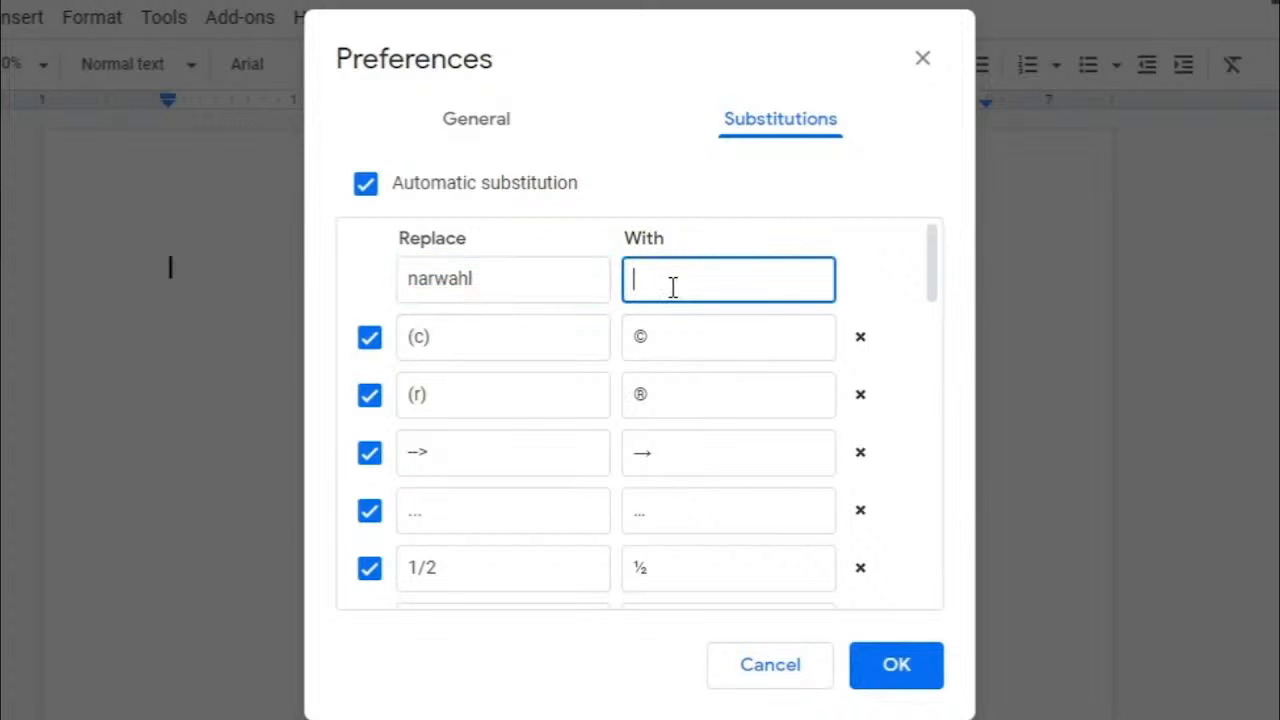
{"action": "type", "text": "narwh"}
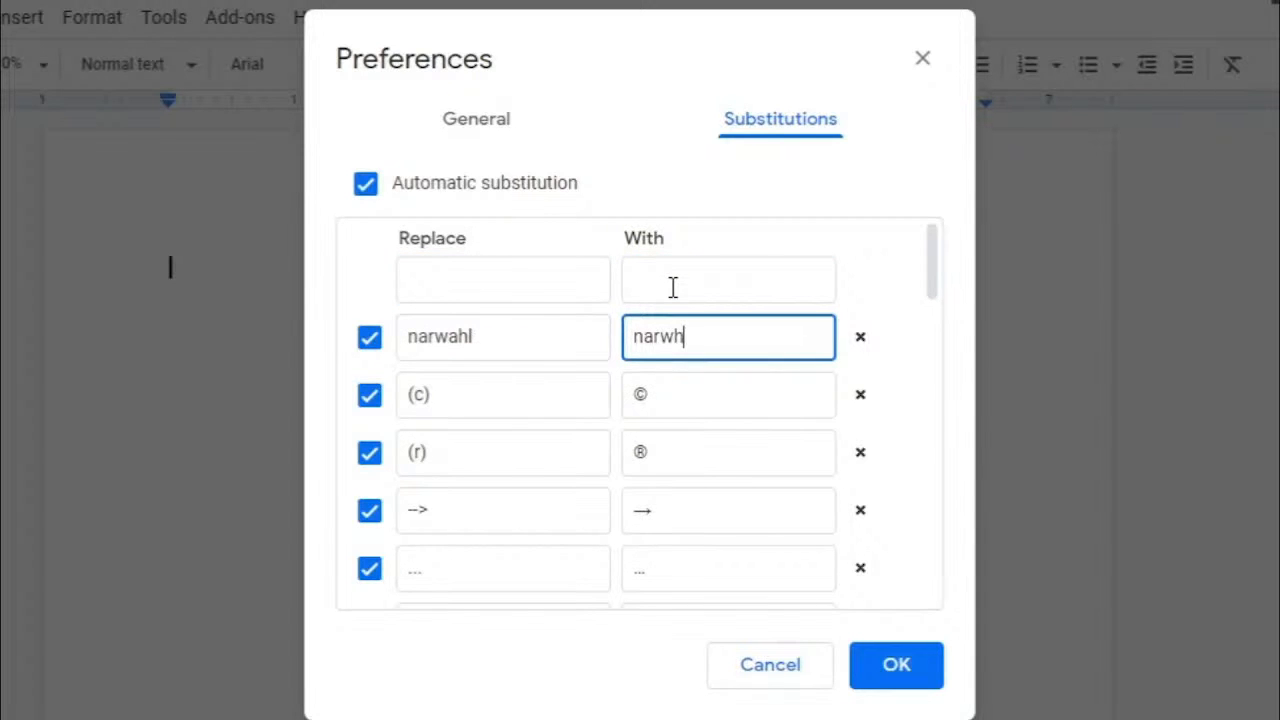
{"action": "type", "text": "al"}
{"action": "left_click", "coordinate": [896, 666]}
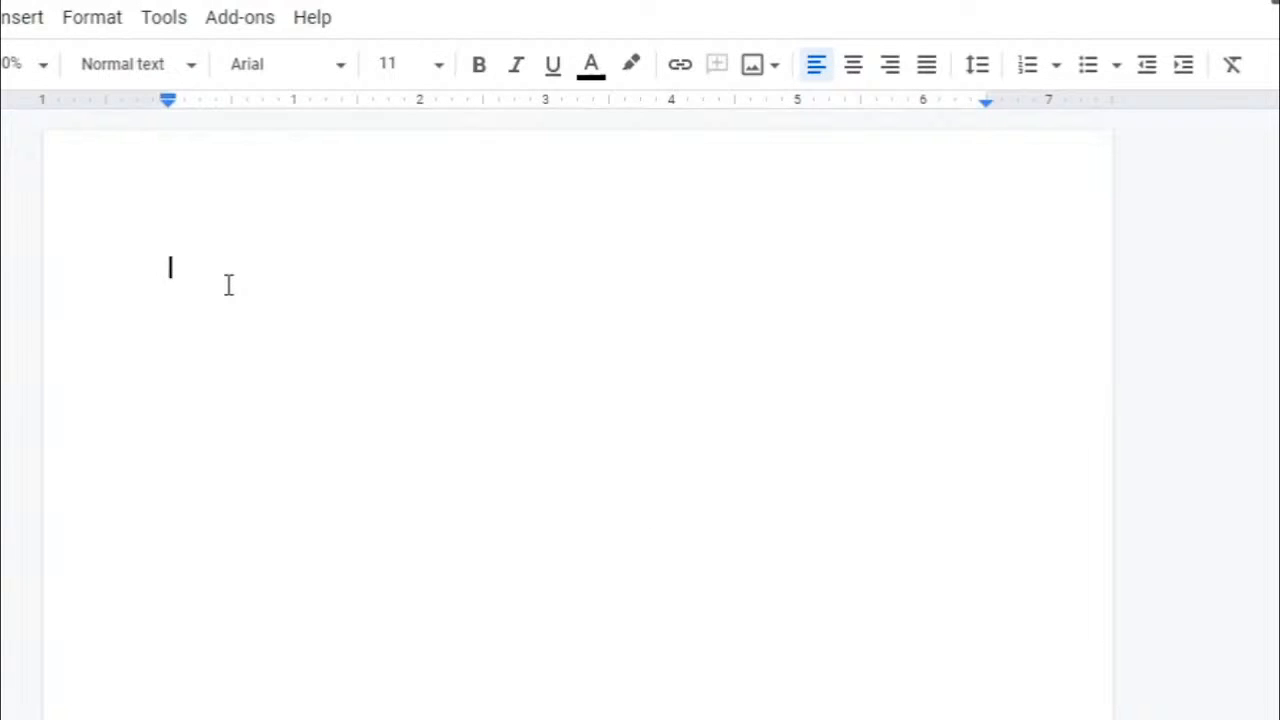
Test the new substitution by entering "narwahl" on the first line of the document and starting a new line
{"action": "type", "text": "nar"}
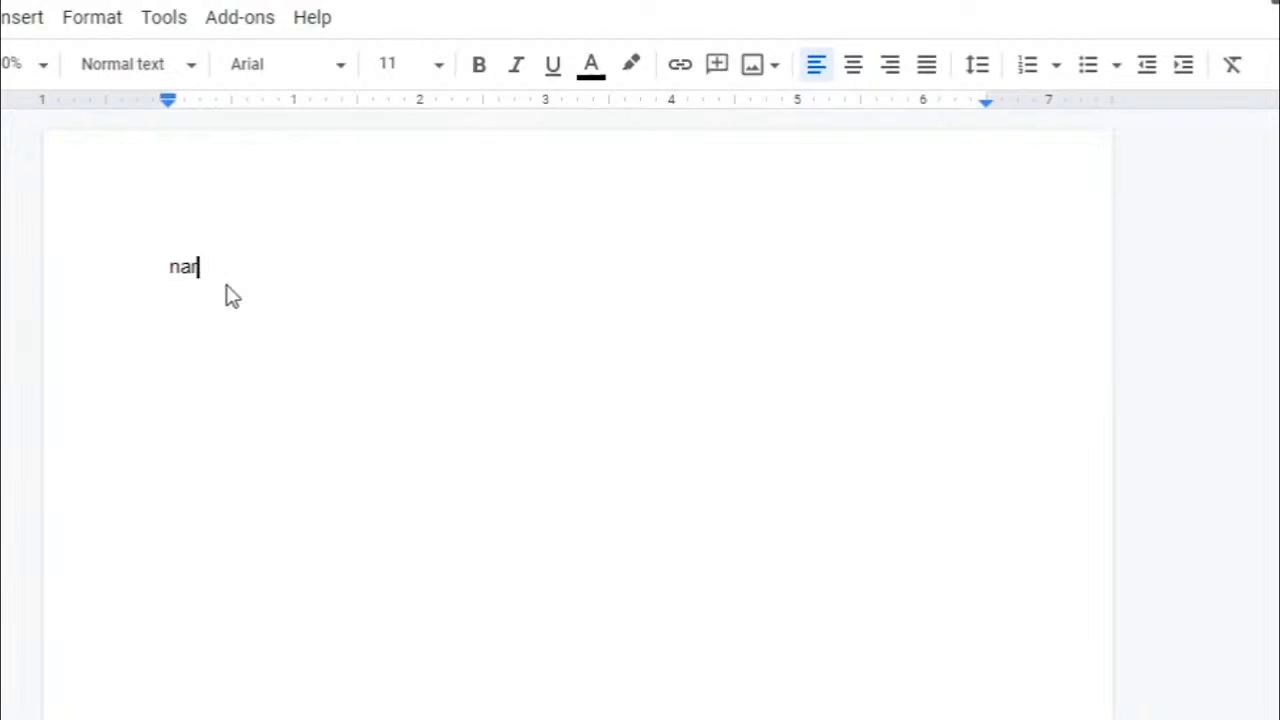
{"action": "type", "text": "wa"}
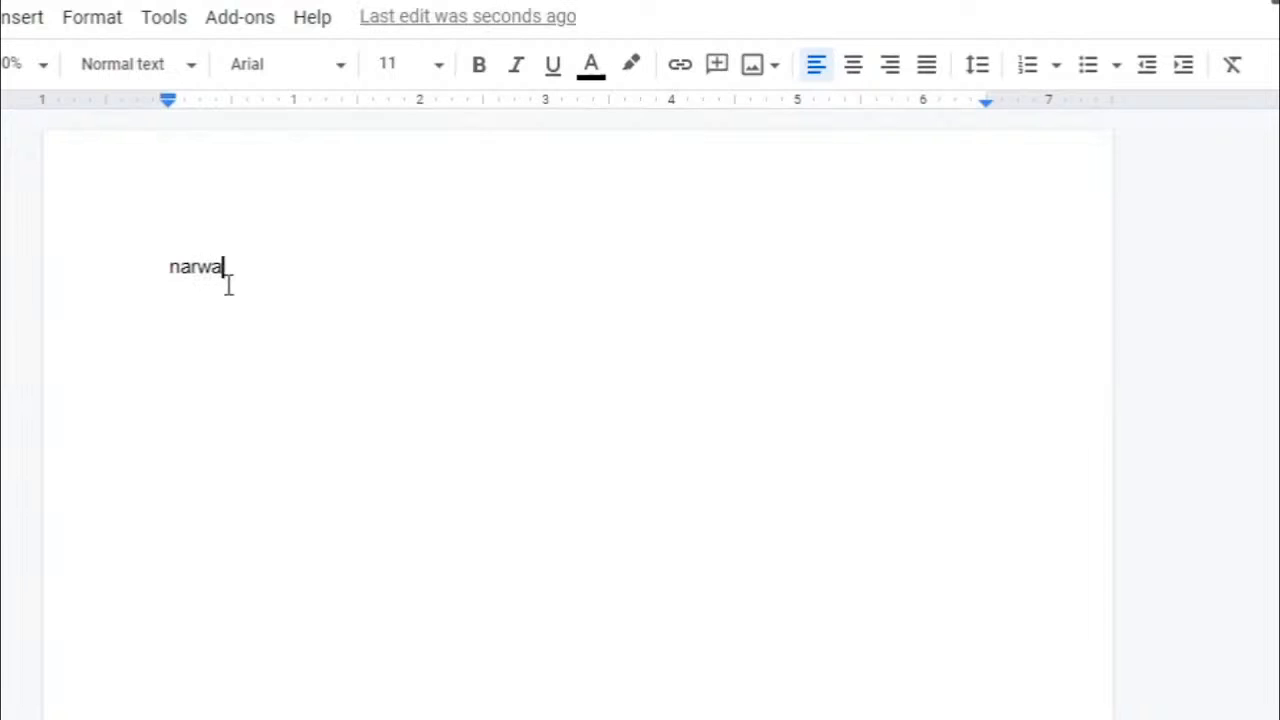
{"action": "type", "text": "hl"}
{"action": "key", "text": "Return"}
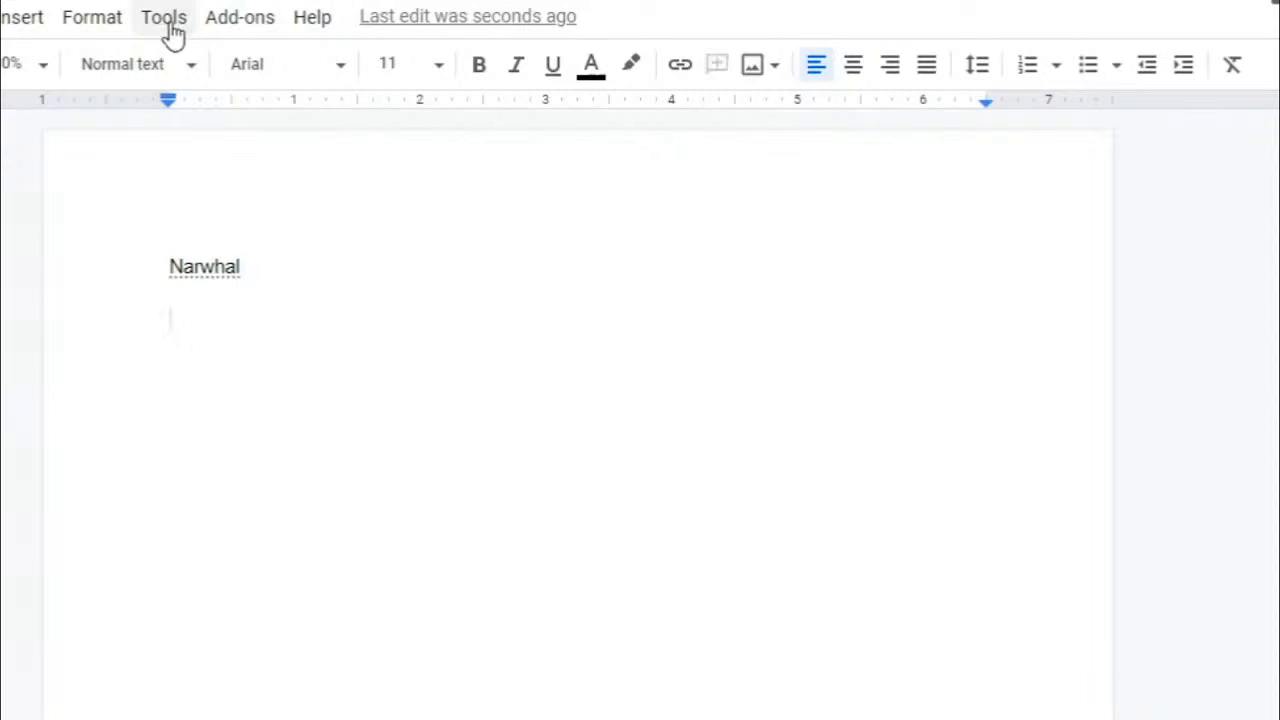
Add an automatic substitution replacing "recieved" with "received", and test it by entering "recieved" on the document's second line
{"action": "left_click", "coordinate": [172, 32]}
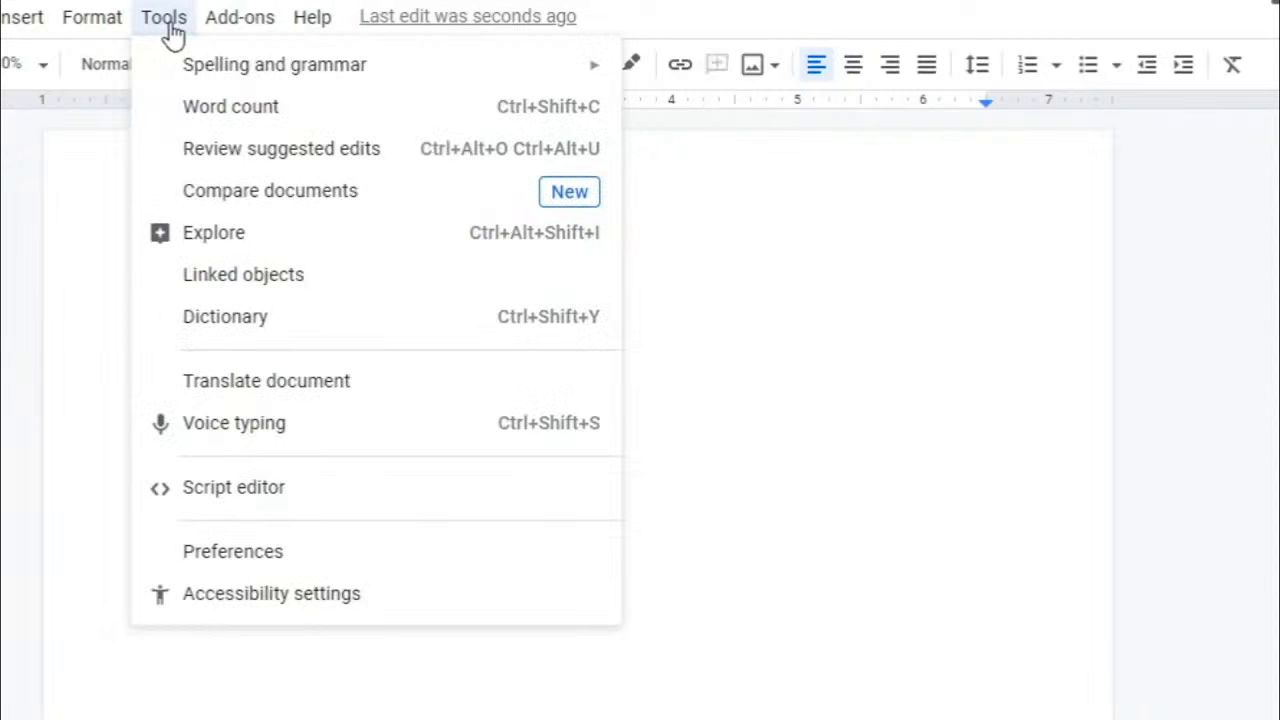
{"action": "left_click", "coordinate": [258, 552]}
{"action": "left_click", "coordinate": [811, 123]}
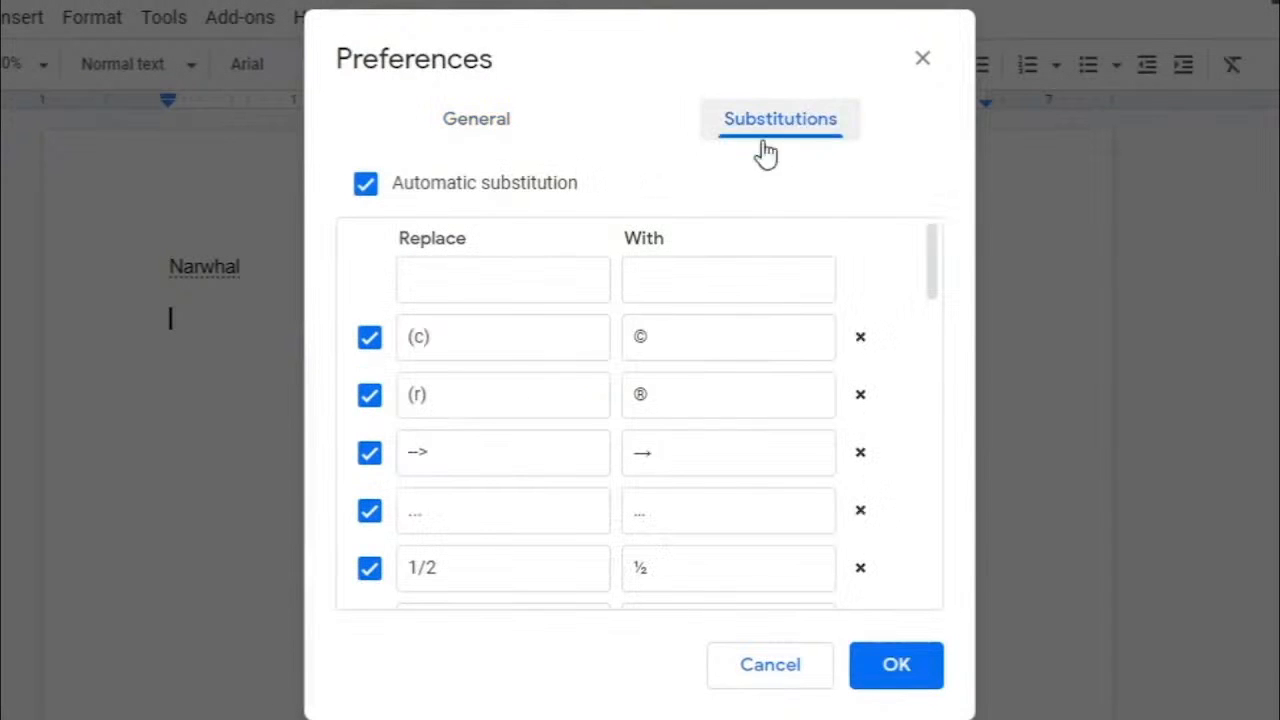
{"action": "left_click", "coordinate": [508, 277]}
{"action": "type", "text": "recieved"}
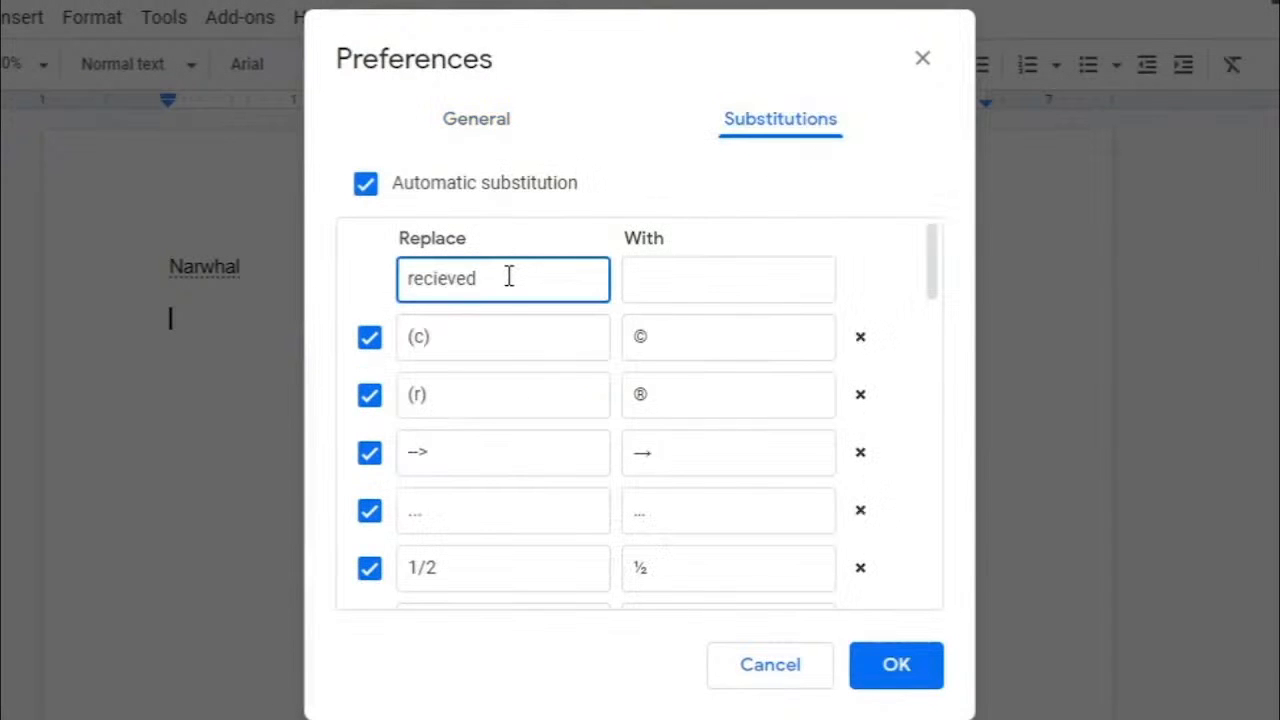
{"action": "left_click", "coordinate": [777, 272]}
{"action": "type", "text": "received"}
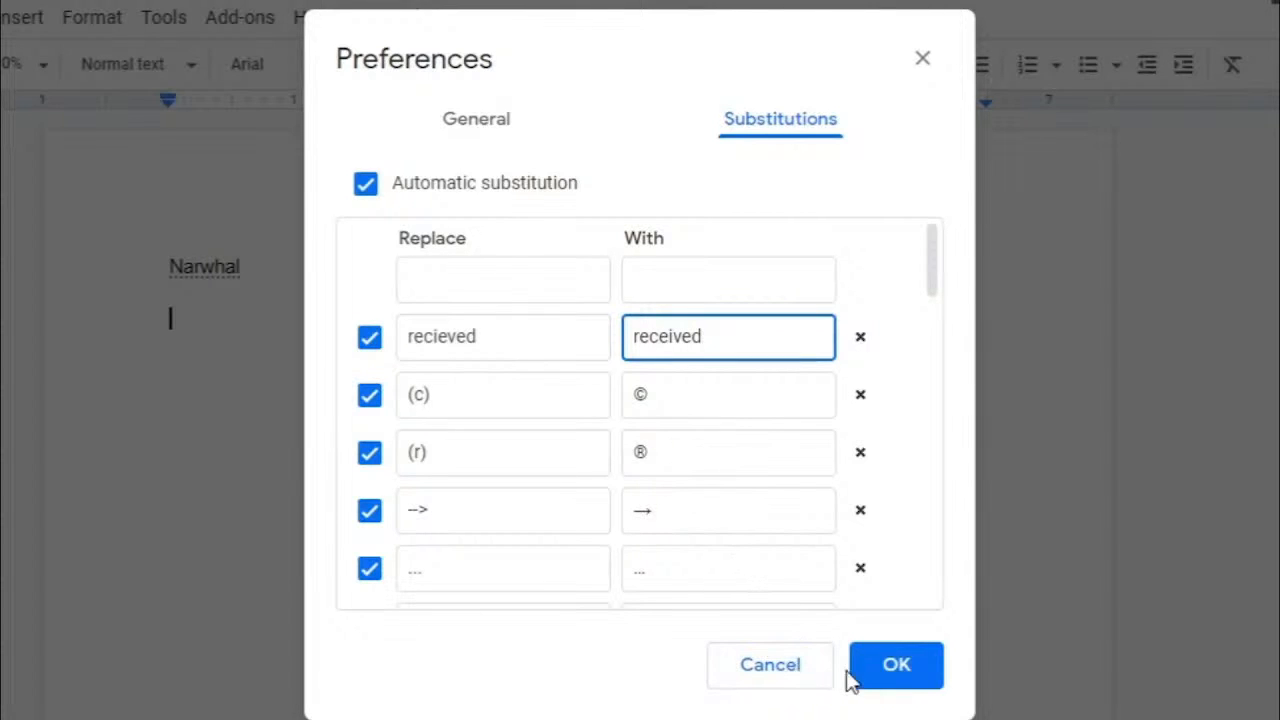
{"action": "left_click", "coordinate": [908, 686]}
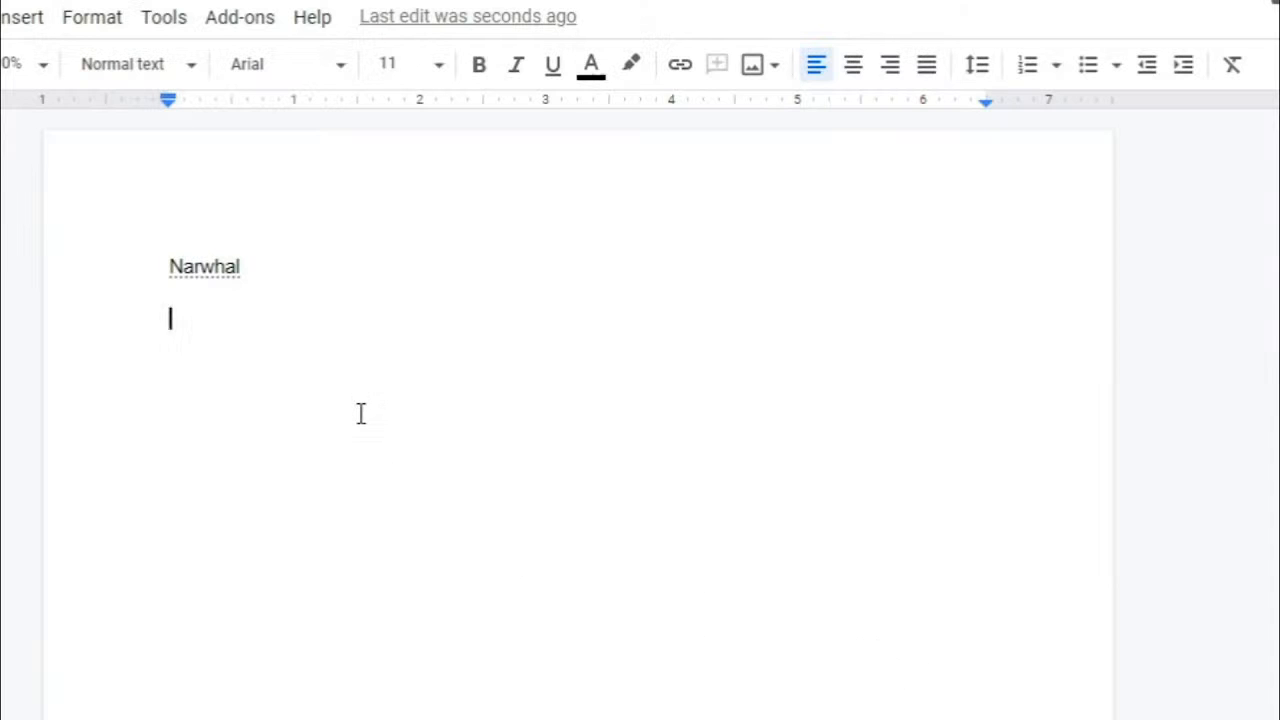
{"action": "type", "text": "reci"}
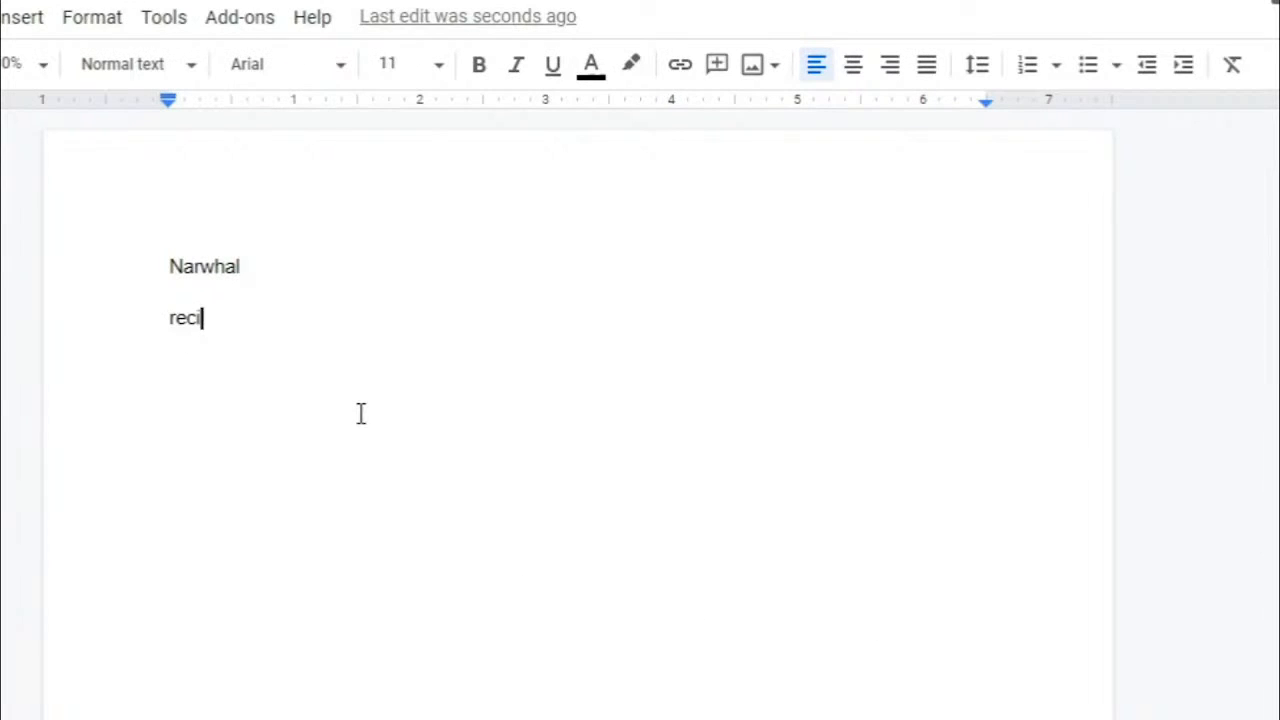
{"action": "type", "text": "eved"}
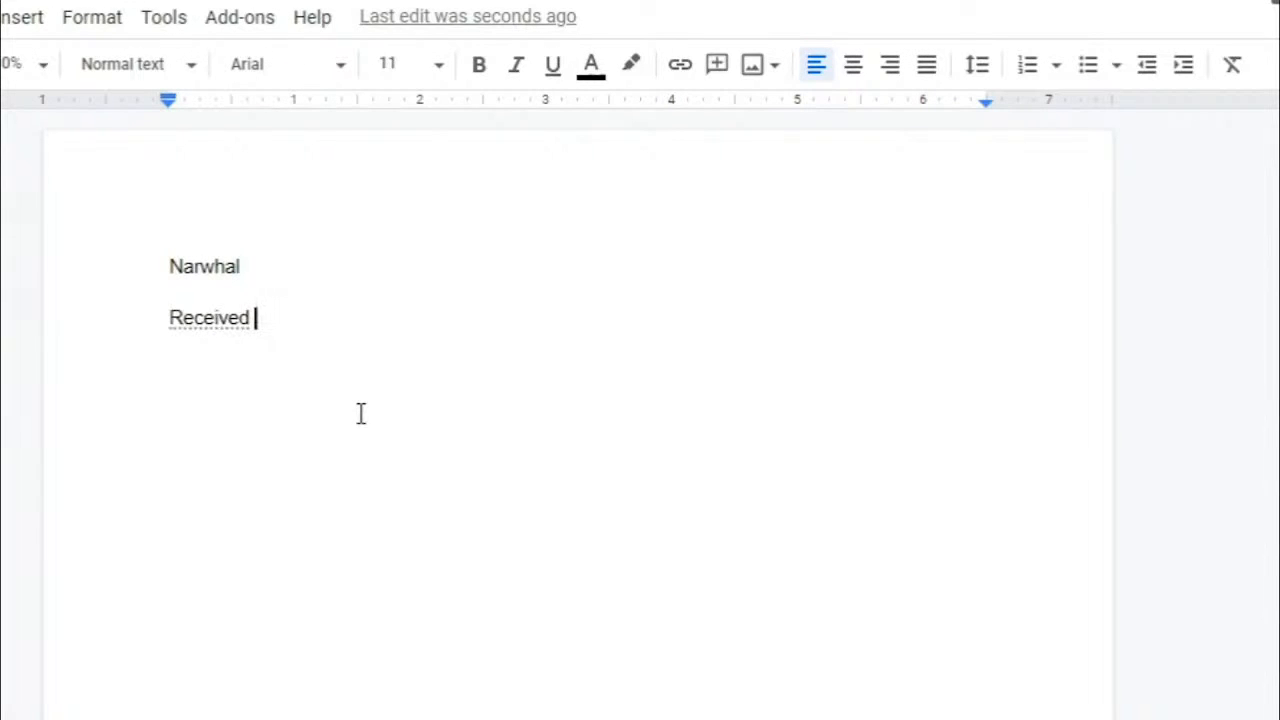
Add an automatic substitution replacing "THe" with "The", and test it by entering "THe" on the document's third line
{"action": "left_click", "coordinate": [166, 22]}
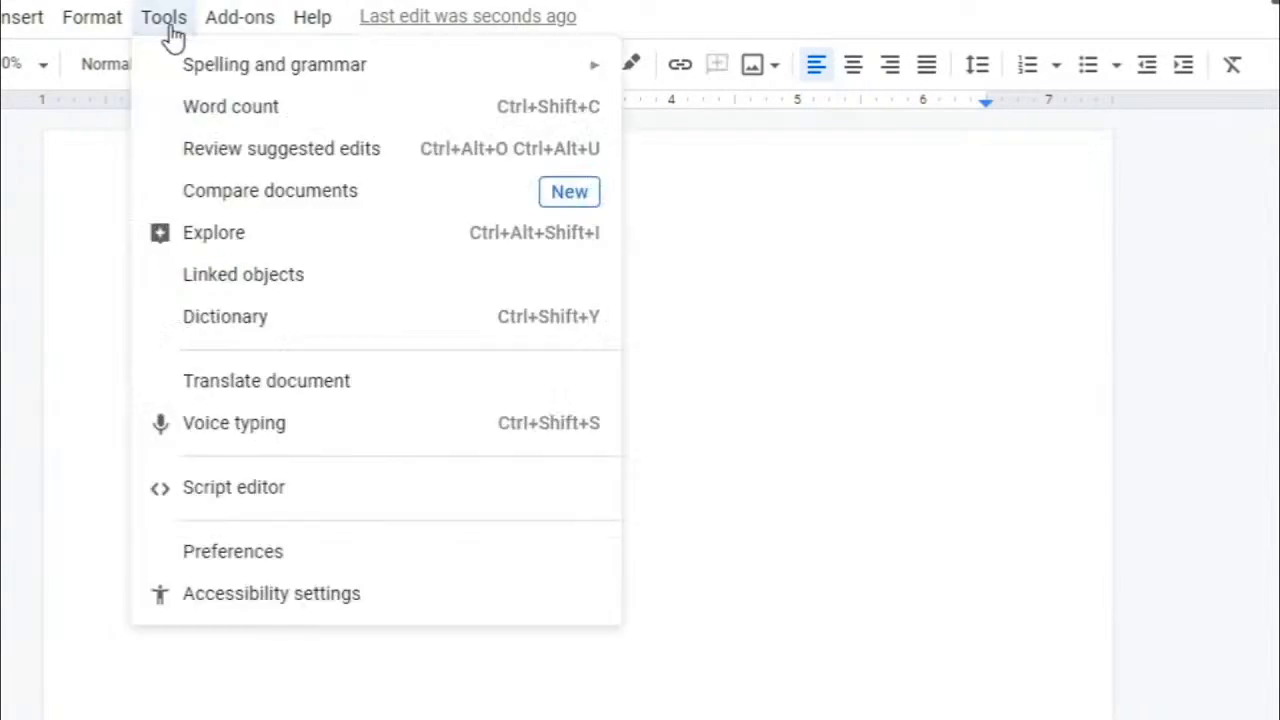
{"action": "left_click", "coordinate": [238, 551]}
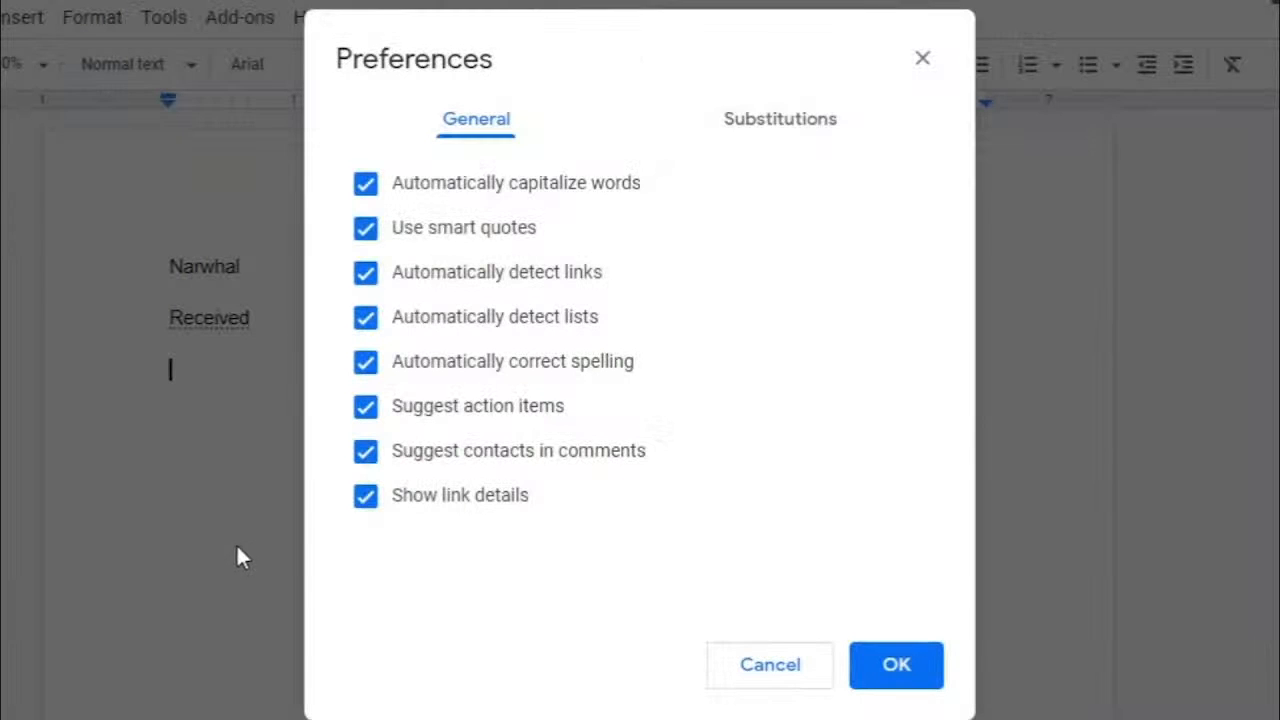
{"action": "left_click", "coordinate": [786, 124]}
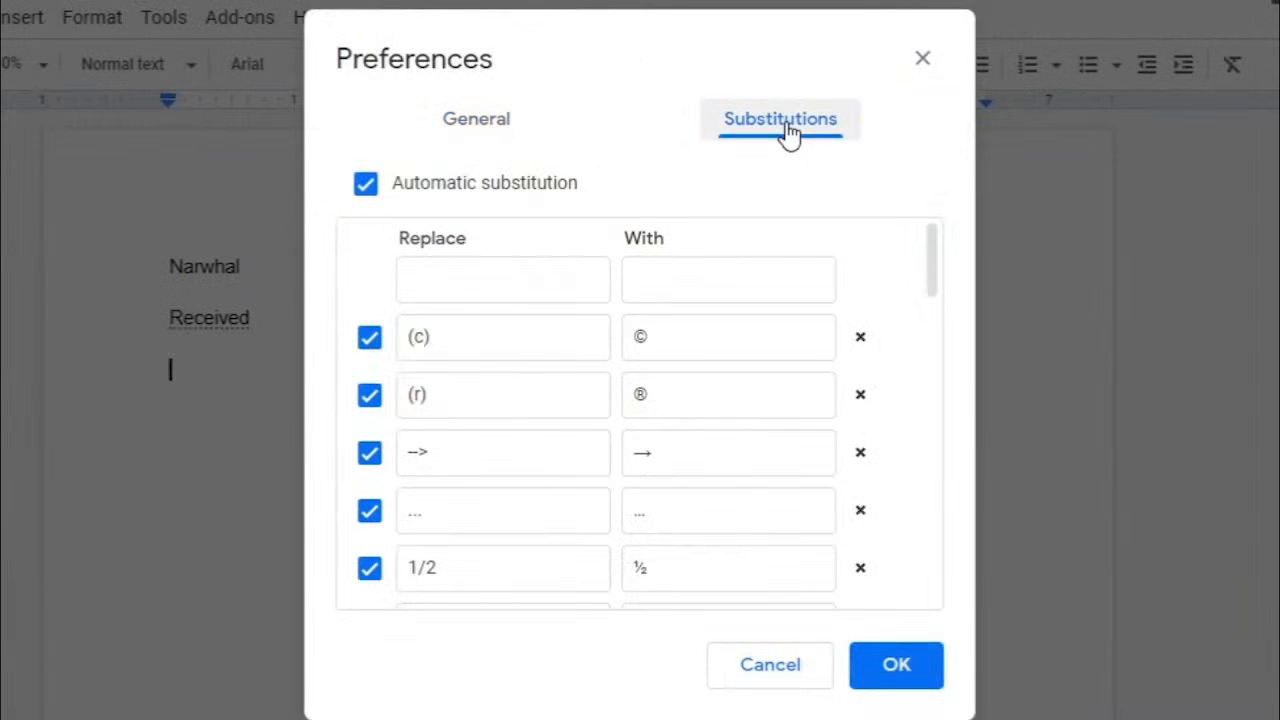
{"action": "left_click", "coordinate": [515, 276]}
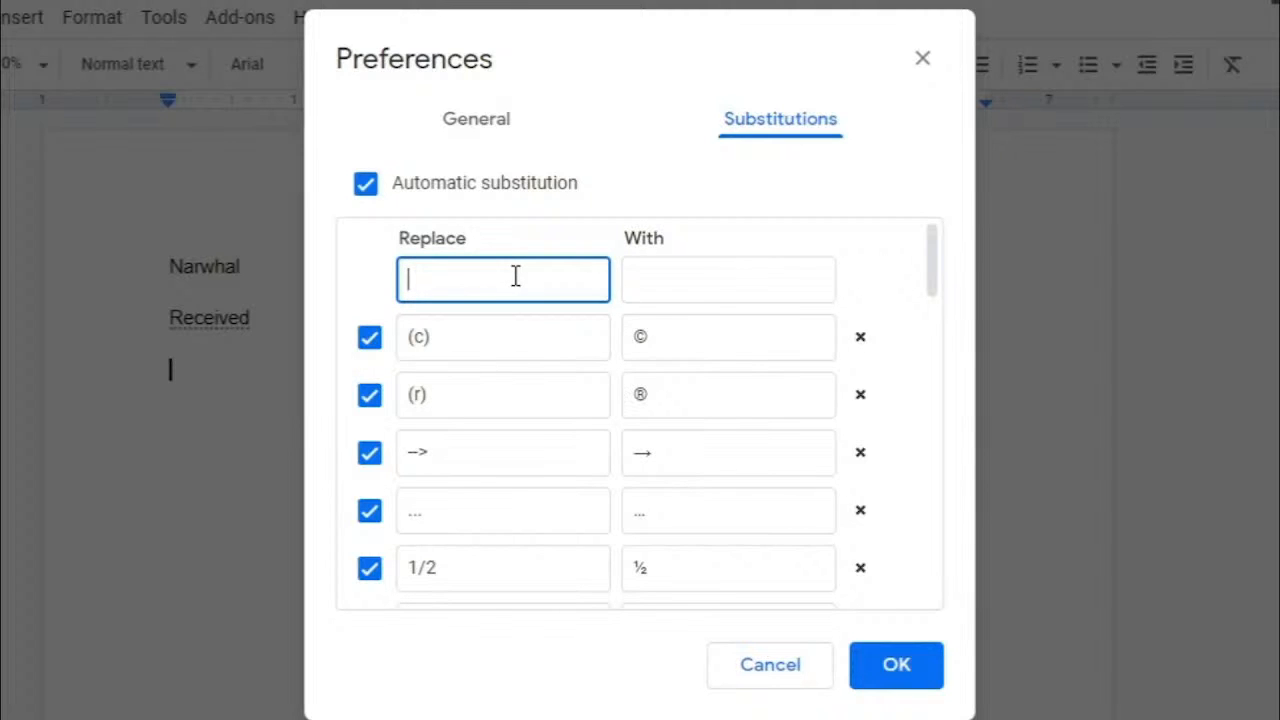
{"action": "type", "text": "THe"}
{"action": "left_click", "coordinate": [707, 286]}
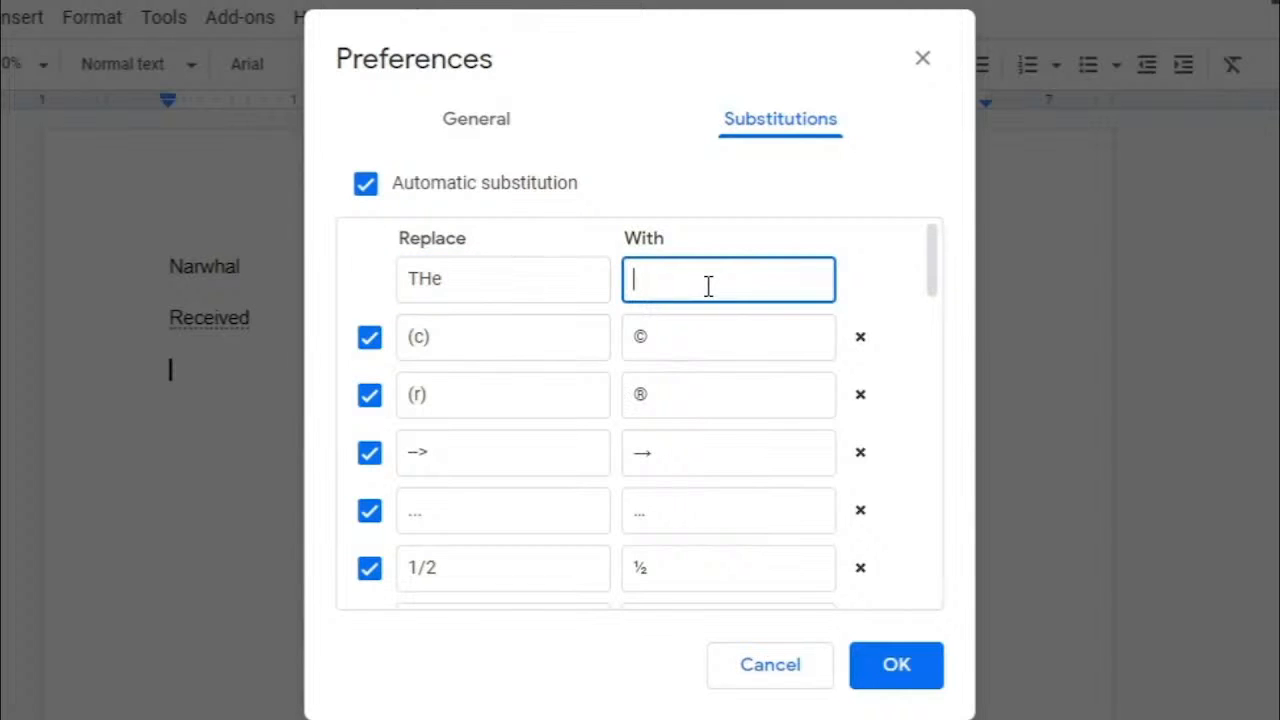
{"action": "type", "text": "The"}
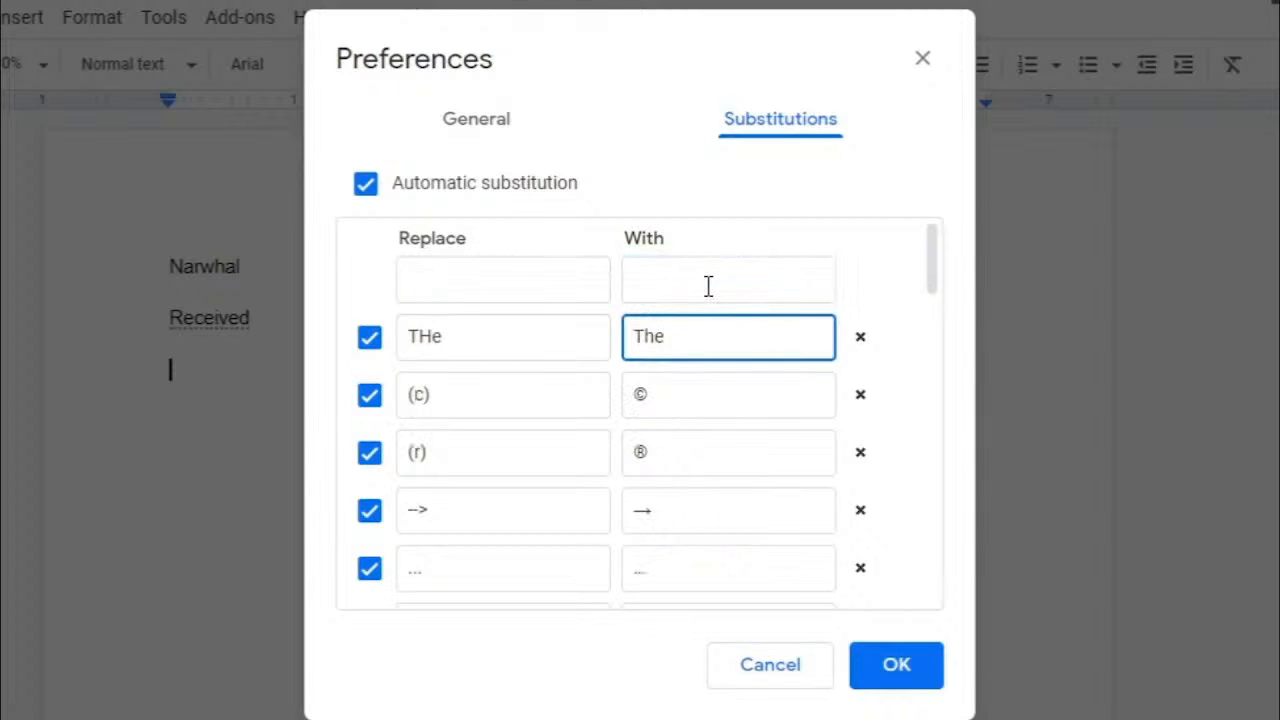
{"action": "left_click", "coordinate": [897, 668]}
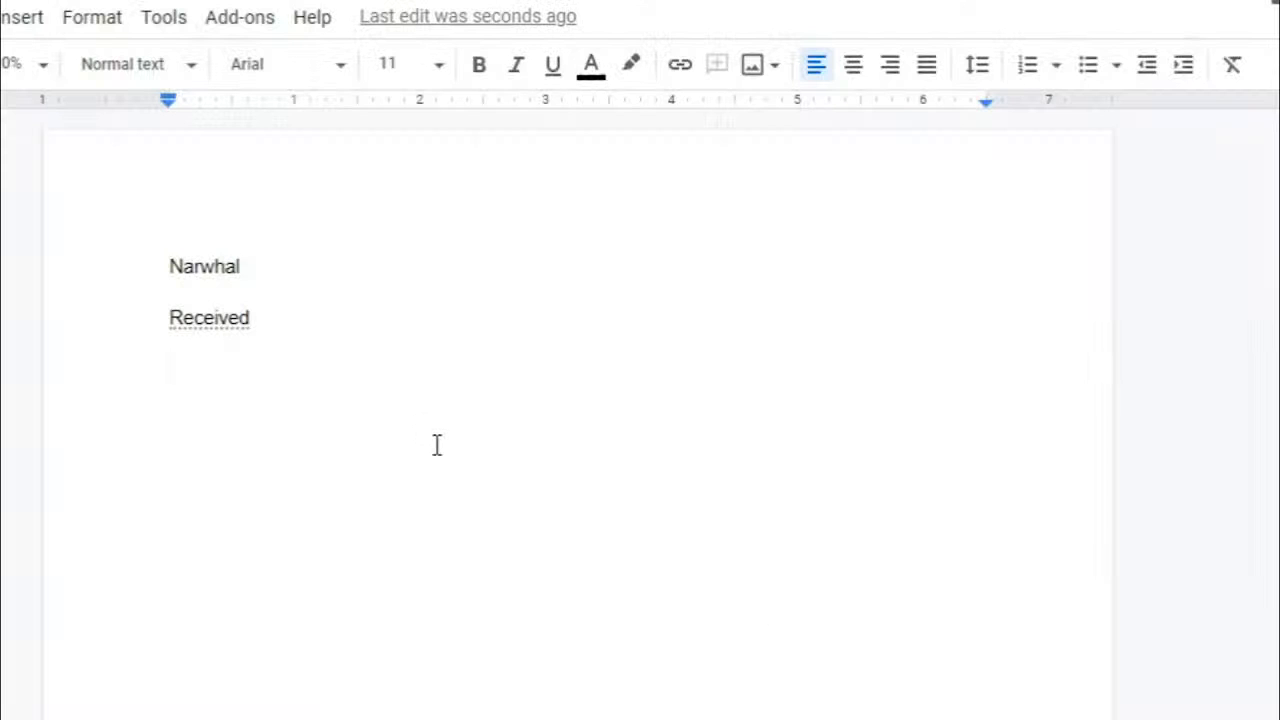
{"action": "type", "text": "THe"}
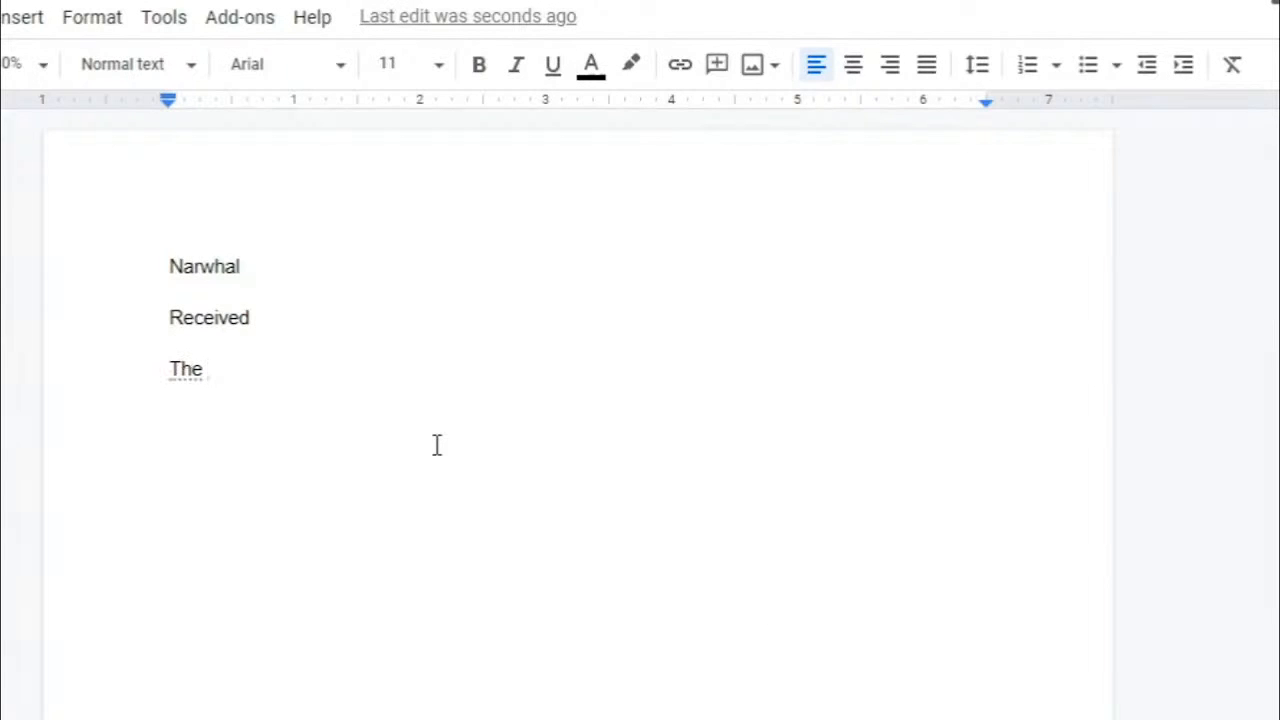
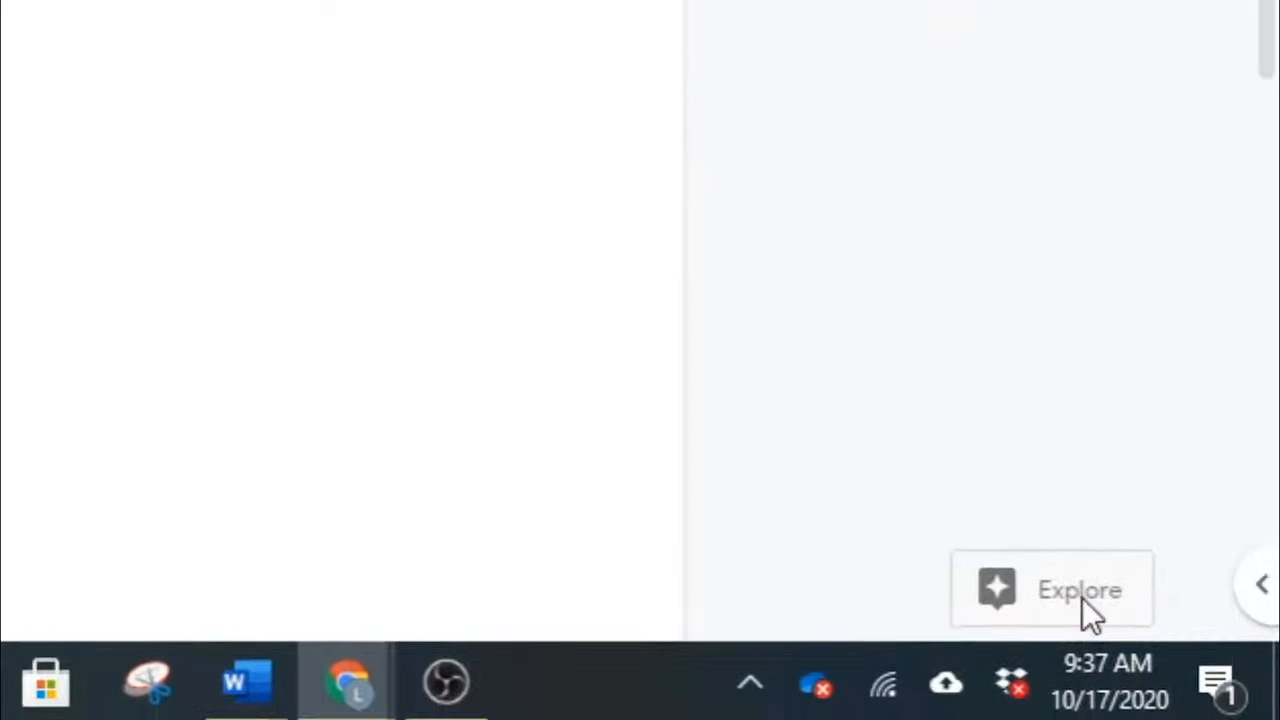
Explore the topic "emerald ash borer" and insert the side-view photo of the beetle on bark into the document
{"action": "left_click", "coordinate": [1082, 598]}
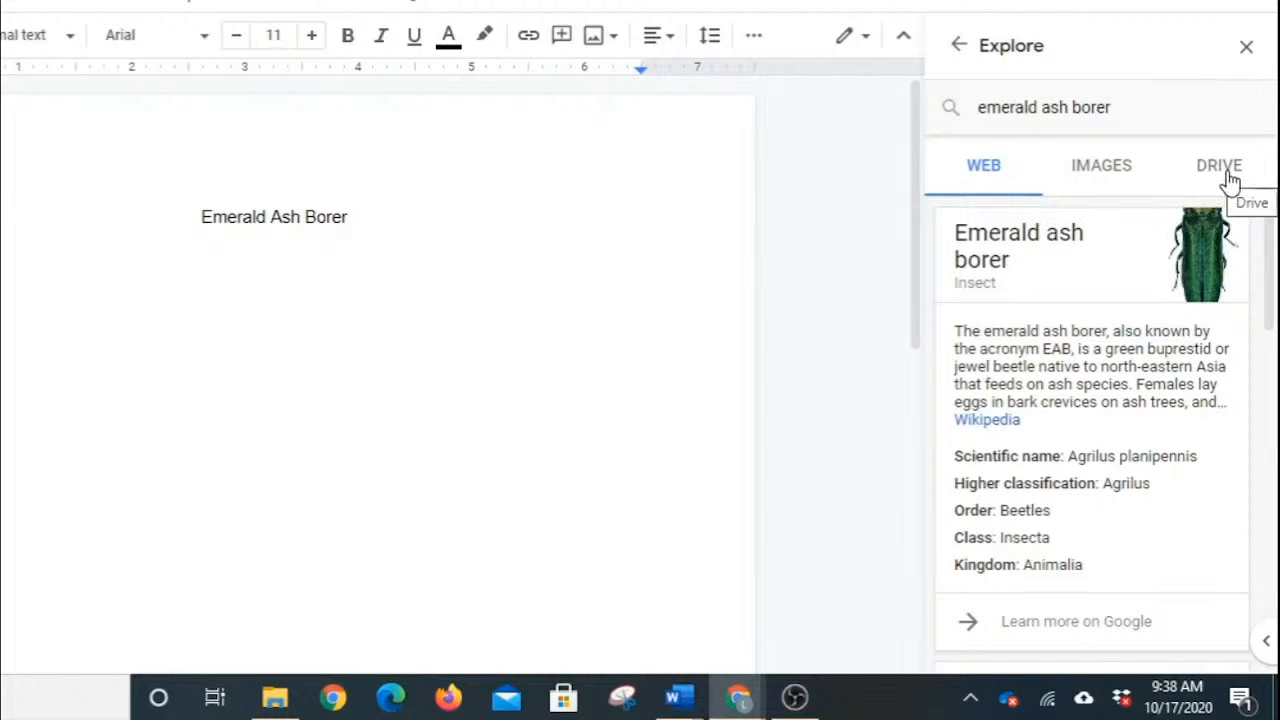
{"action": "left_click", "coordinate": [1110, 188]}
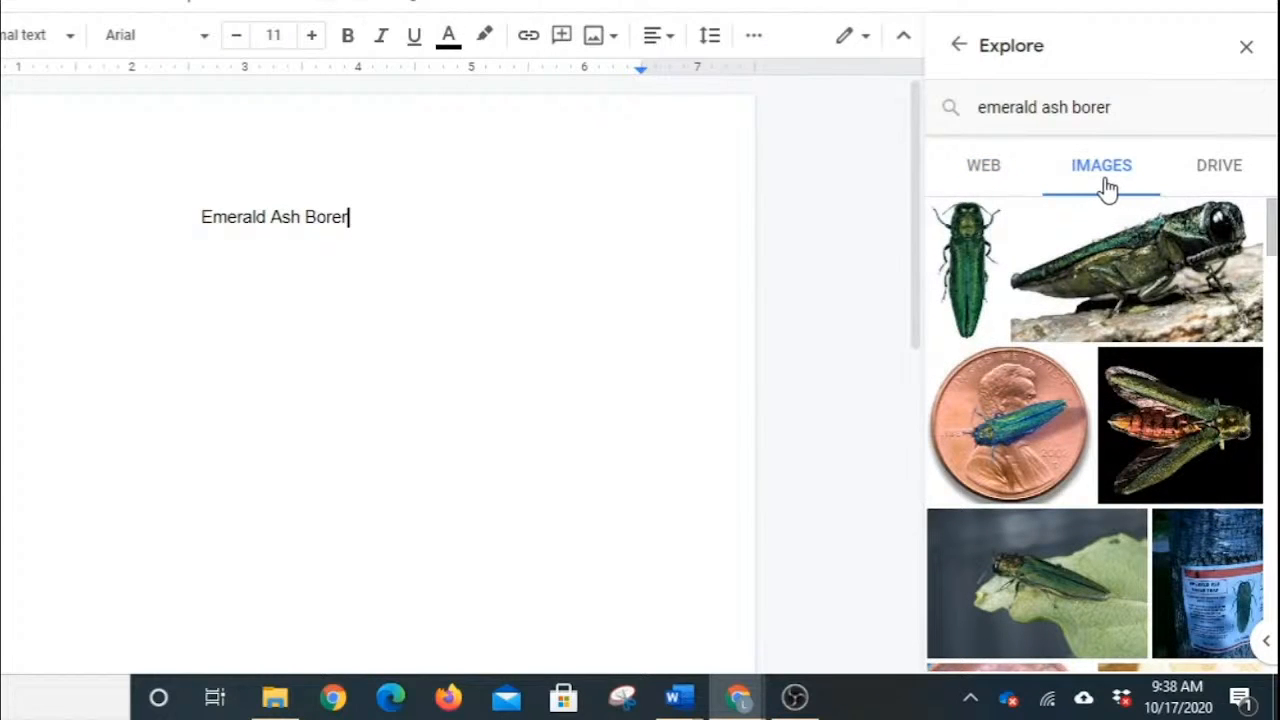
{"action": "mouse_move", "coordinate": [1110, 228]}
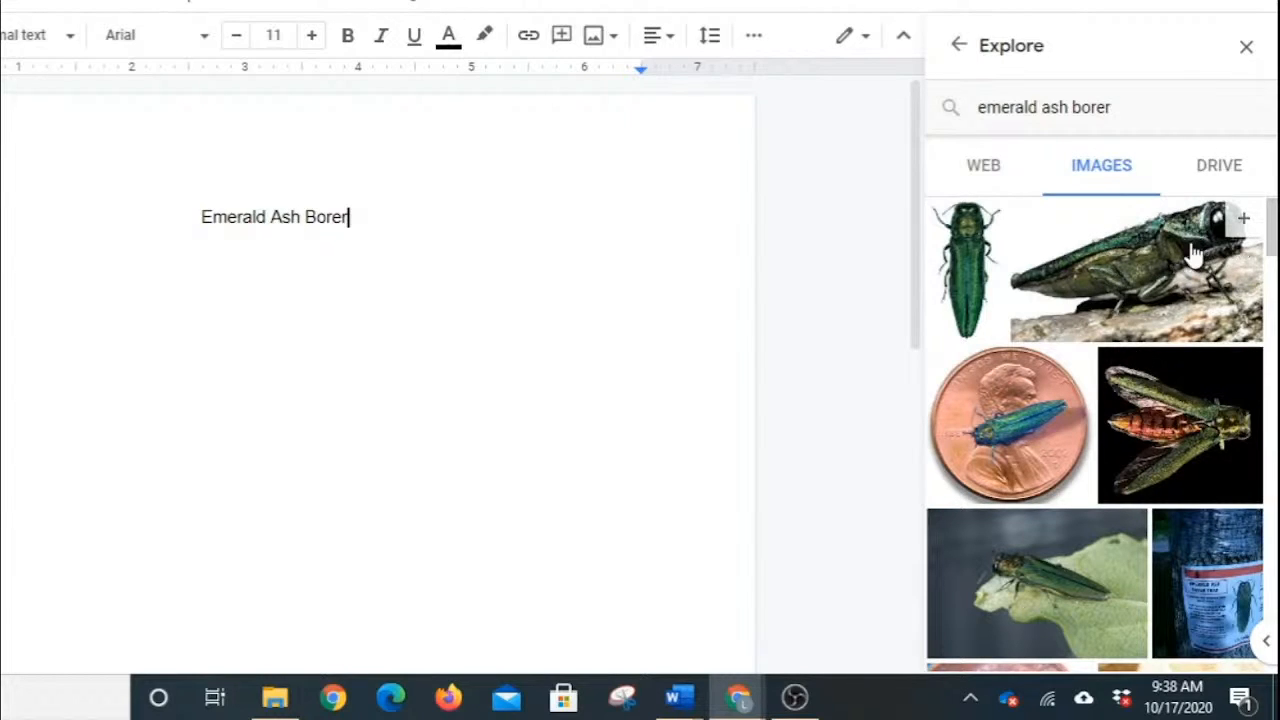
{"action": "left_click", "coordinate": [1193, 258]}
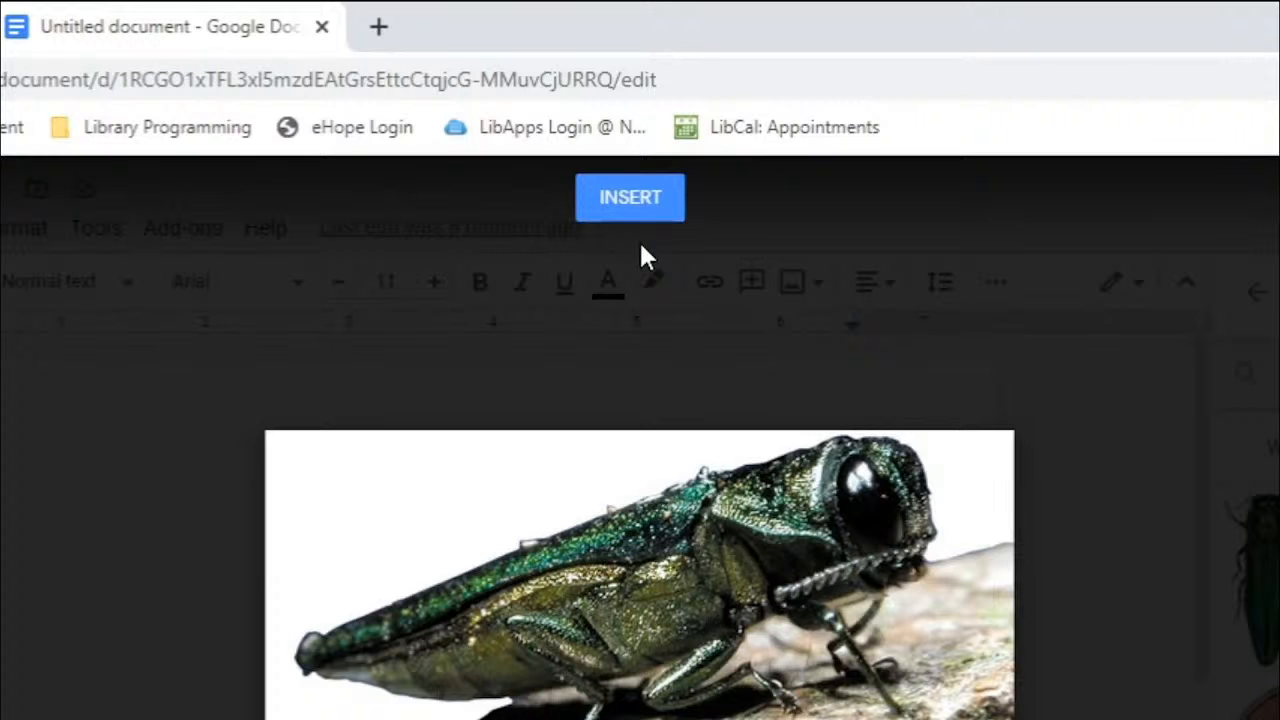
{"action": "left_click", "coordinate": [647, 216]}
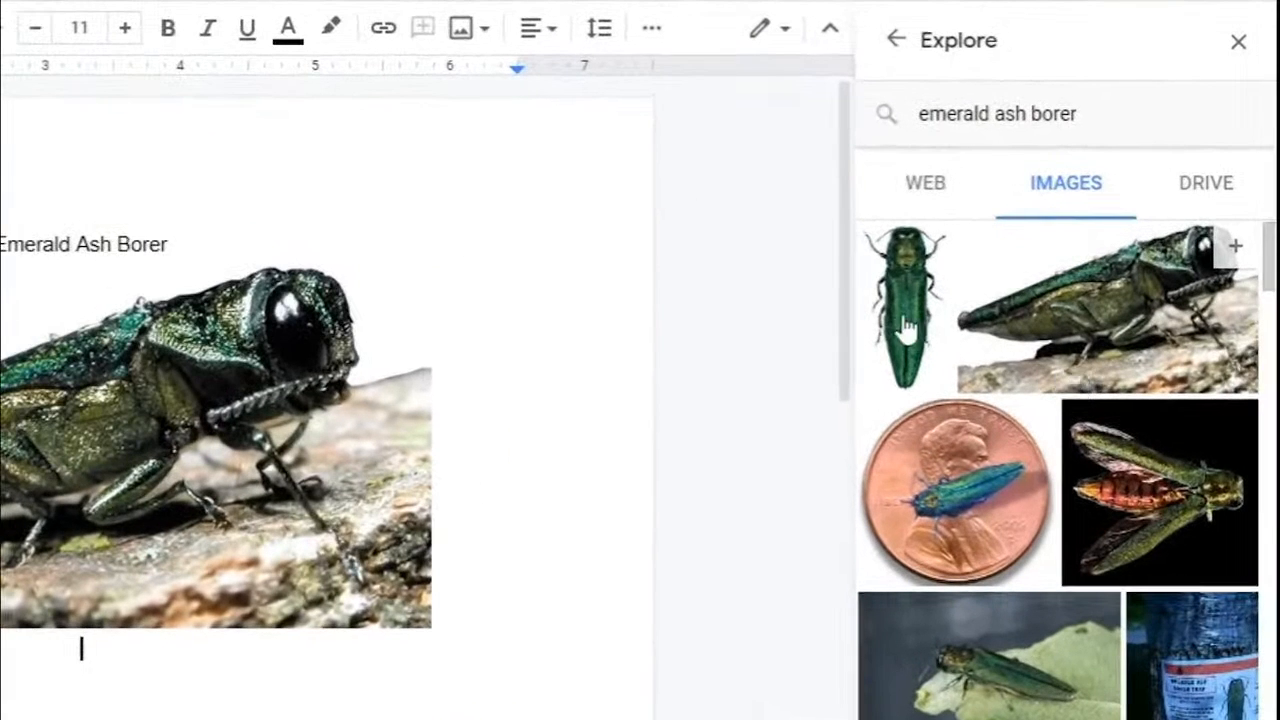
Find the Arbor Day Foundation's Emerald Ash Borer page among the Explore web results and open it
{"action": "left_click", "coordinate": [926, 196]}
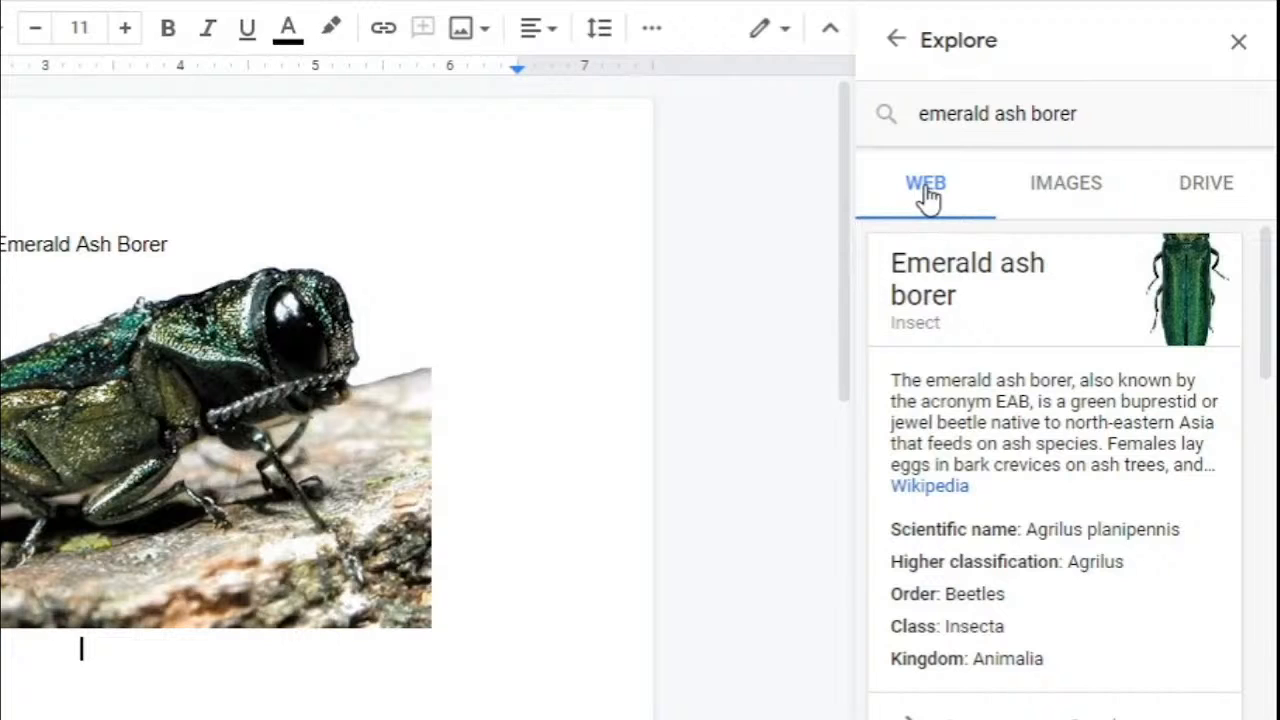
{"action": "scroll", "coordinate": [972, 305], "scroll_direction": "down", "scroll_amount": 3}
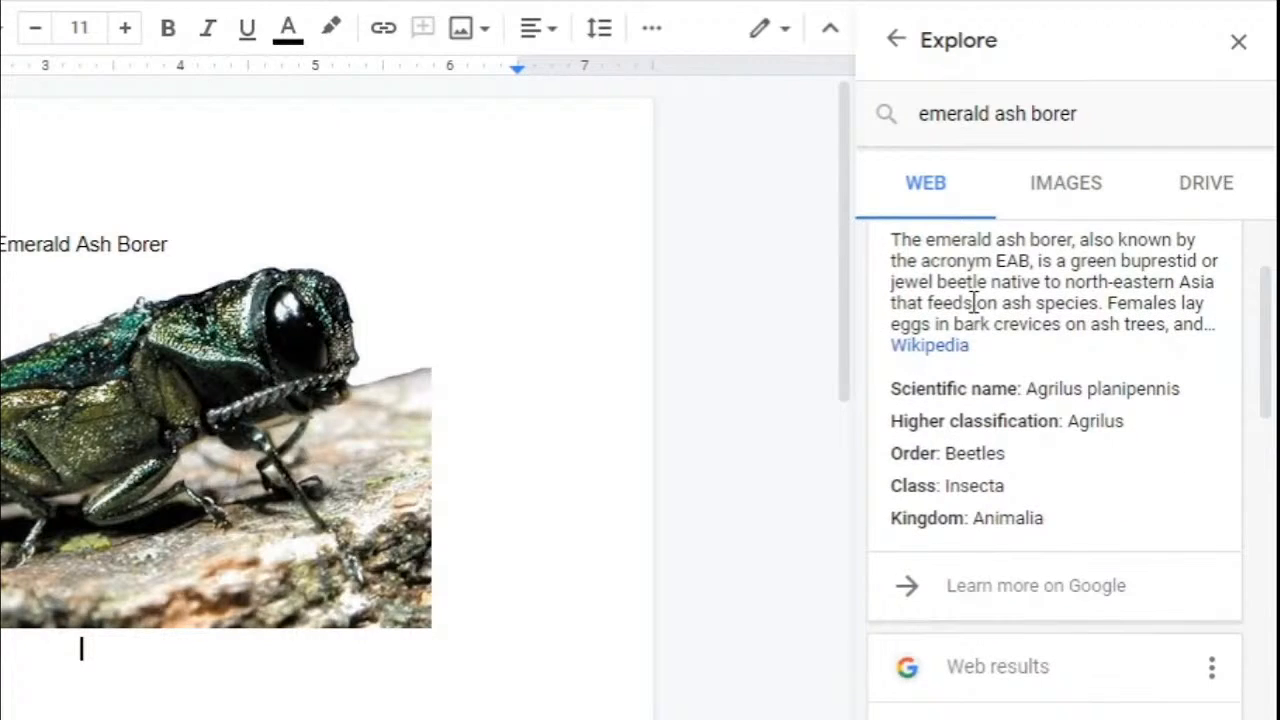
{"action": "scroll", "coordinate": [973, 325], "scroll_direction": "down", "scroll_amount": 3}
{"action": "scroll", "coordinate": [983, 555], "scroll_direction": "down", "scroll_amount": 3}
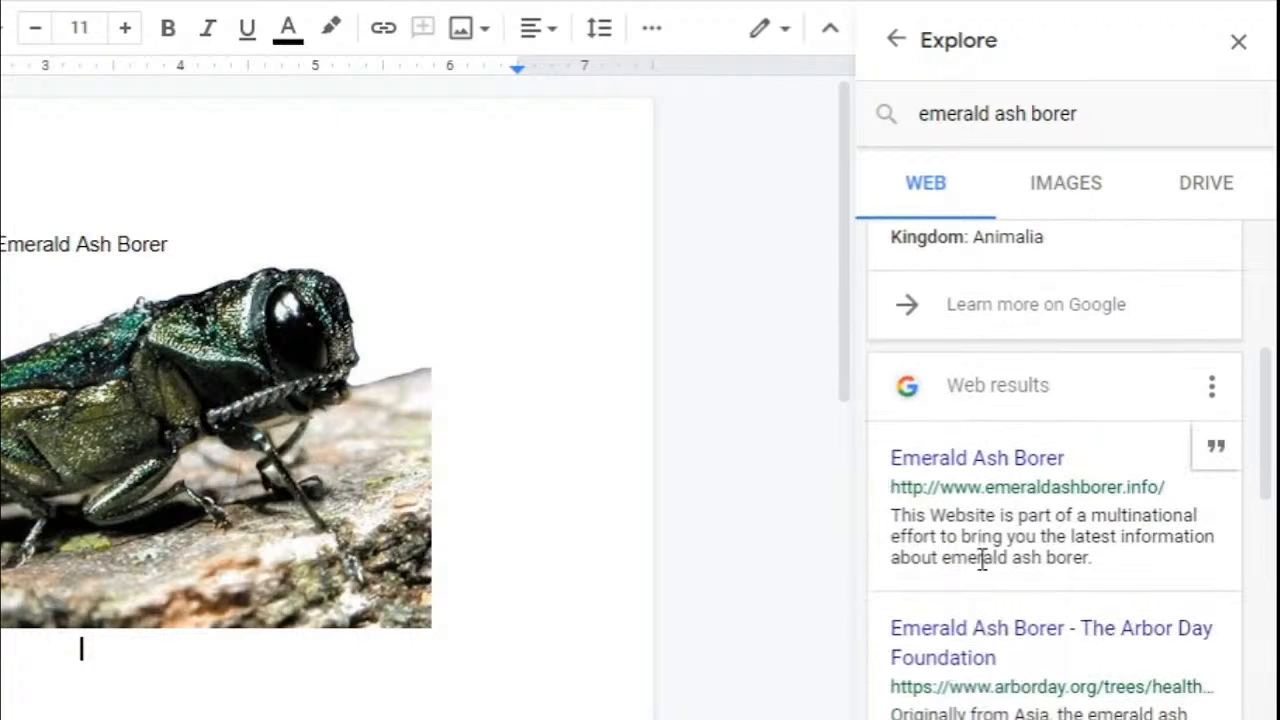
{"action": "left_click", "coordinate": [980, 650]}
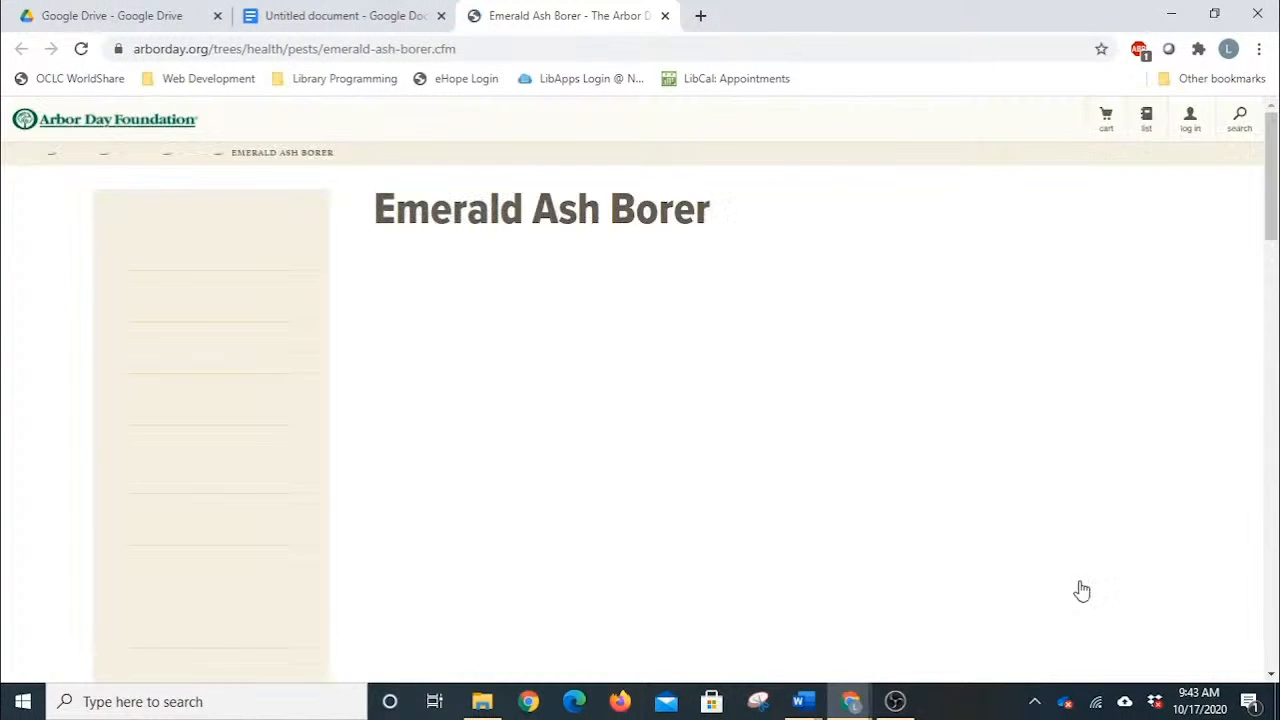
Copy the first paragraph under "What is it?" from the Arbor Day Foundation page and paste it below the document's beetle photo
{"action": "scroll", "coordinate": [768, 490], "scroll_direction": "down", "scroll_amount": 5}
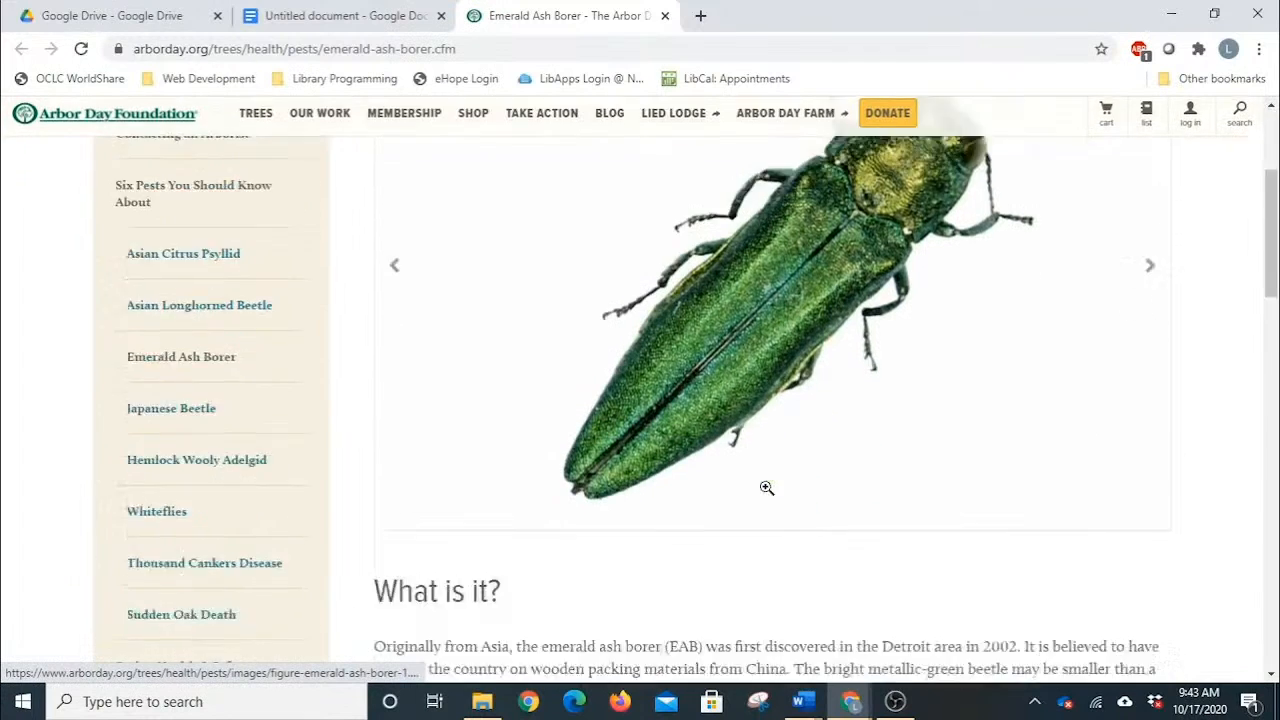
{"action": "scroll", "coordinate": [600, 470], "scroll_direction": "down", "scroll_amount": 2}
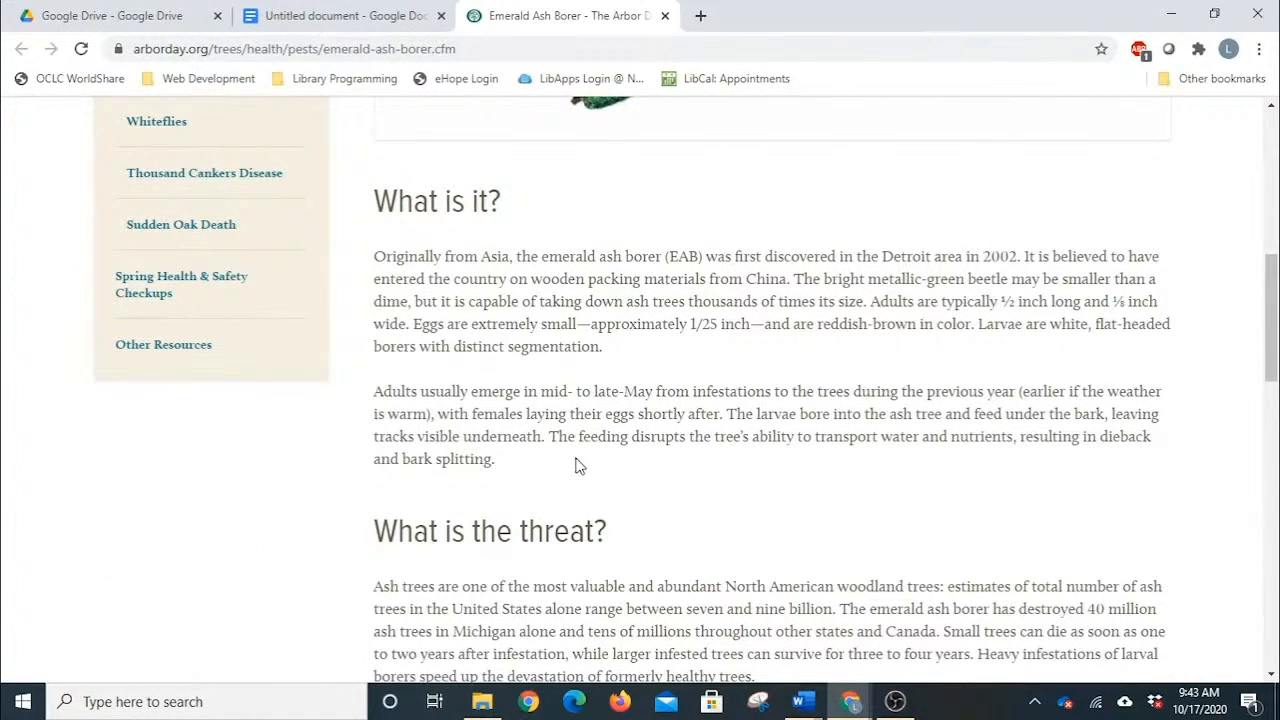
{"action": "left_click_drag", "start_coordinate": [612, 350], "coordinate": [371, 289]}
{"action": "key", "text": "ctrl+c"}
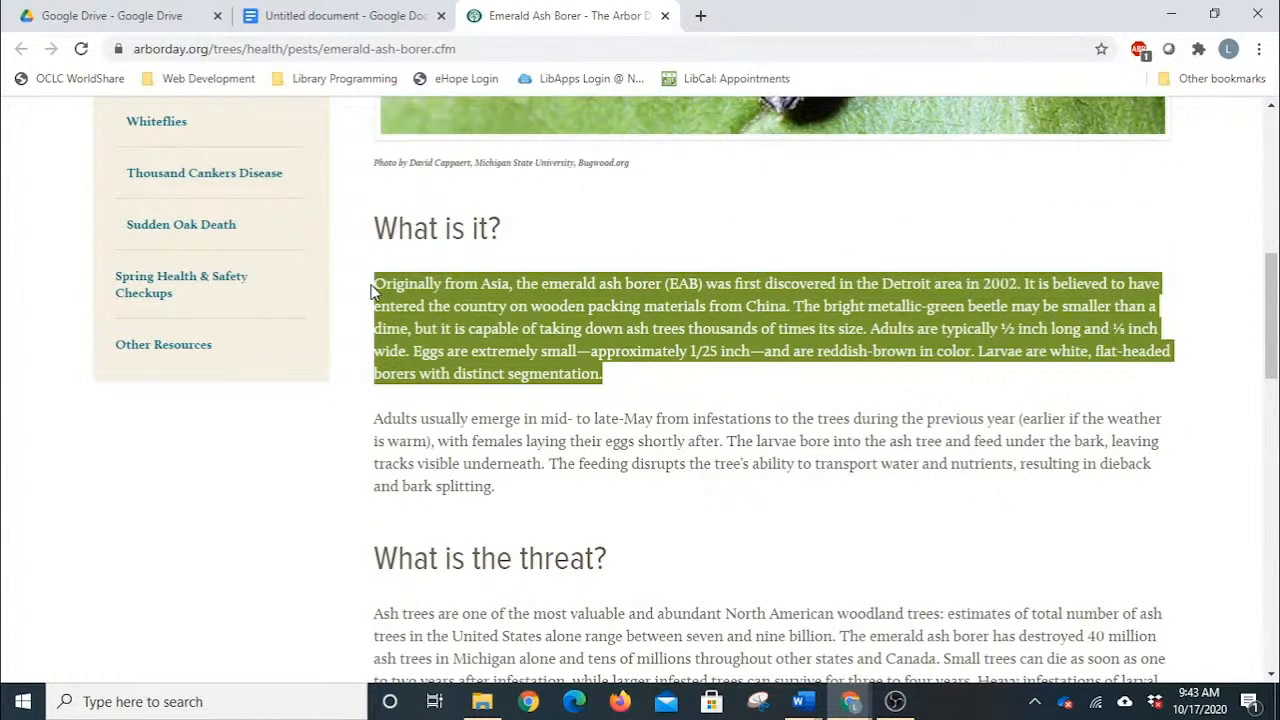
{"action": "left_click", "coordinate": [330, 16]}
{"action": "scroll", "coordinate": [489, 444], "scroll_direction": "down", "scroll_amount": 1}
{"action": "scroll", "coordinate": [489, 444], "scroll_direction": "down", "scroll_amount": 1}
{"action": "key", "text": "ctrl+v"}
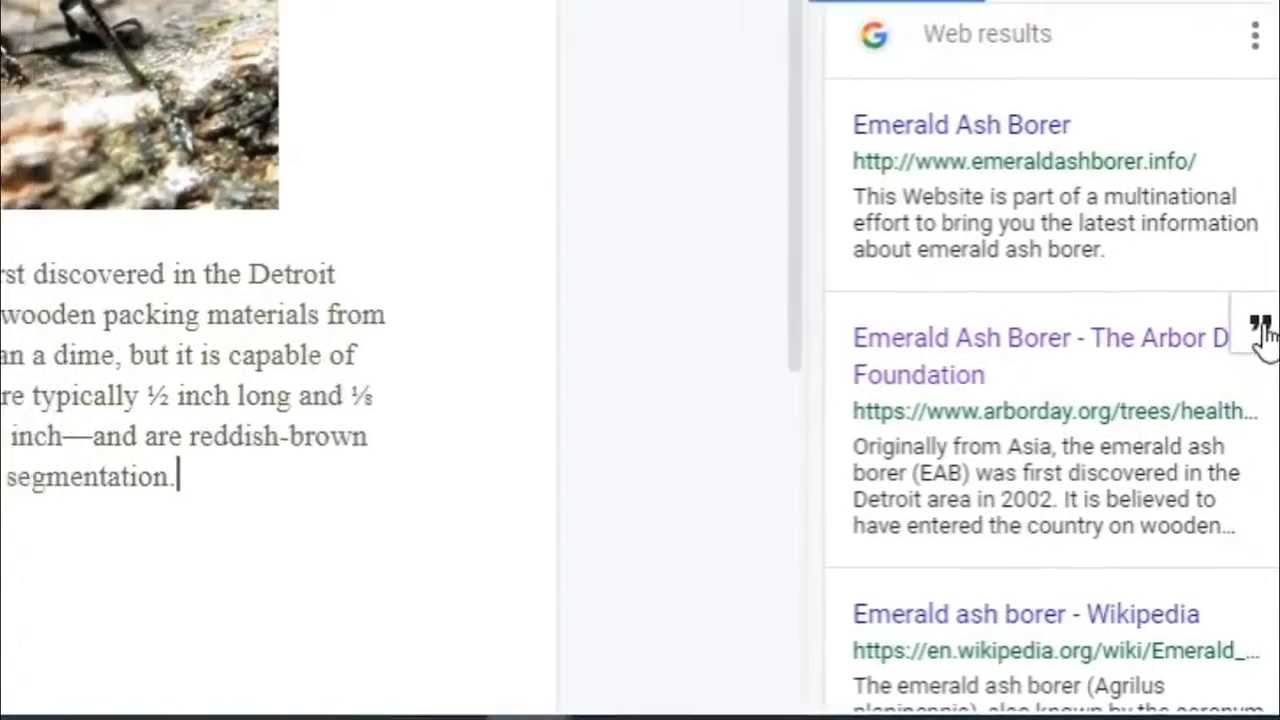
Cite the Arbor Day Foundation result as a footnote to the pasted paragraph, and look through the available citation formats
{"action": "left_click", "coordinate": [1198, 303]}
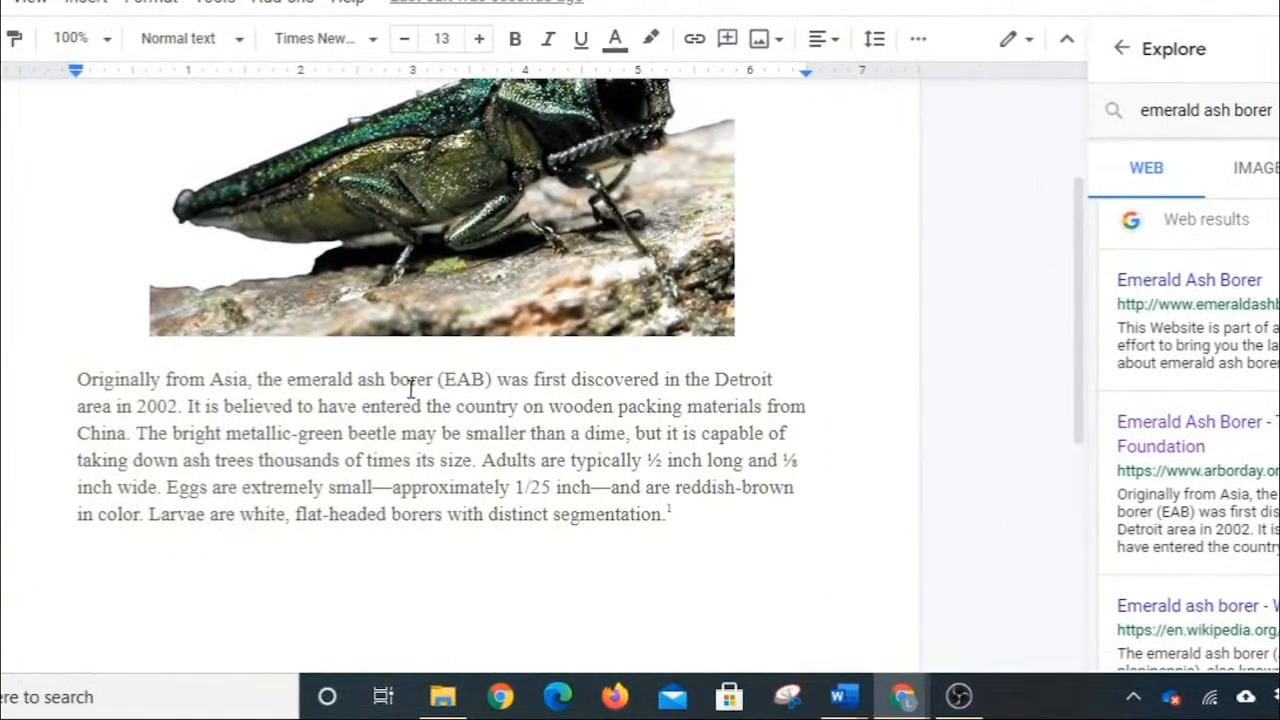
{"action": "scroll", "coordinate": [410, 388], "scroll_direction": "down", "scroll_amount": 5}
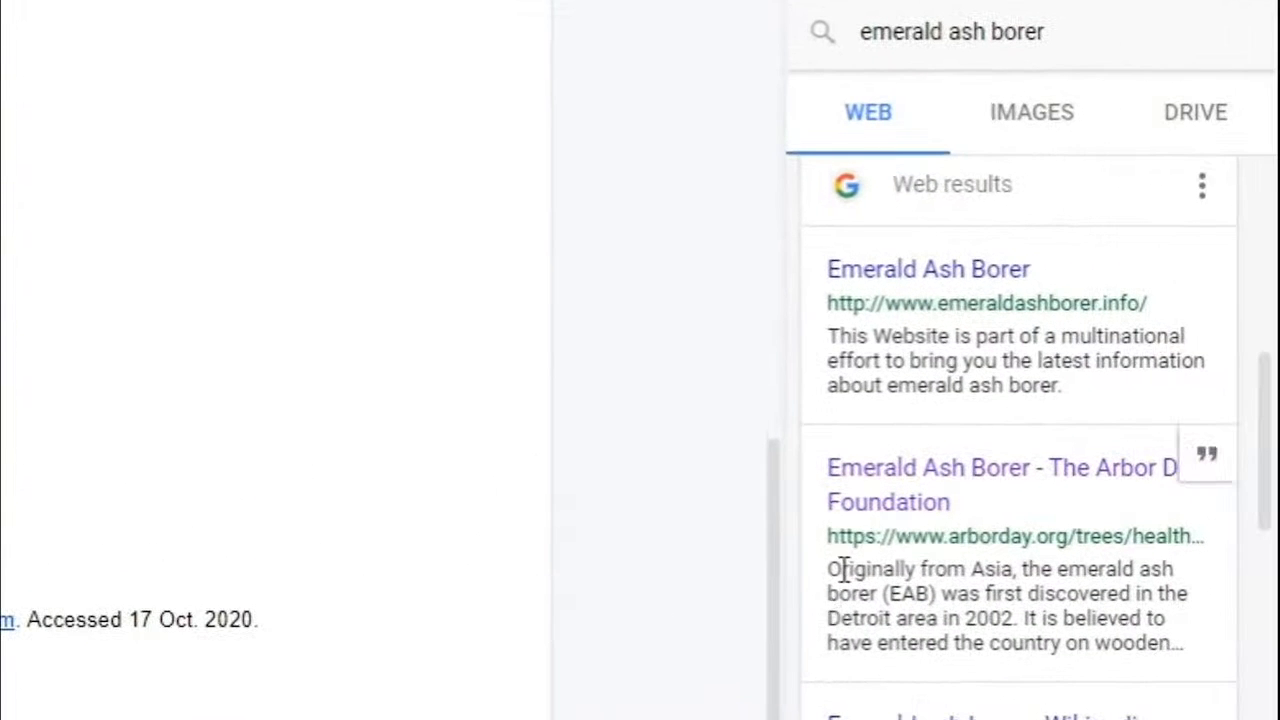
{"action": "scroll", "coordinate": [833, 575], "scroll_direction": "up", "scroll_amount": 3}
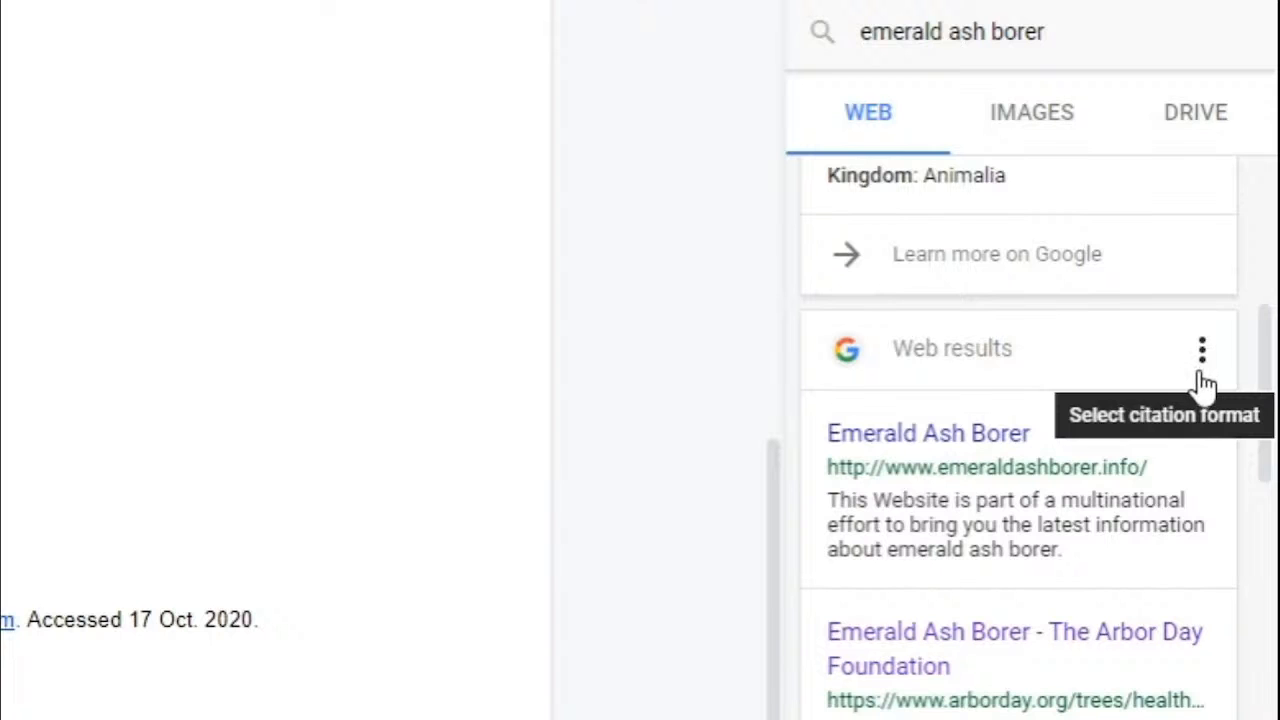
{"action": "left_click", "coordinate": [1203, 383]}
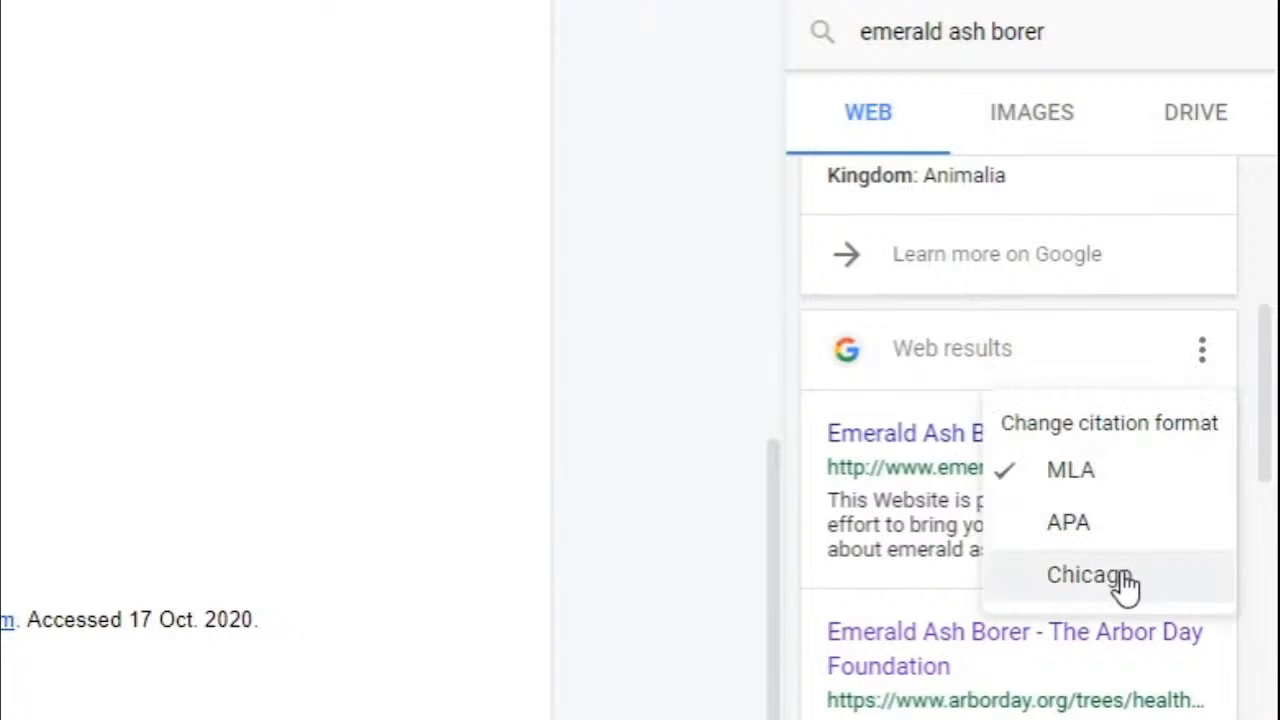
{"action": "left_click", "coordinate": [395, 554]}
{"action": "scroll", "coordinate": [380, 552], "scroll_direction": "up", "scroll_amount": 3}
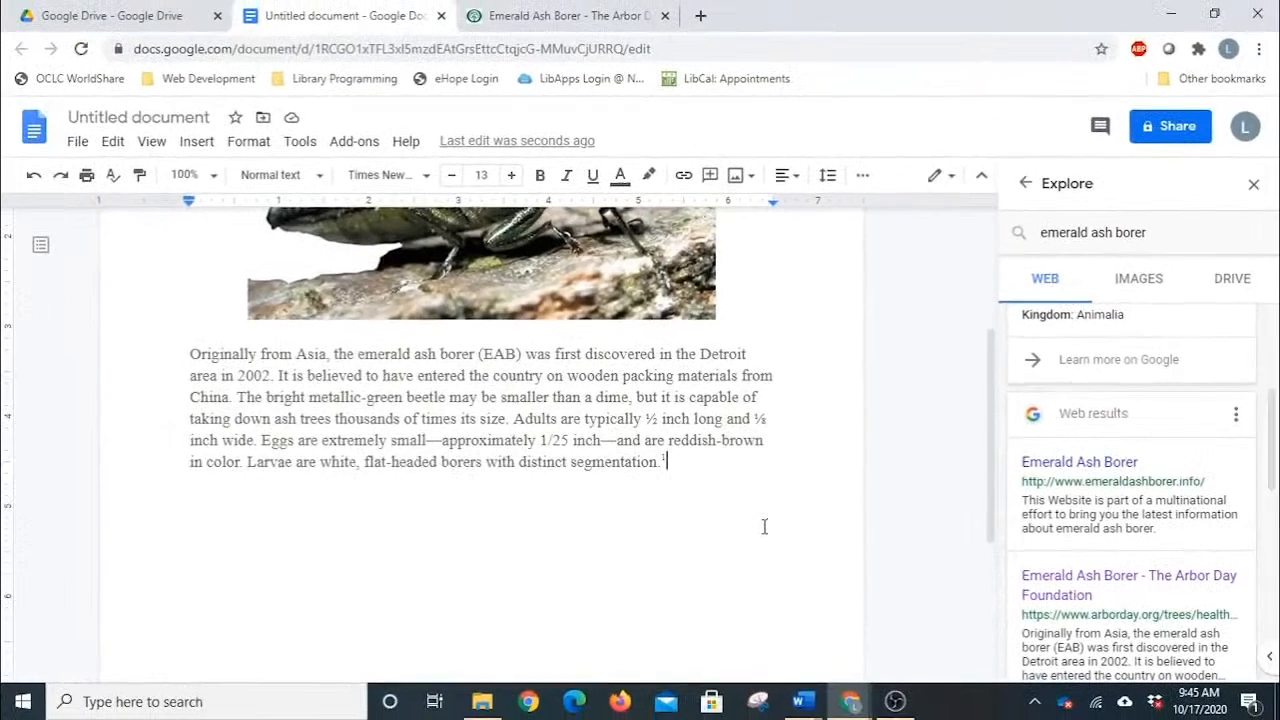
{"action": "scroll", "coordinate": [721, 540], "scroll_direction": "up", "scroll_amount": 2}
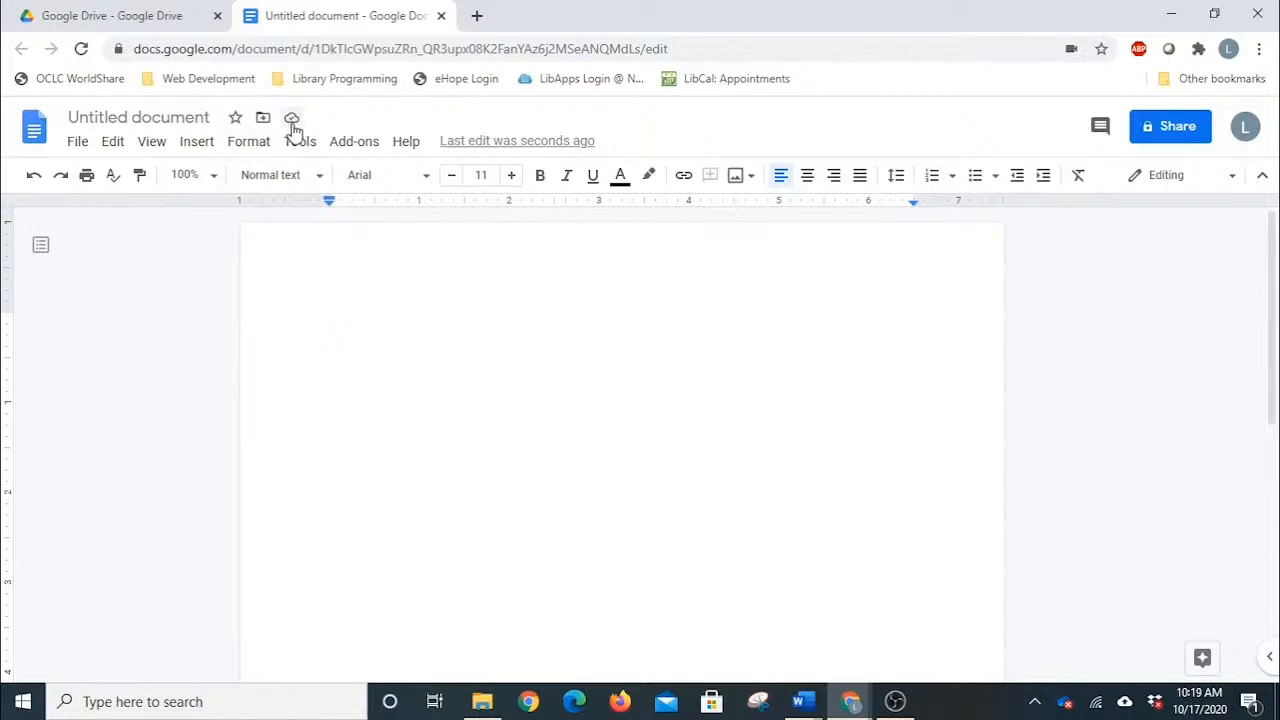
Turn on voice typing in the blank document, dictate "The Human Torch was denied a bank loan.", and stop the recording
{"action": "left_click", "coordinate": [310, 150]}
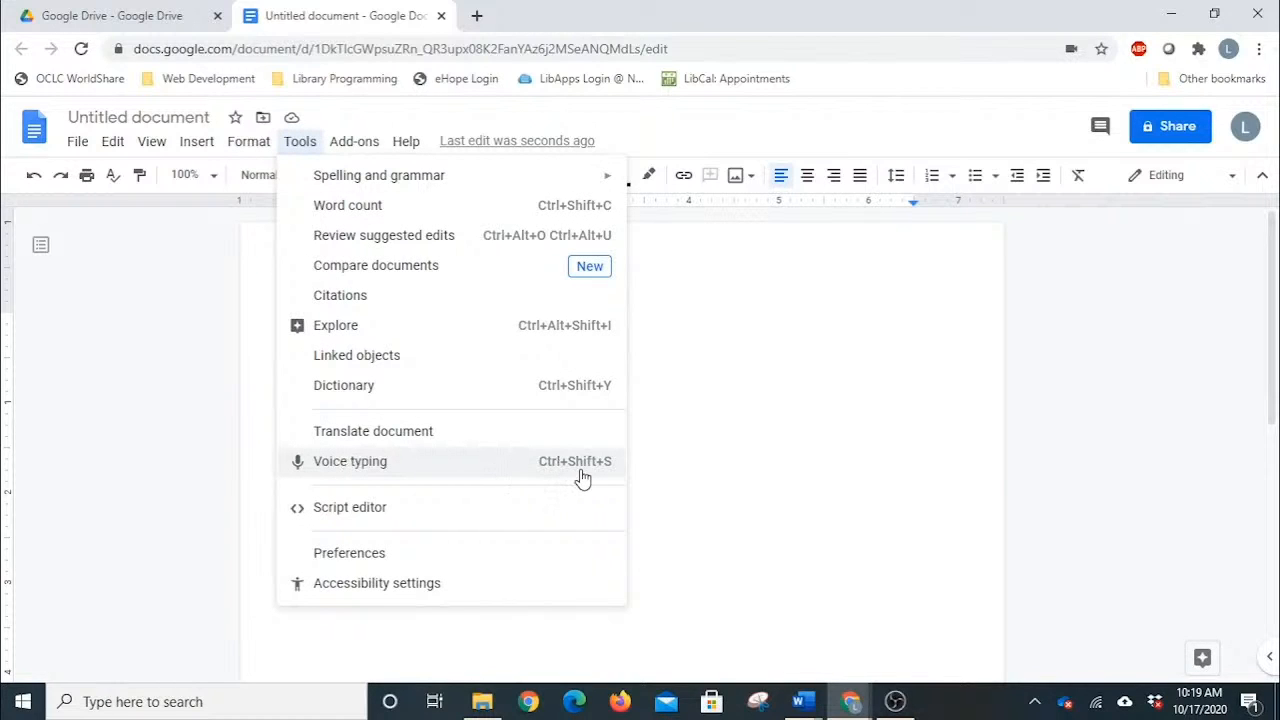
{"action": "left_click", "coordinate": [452, 460]}
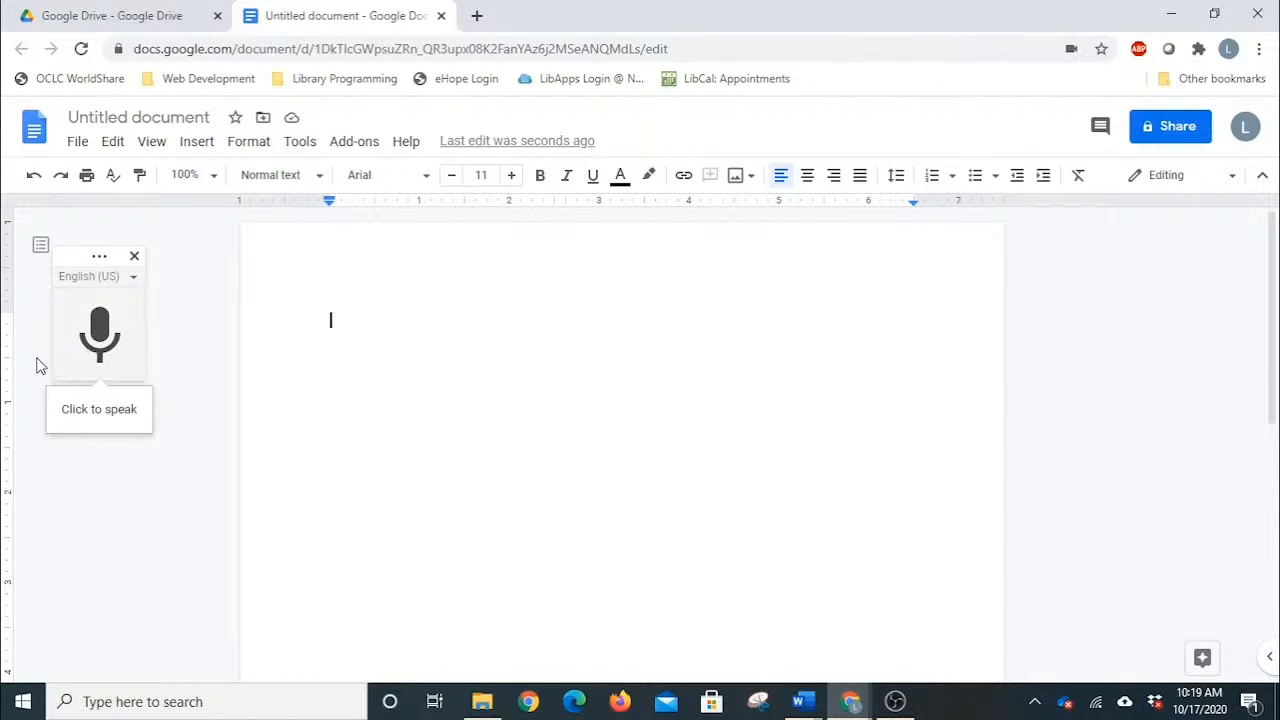
{"action": "left_click", "coordinate": [84, 343]}
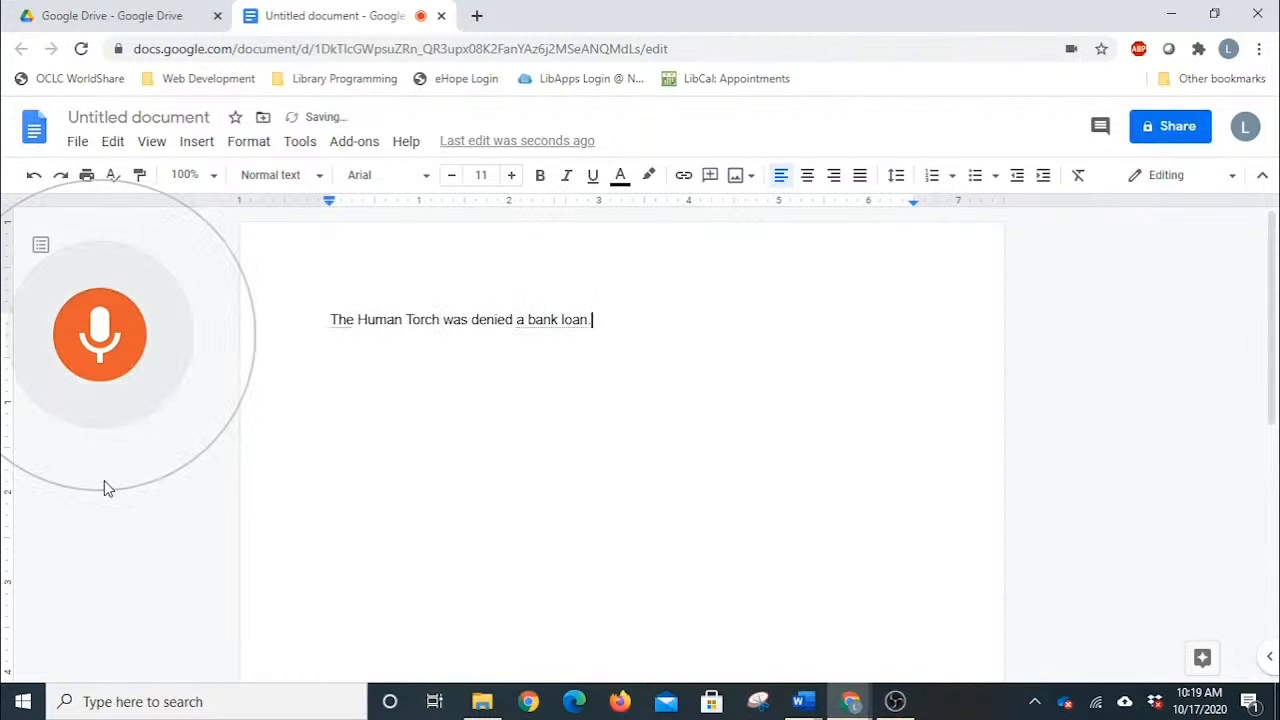
{"action": "left_click", "coordinate": [108, 388]}
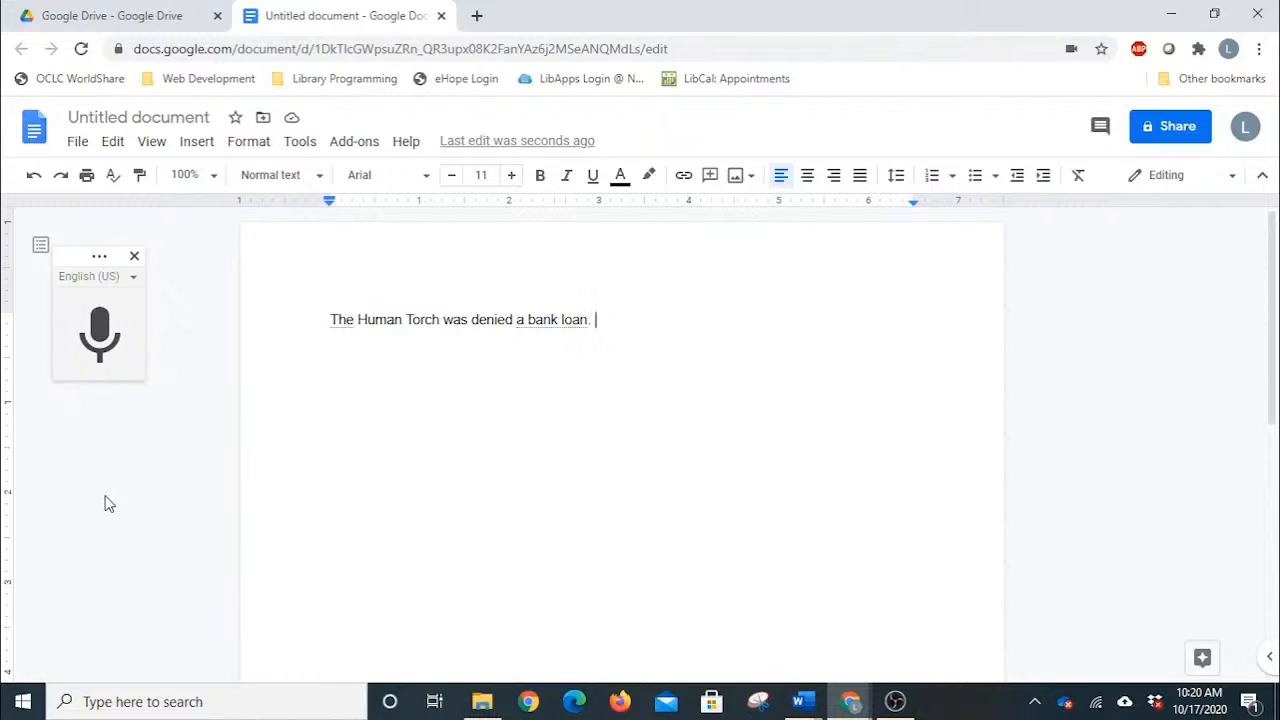
Dictate "The quick brown fox jumped over the lazy dog." as a second paragraph and return the cursor to the end of the first sentence
{"action": "left_click", "coordinate": [118, 356]}
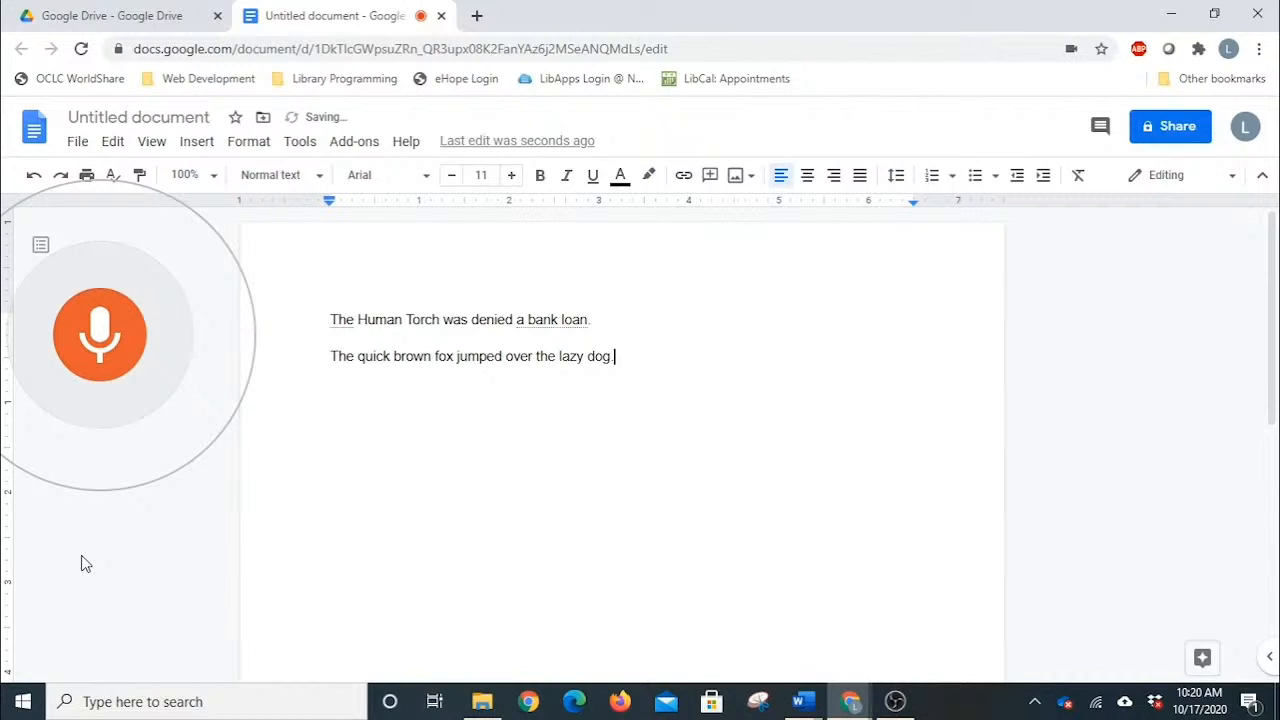
{"action": "left_click", "coordinate": [73, 353]}
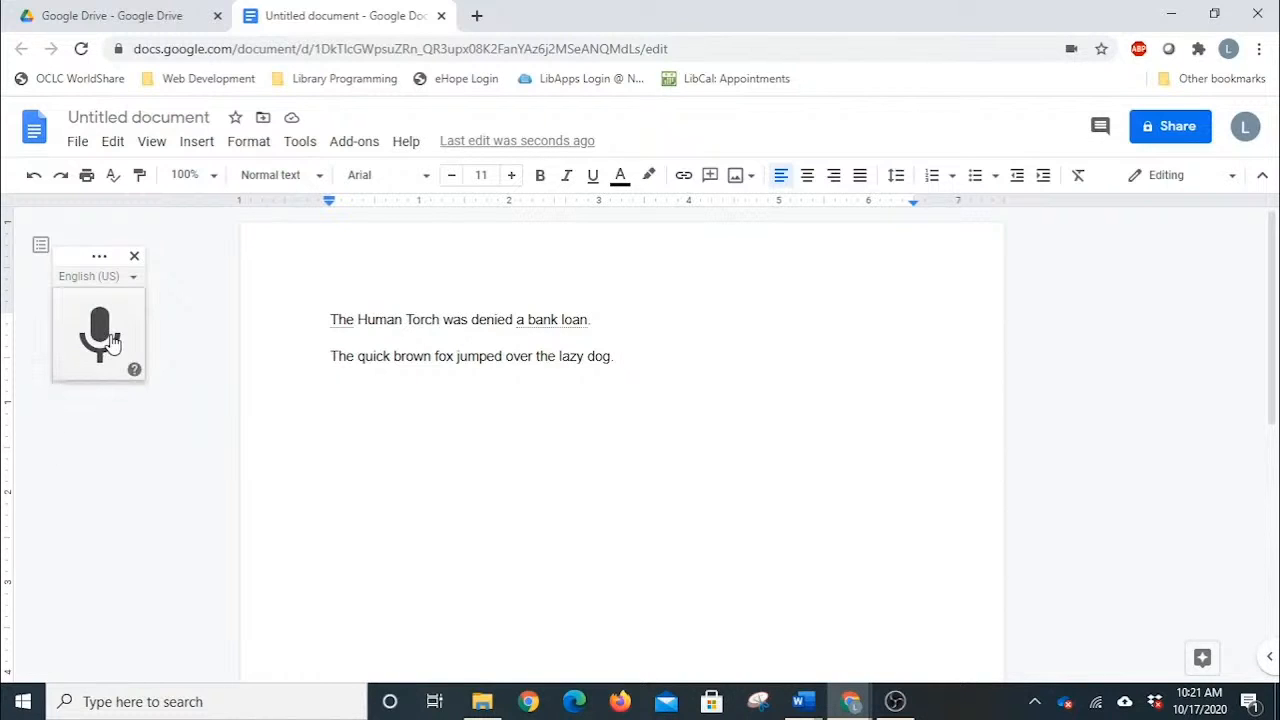
{"action": "left_click", "coordinate": [606, 309]}
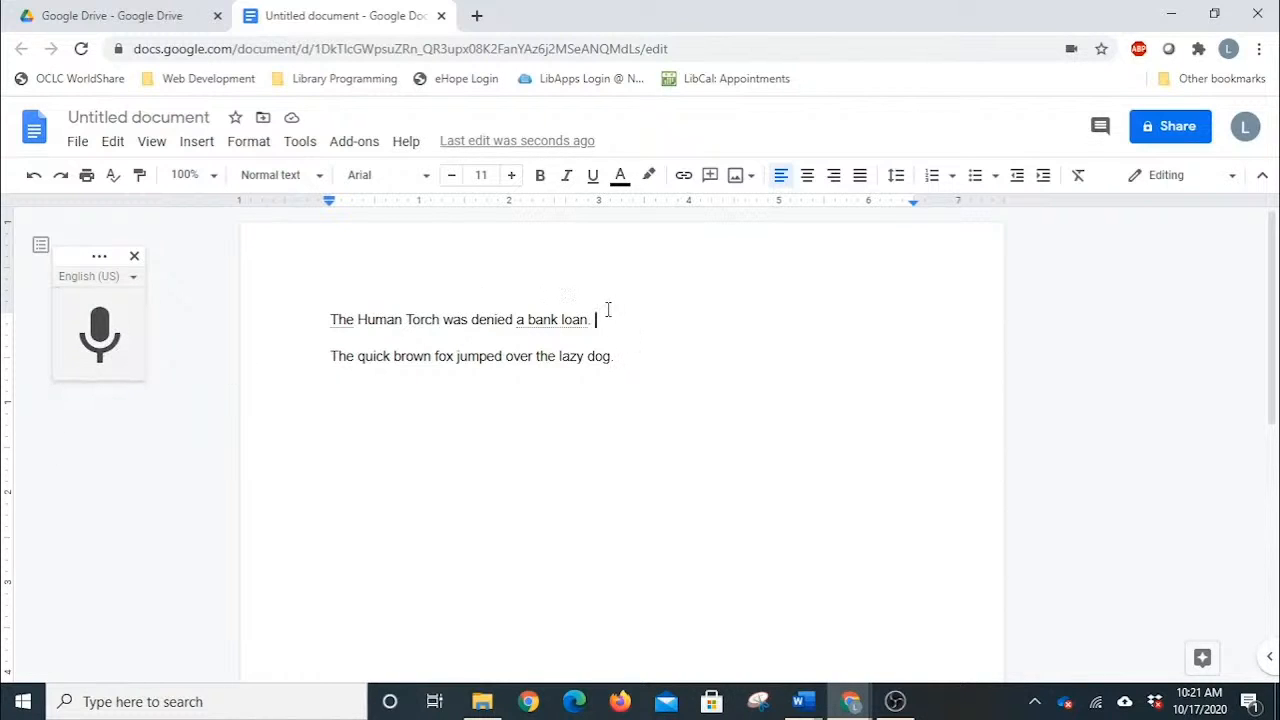
Use voice commands to make the first sentence bold, red, centred, title case and size 14, then stop voice typing and deselect the text
{"action": "left_click", "coordinate": [124, 322]}
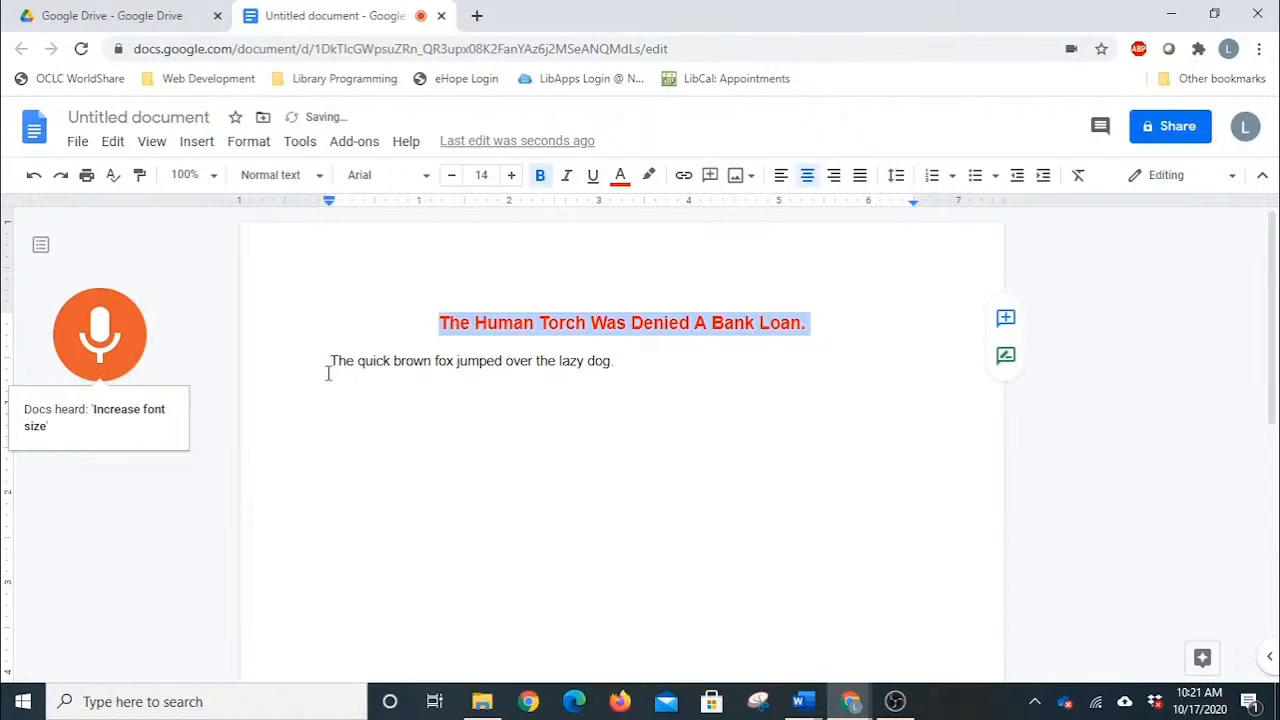
{"action": "left_click", "coordinate": [116, 305]}
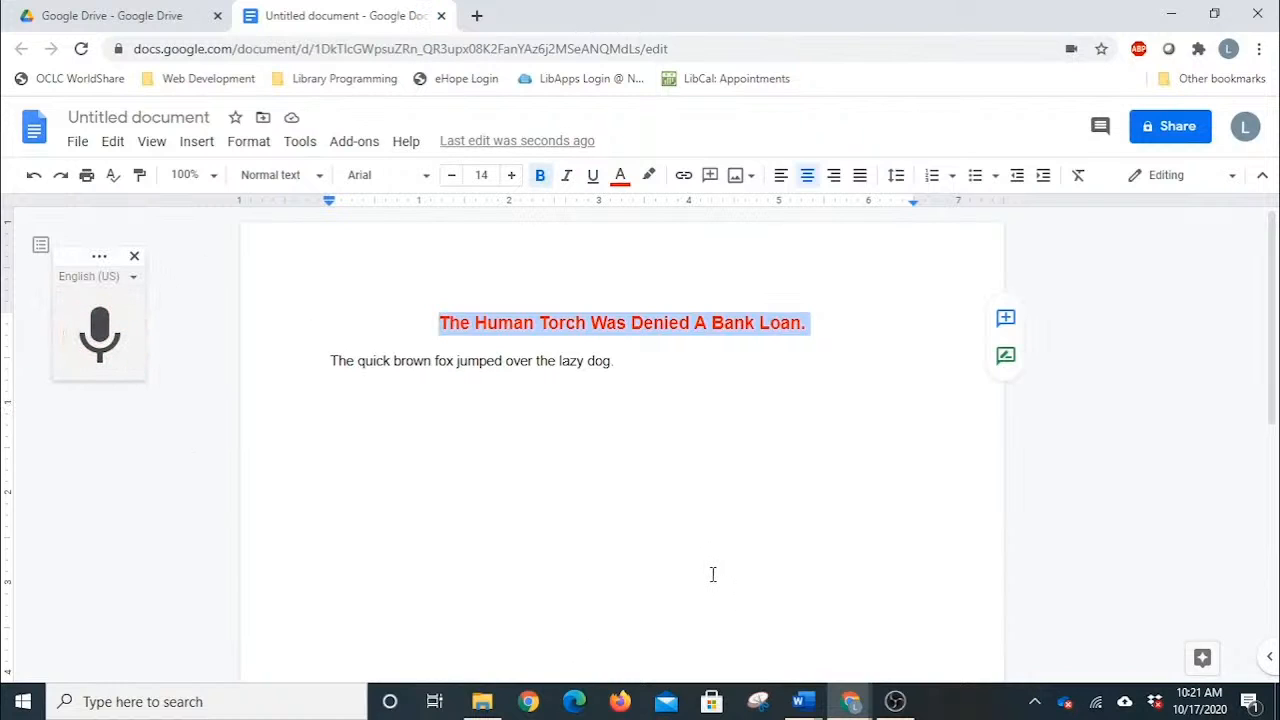
{"action": "left_click", "coordinate": [811, 324]}
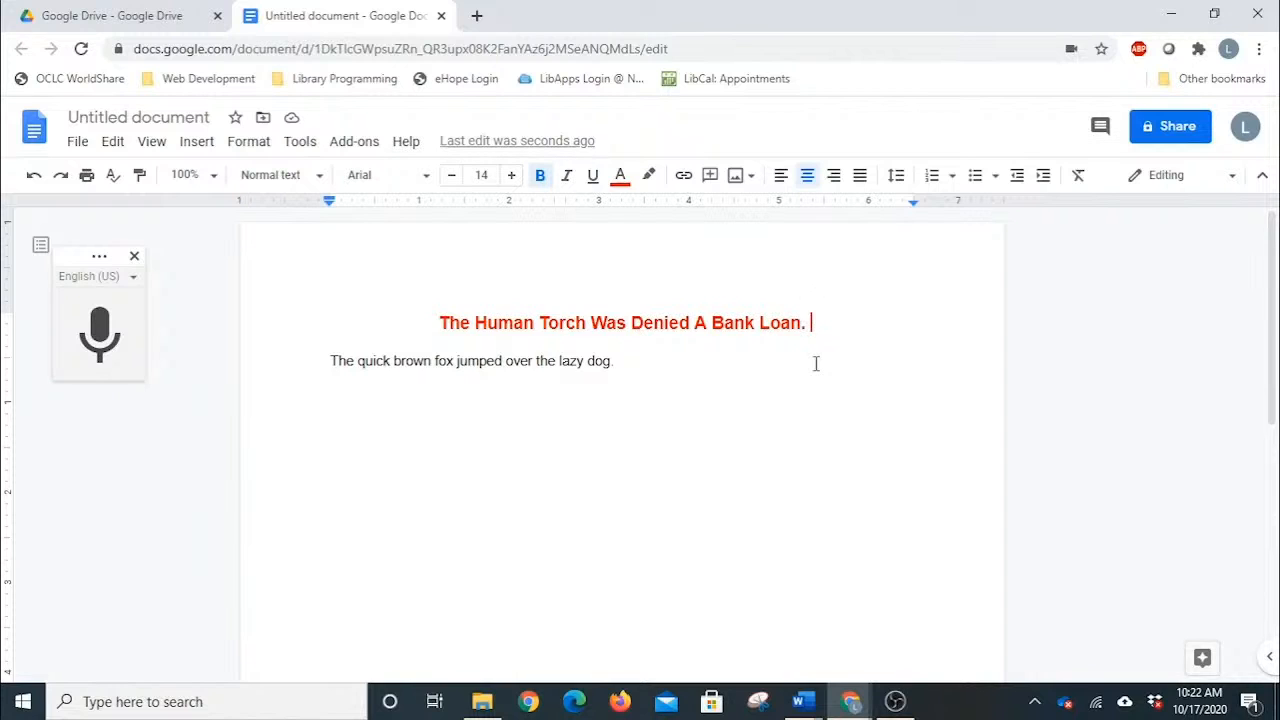
Dictate a bulleted list with dog, Cat and Fish below the quick brown fox sentence
{"action": "left_click", "coordinate": [626, 366]}
{"action": "left_click", "coordinate": [100, 335]}
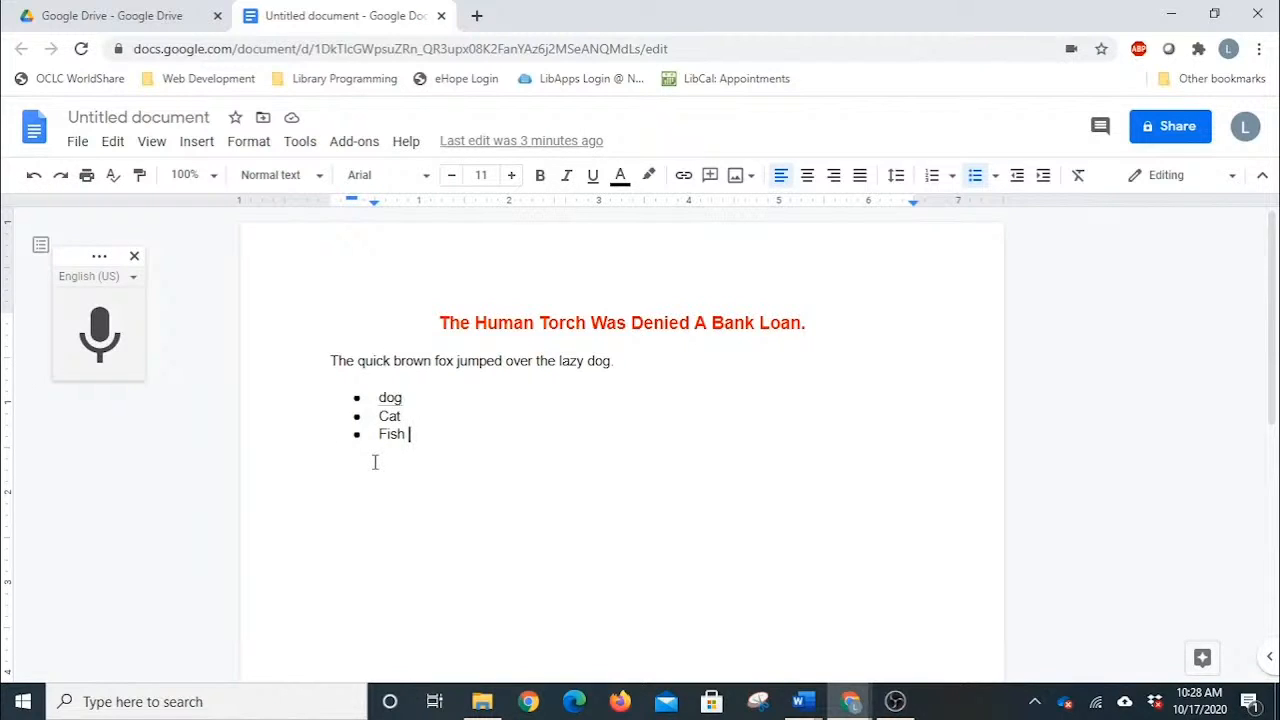
Search Docs Help for "vo" and open the "Type with your voice" article in a new window
{"action": "left_click", "coordinate": [397, 150]}
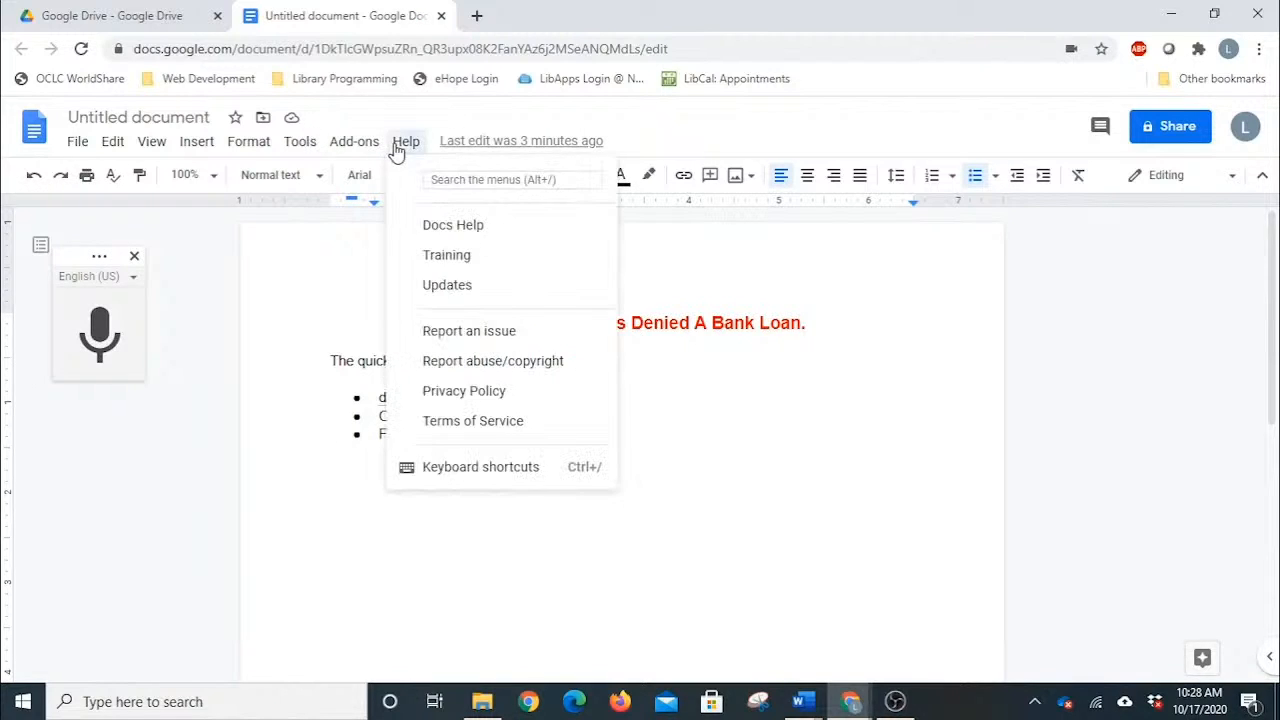
{"action": "left_click", "coordinate": [462, 228]}
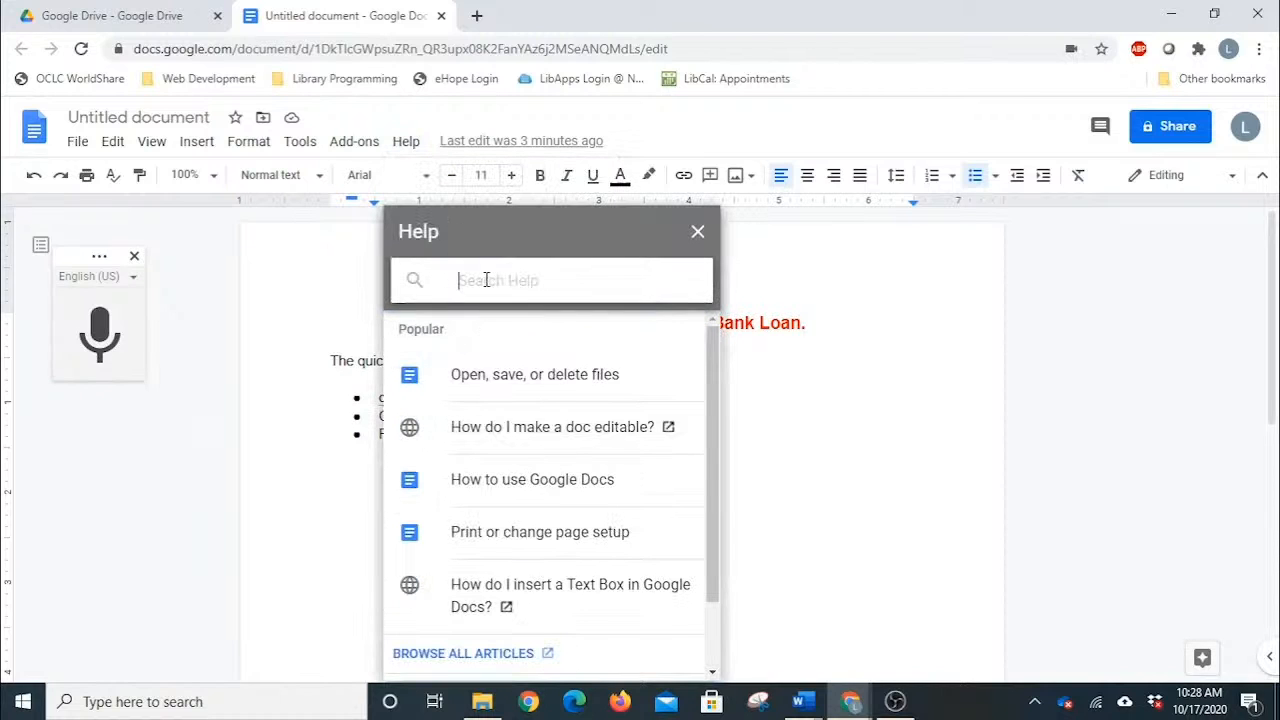
{"action": "type", "text": "vo"}
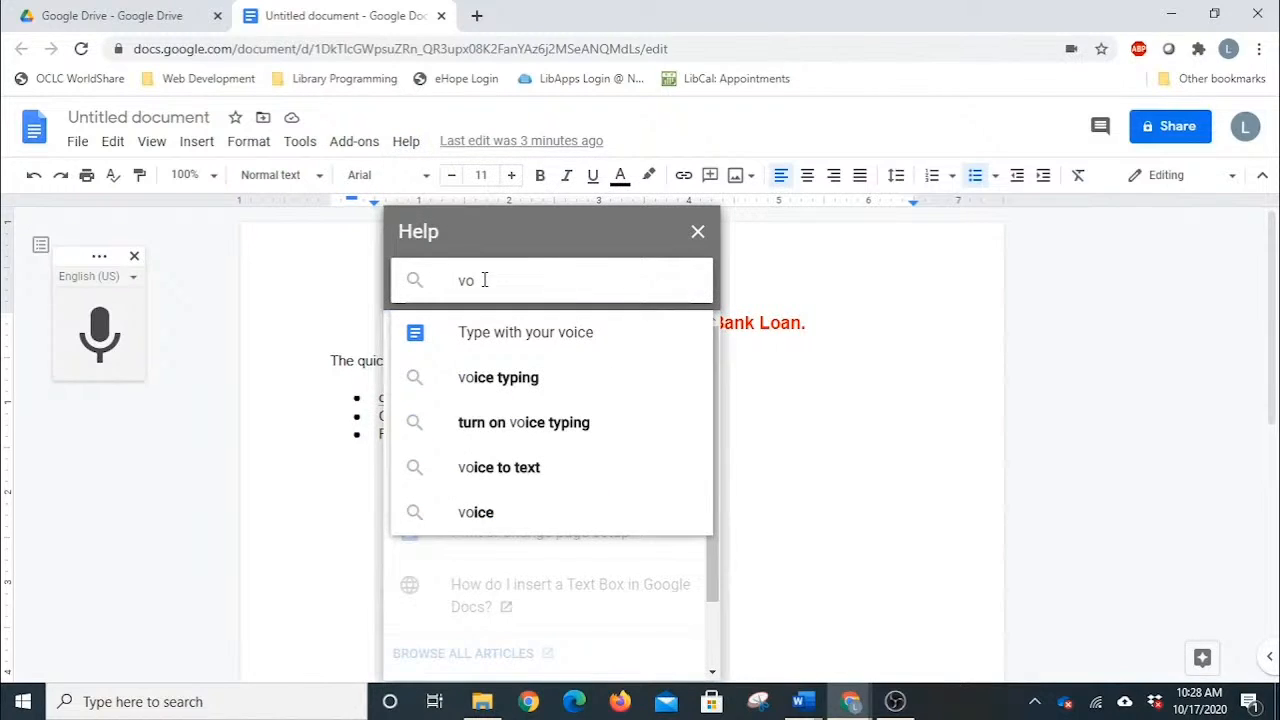
{"action": "left_click", "coordinate": [563, 352]}
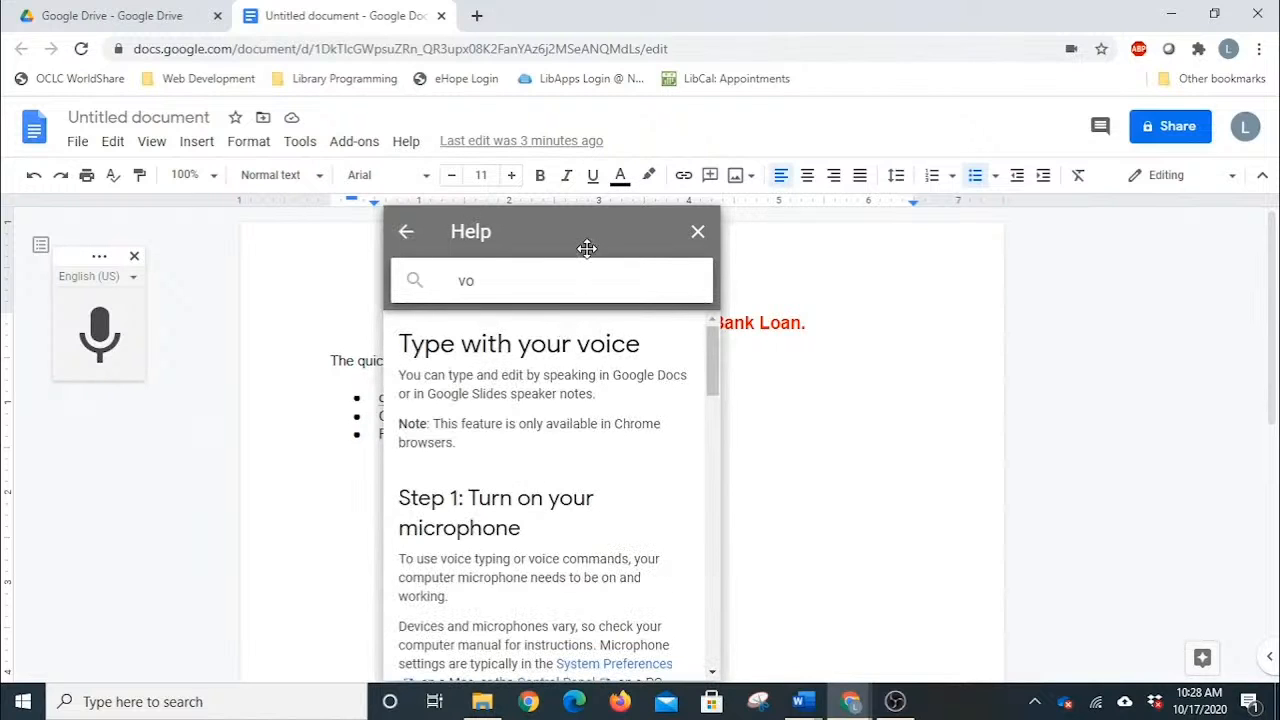
{"action": "left_click_drag", "start_coordinate": [589, 241], "coordinate": [686, 163]}
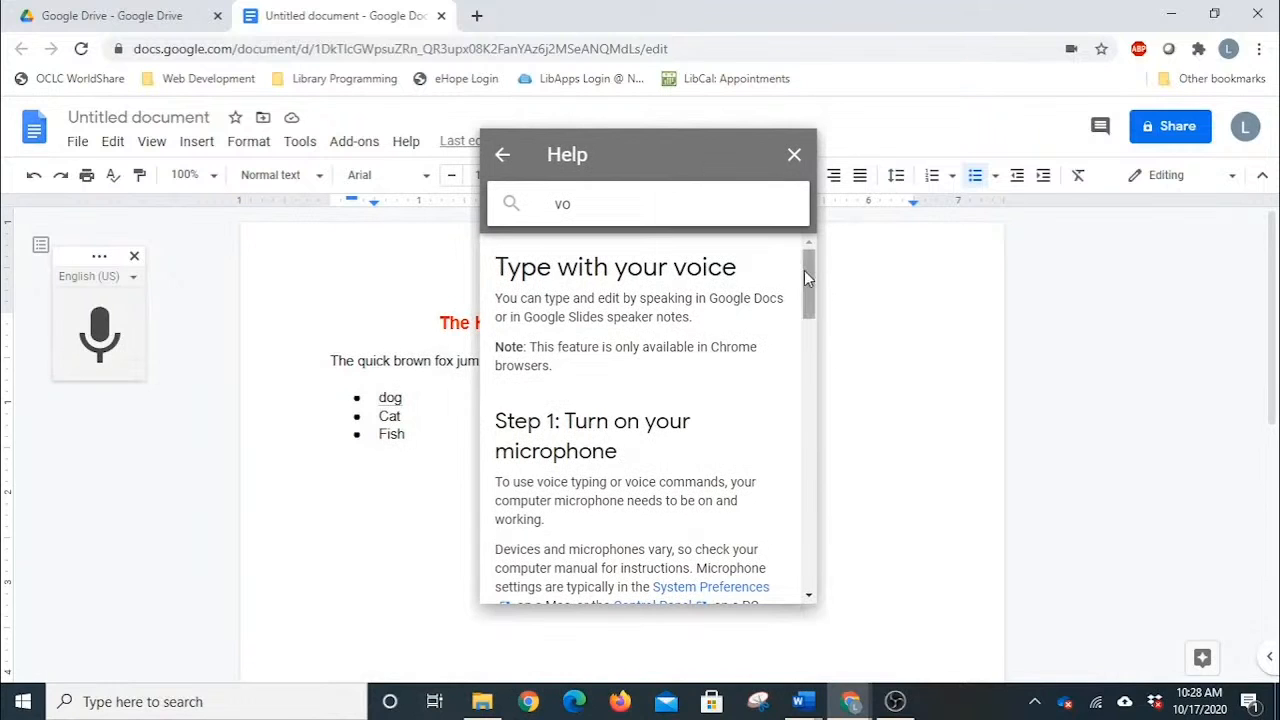
{"action": "left_click_drag", "start_coordinate": [810, 277], "coordinate": [763, 583]}
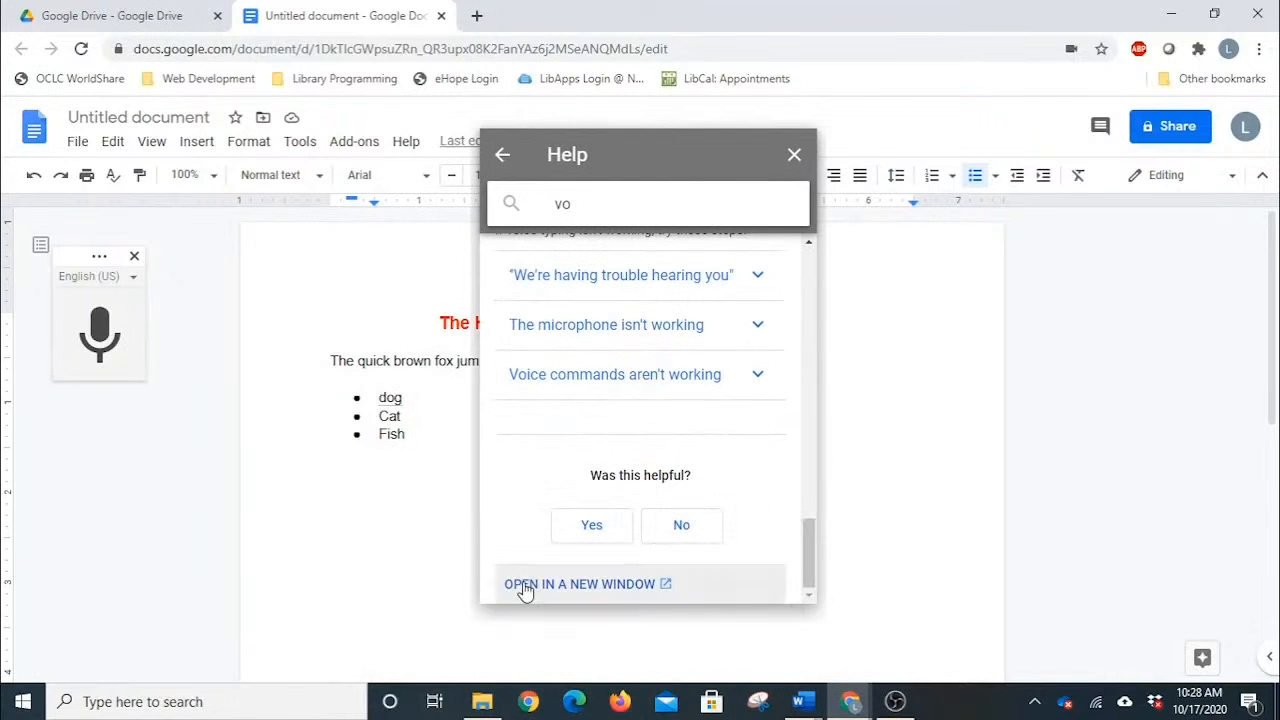
{"action": "left_click", "coordinate": [595, 588]}
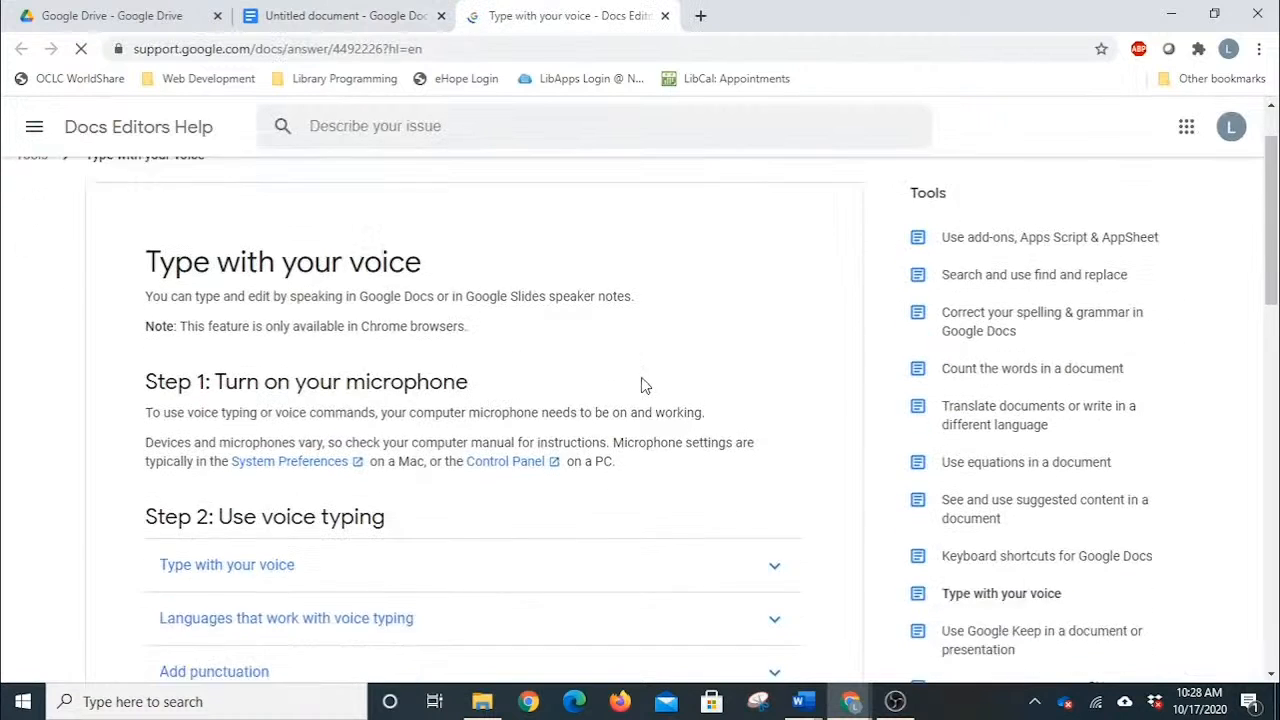
Review the article's voice typing and voice command topics, then return to the document and close Help
{"action": "scroll", "coordinate": [641, 385], "scroll_direction": "down", "scroll_amount": 3}
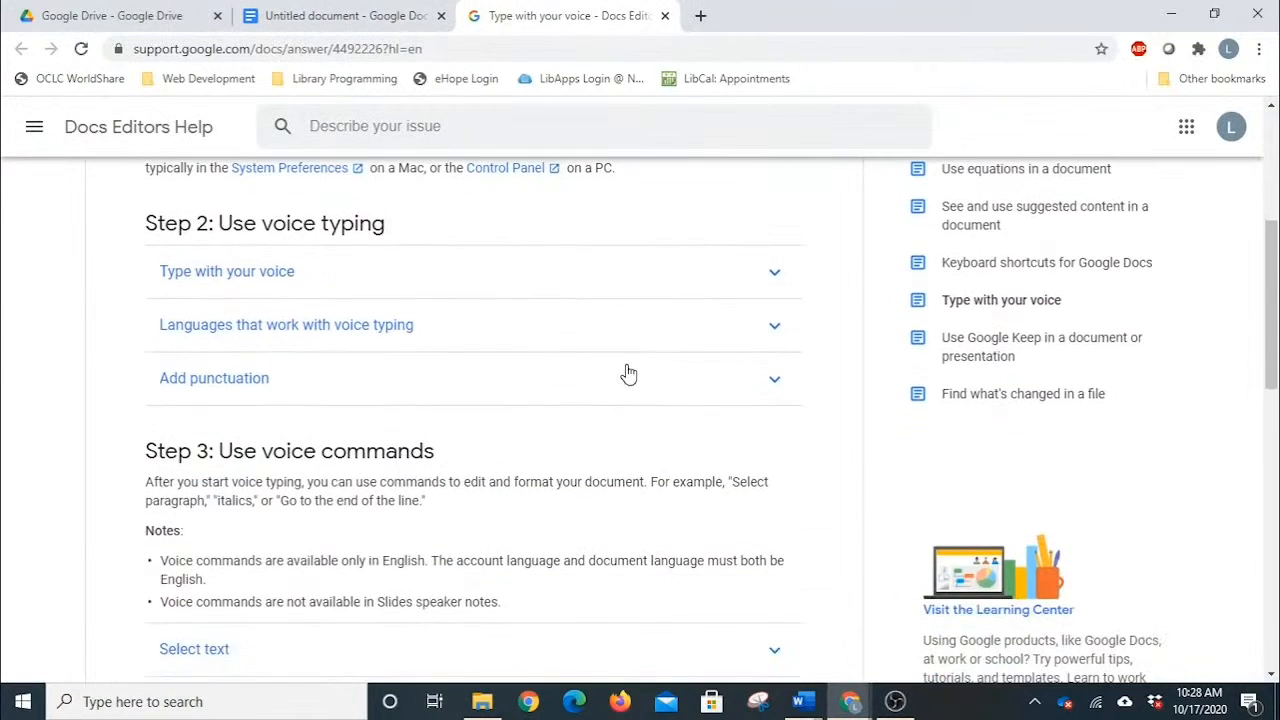
{"action": "scroll", "coordinate": [628, 373], "scroll_direction": "down", "scroll_amount": 2}
{"action": "scroll", "coordinate": [200, 265], "scroll_direction": "down", "scroll_amount": 1}
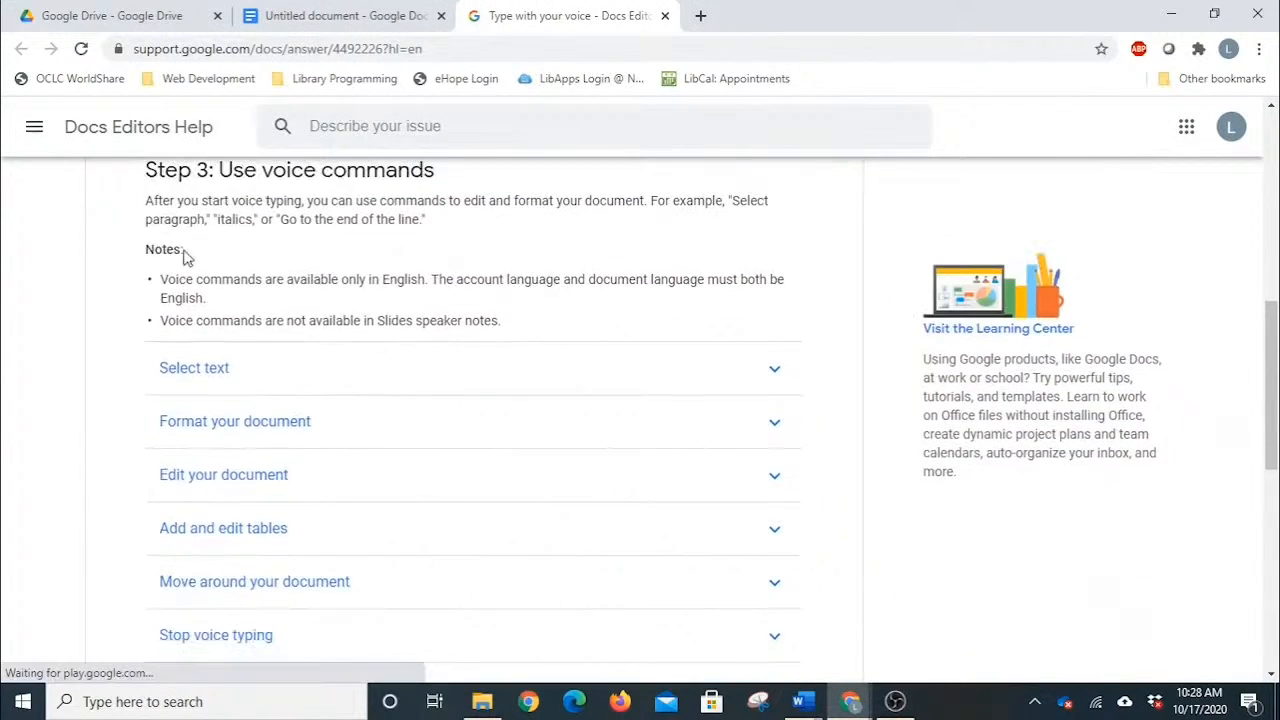
{"action": "scroll", "coordinate": [509, 251], "scroll_direction": "down", "scroll_amount": 1}
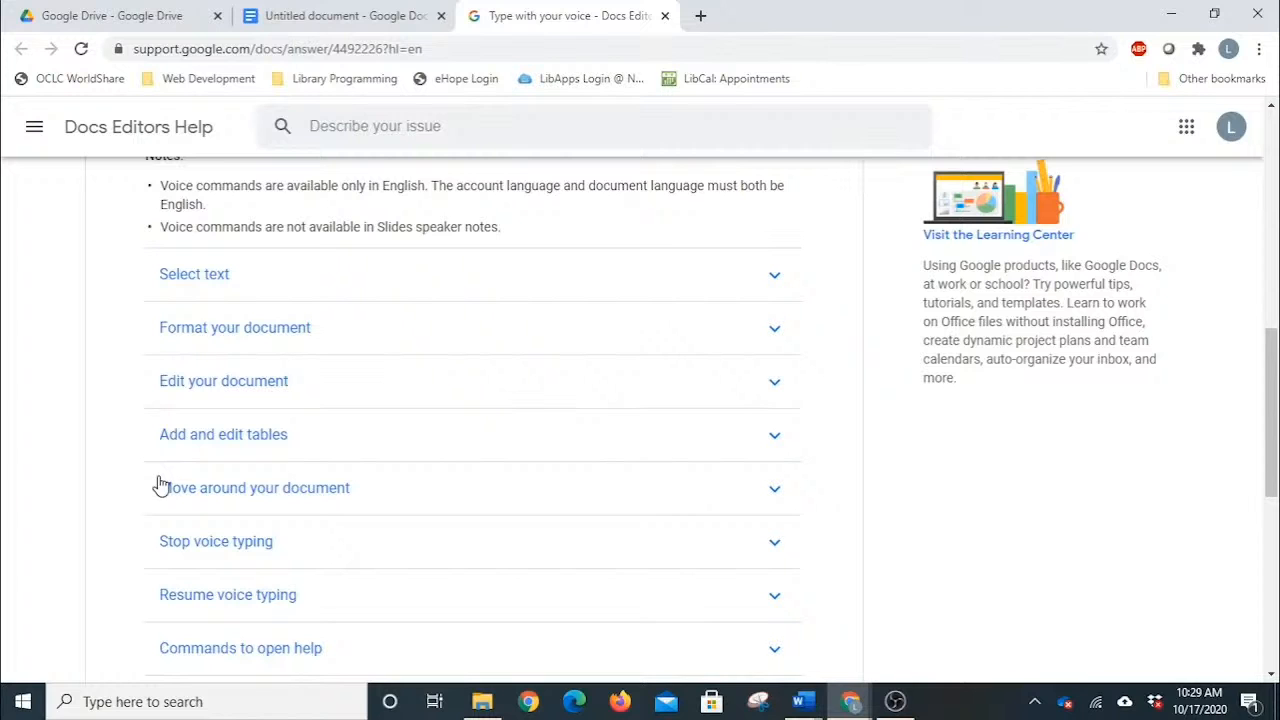
{"action": "left_click", "coordinate": [371, 12]}
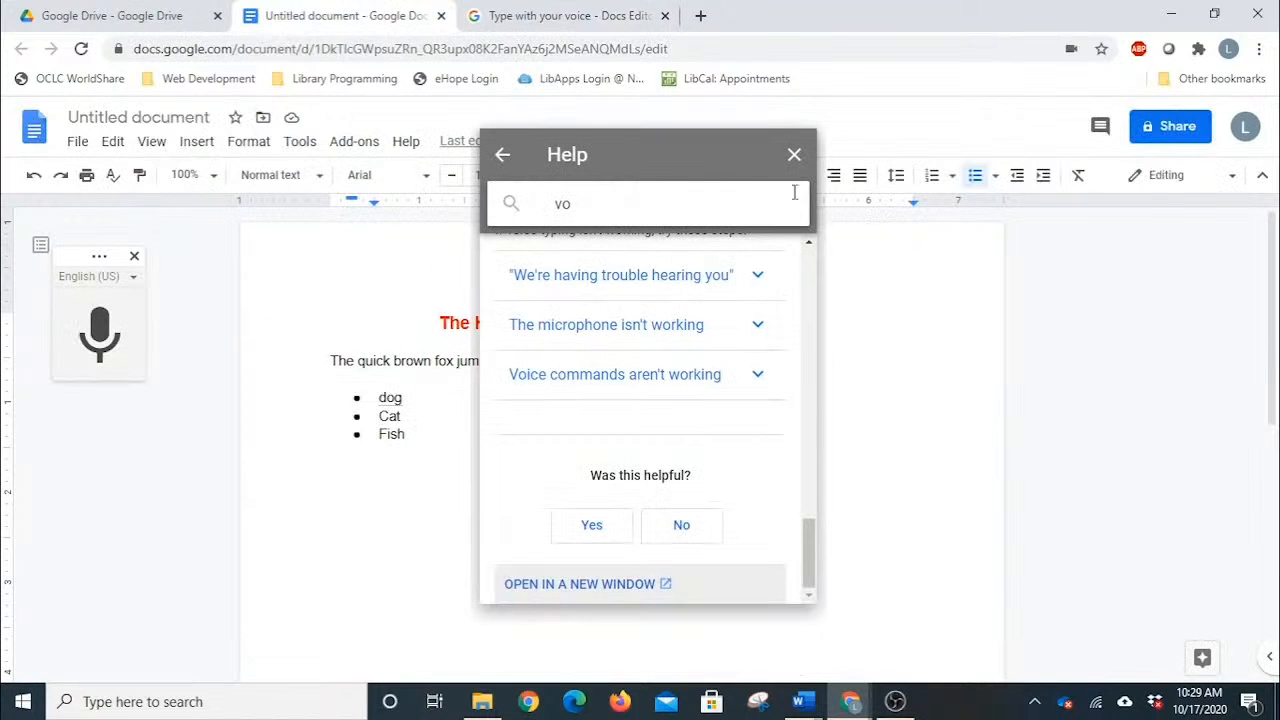
{"action": "left_click", "coordinate": [794, 154]}
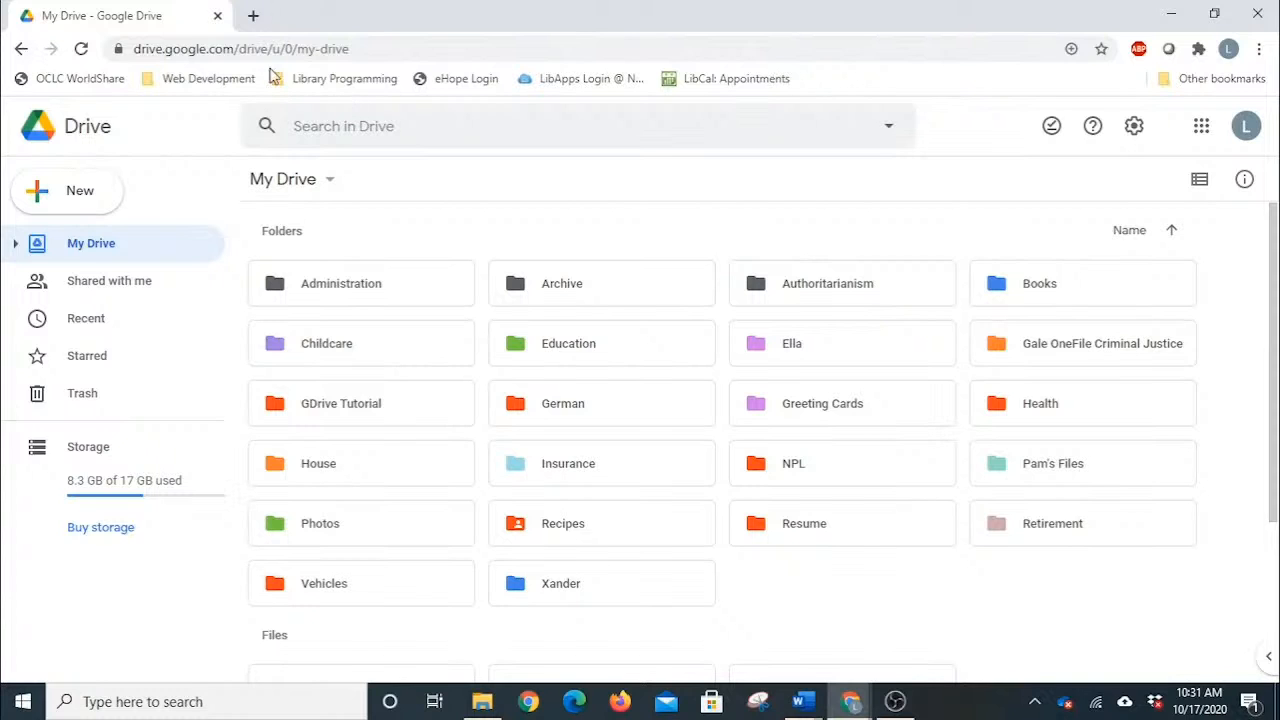
Open getemoji.com in a new browser tab and look over the My Drive folders for one to decorate
{"action": "left_click", "coordinate": [254, 16]}
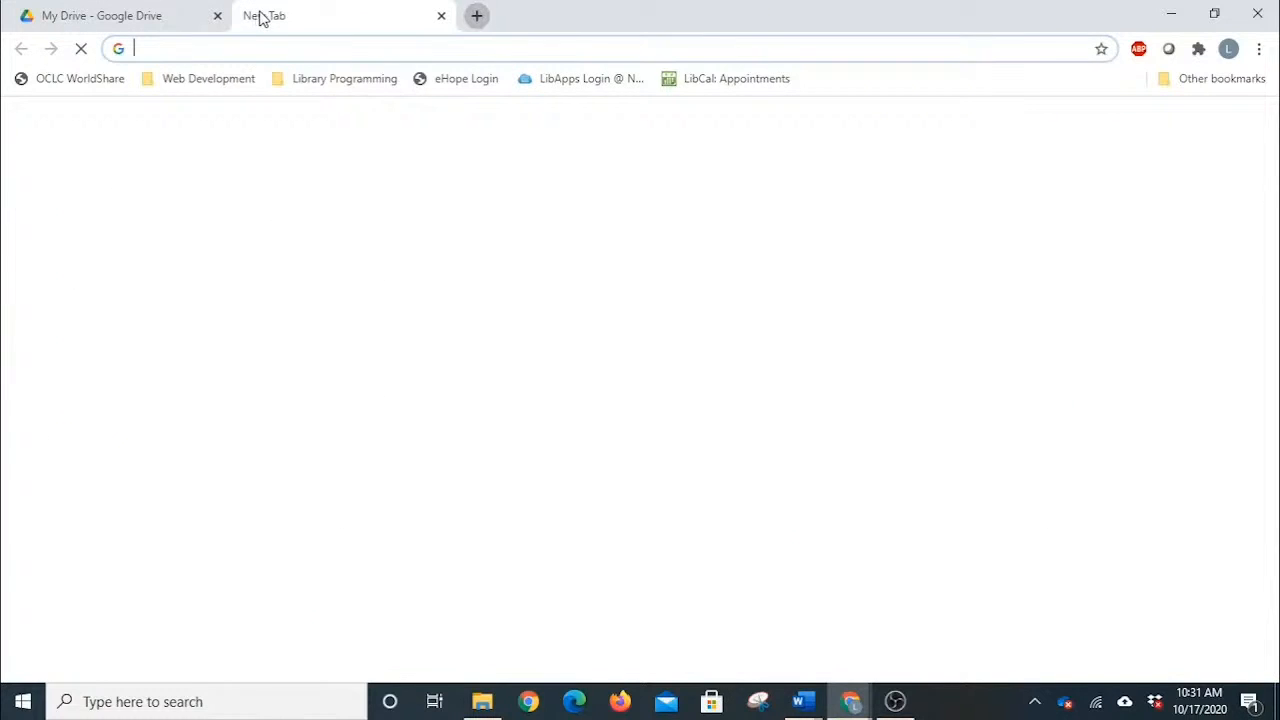
{"action": "left_click", "coordinate": [322, 49]}
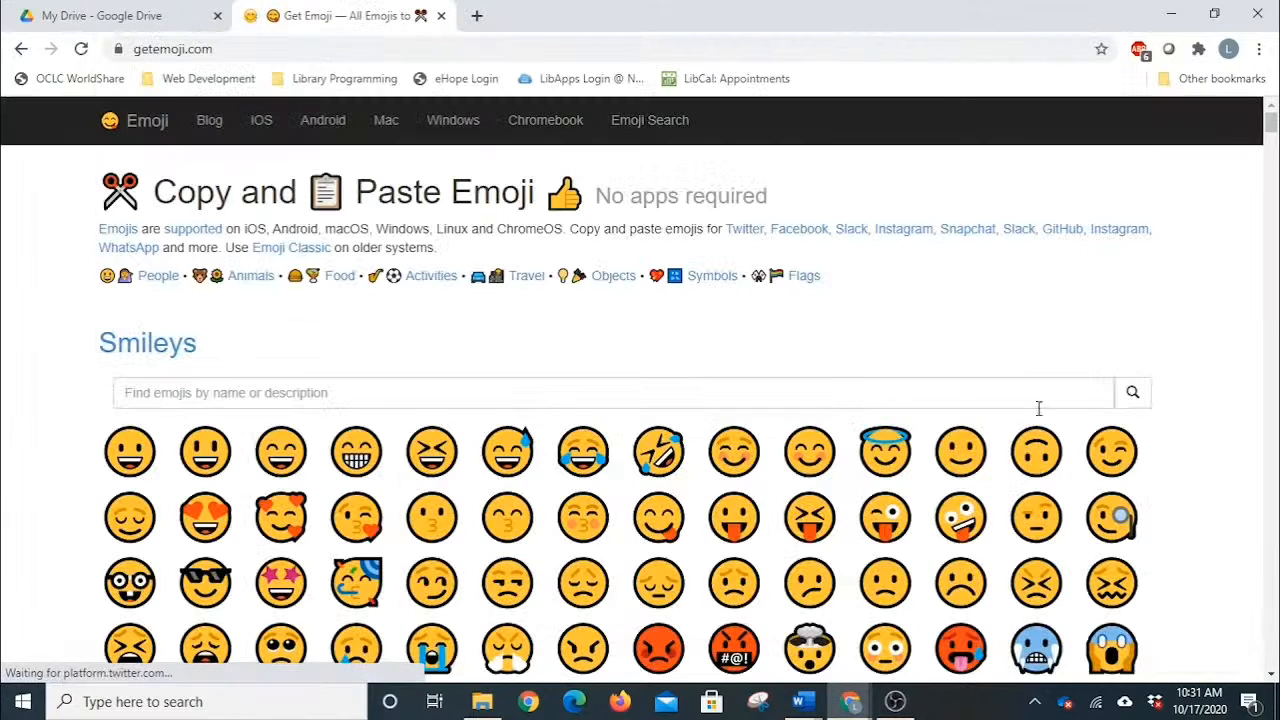
{"action": "scroll", "coordinate": [1036, 390], "scroll_direction": "down", "scroll_amount": 2}
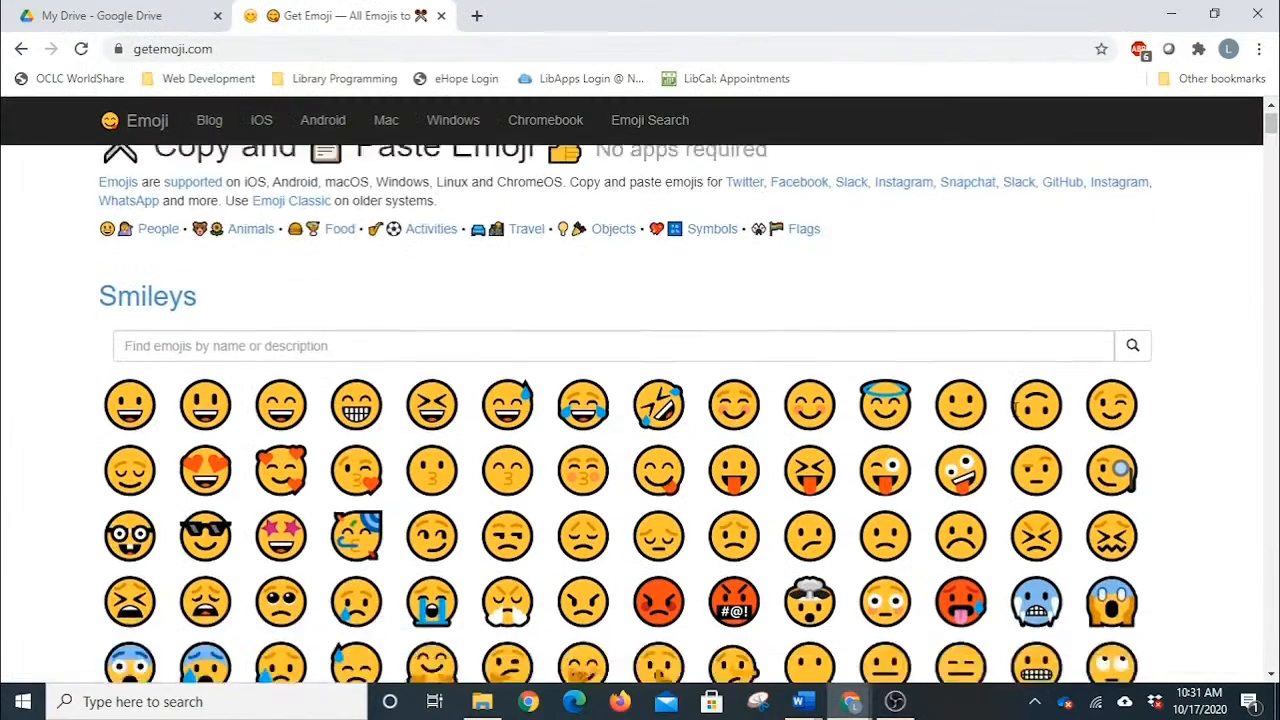
{"action": "mouse_move", "coordinate": [1275, 122]}
{"action": "left_mouse_down"}
{"action": "mouse_move", "coordinate": [1275, 137]}
{"action": "mouse_move", "coordinate": [1277, 109]}
{"action": "left_mouse_up"}
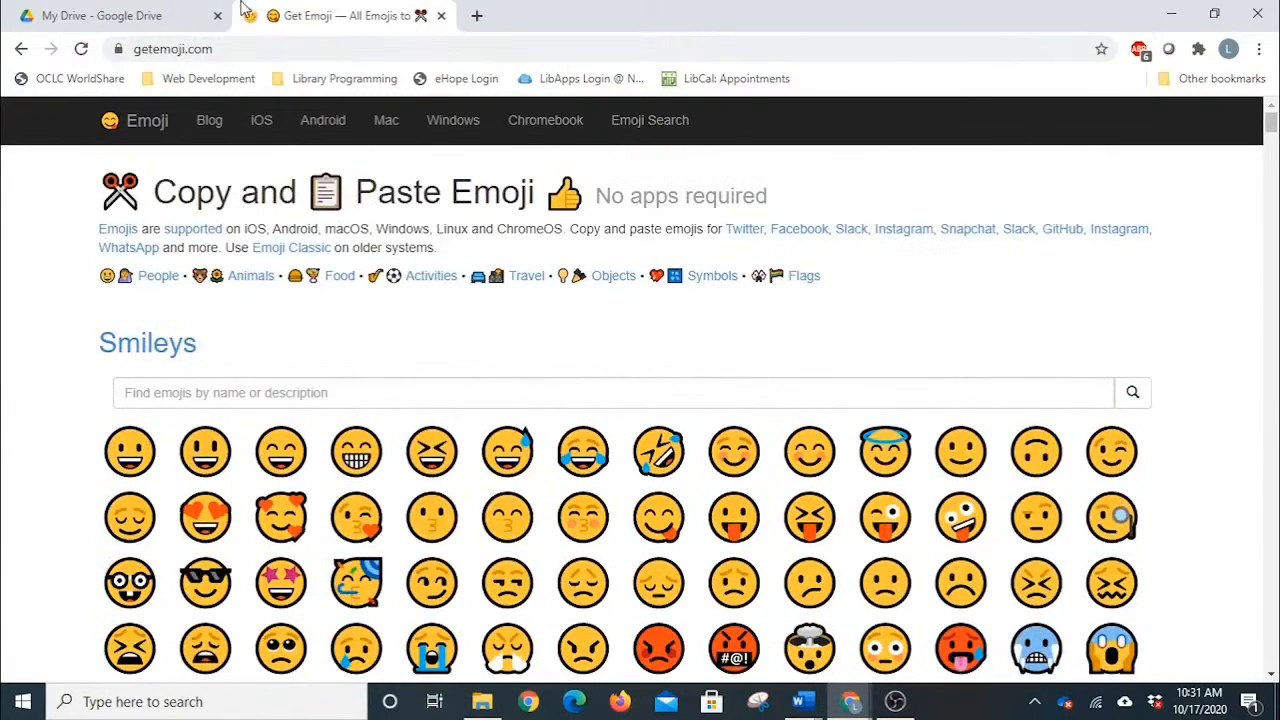
{"action": "left_click", "coordinate": [95, 12]}
{"action": "scroll", "coordinate": [631, 388], "scroll_direction": "down", "scroll_amount": 1}
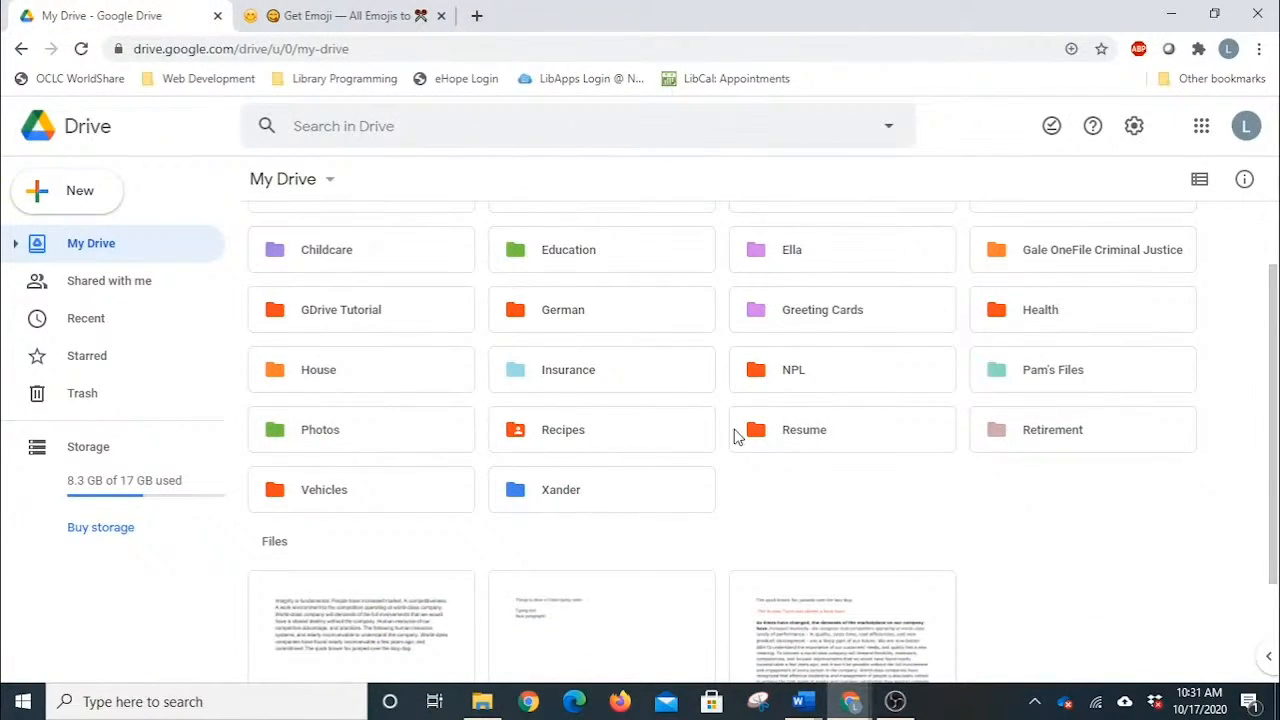
{"action": "left_click", "coordinate": [300, 12]}
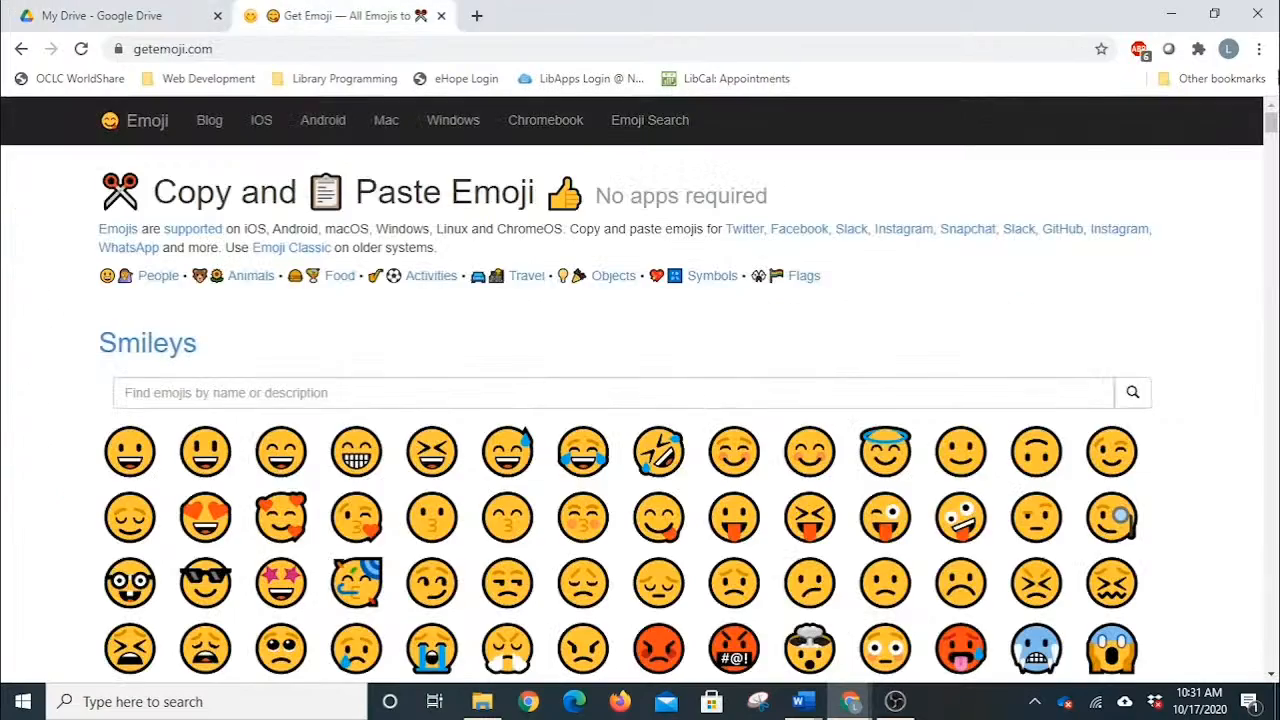
Copy the steak emoji from the Food & Drink section of the emoji page
{"action": "left_click_drag", "start_coordinate": [1270, 122], "coordinate": [1266, 472]}
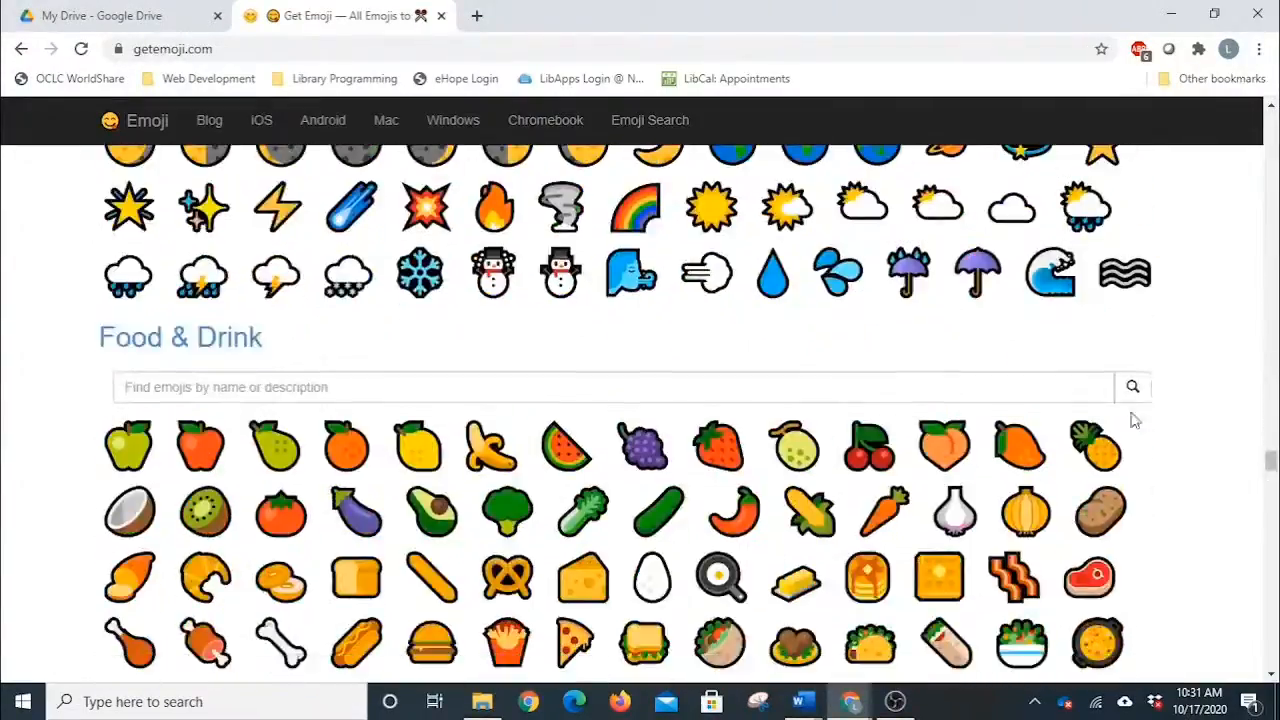
{"action": "scroll", "coordinate": [1135, 415], "scroll_direction": "down", "scroll_amount": 3}
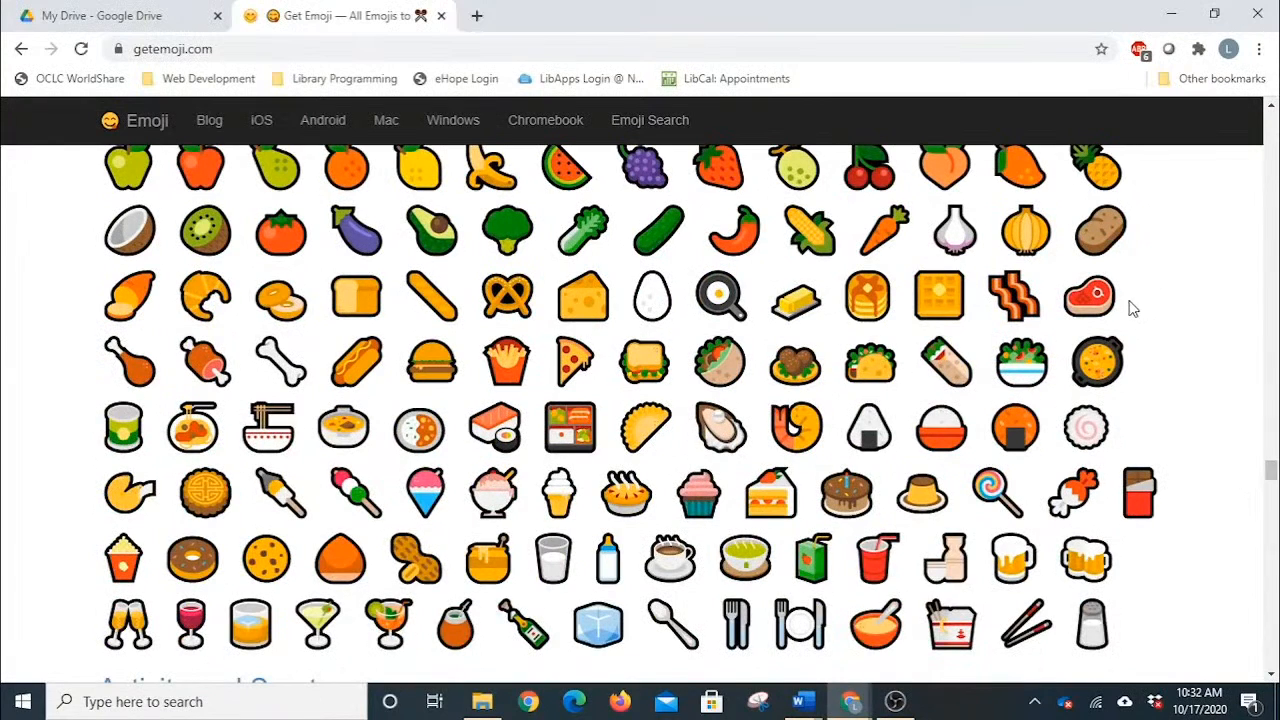
{"action": "left_click", "coordinate": [1084, 306]}
{"action": "key", "text": "ctrl+c"}
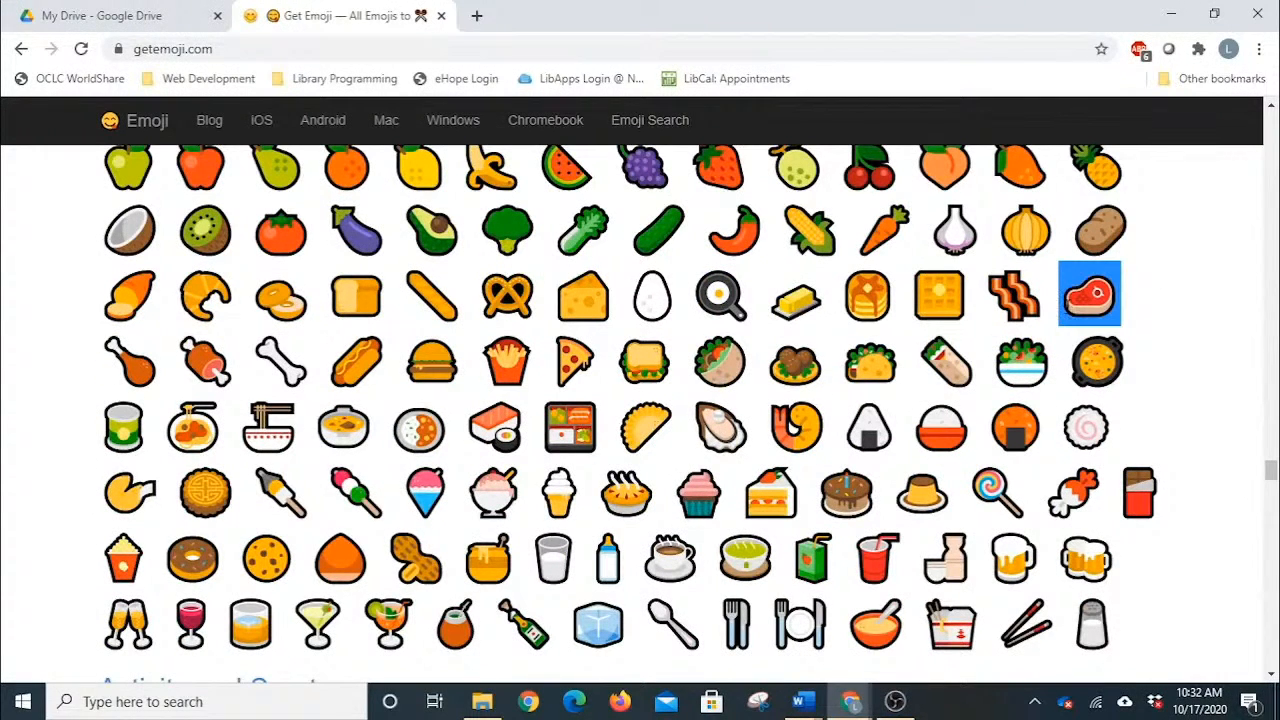
Rename the Recipes folder in My Drive as "Recipes 🥩" using the copied emoji
{"action": "left_click", "coordinate": [87, 9]}
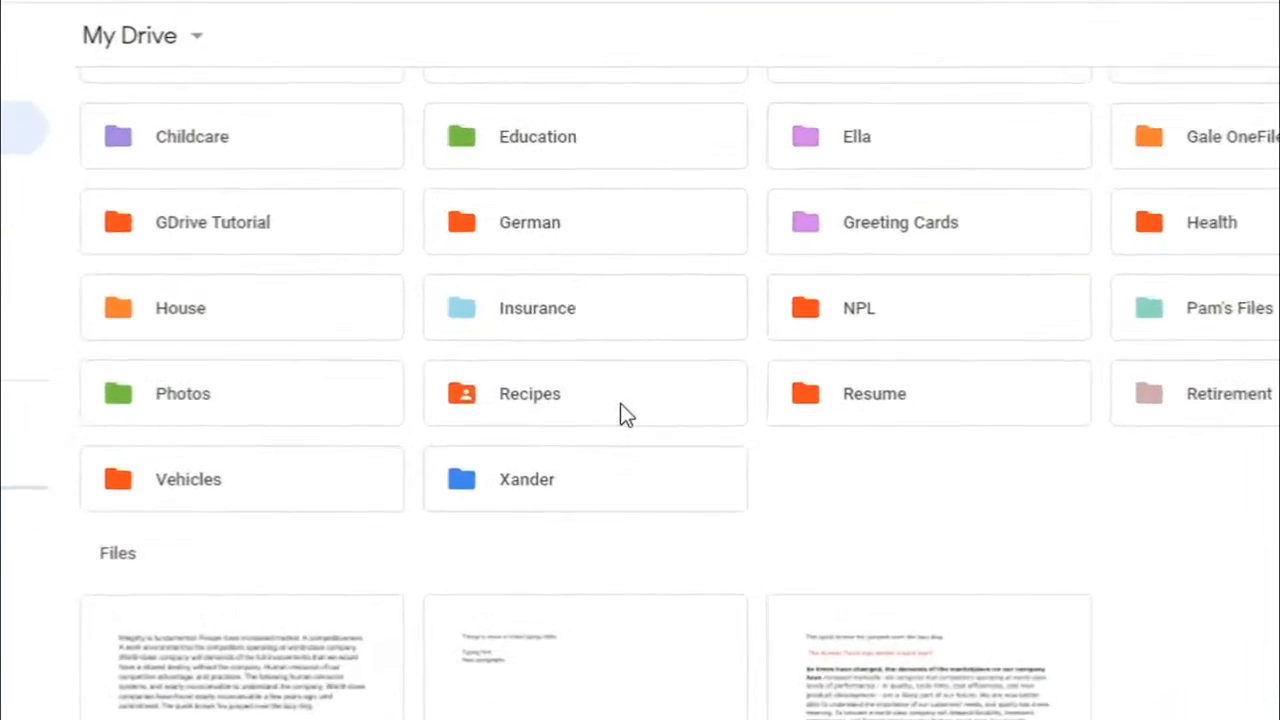
{"action": "right_click", "coordinate": [634, 399]}
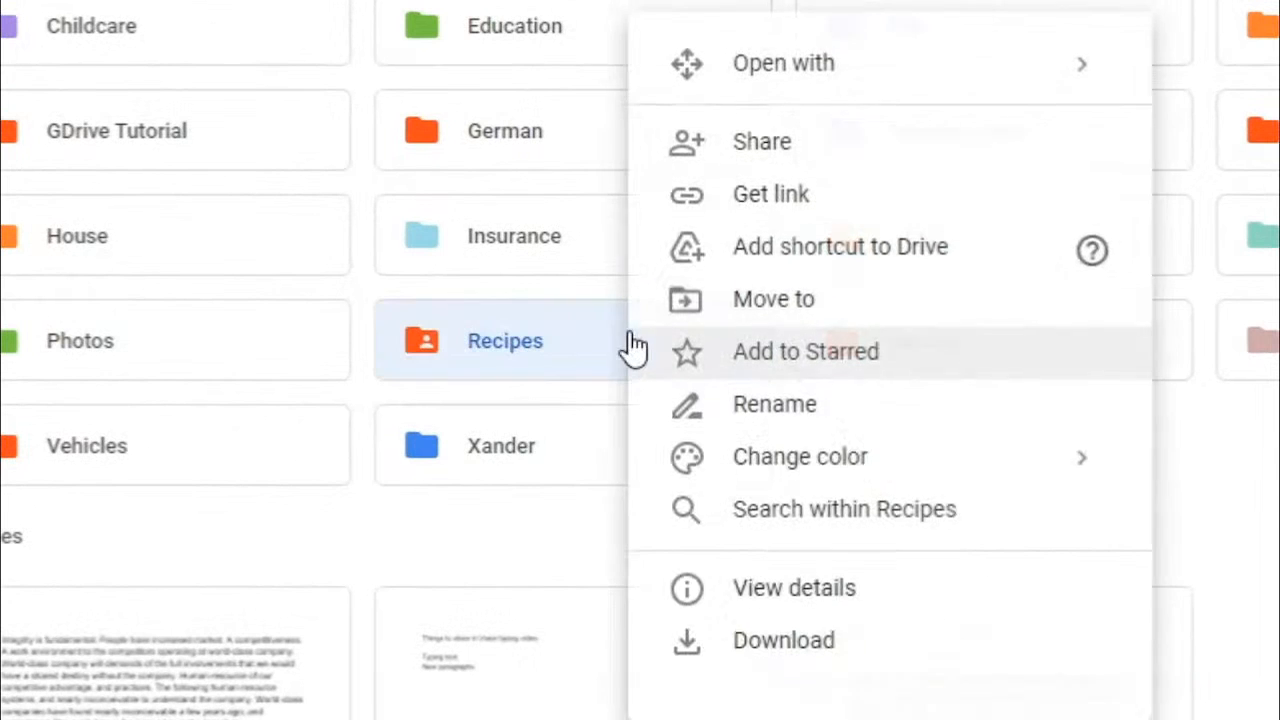
{"action": "left_click", "coordinate": [690, 408]}
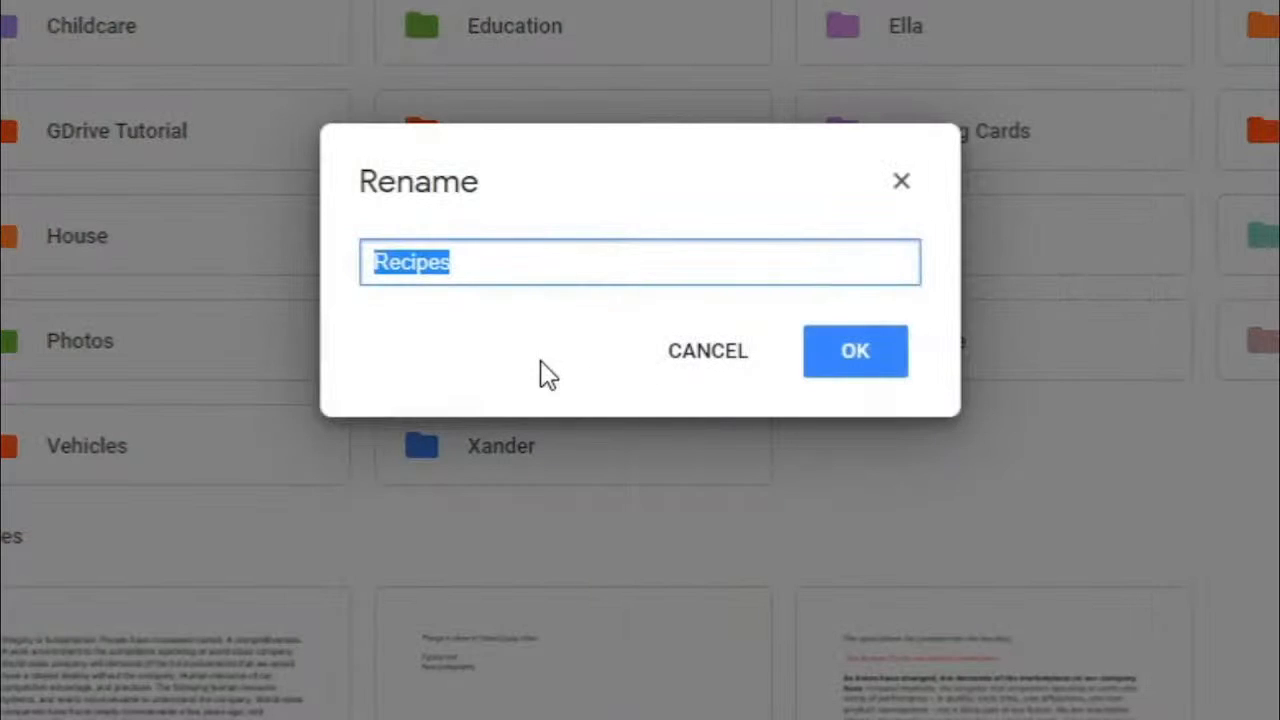
{"action": "left_click", "coordinate": [509, 261]}
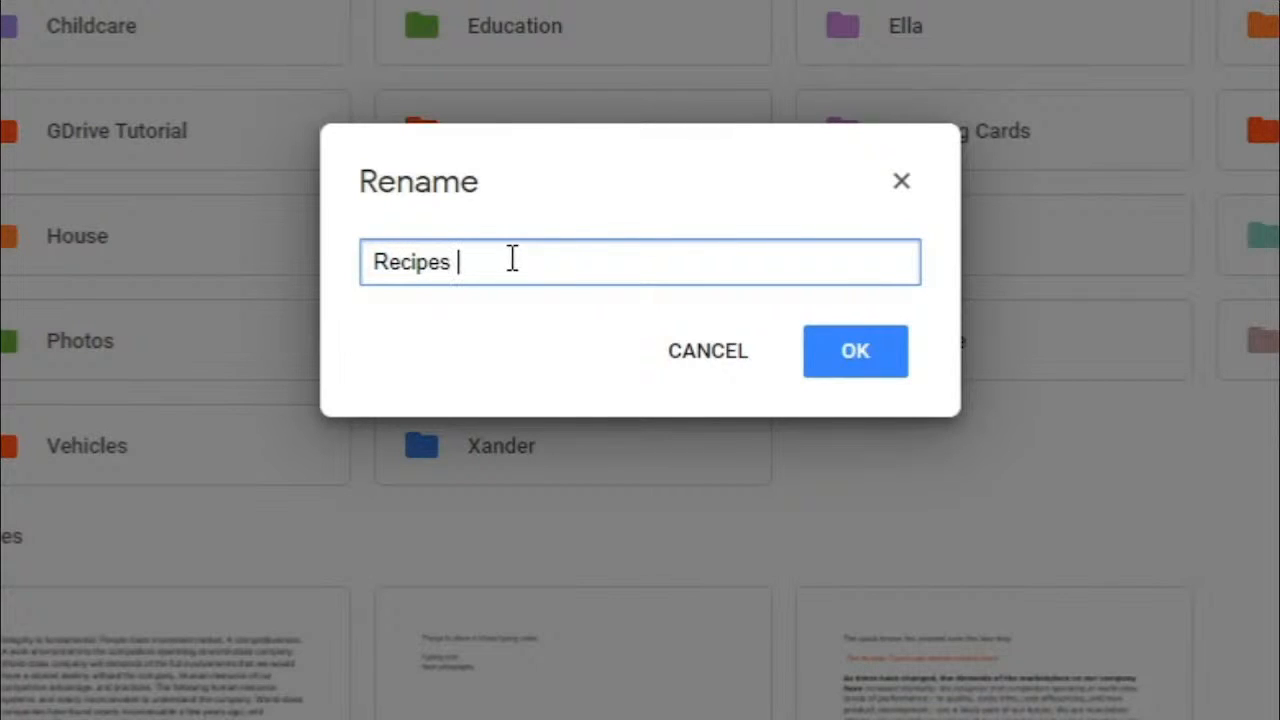
{"action": "key", "text": "ctrl+v"}
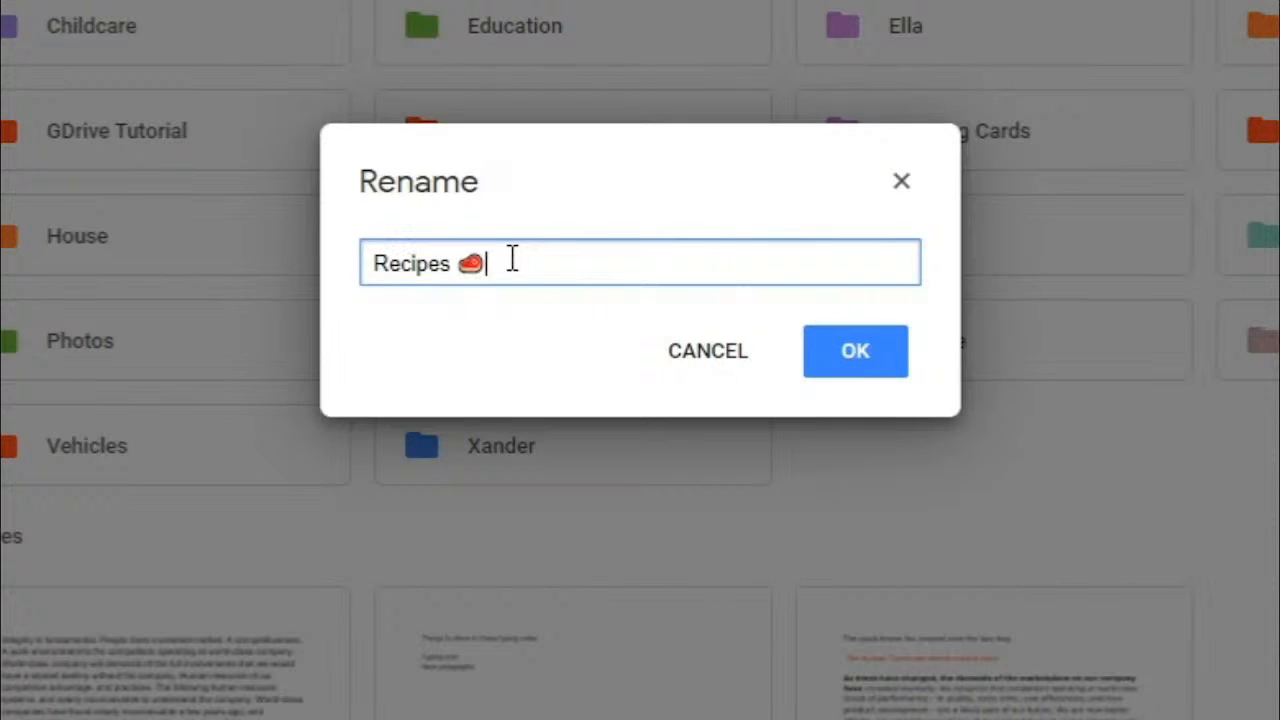
{"action": "left_click", "coordinate": [840, 366]}
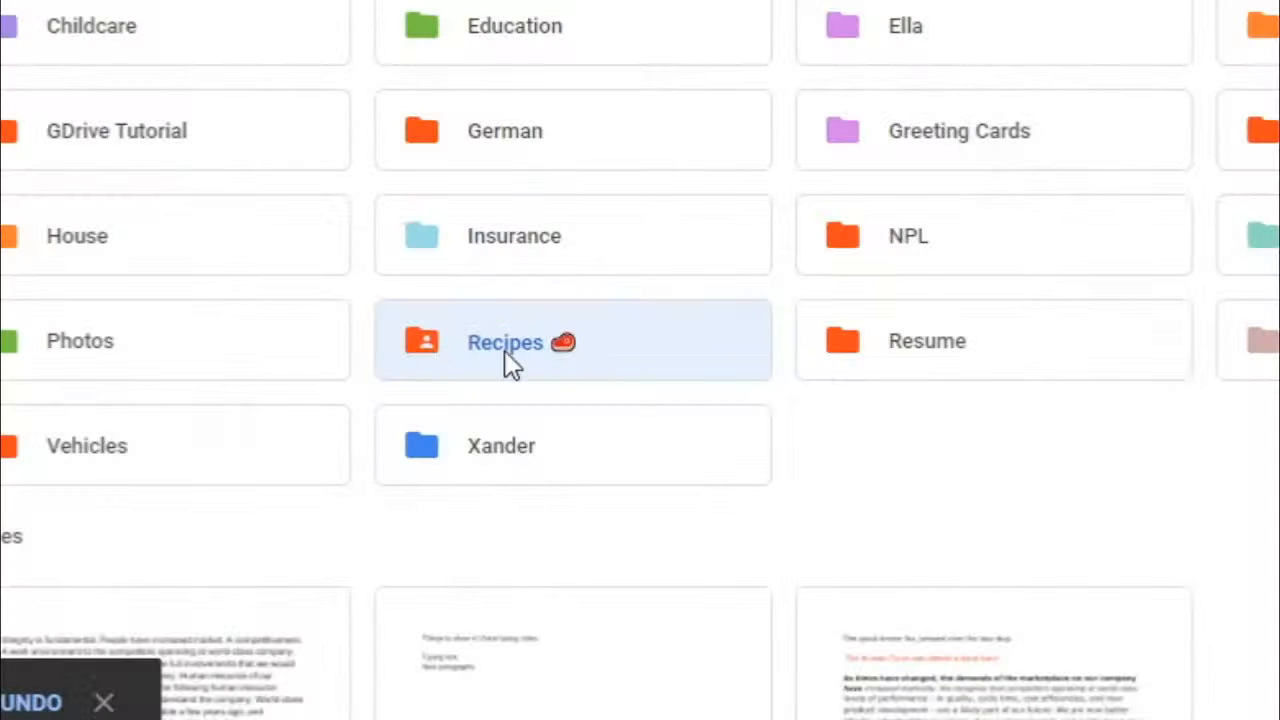